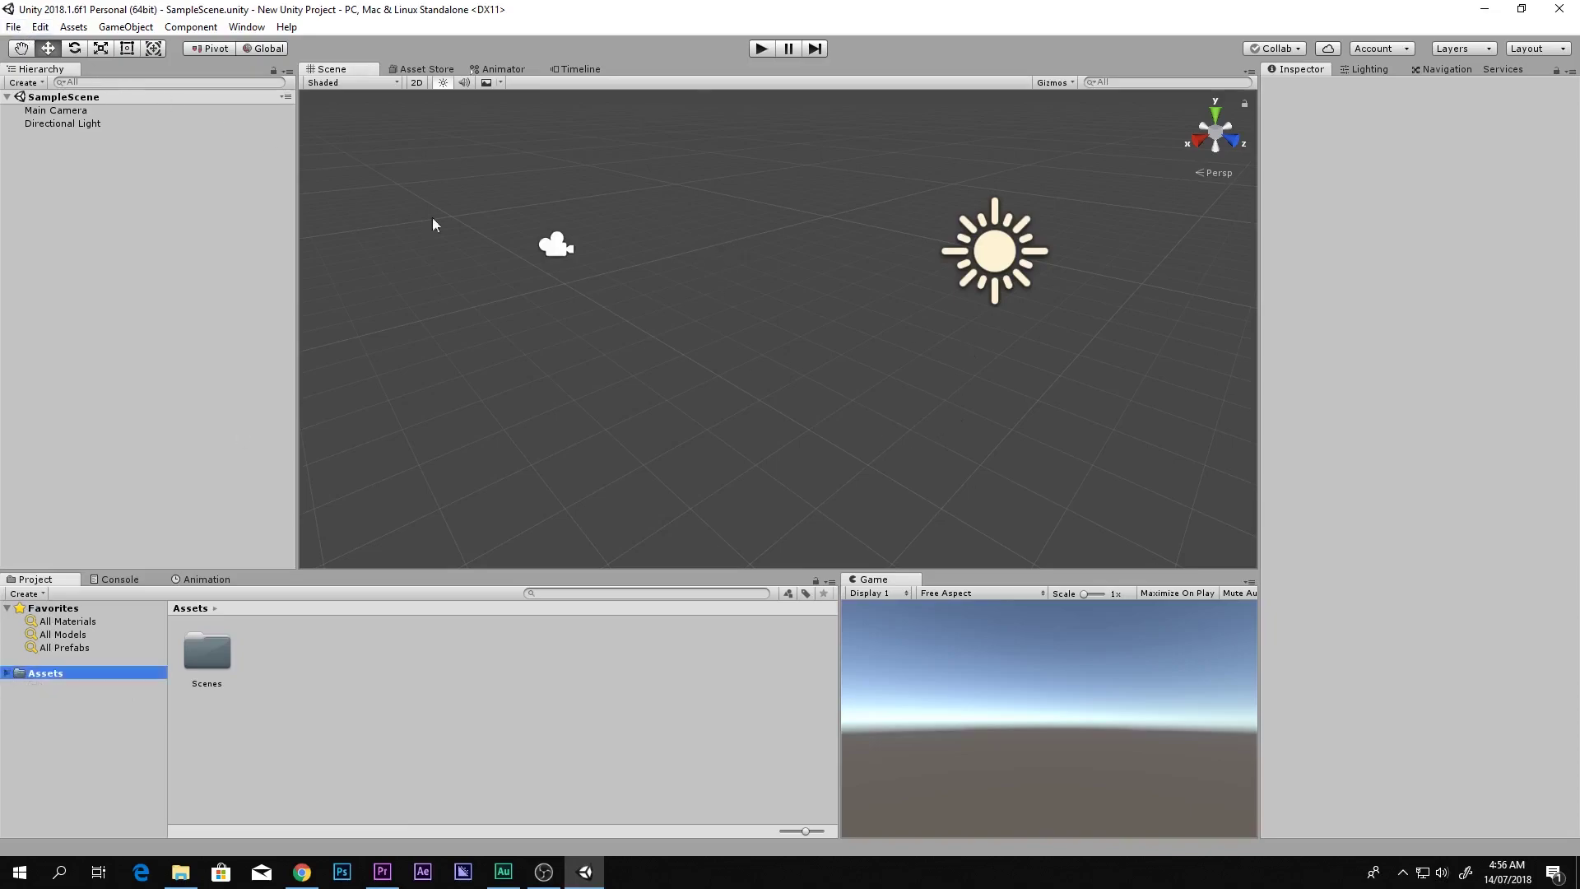
# - Switch the project's build platform to Android in Build Settings and close the dialog
pyautogui.click(13, 26)
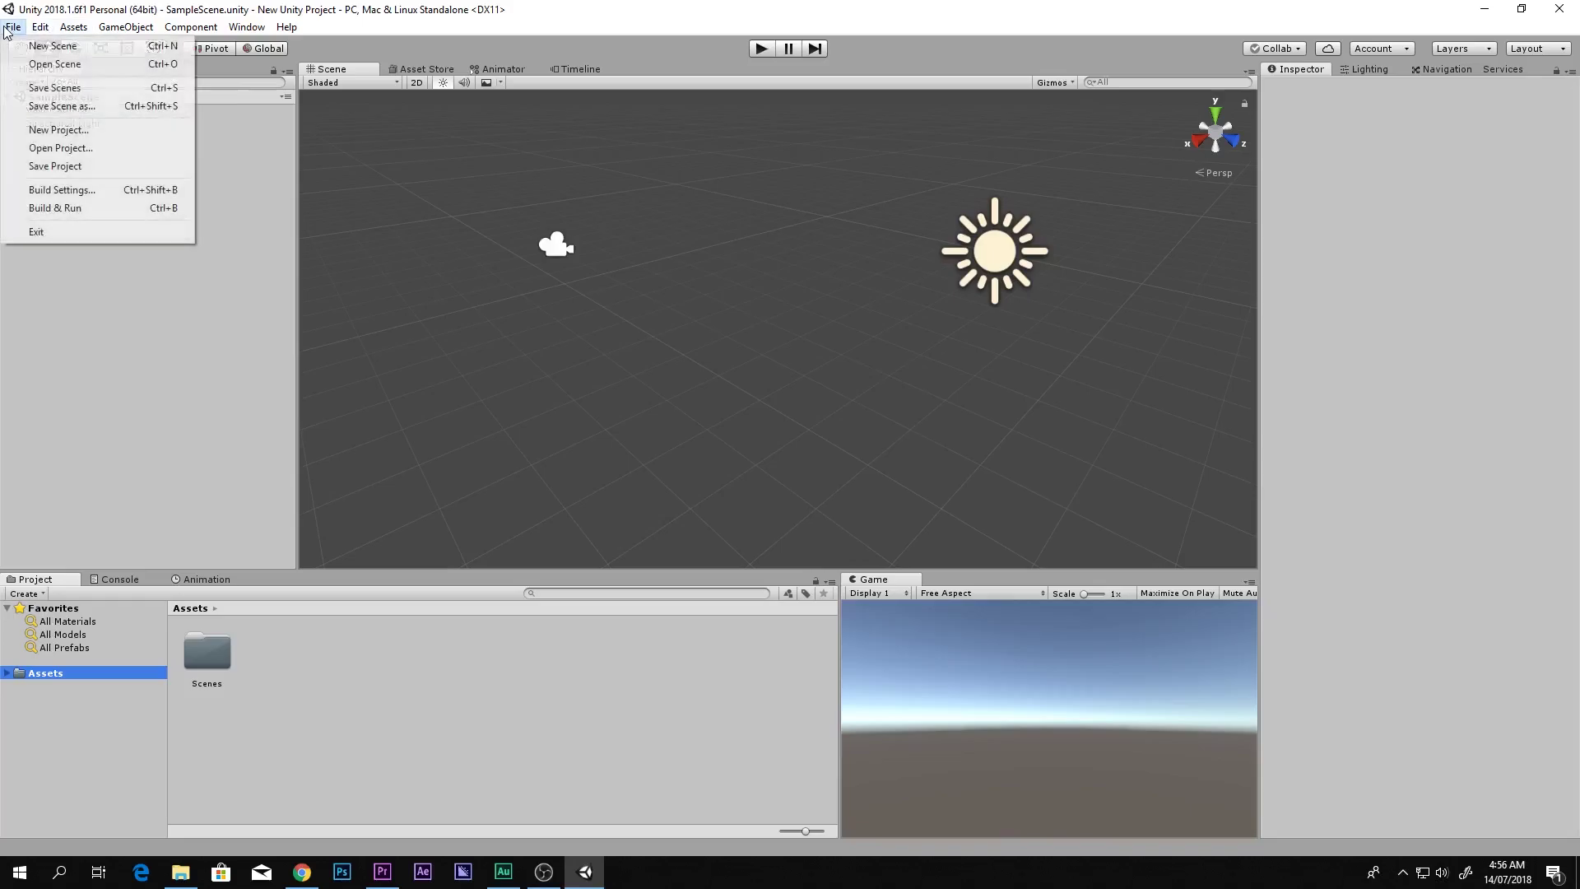
pyautogui.click(79, 191)
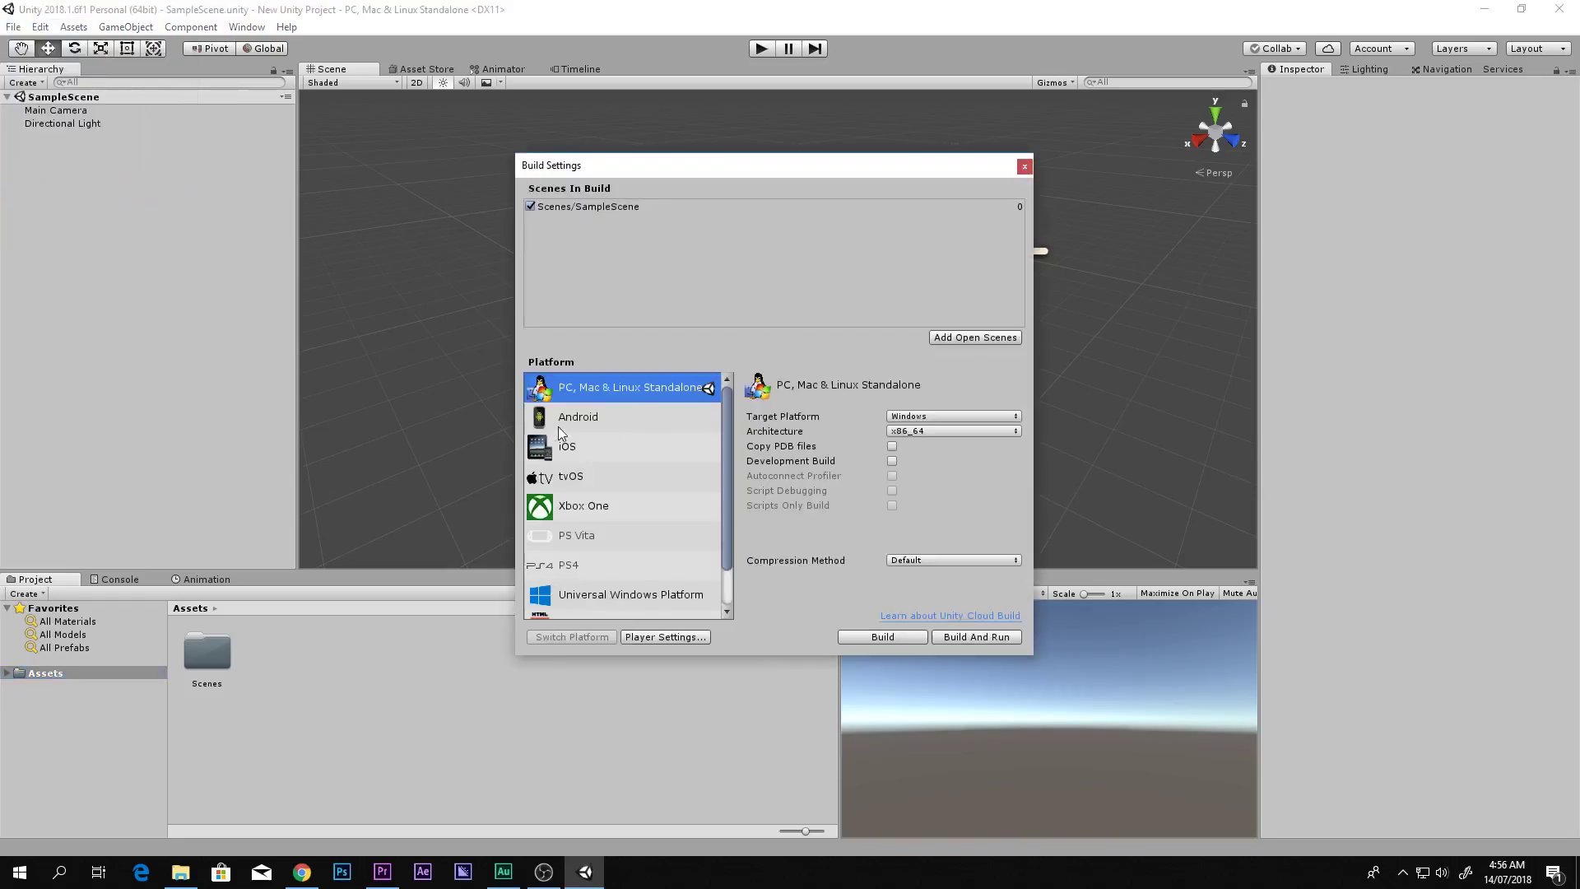
pyautogui.click(561, 417)
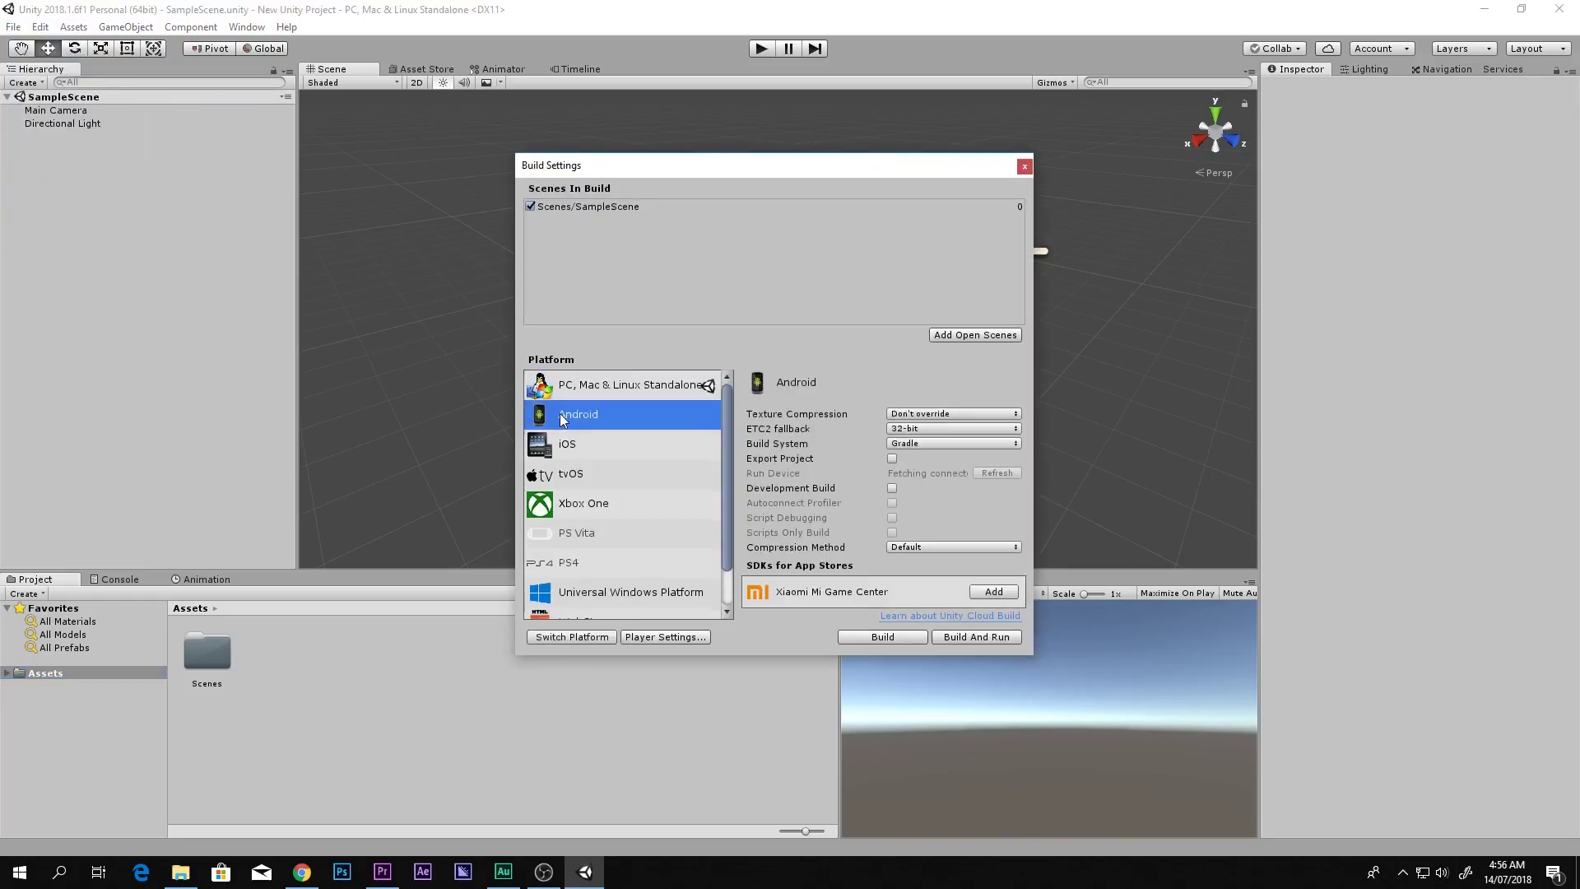
pyautogui.click(571, 638)
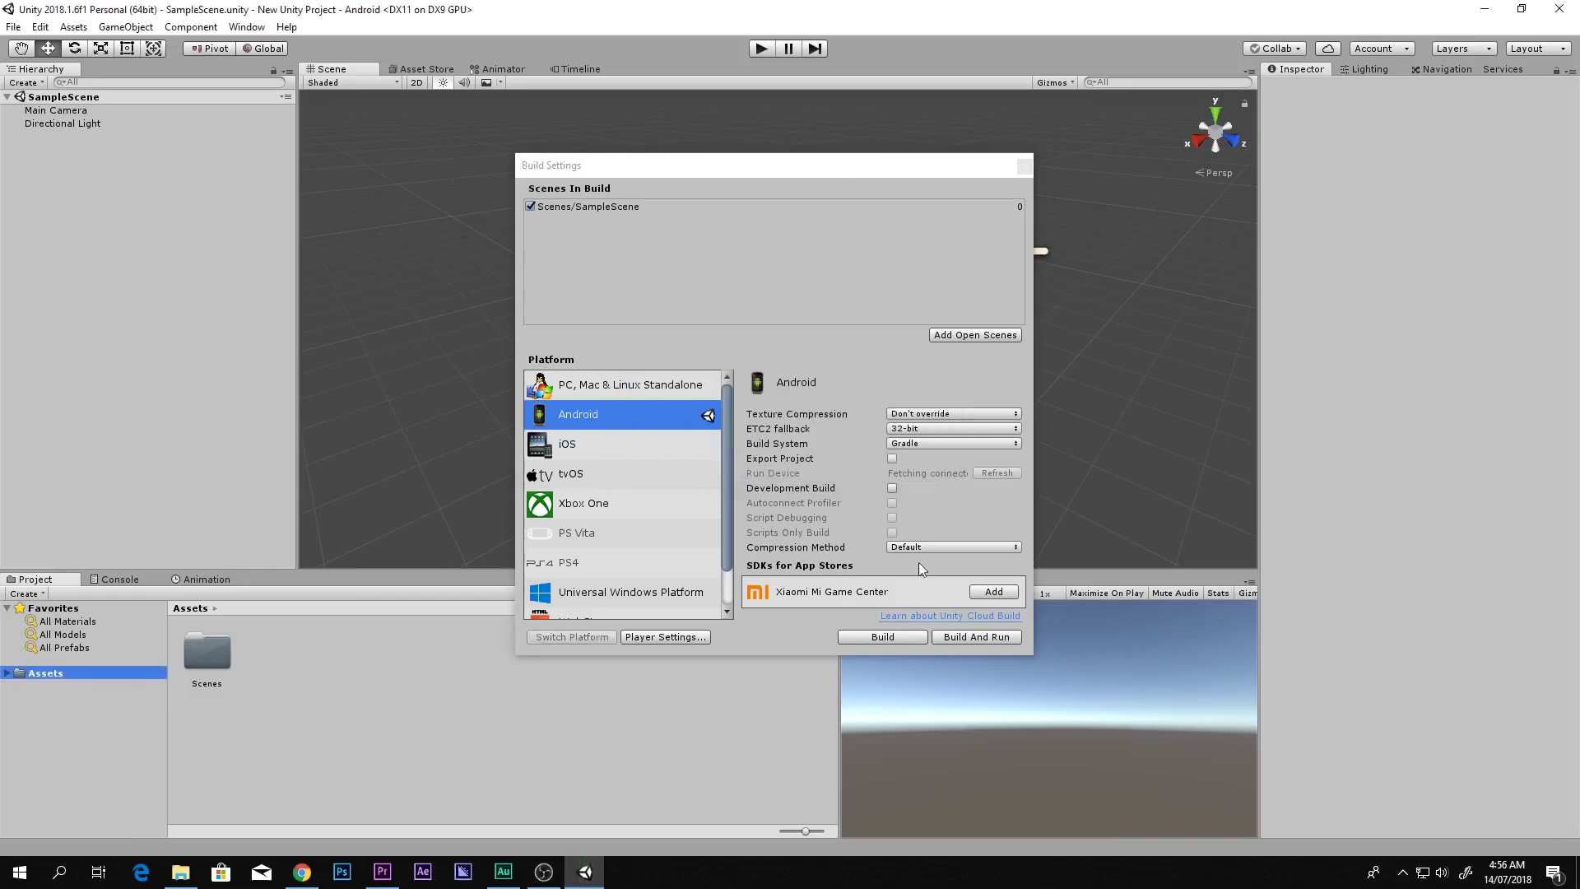
pyautogui.moveTo(799, 166); pyautogui.dragTo(748, 215)
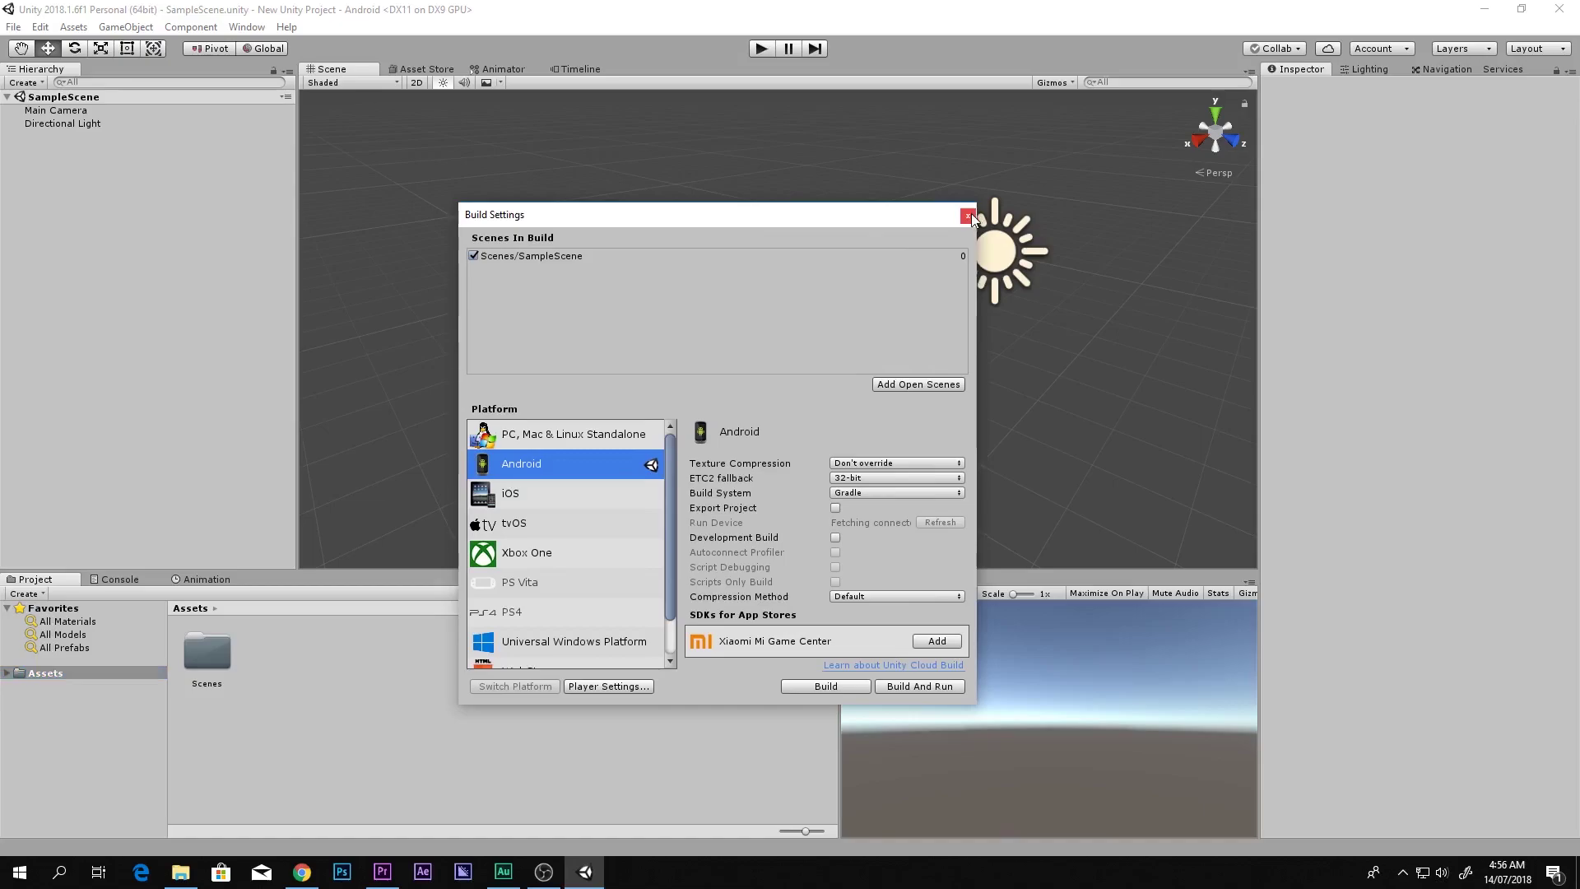
pyautogui.click(967, 216)
pyautogui.scroll(2, 790, 363)
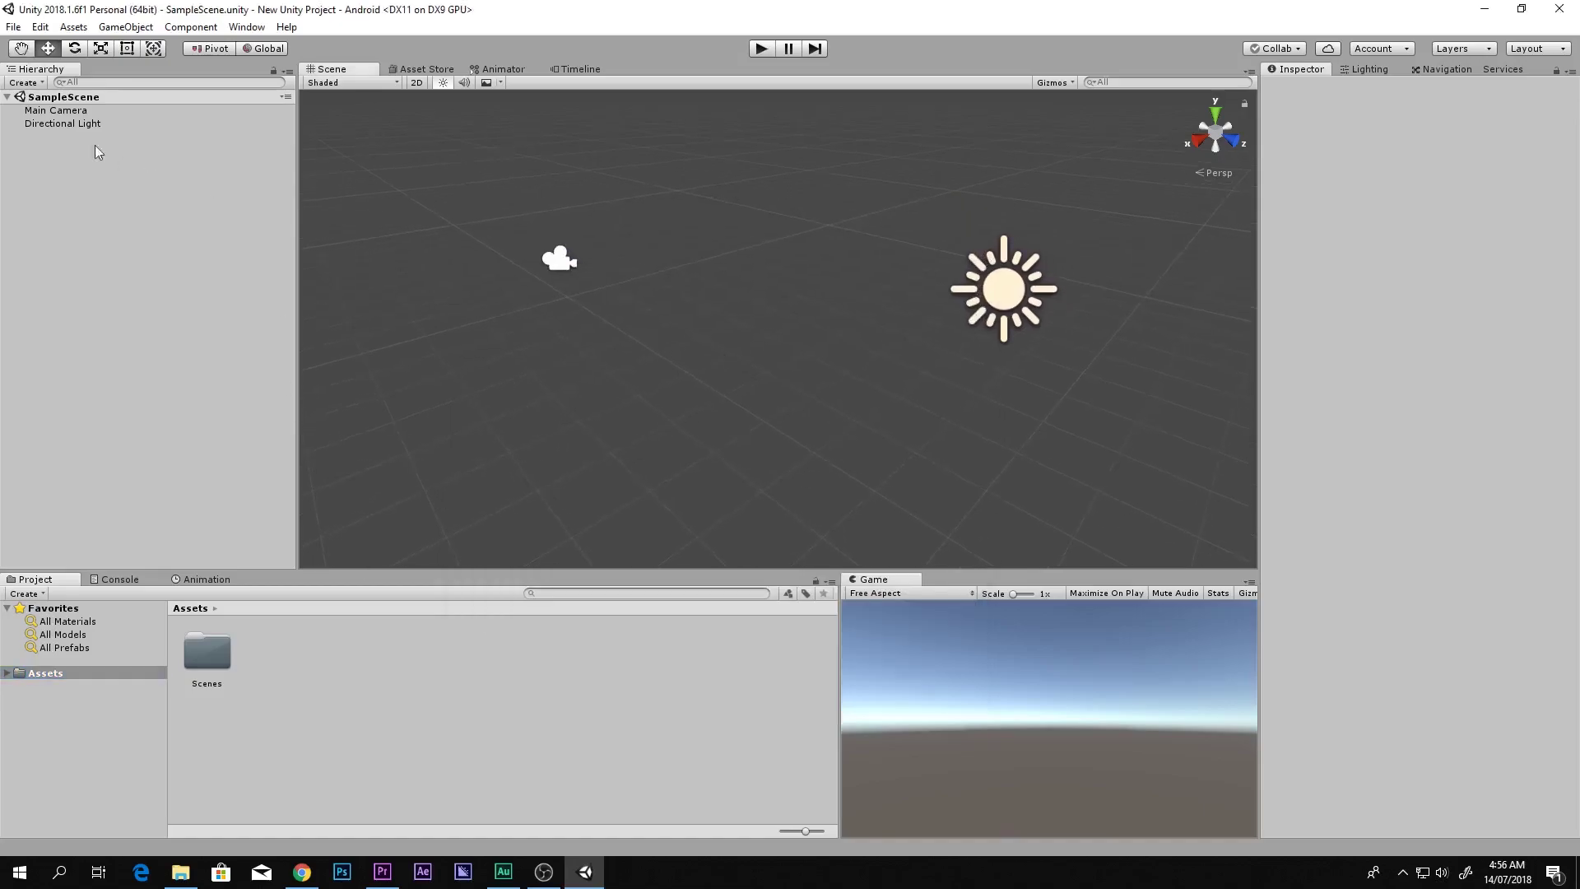
# - Open the Android Player Settings from Build Settings and close the build dialog
pyautogui.click(12, 26)
pyautogui.click(62, 187)
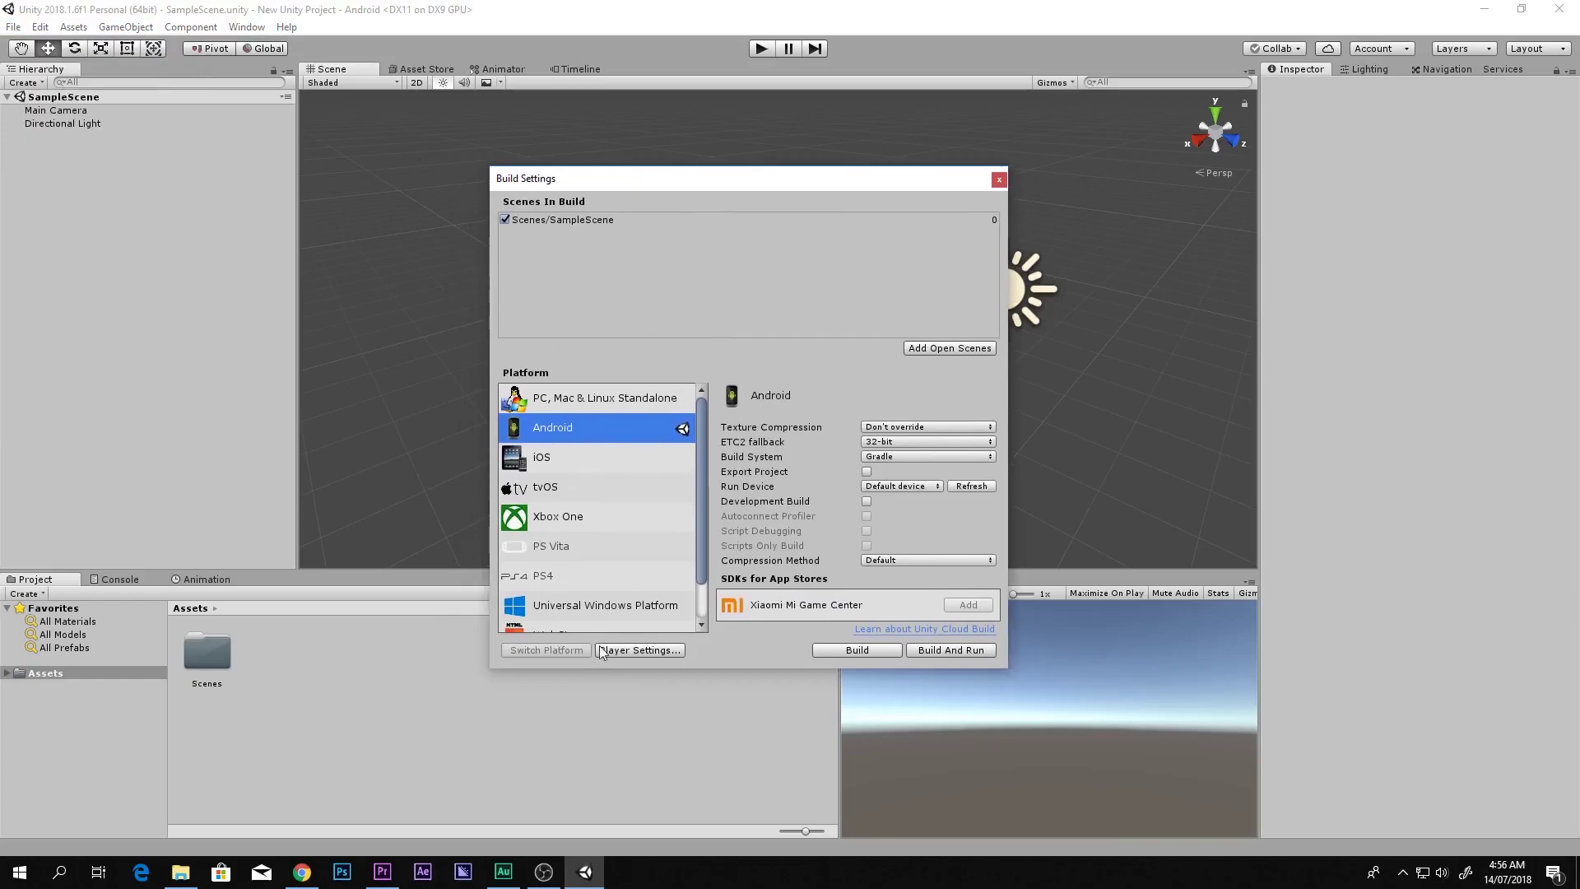
pyautogui.click(633, 649)
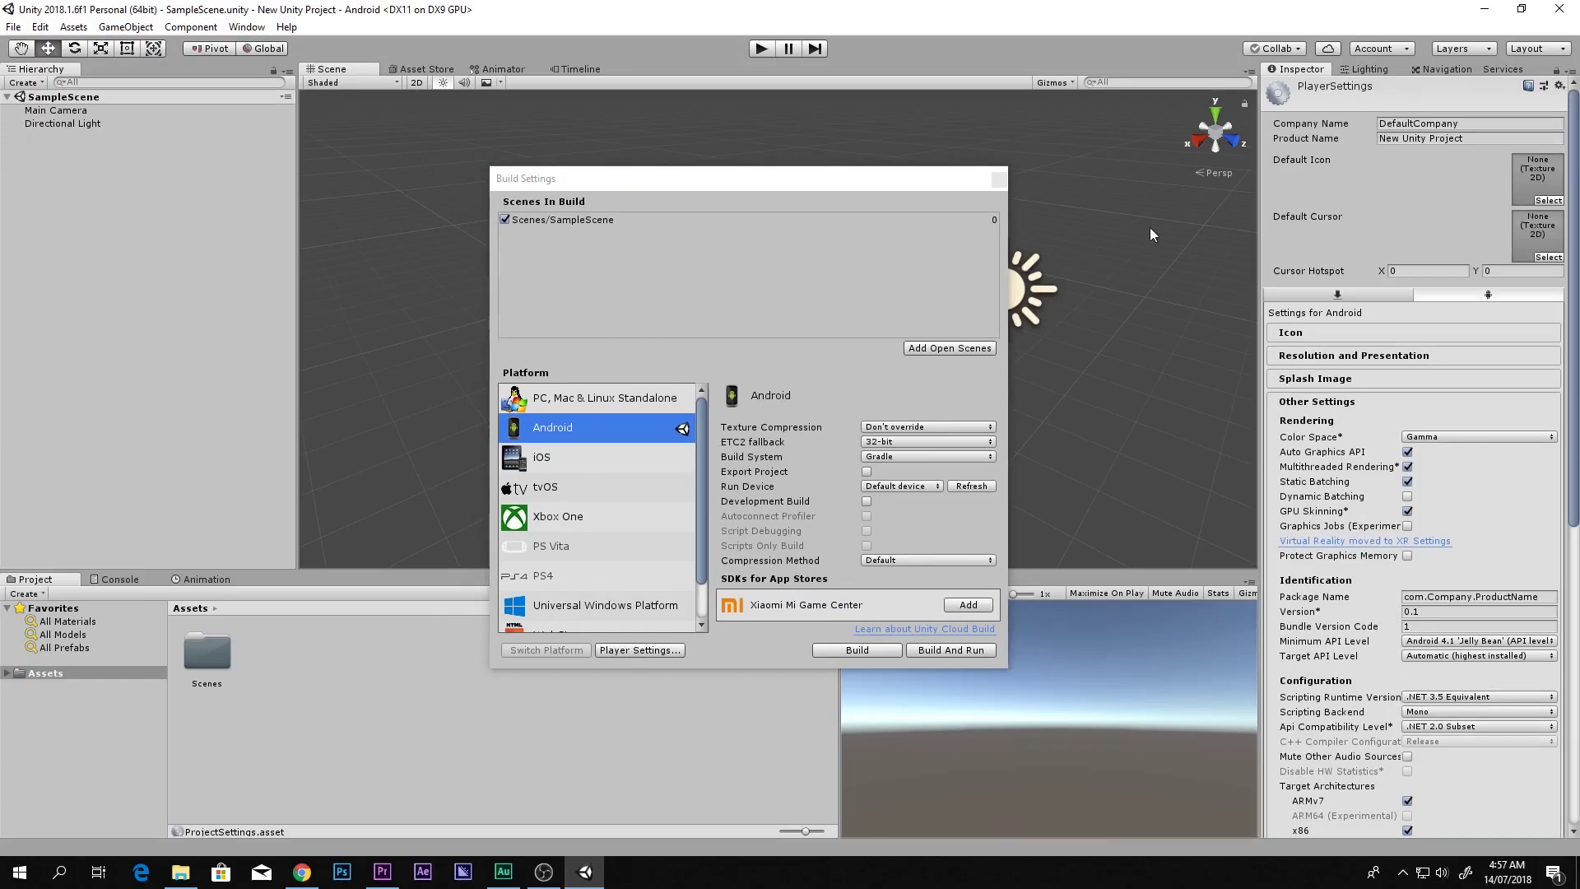
pyautogui.click(998, 180)
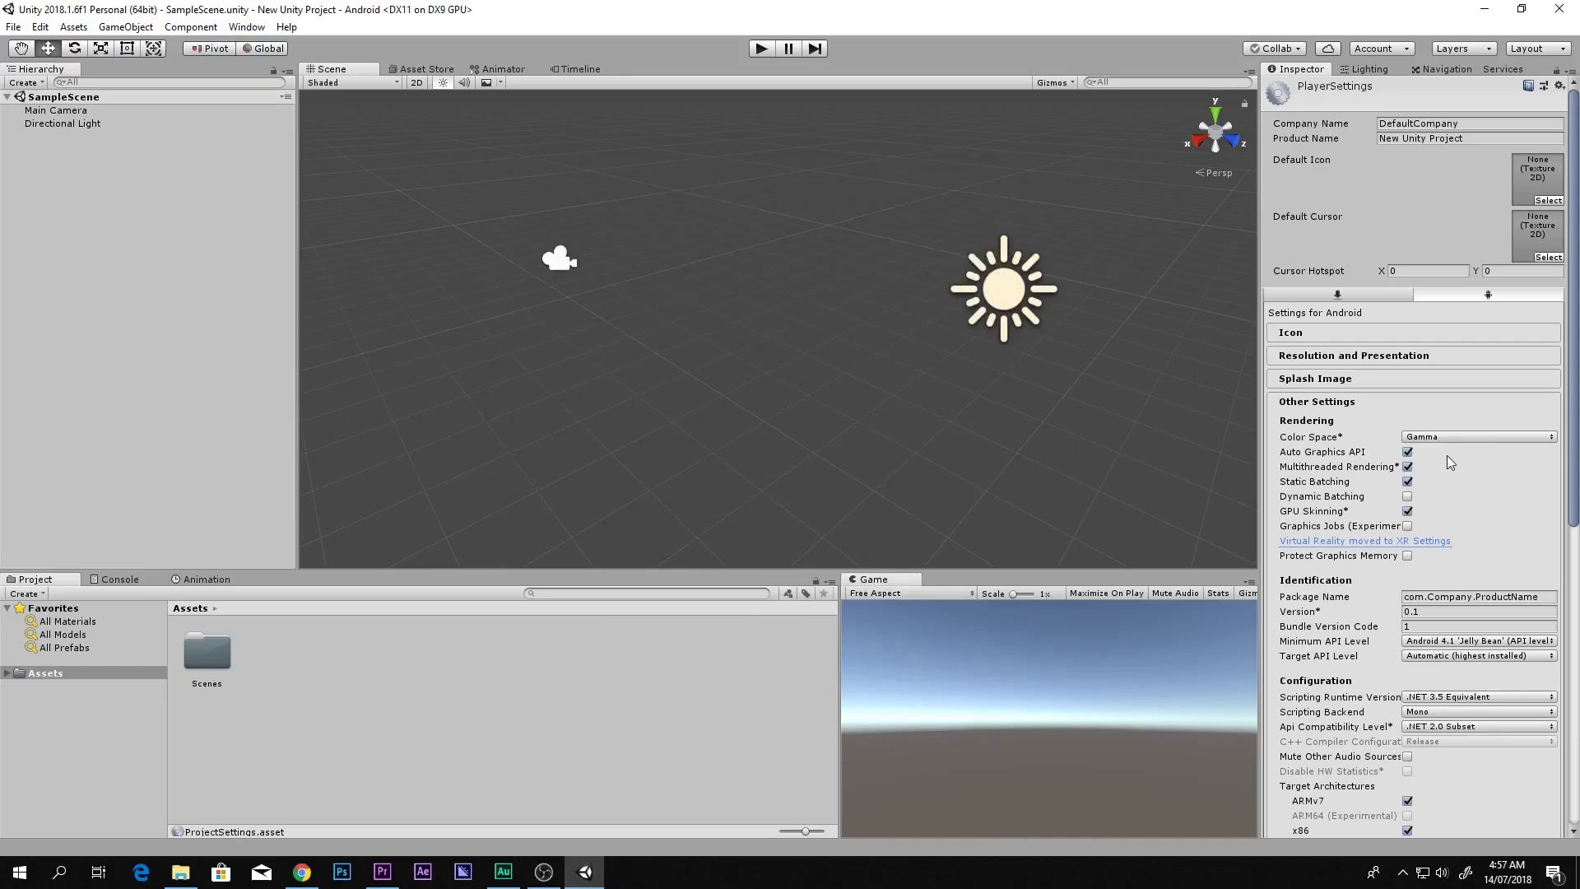
# - Set the company name to S.Tech and the product name to Game in the Player Settings
pyautogui.click(1491, 142)
pyautogui.click(1480, 121)
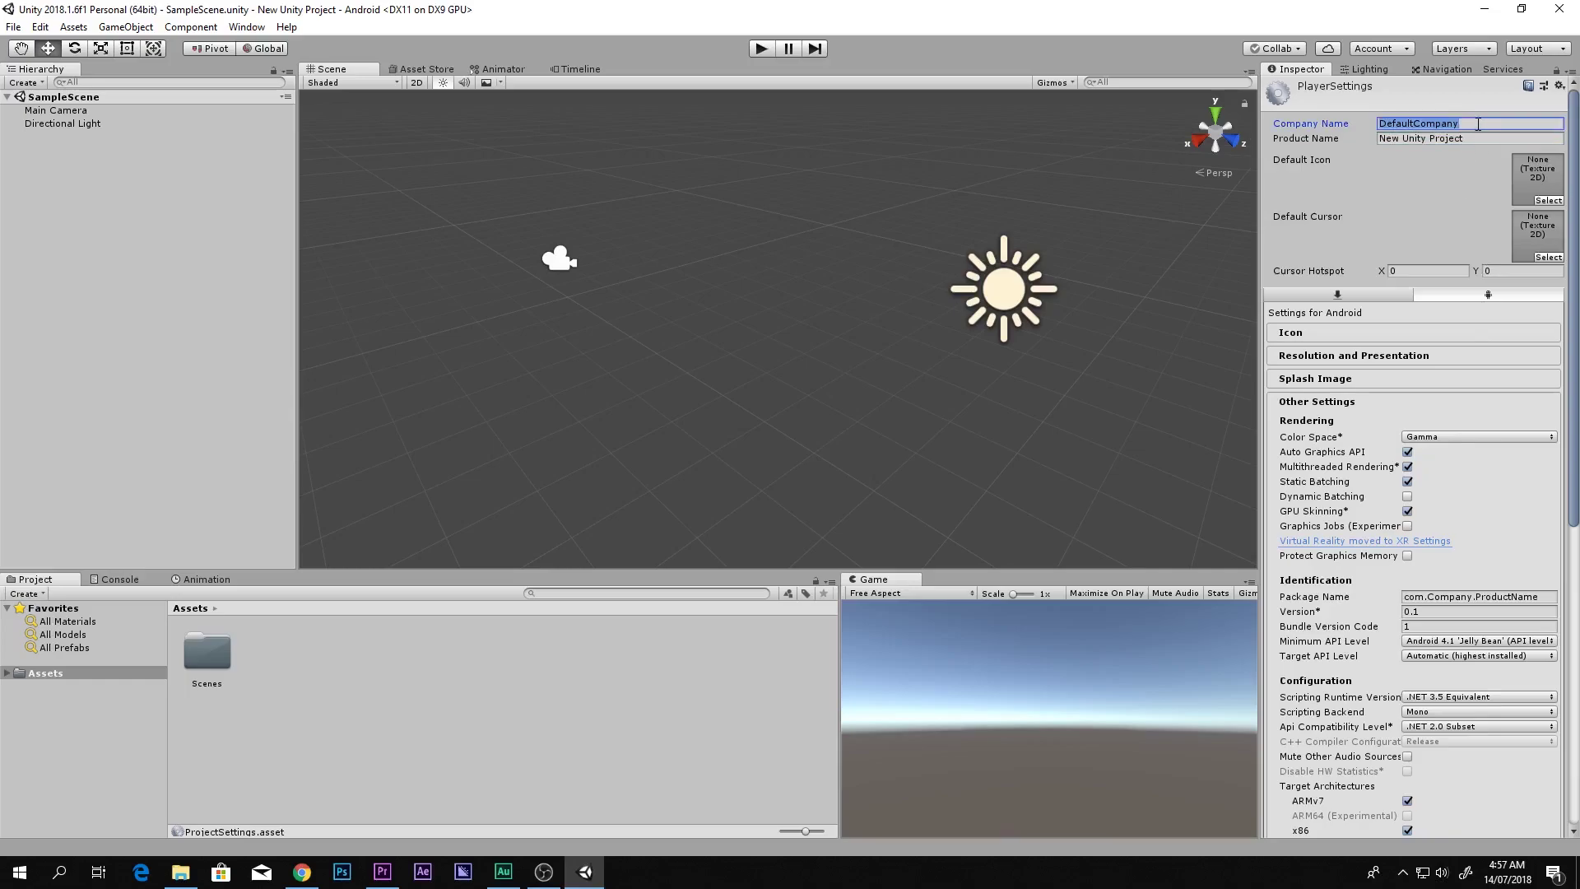
pyautogui.write('m')
pyautogui.click(1472, 134)
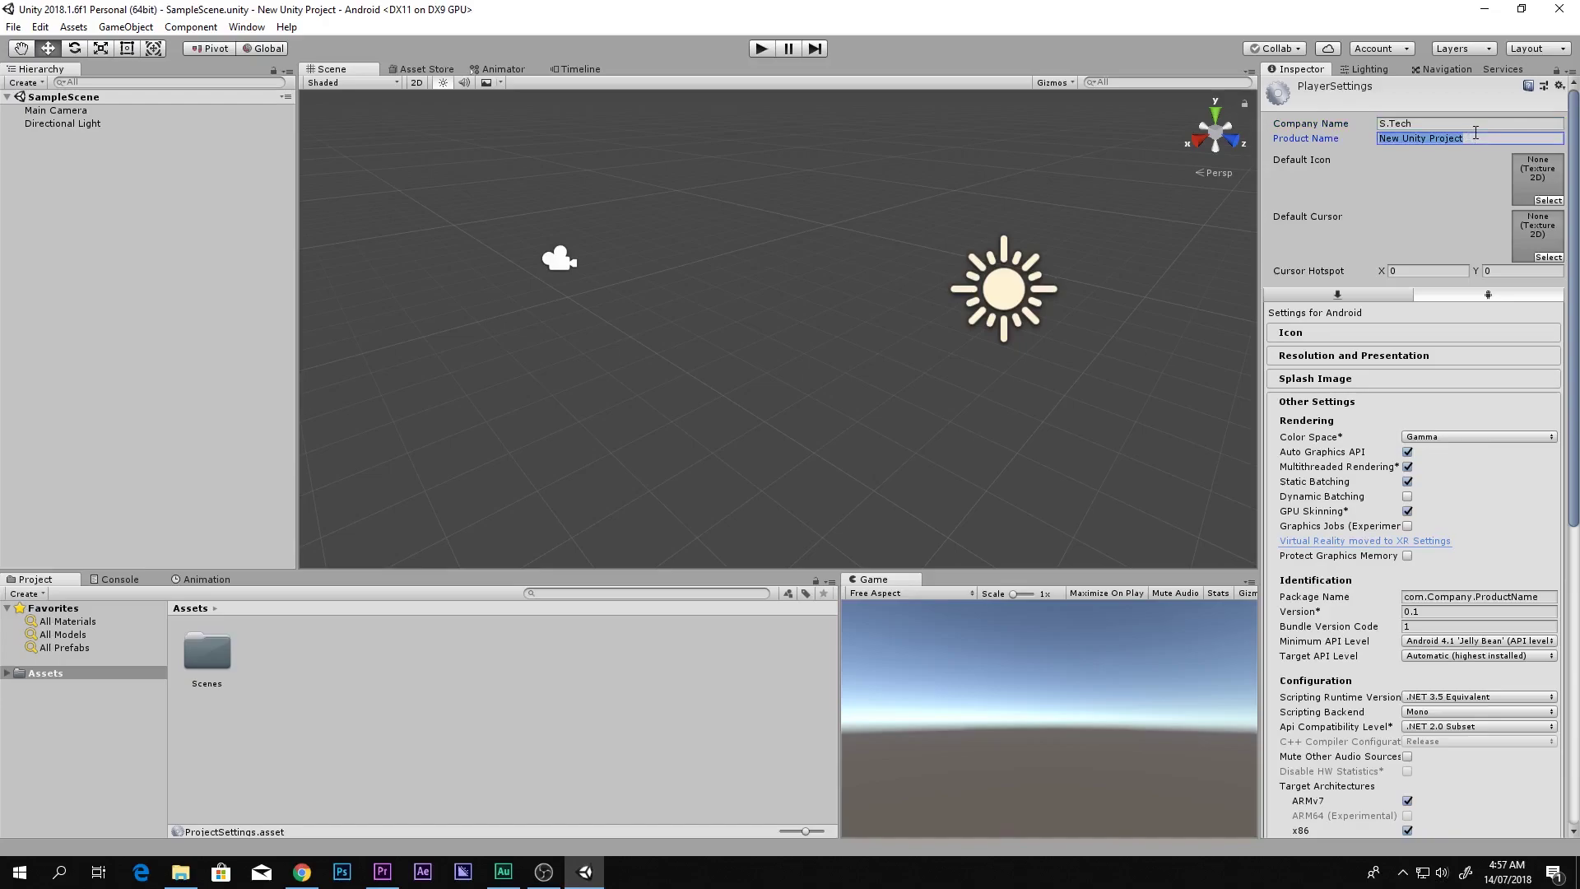
pyautogui.write('Game')
pyautogui.click(1422, 120)
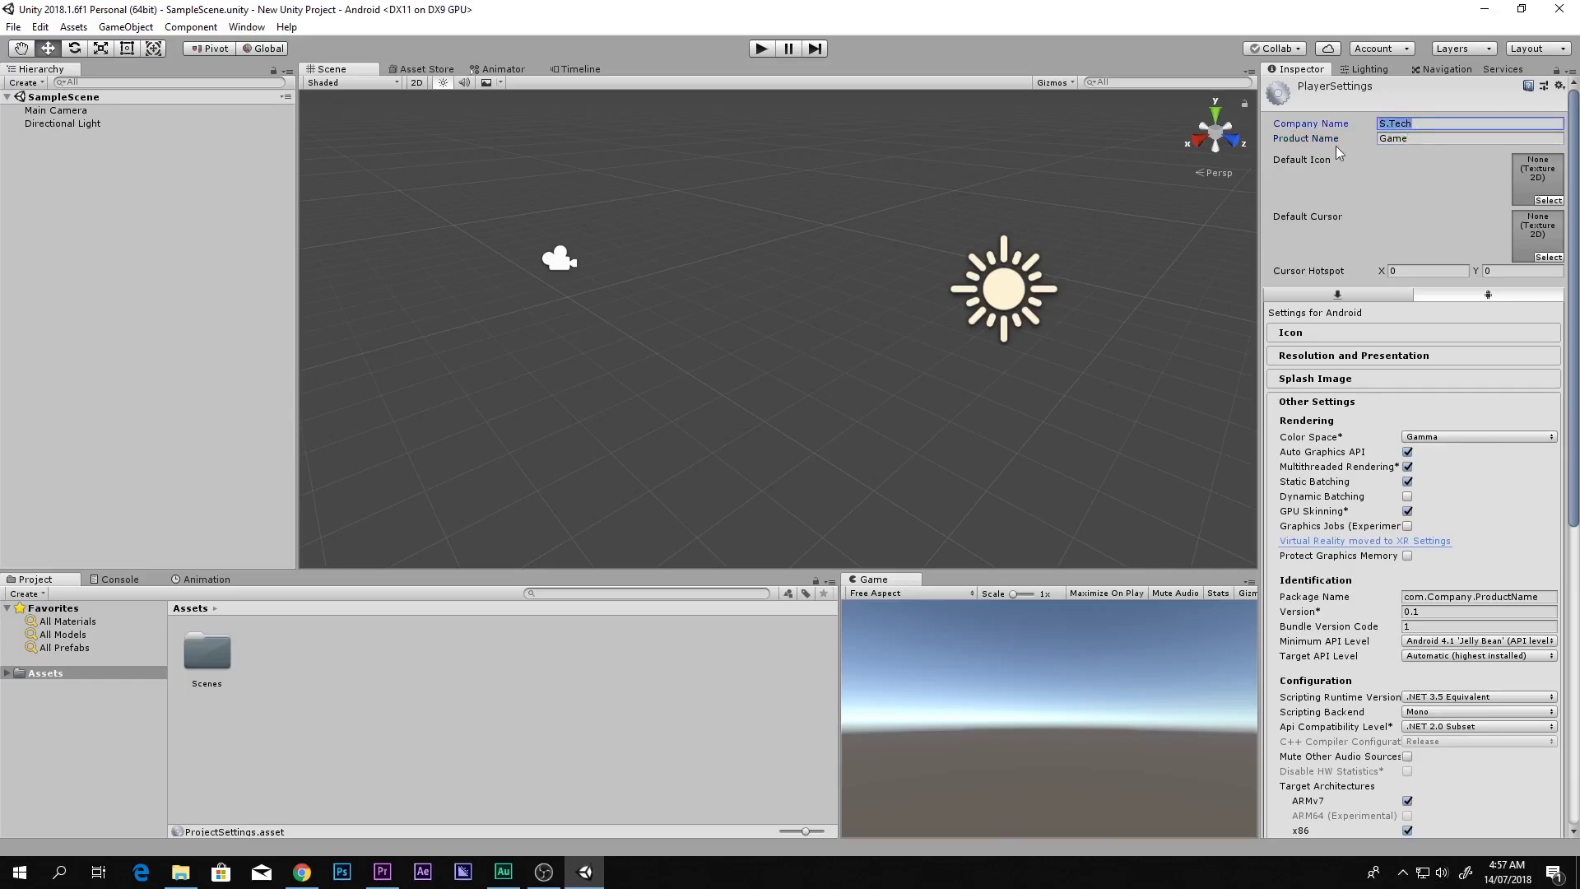
pyautogui.click(1409, 140)
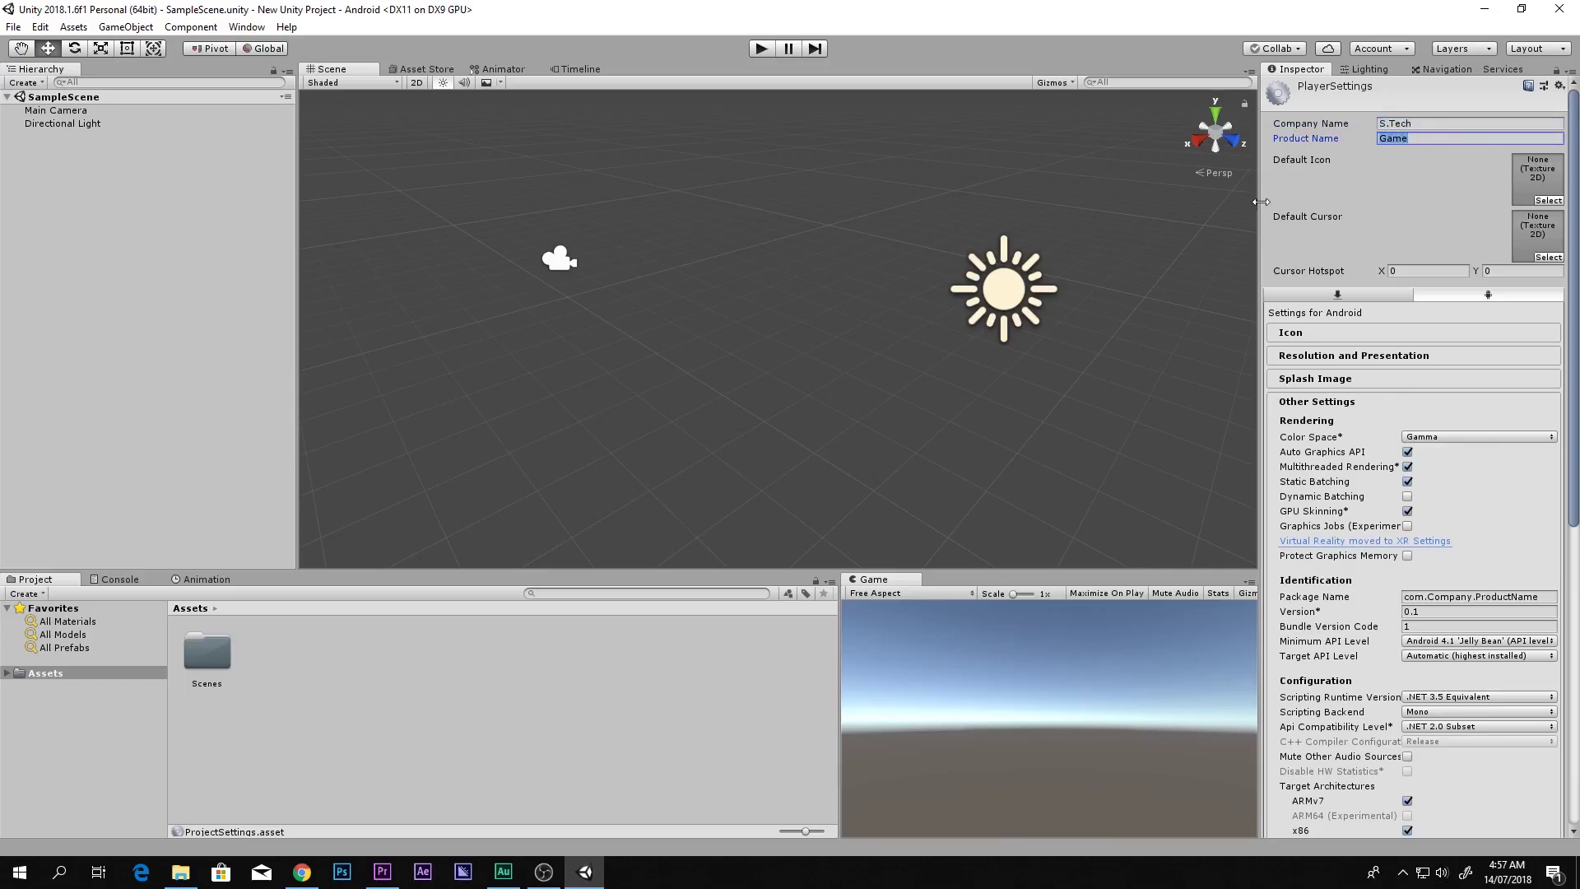
# - Replace the Company part of the Android package name with the copied company name S.Tech
pyautogui.click(1431, 125)
pyautogui.hotkey('ctrl', 'c')
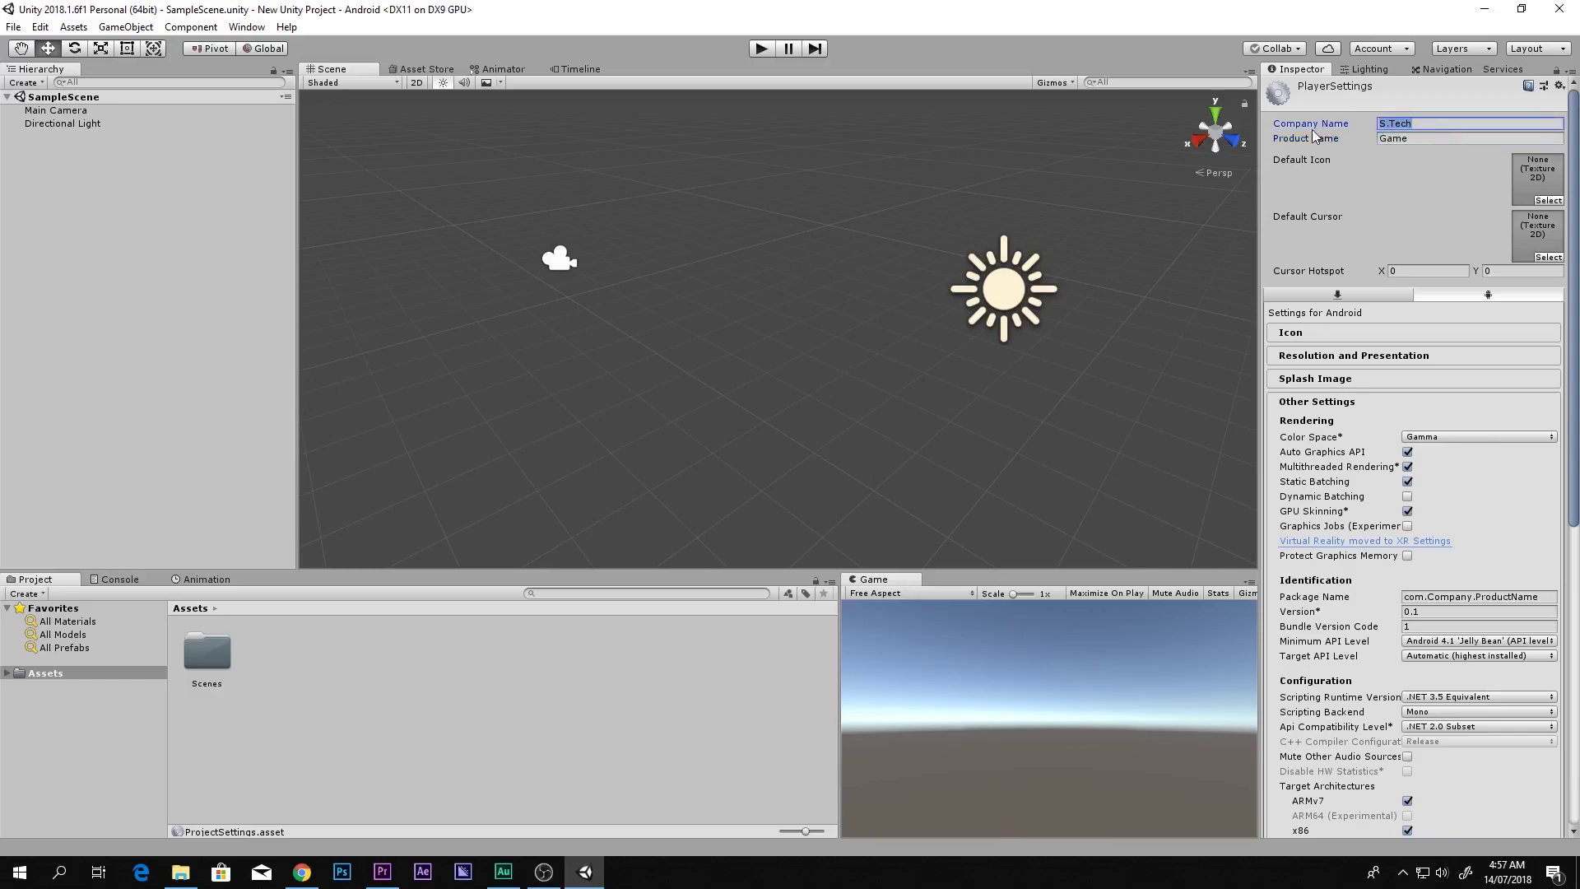
pyautogui.scroll(-3, 1423, 518)
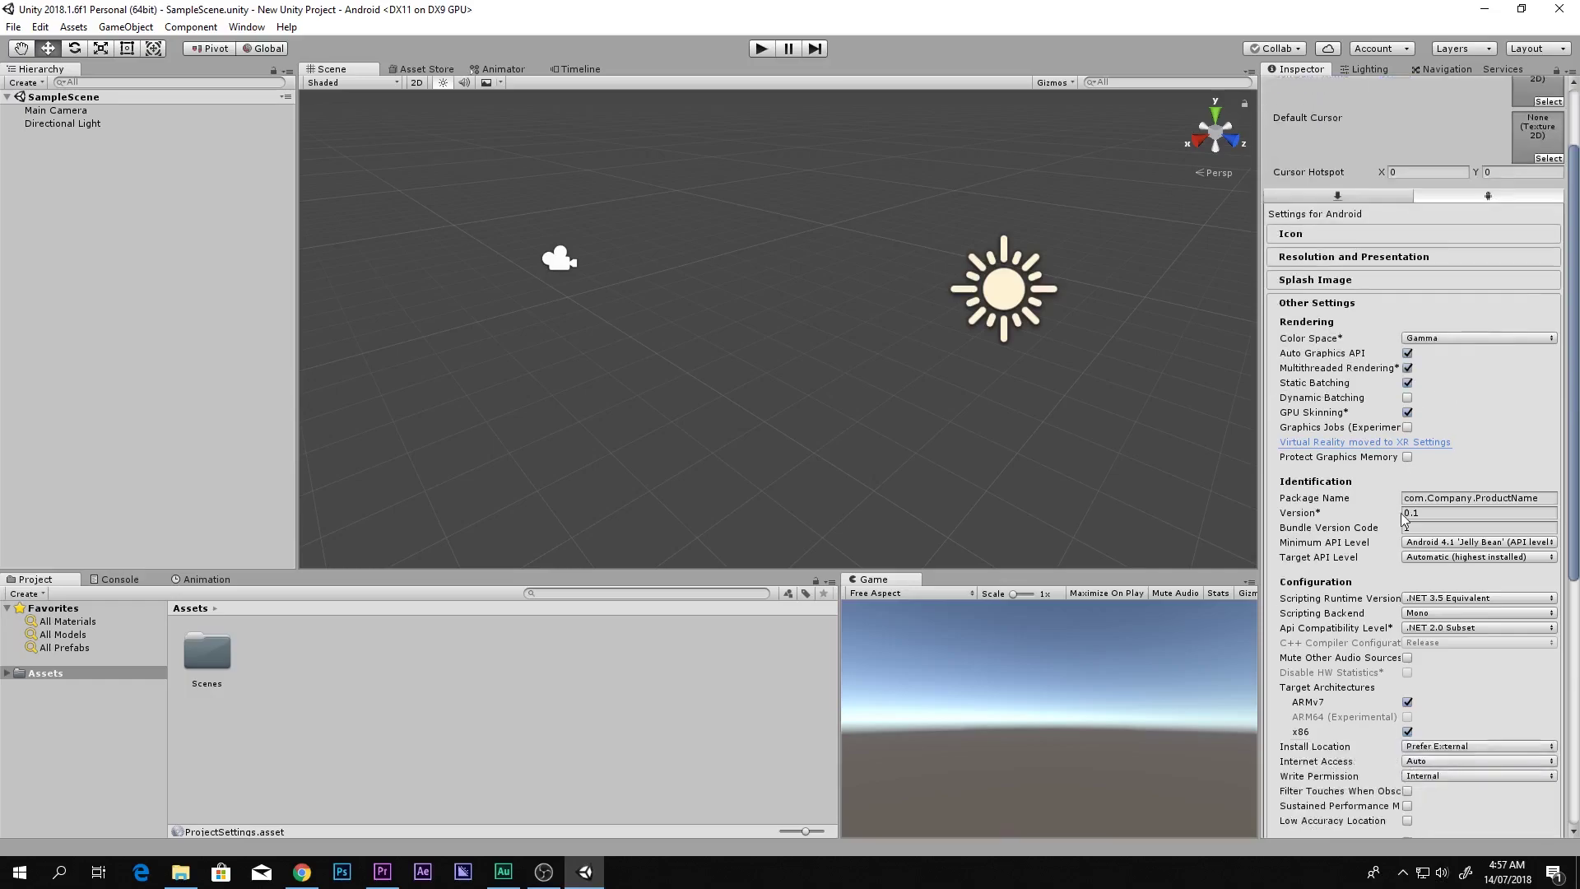
pyautogui.click(1324, 304)
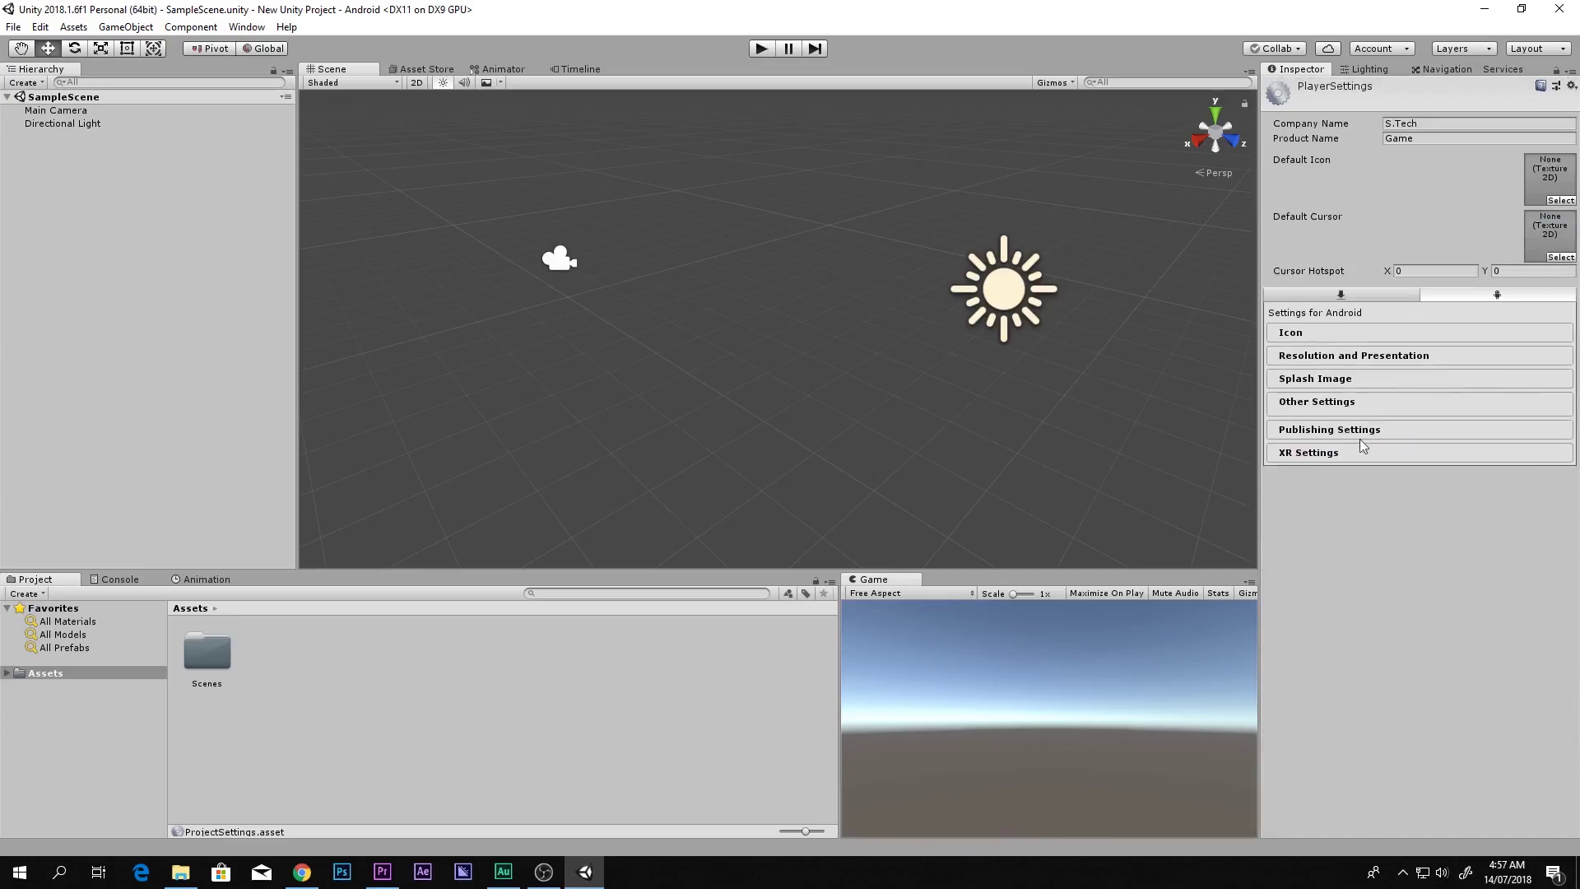
pyautogui.click(1316, 401)
pyautogui.scroll(-2, 1351, 504)
pyautogui.scroll(-2, 1352, 504)
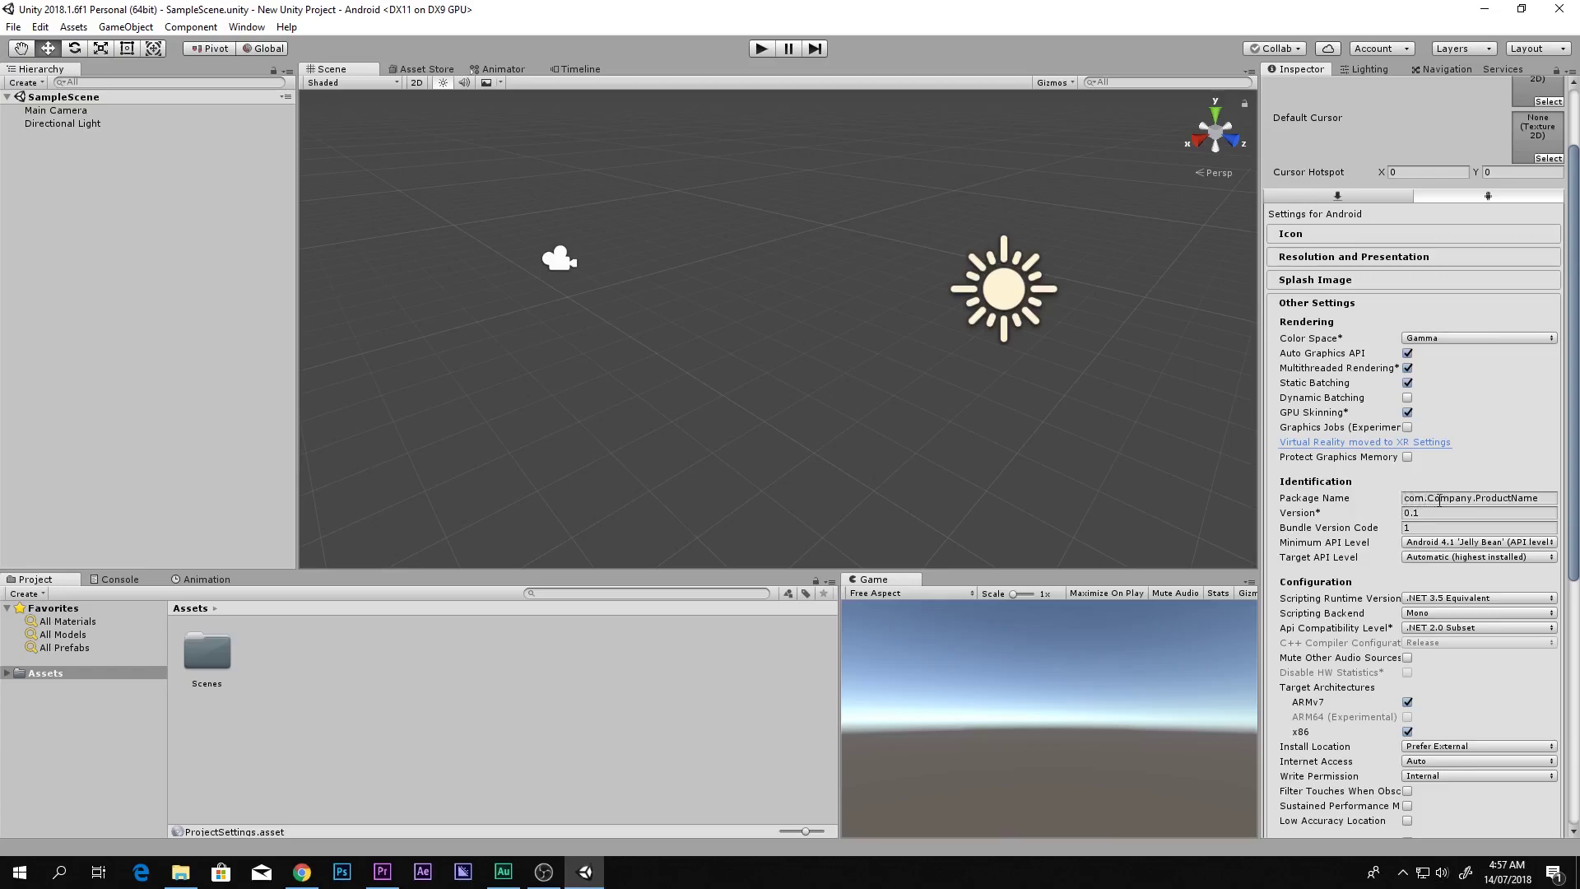
pyautogui.moveTo(1427, 498); pyautogui.dragTo(1470, 505)
pyautogui.scroll(3, 1470, 505)
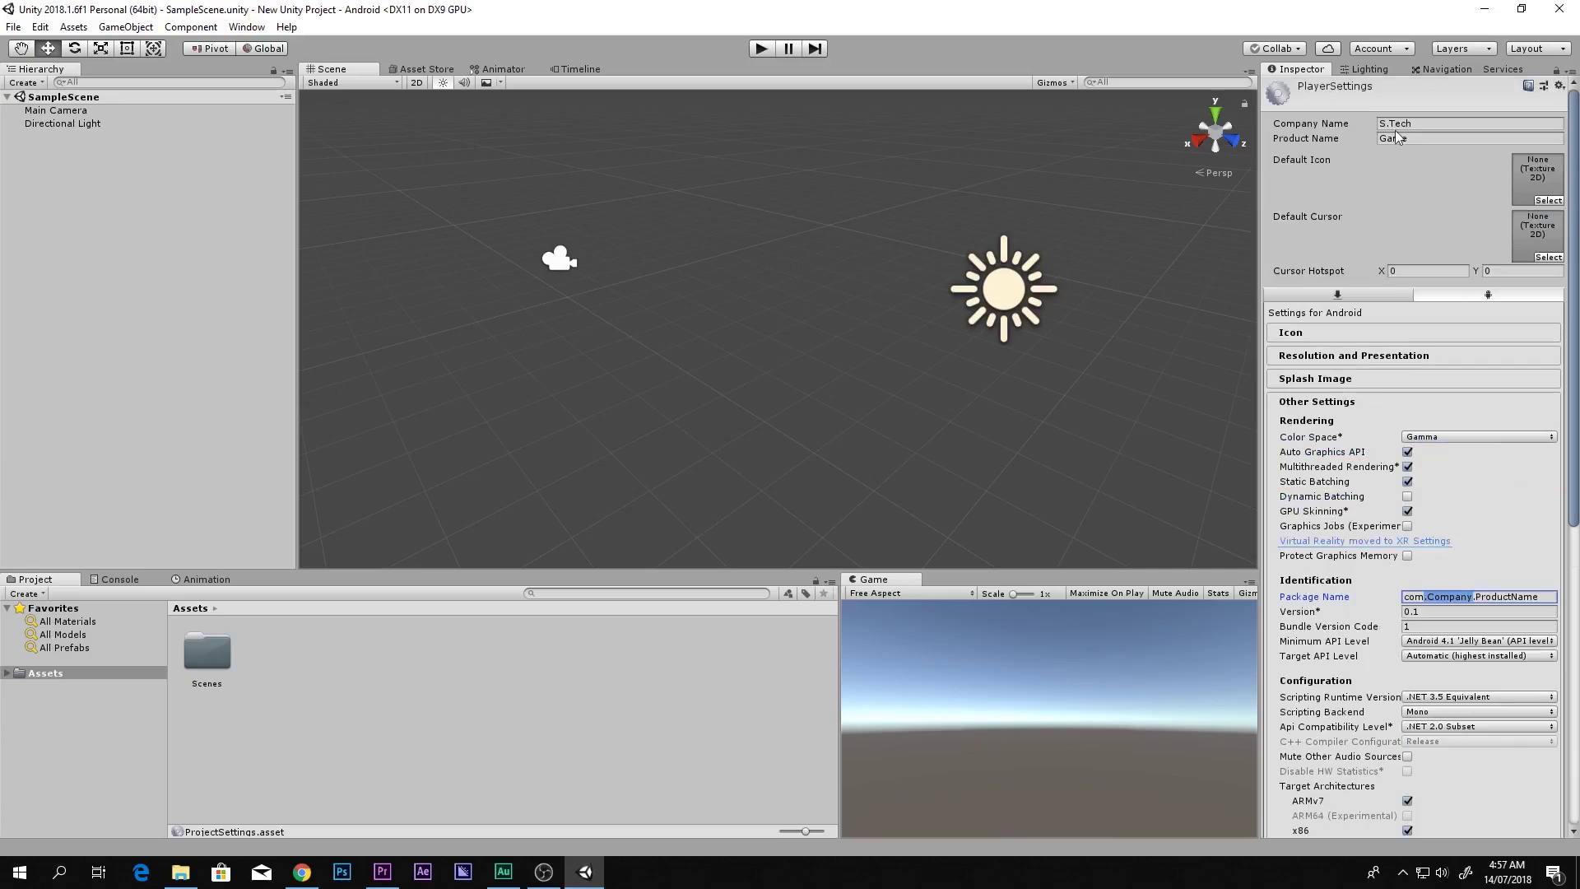
pyautogui.hotkey('ctrl', 'v')
pyautogui.write('.')
# - Replace the ProductName part of the package name with the copied product name Game and collapse Other Settings
pyautogui.click(1411, 138)
pyautogui.hotkey('ctrl', 'c')
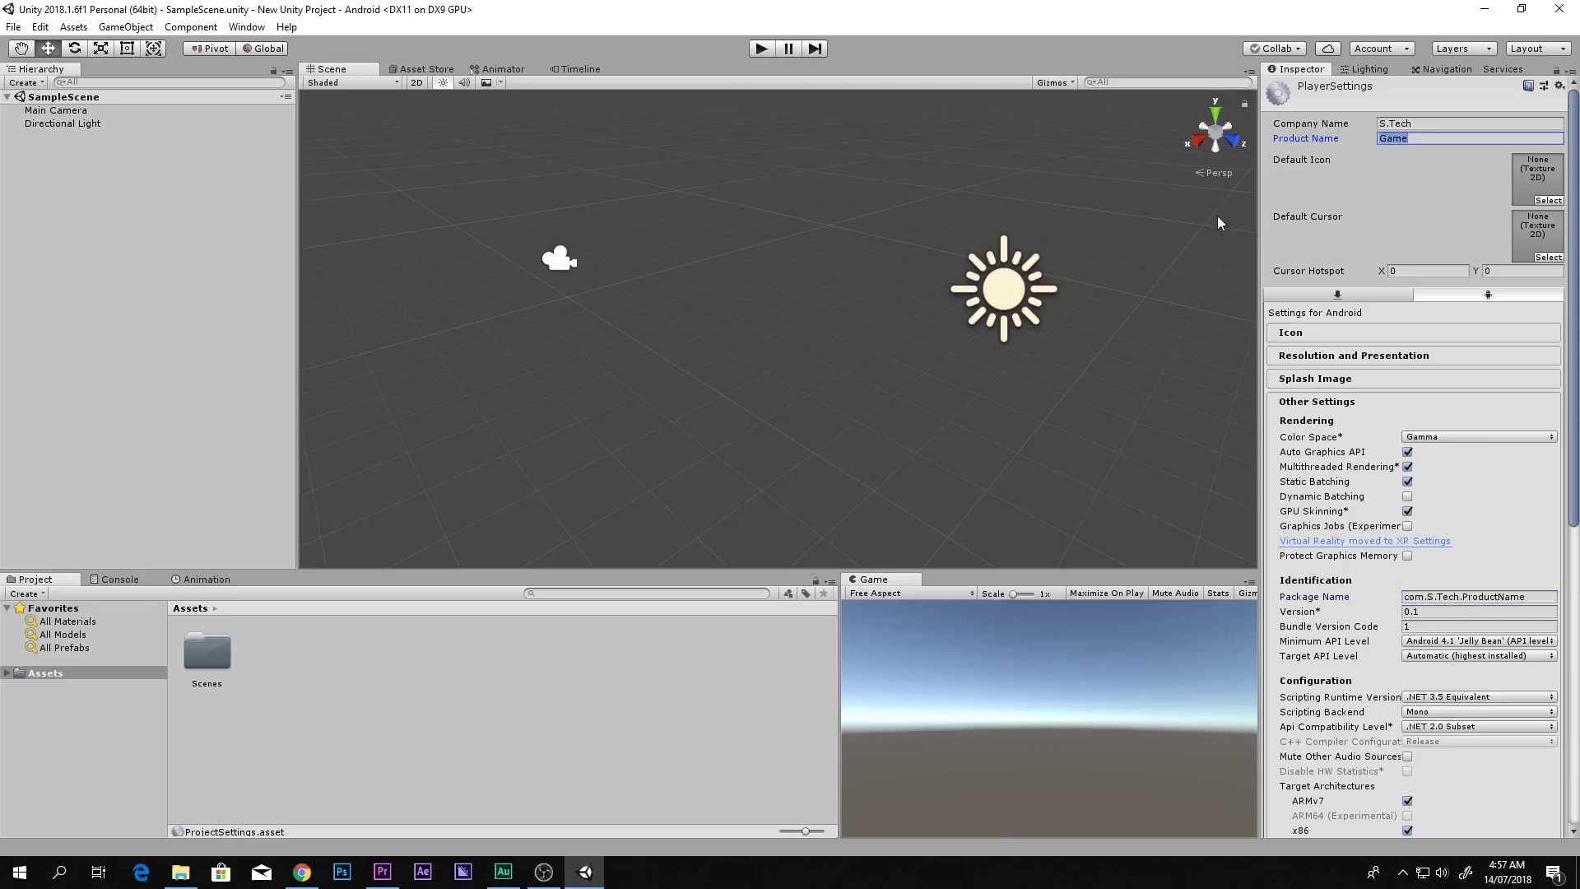
pyautogui.doubleClick(1491, 596)
pyautogui.hotkey('ctrl', 'v')
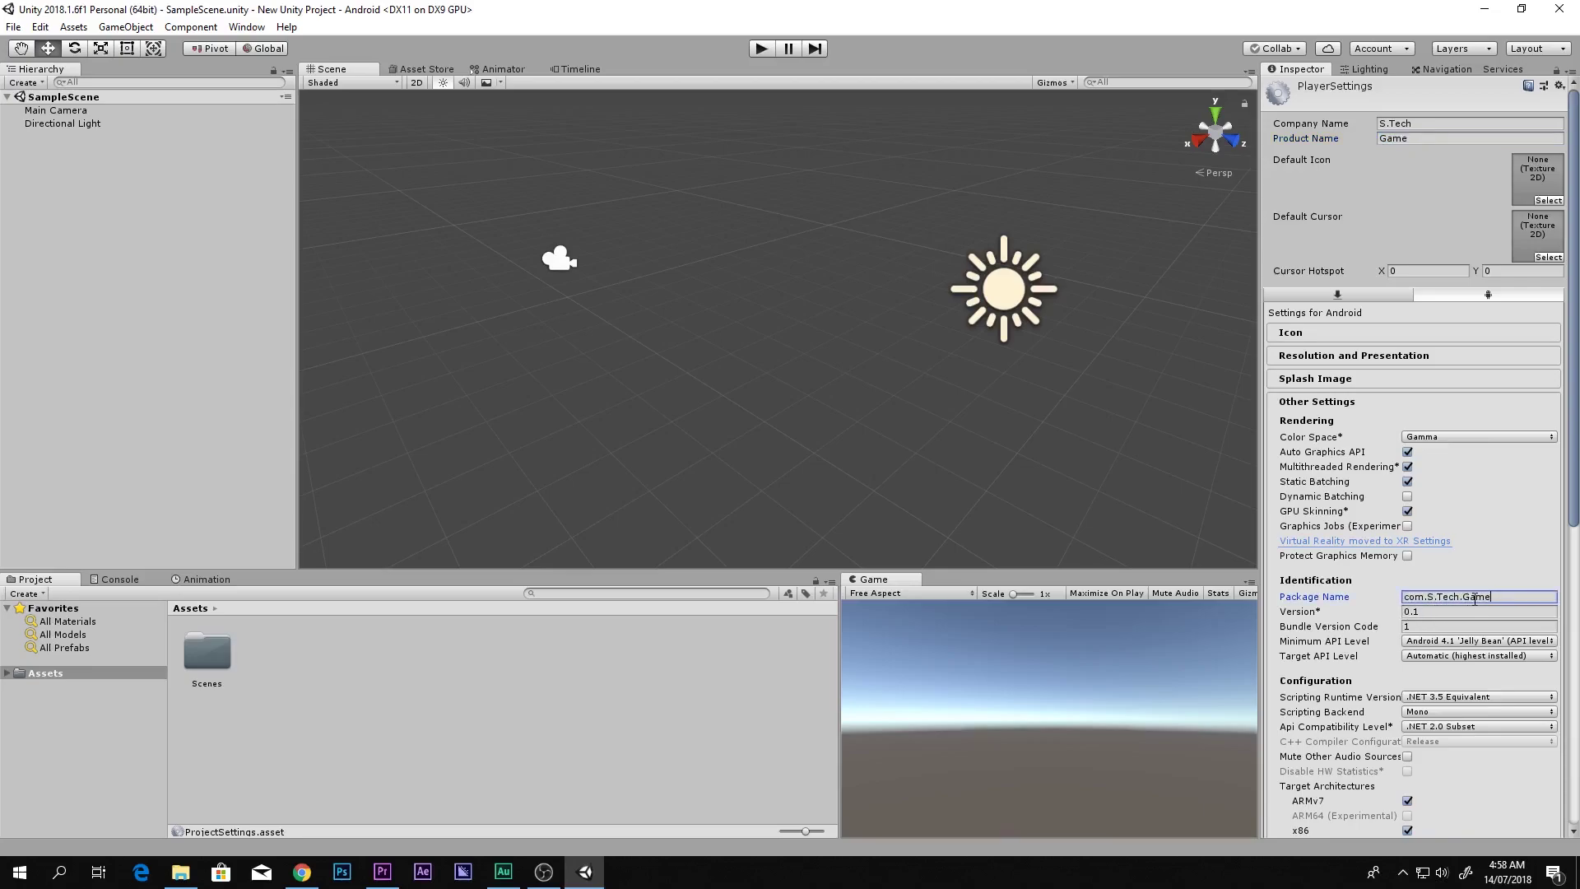
pyautogui.scroll(-2, 952, 176)
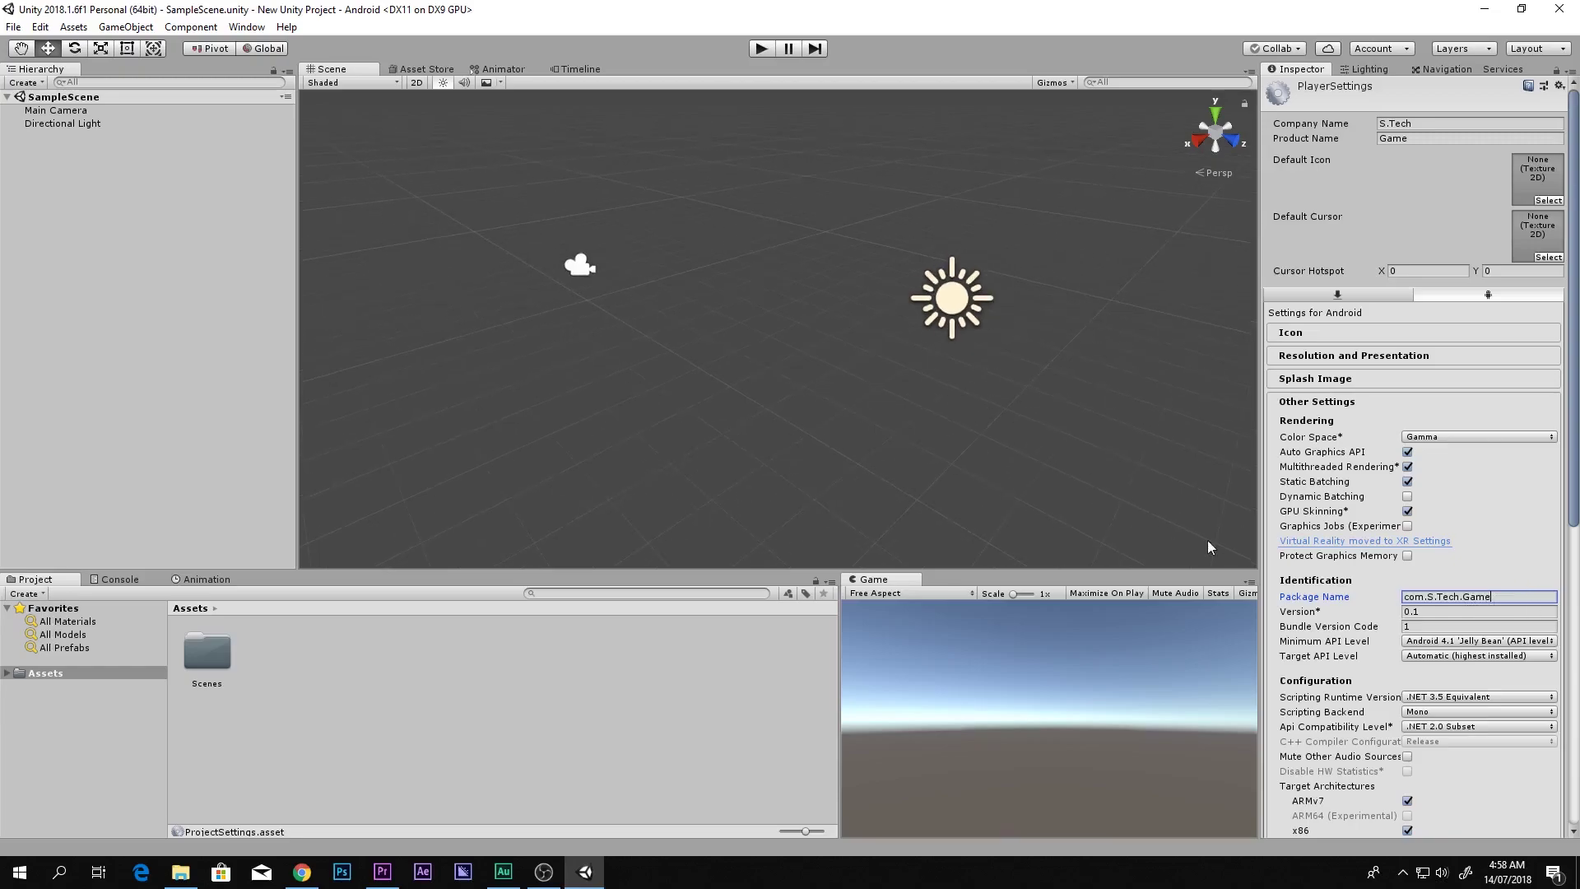
pyautogui.click(1344, 398)
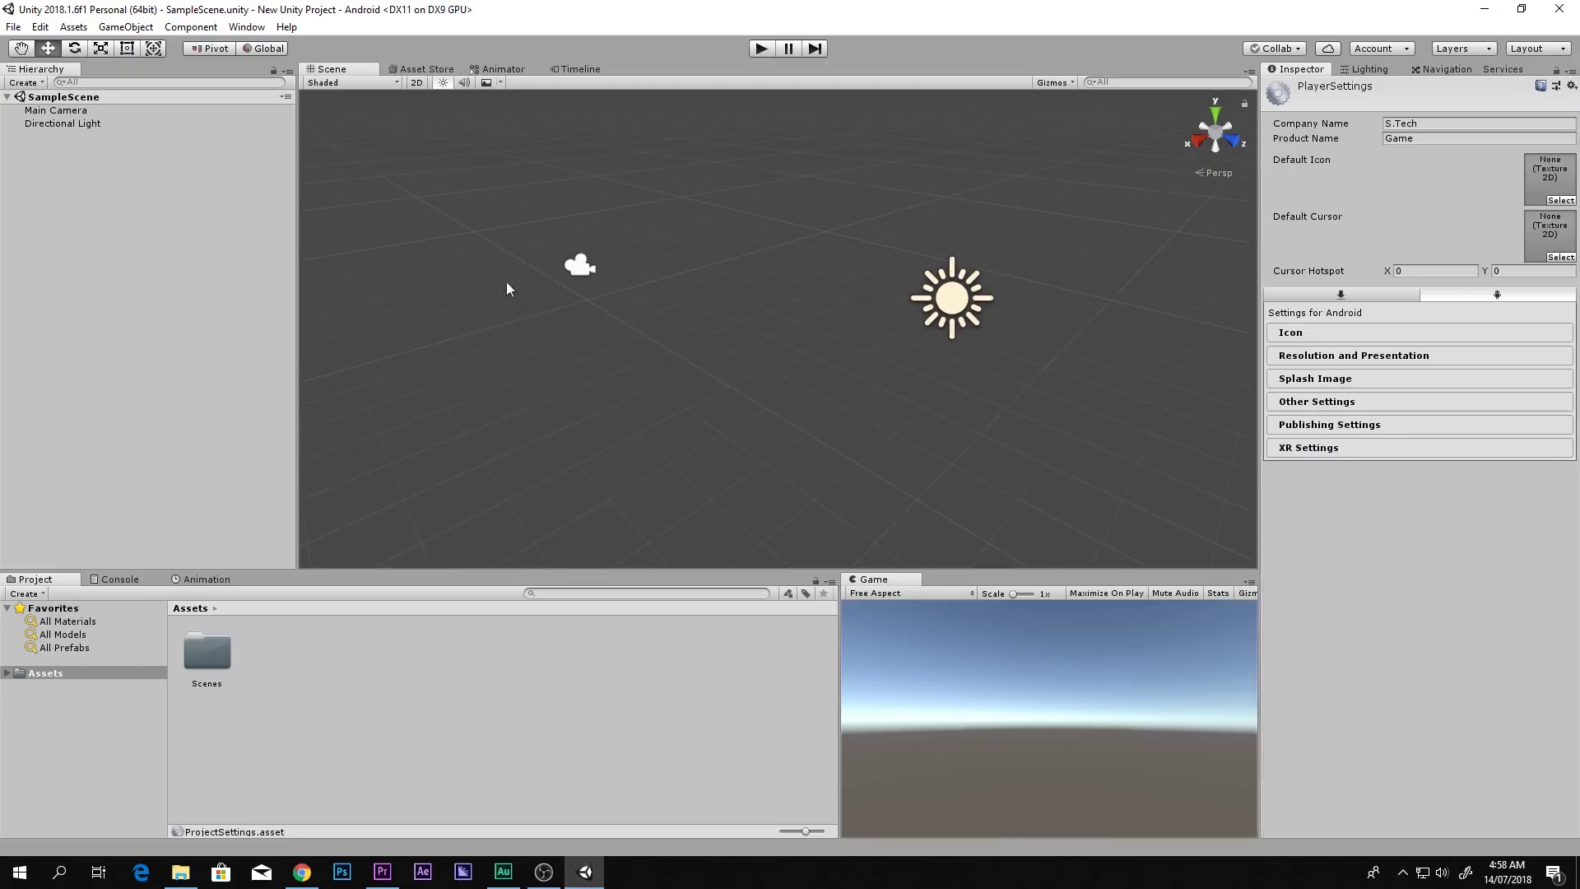
# - Open the External Tools preferences and check the Android SDK, JDK and NDK path settings
pyautogui.click(39, 28)
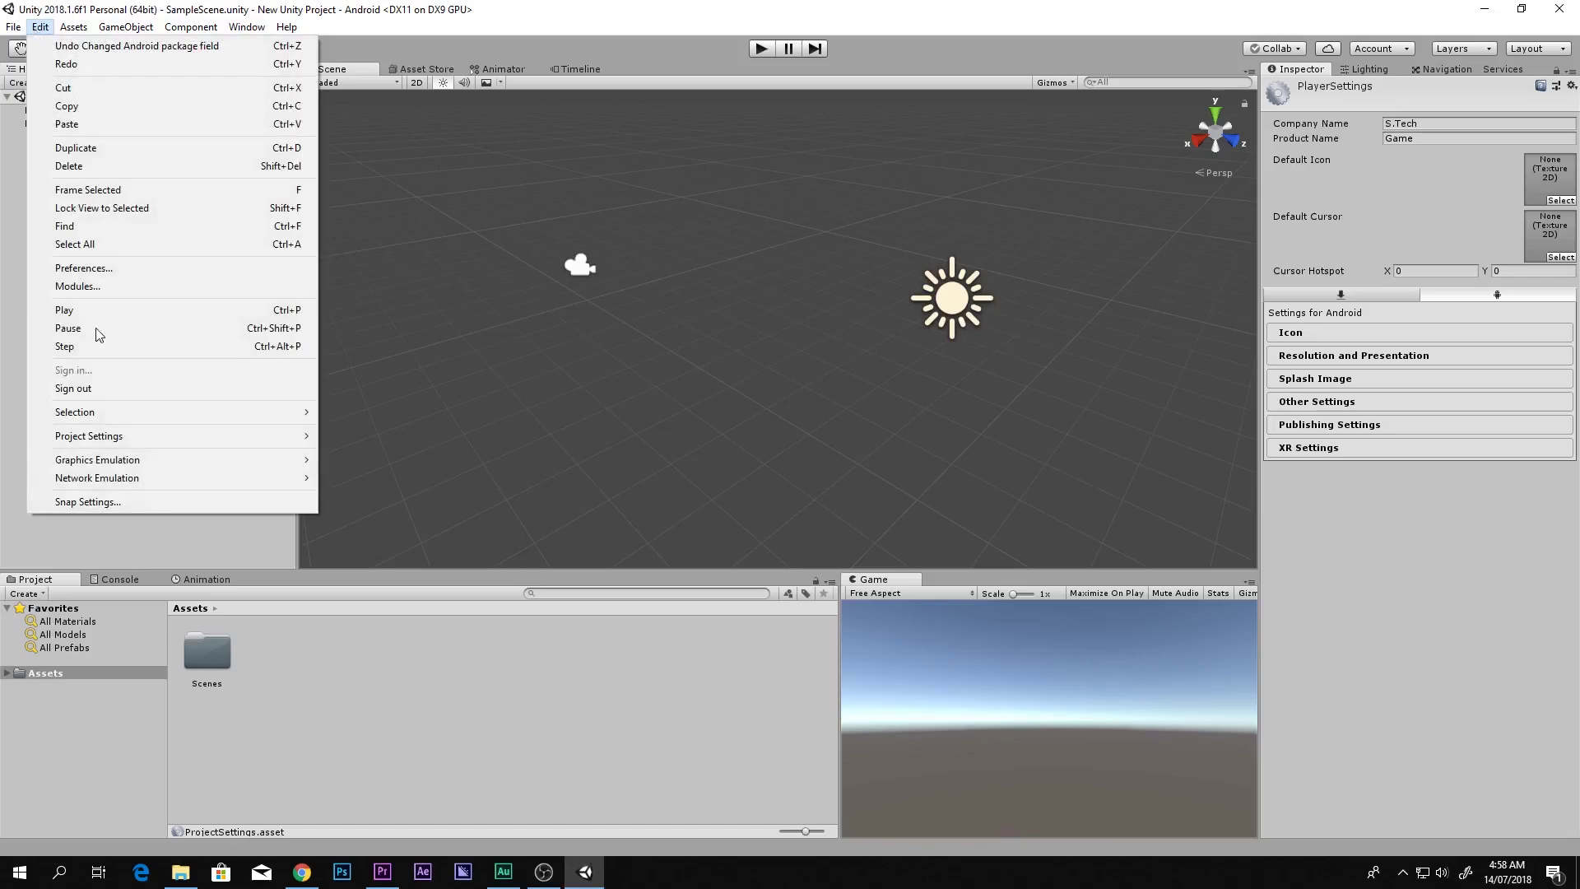
pyautogui.click(93, 268)
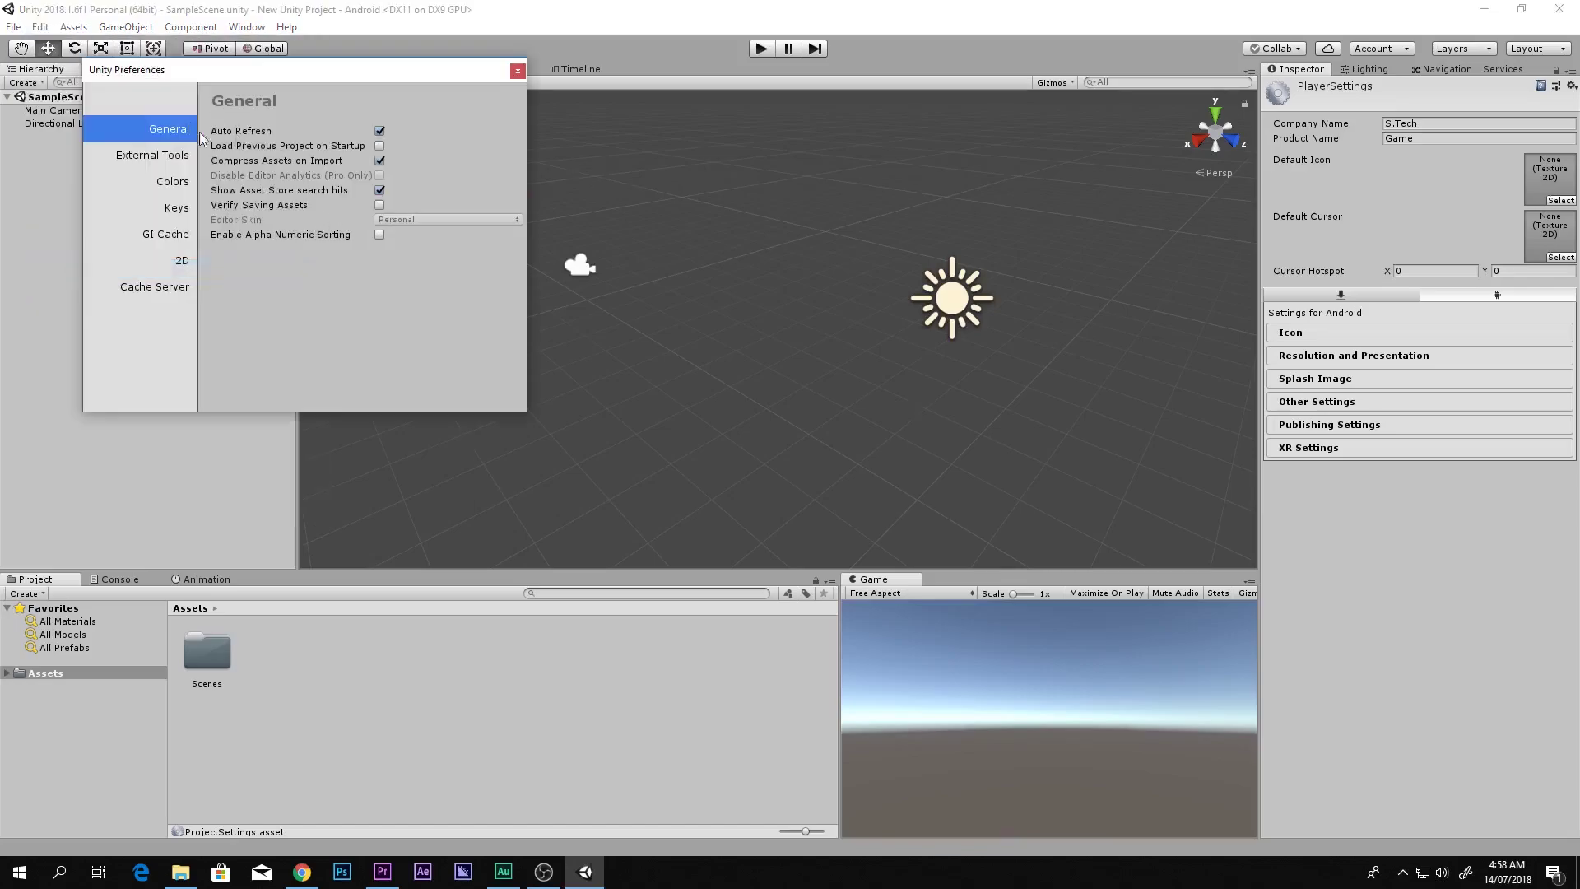
pyautogui.click(158, 169)
pyautogui.moveTo(306, 73); pyautogui.dragTo(713, 101)
pyautogui.scroll(-1, 732, 363)
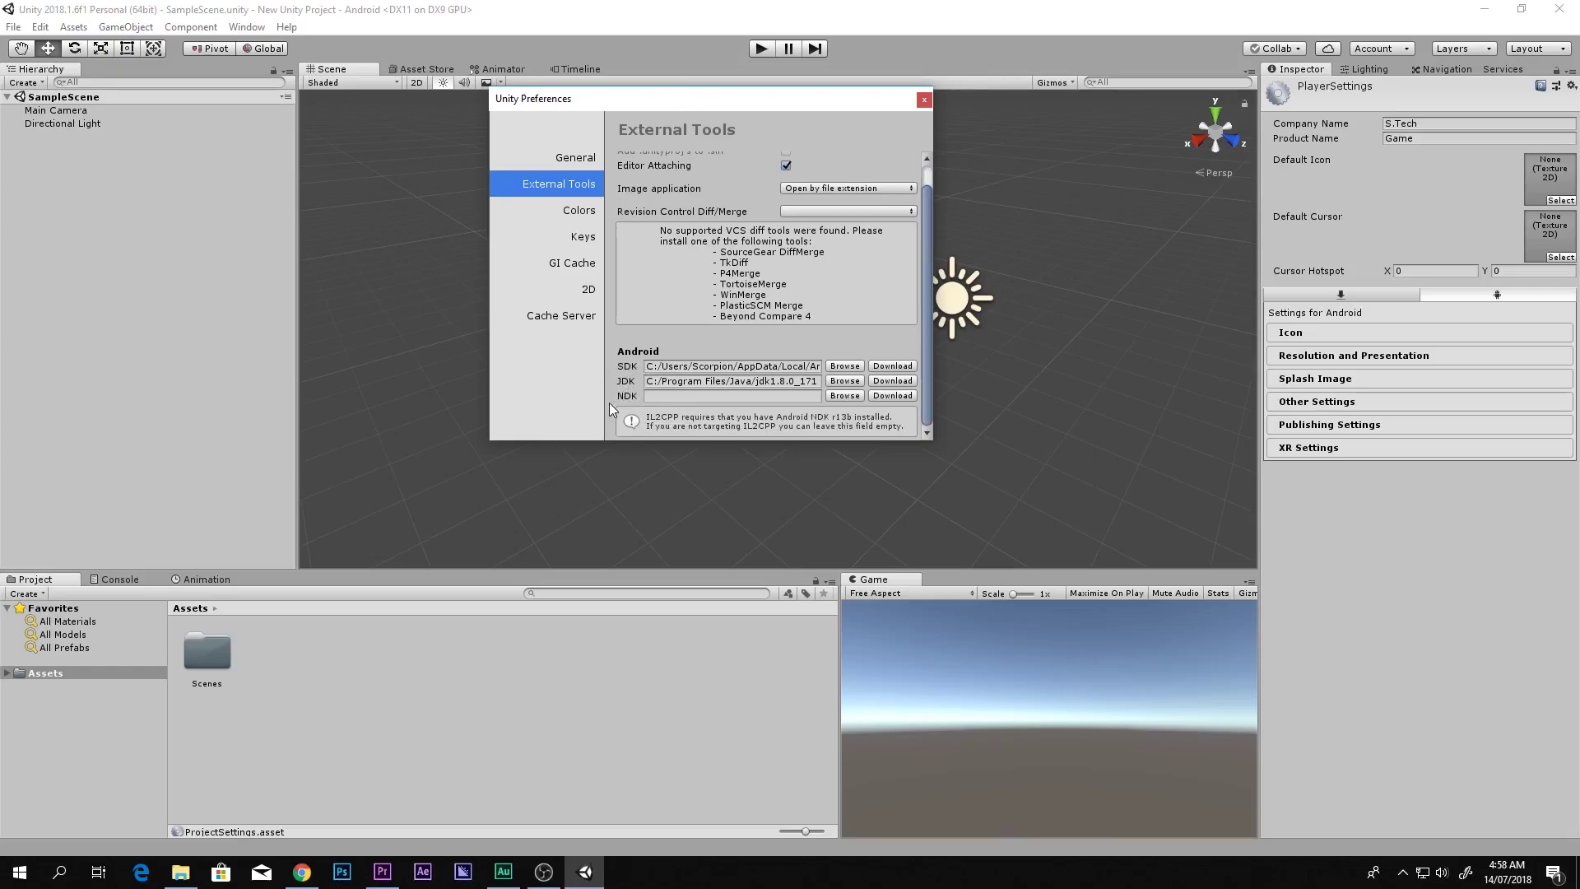
pyautogui.click(664, 370)
pyautogui.click(683, 381)
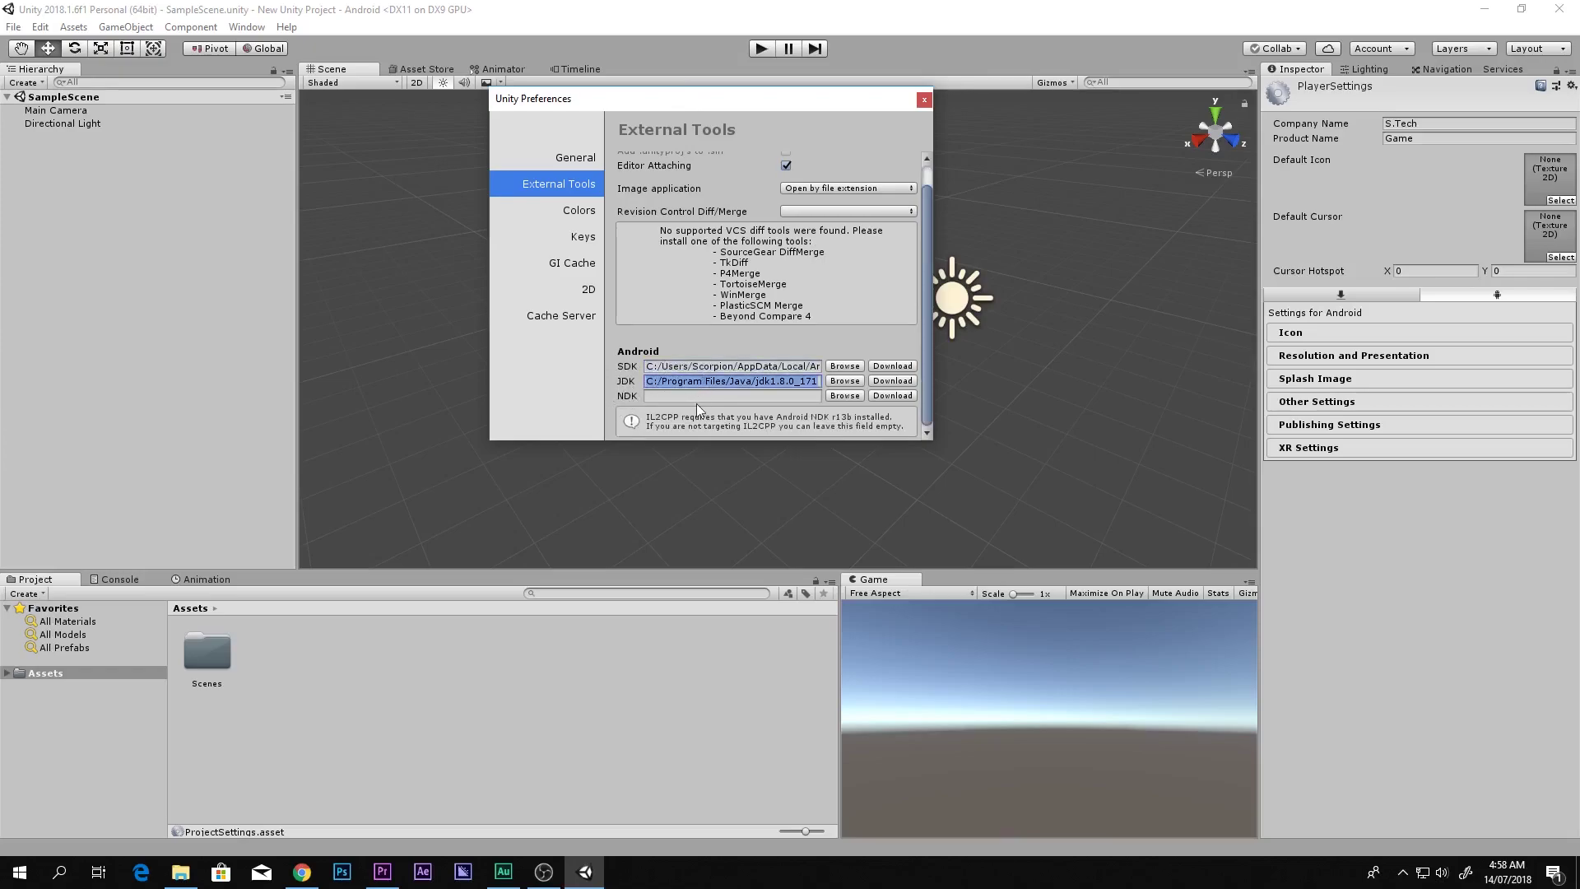
pyautogui.click(696, 402)
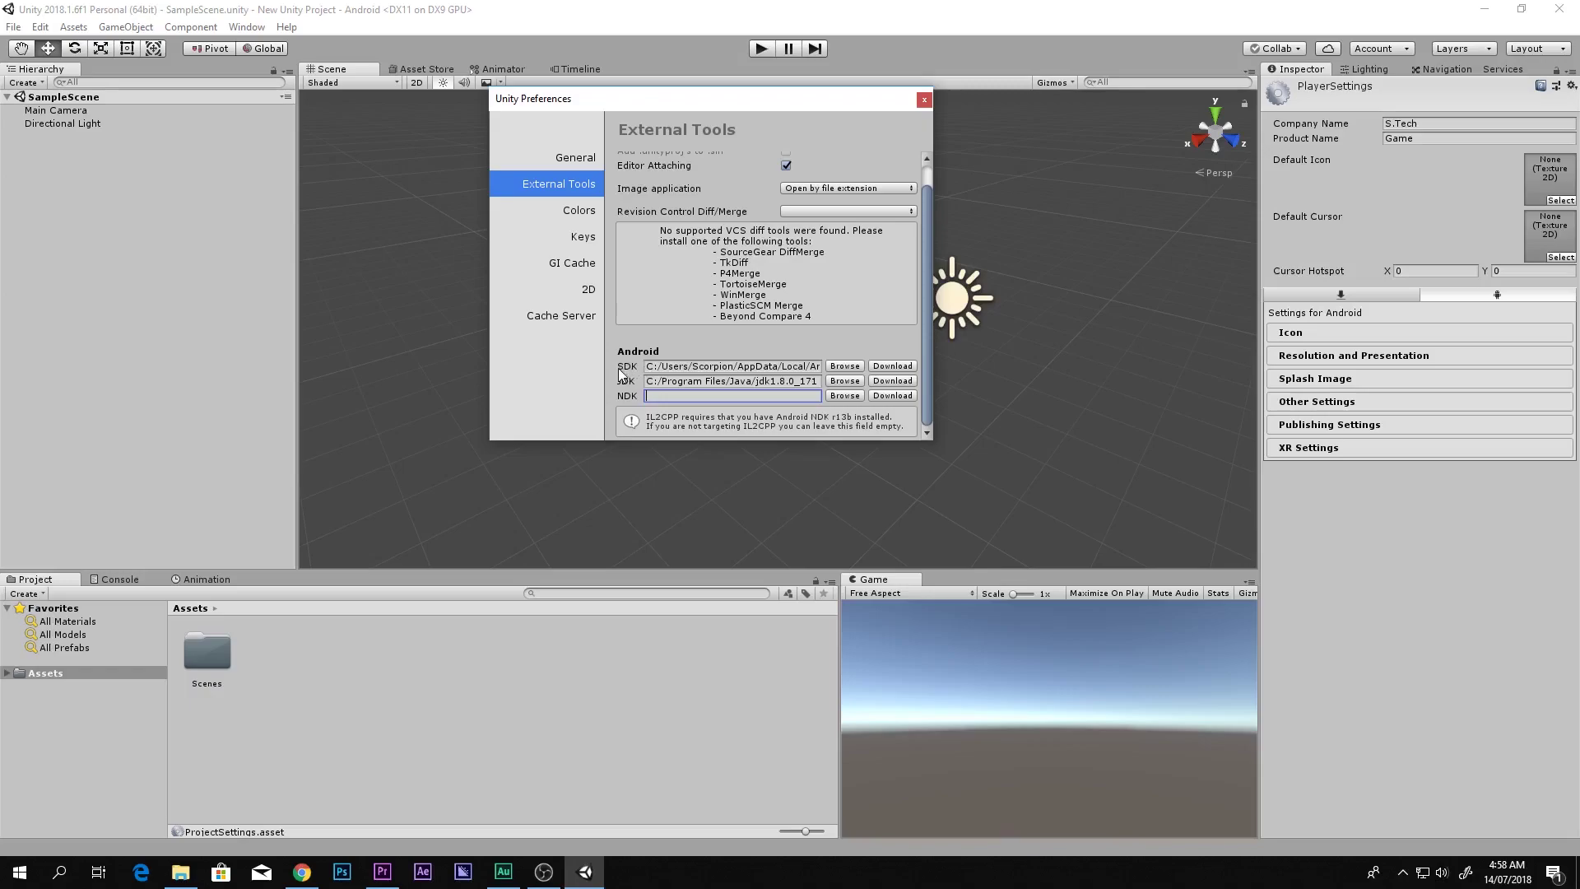
# - Open the Android SDK download page from the External Tools preferences and close the two YouTube browser tabs
pyautogui.click(886, 367)
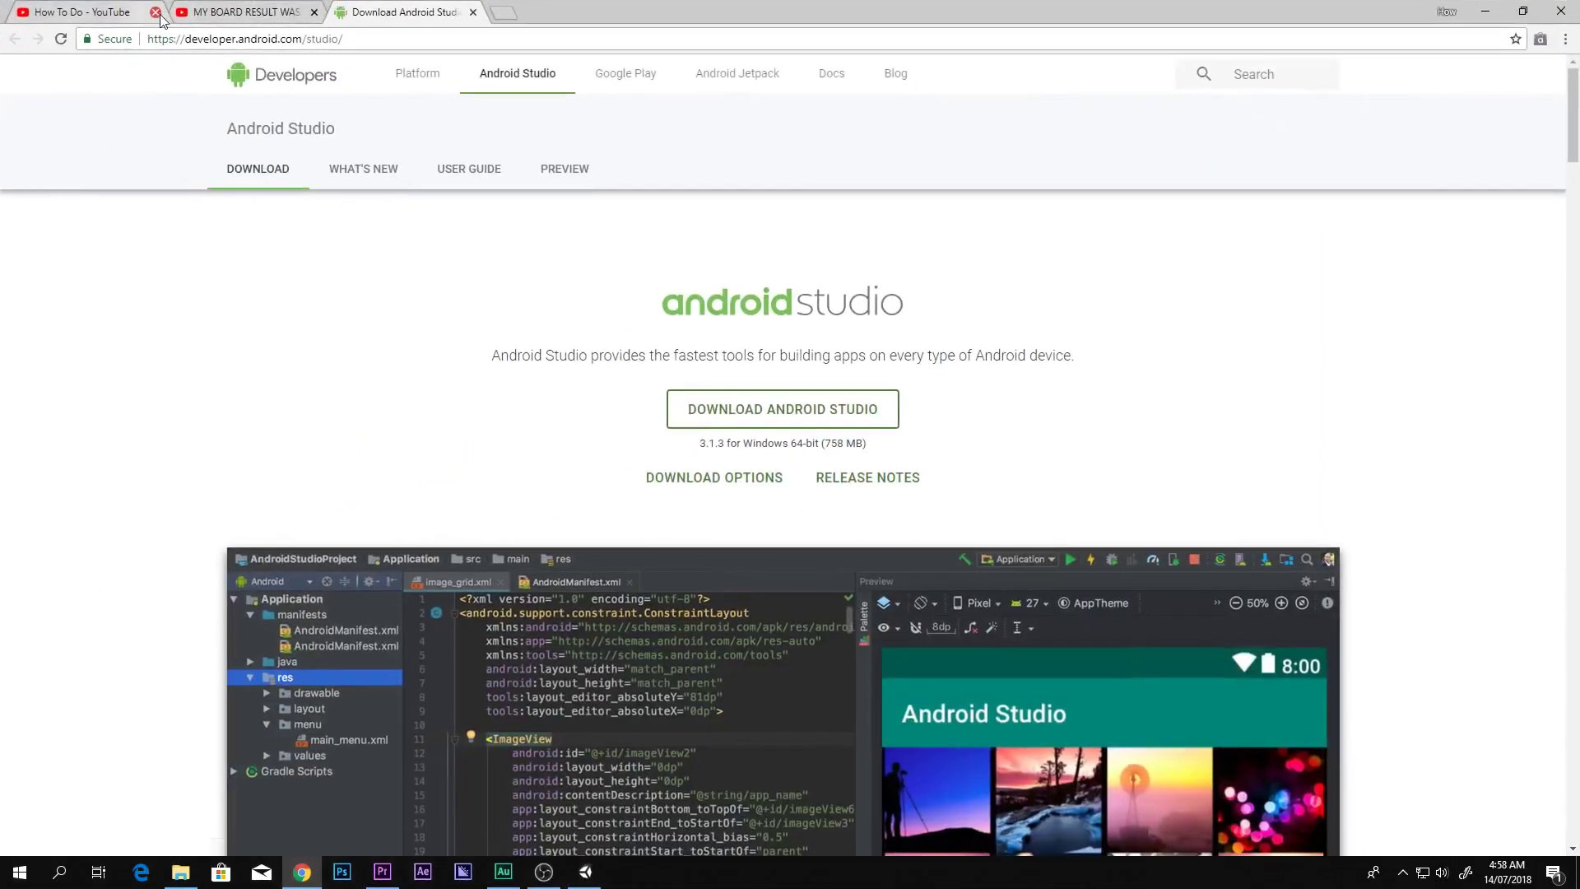
pyautogui.click(155, 13)
pyautogui.click(155, 12)
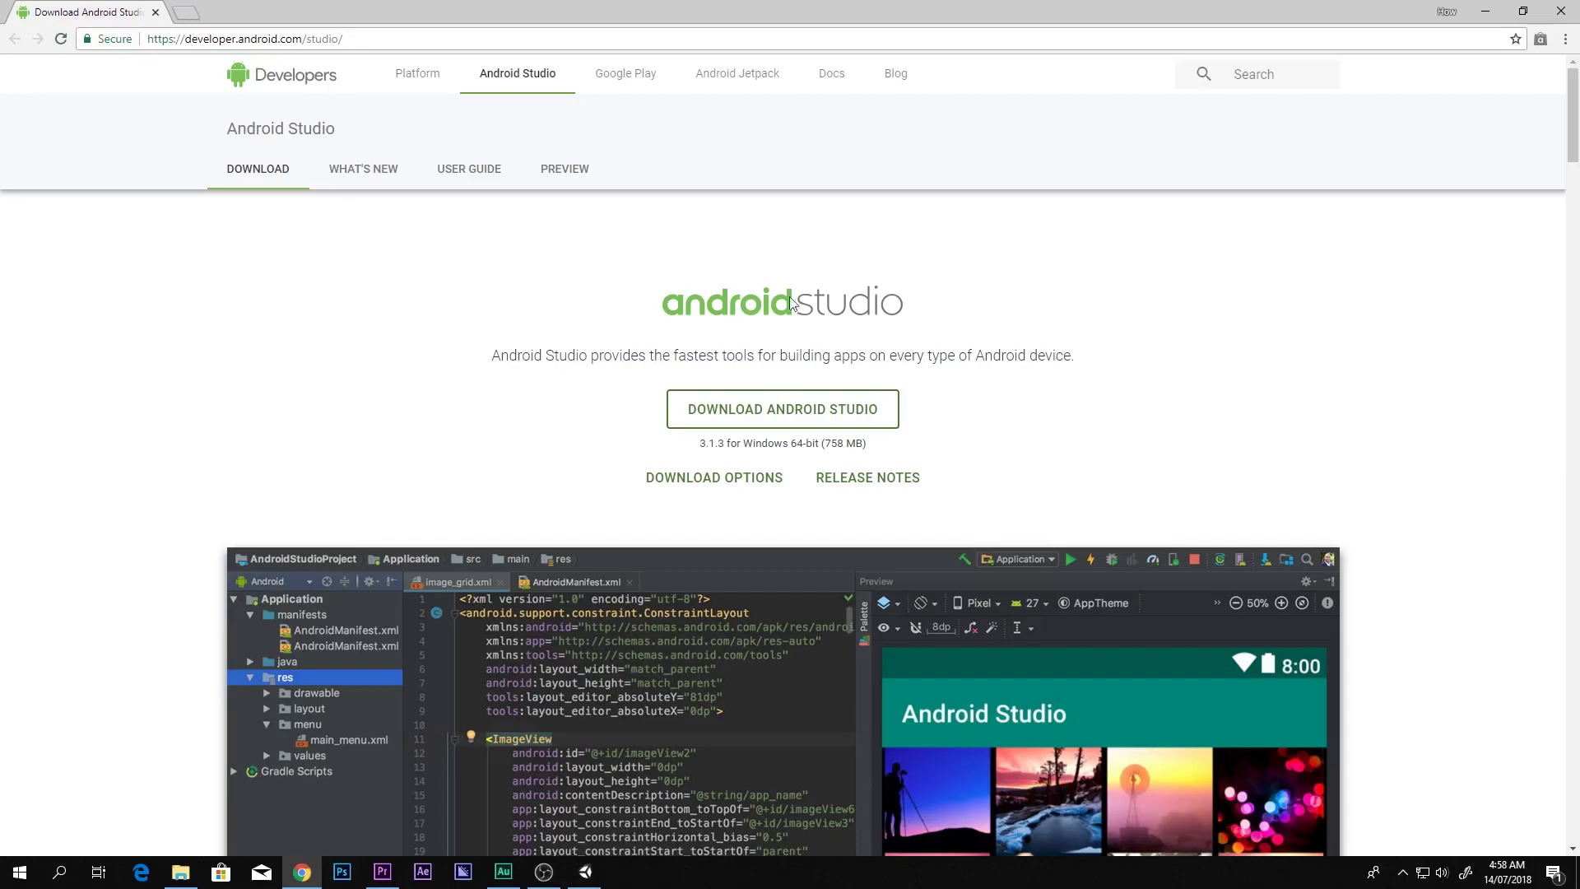
# - Open the Android Studio download dialog, agree to the terms and conditions, and dismiss the dialog
pyautogui.click(681, 411)
pyautogui.click(740, 412)
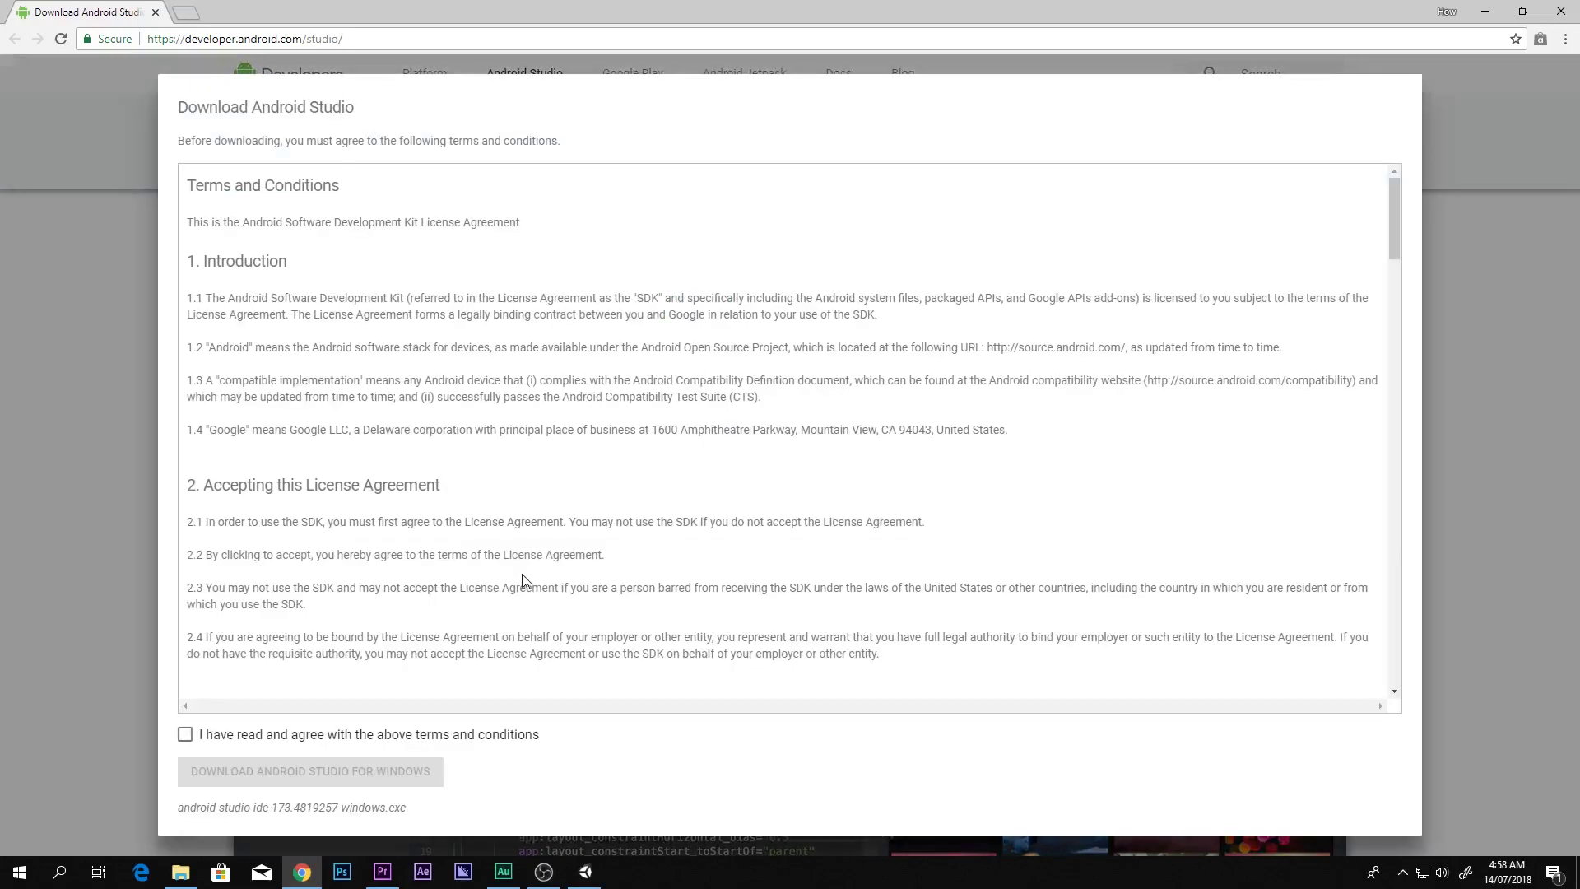
pyautogui.click(271, 736)
pyautogui.click(218, 771)
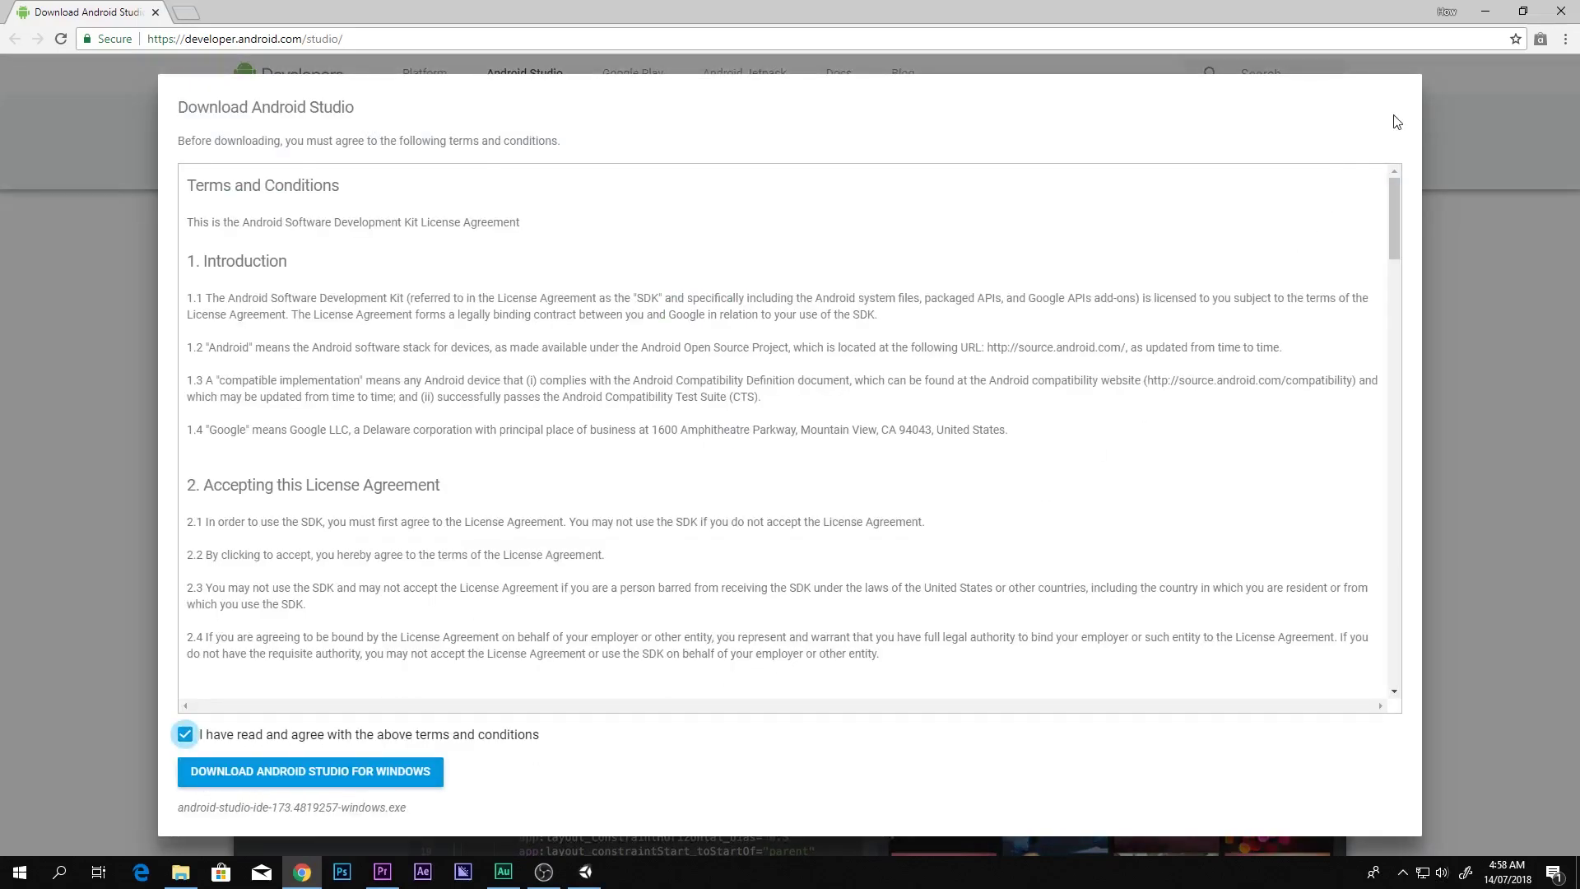
pyautogui.click(1445, 129)
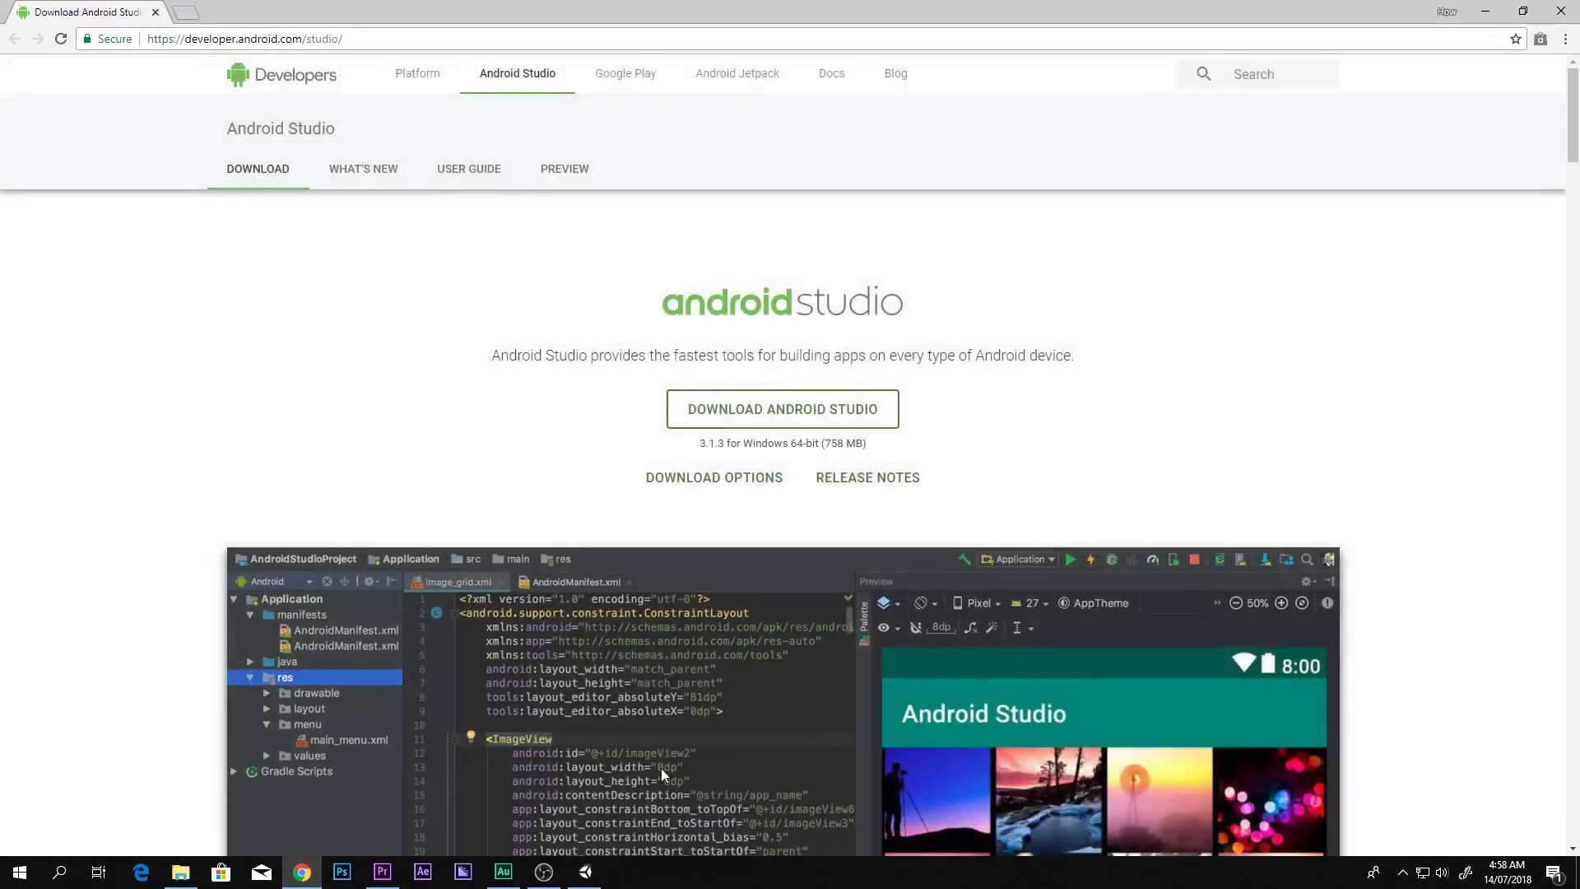
# - Switch to File Explorer and select the android-studio-ide-173.4819257-windows installer in the Downloads folder
pyautogui.moveTo(181, 871)
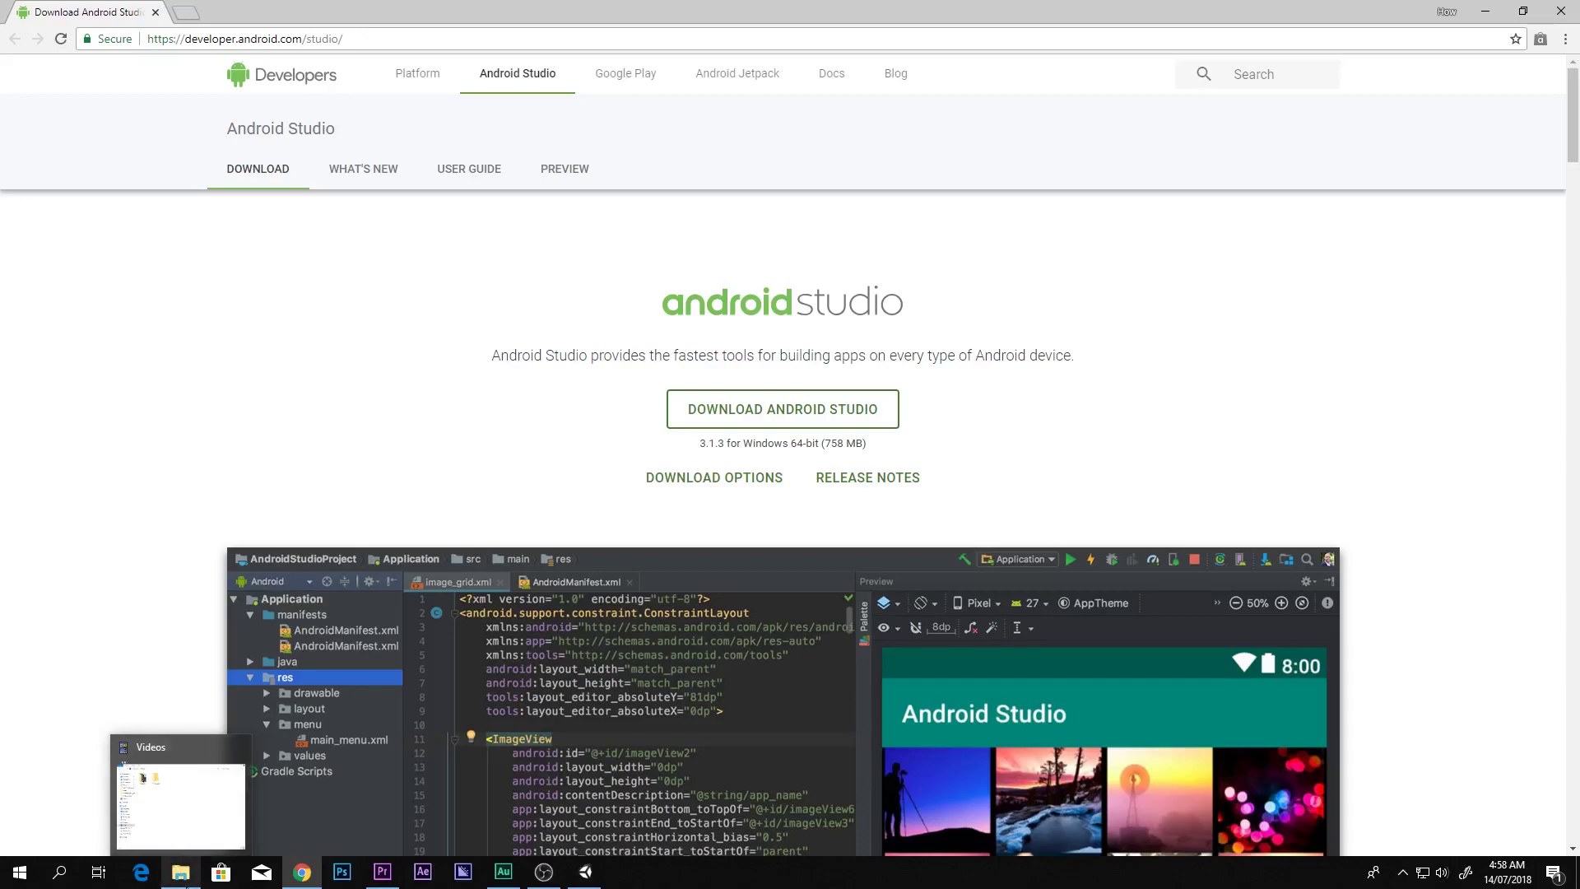
pyautogui.click(177, 873)
pyautogui.click(506, 575)
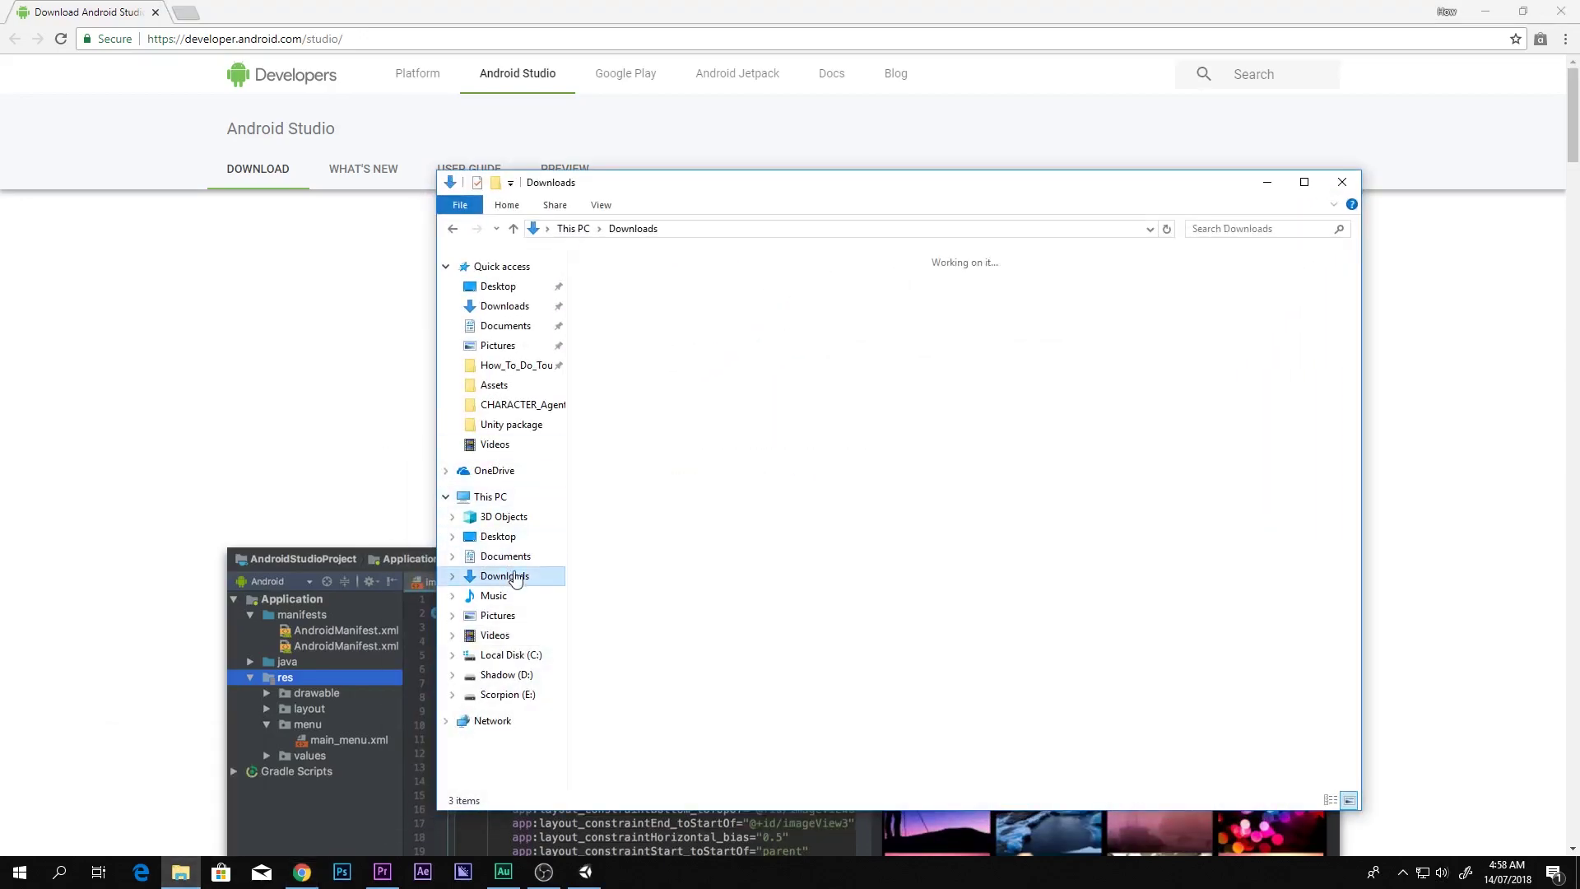
pyautogui.click(911, 683)
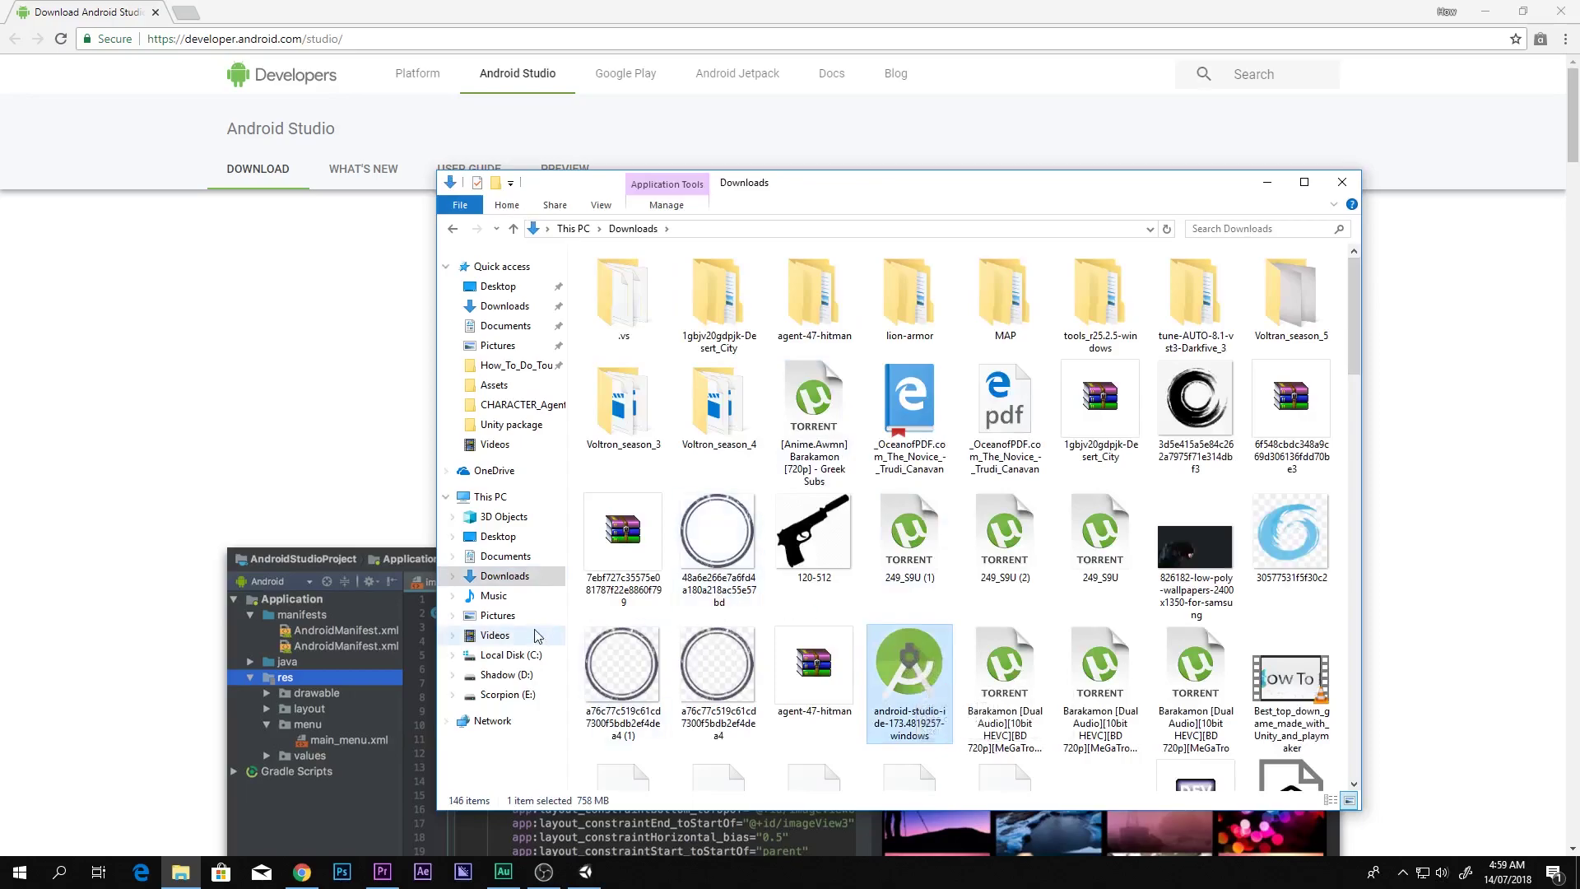
# - Browse to the C:\Program Files\Android\Android Studio folder and inspect its folder path
pyautogui.click(510, 655)
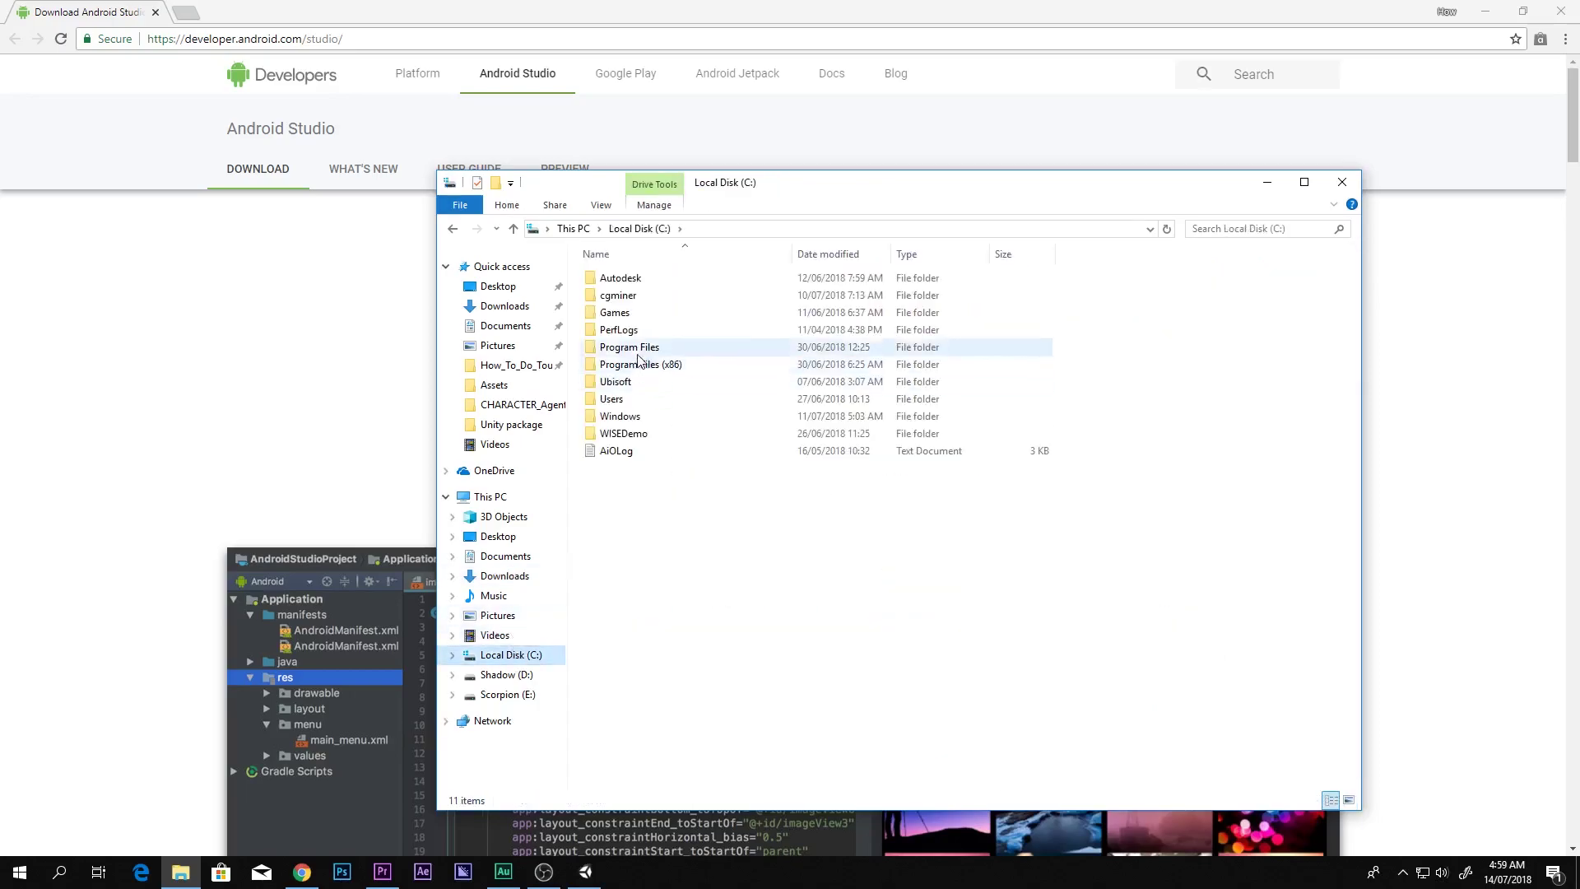
pyautogui.doubleClick(644, 349)
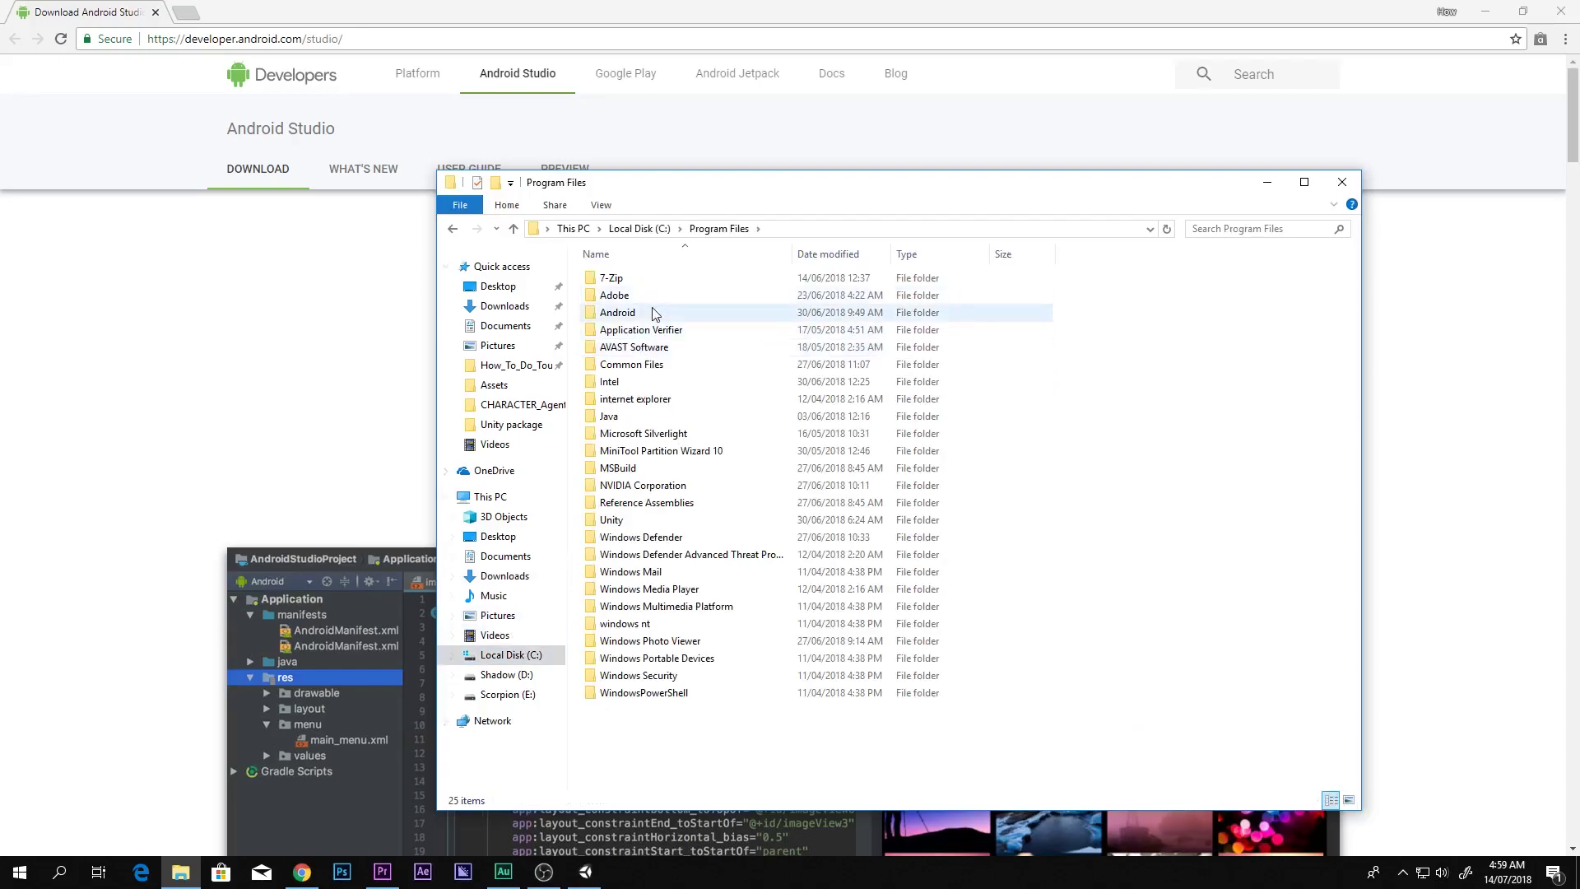
pyautogui.doubleClick(650, 313)
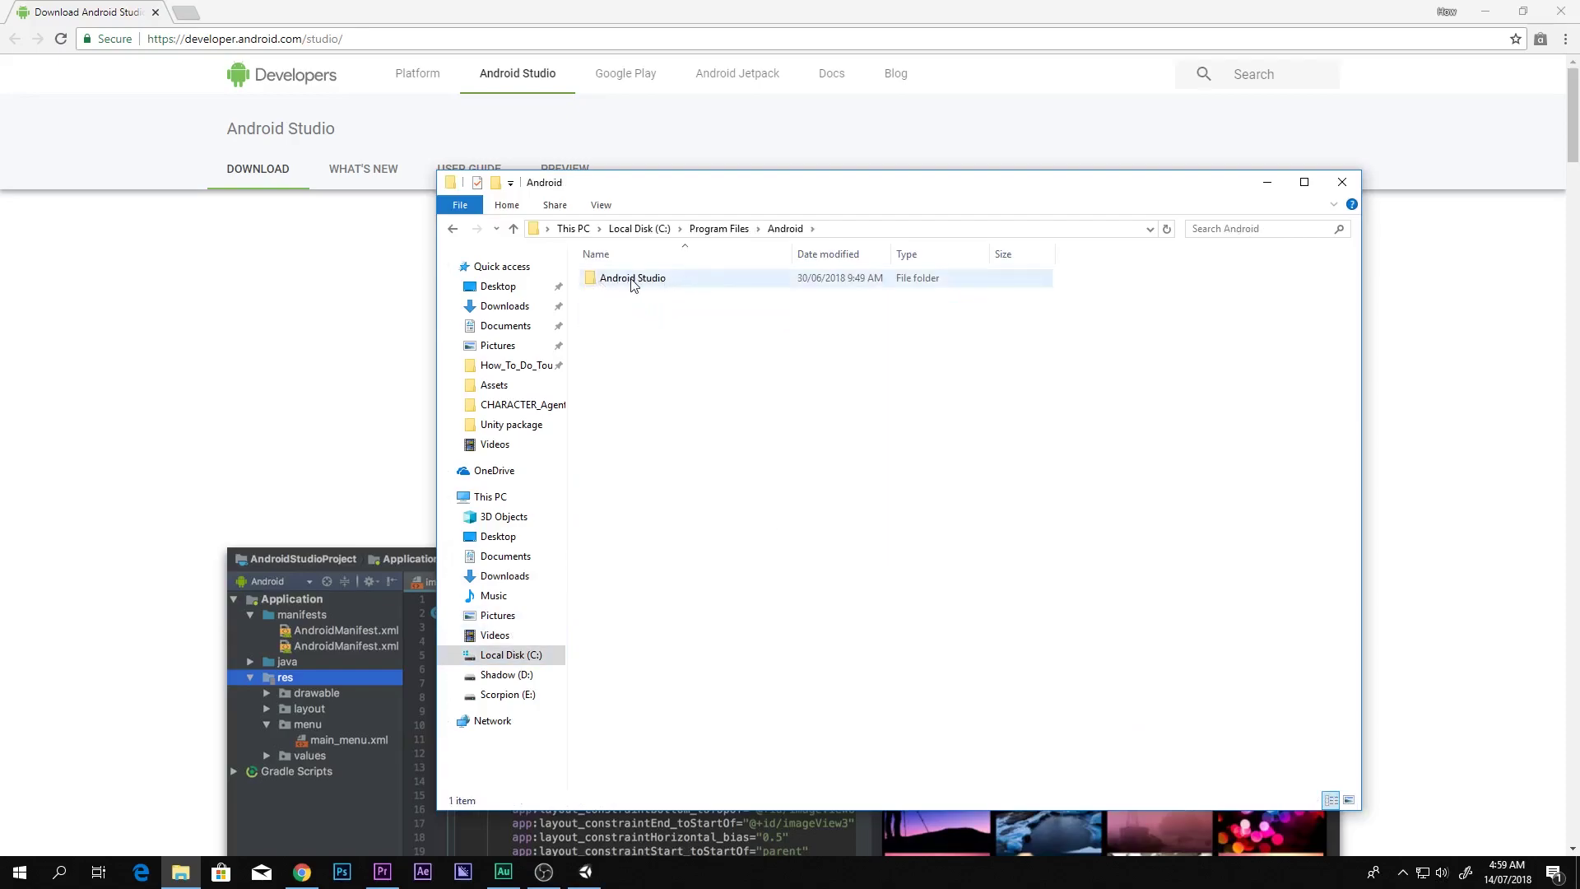
pyautogui.doubleClick(632, 279)
pyautogui.moveTo(649, 526); pyautogui.dragTo(685, 272)
pyautogui.click(704, 571)
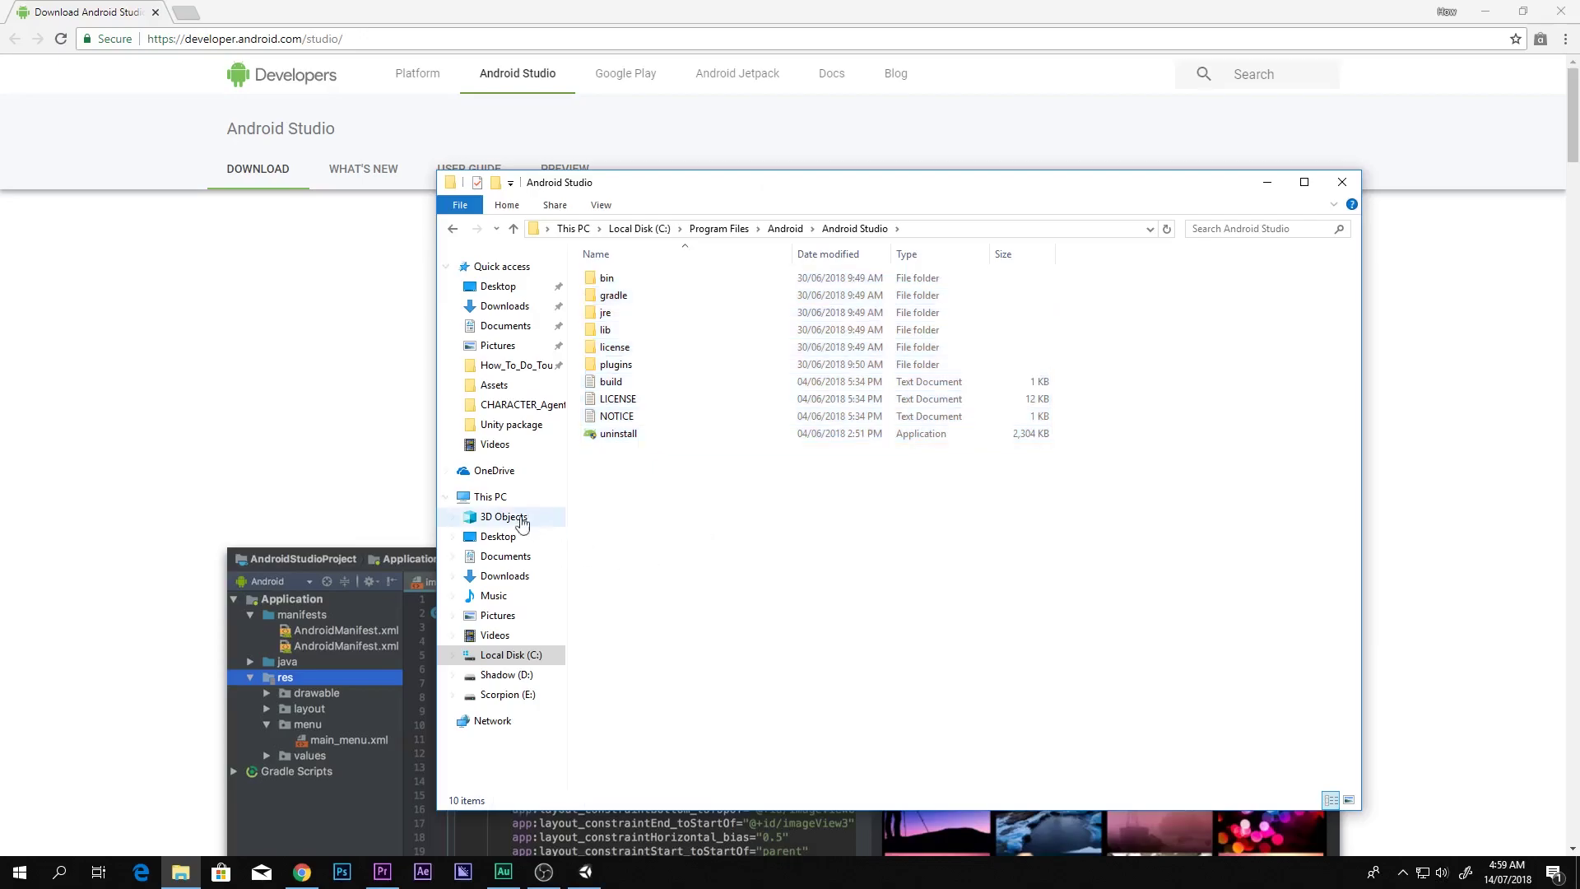
pyautogui.click(969, 230)
pyautogui.moveTo(728, 230); pyautogui.dragTo(558, 230)
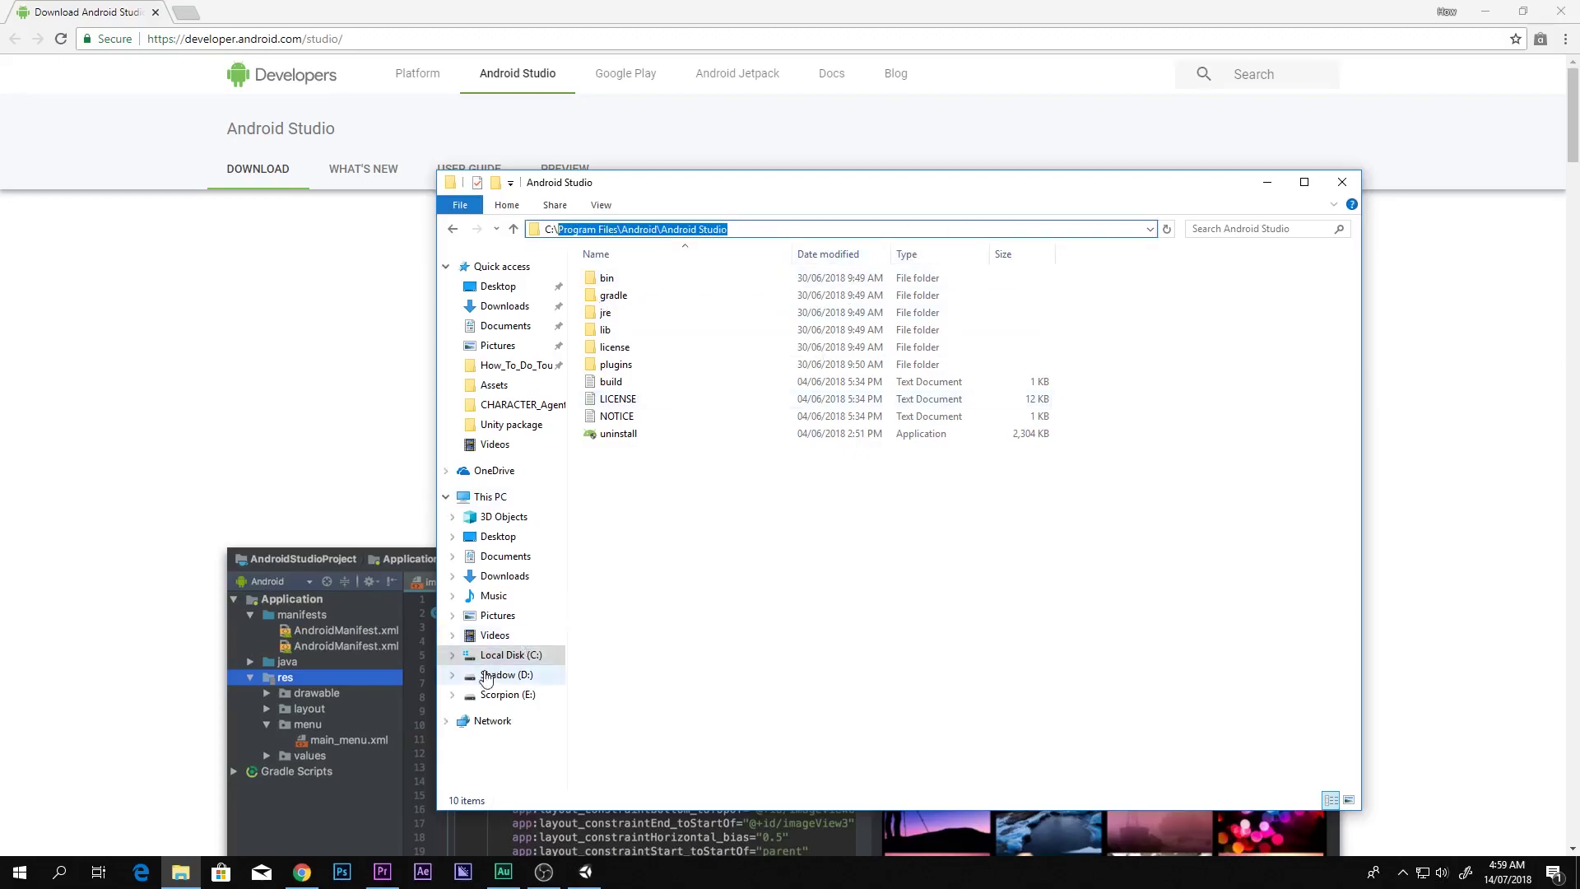
# - Open the Scorpion user folder under C:\Users
pyautogui.click(465, 499)
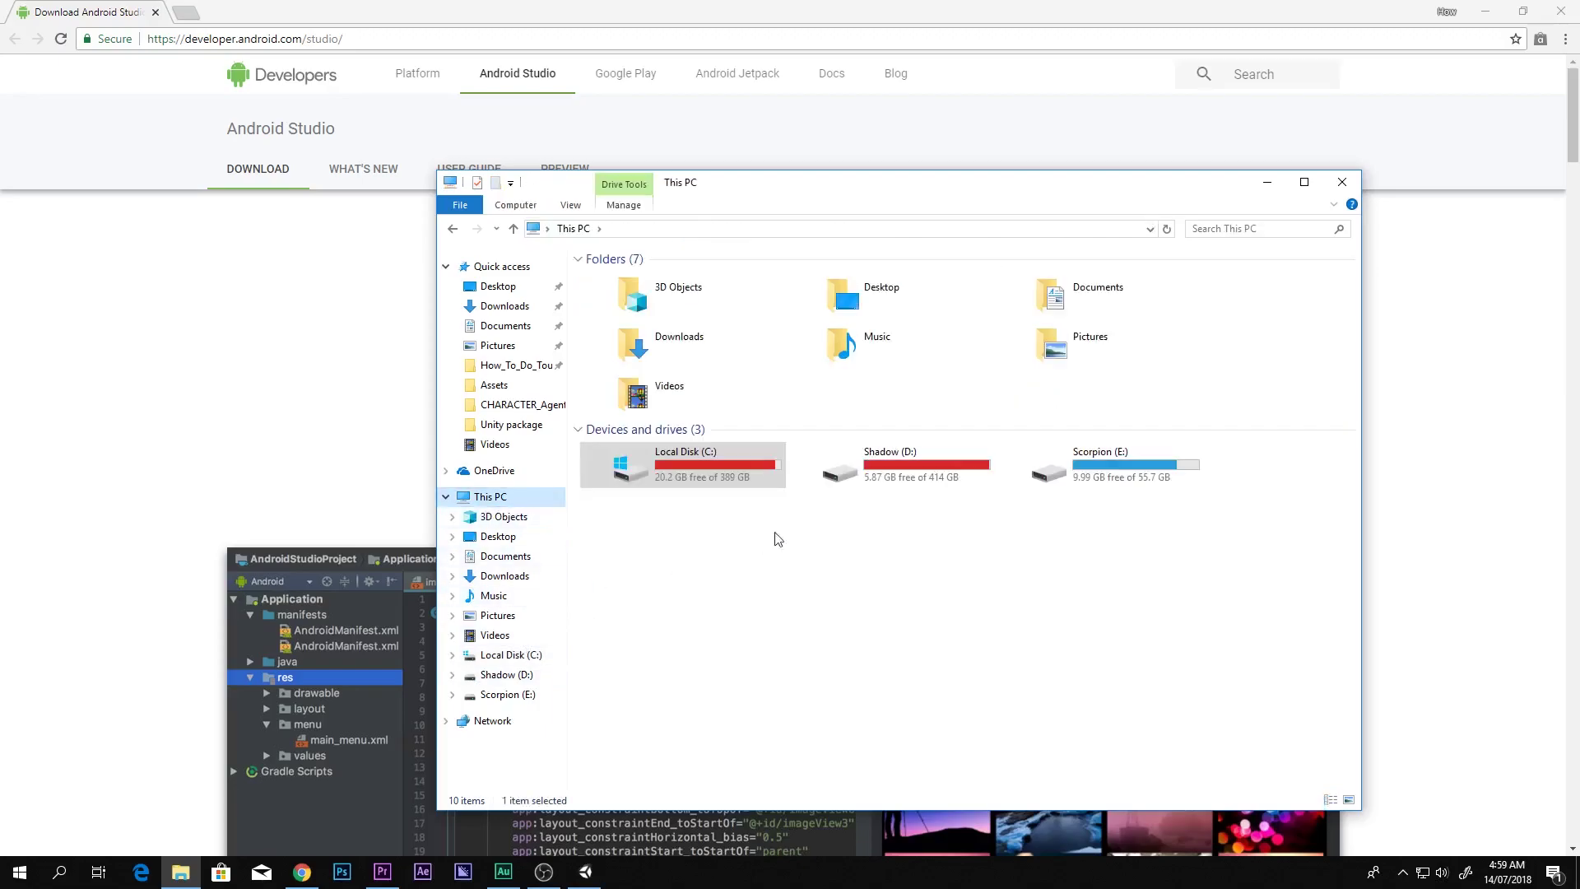
pyautogui.doubleClick(689, 471)
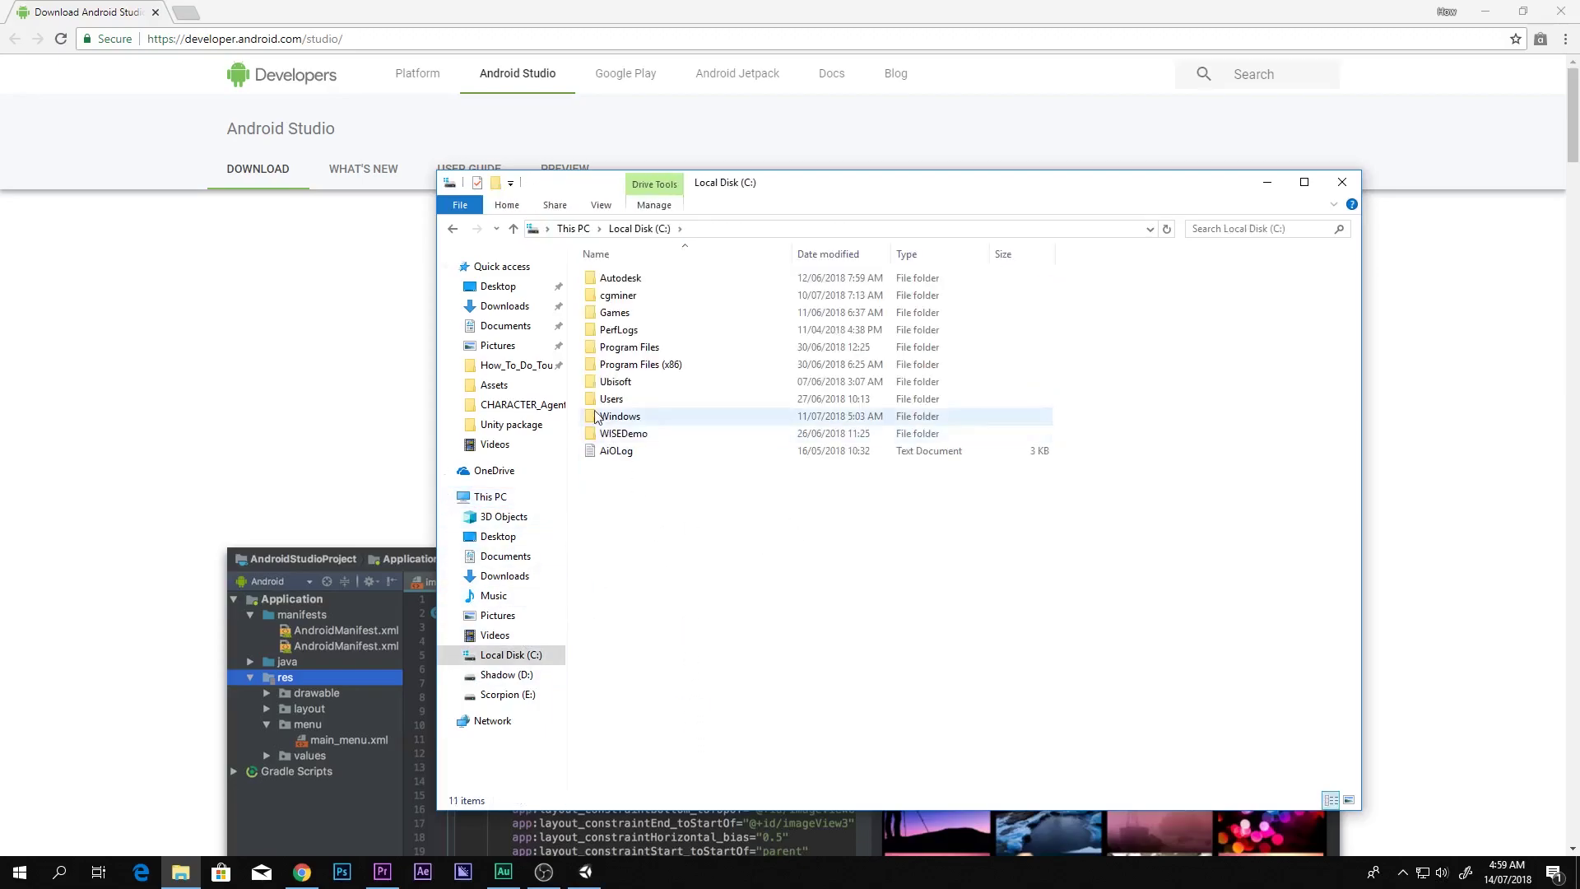
pyautogui.doubleClick(632, 401)
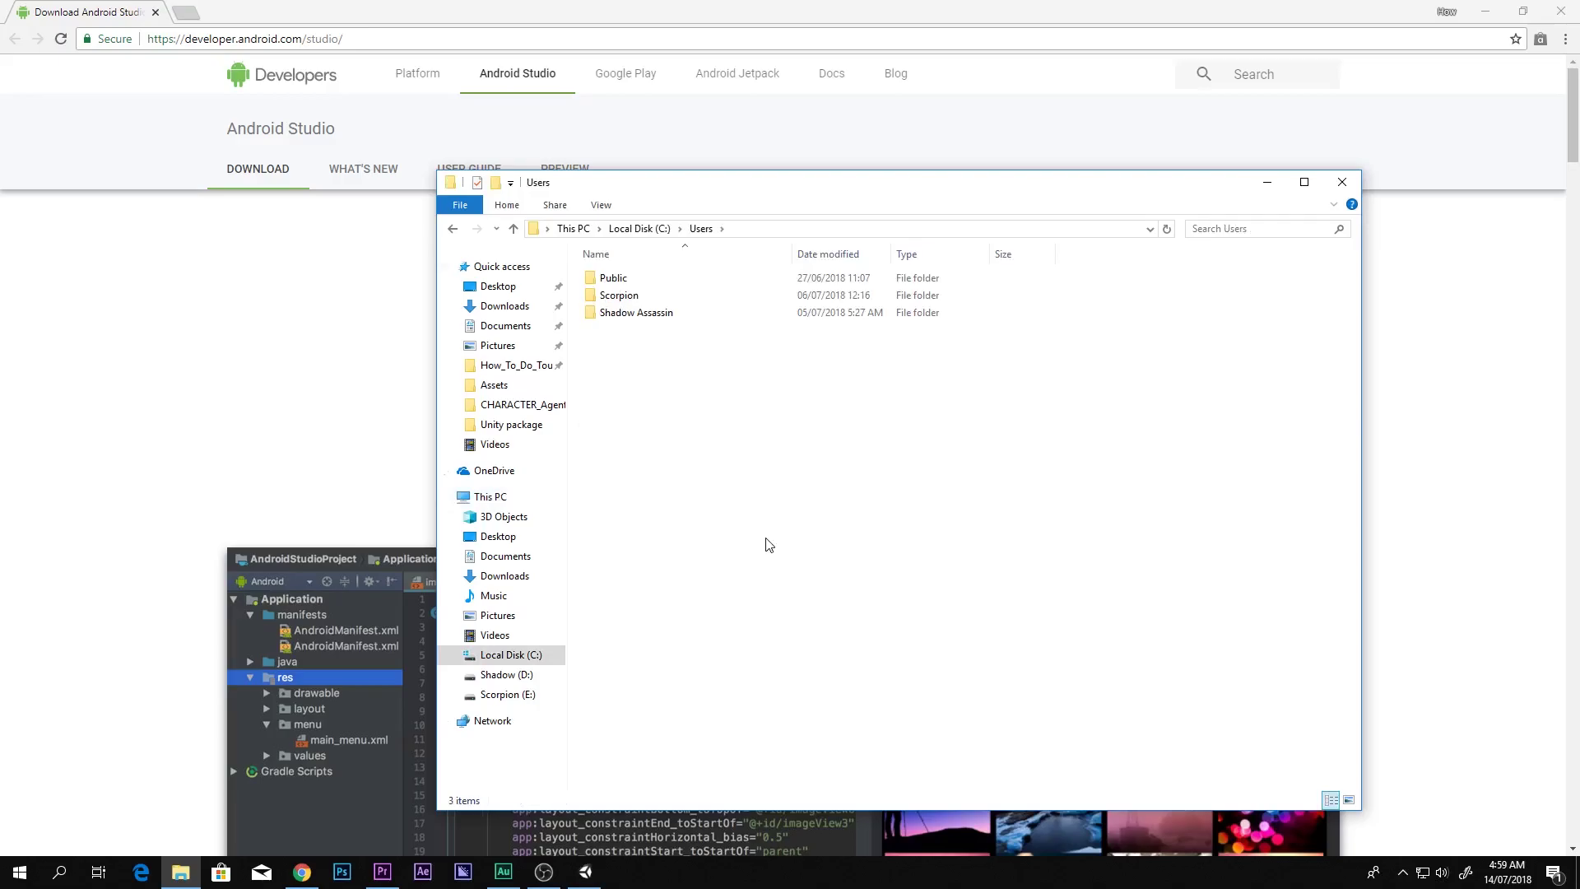
pyautogui.click(613, 297)
pyautogui.doubleClick(613, 297)
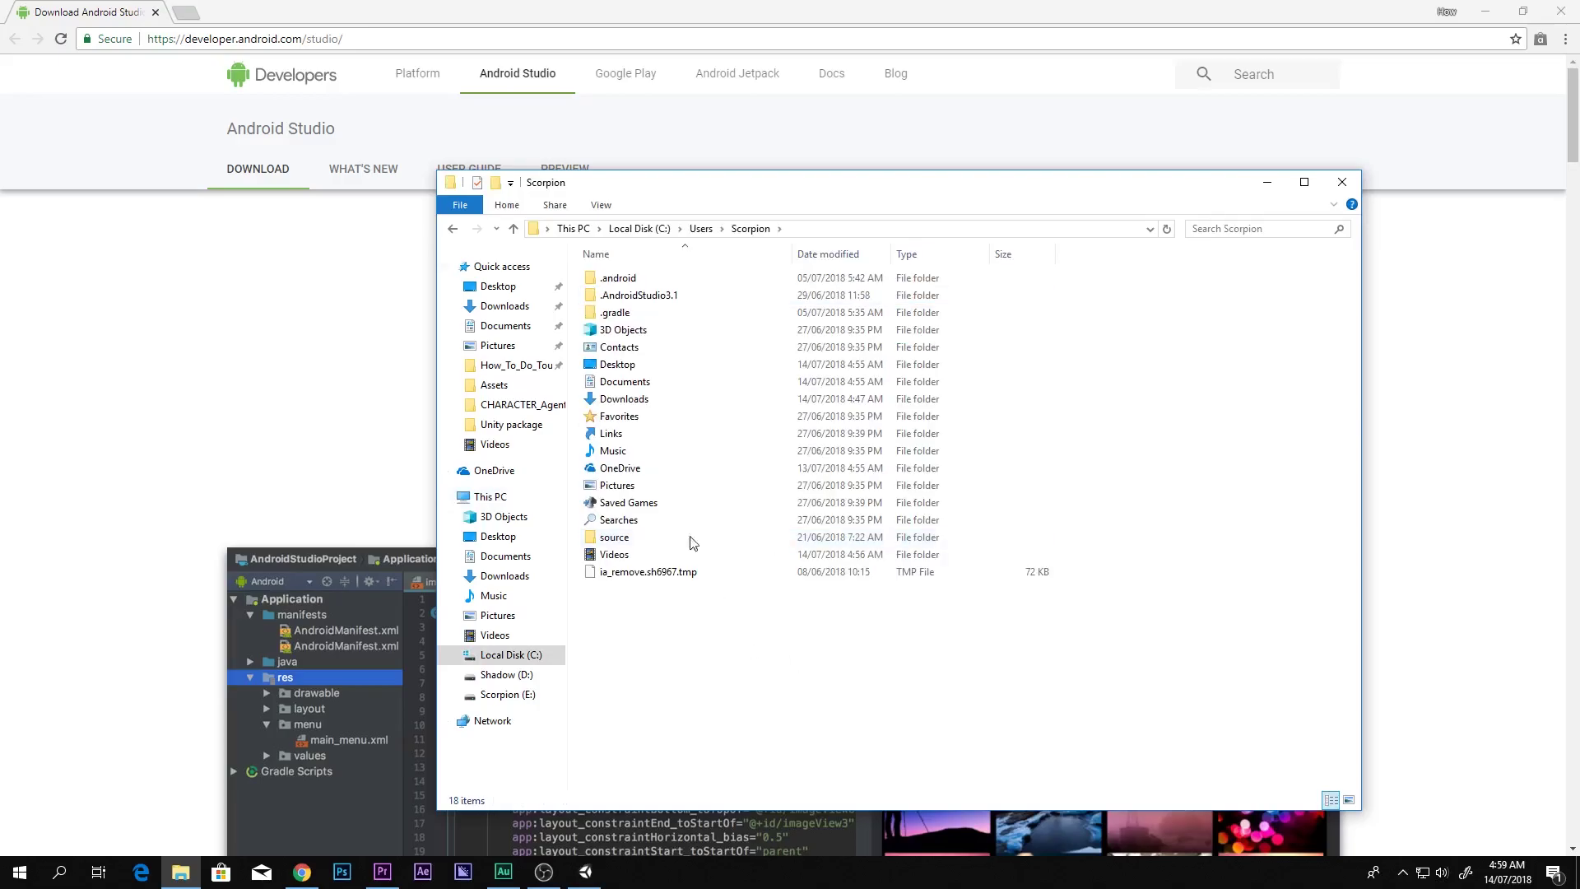
pyautogui.hotkey('alt', 'Left')
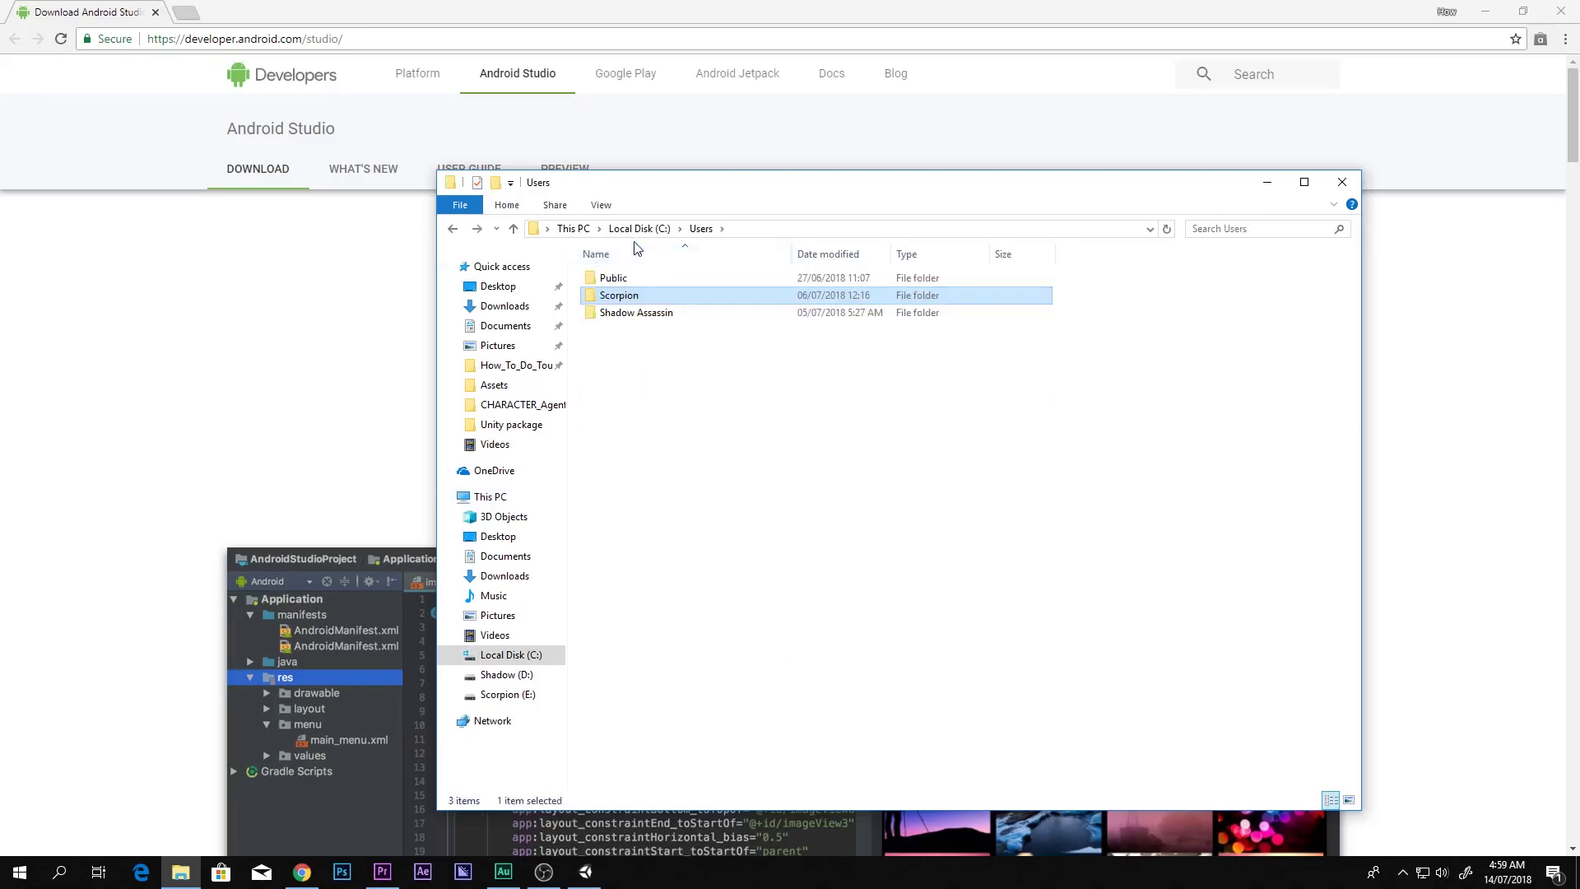
pyautogui.click(666, 366)
pyautogui.click(629, 296)
pyautogui.press('Return')
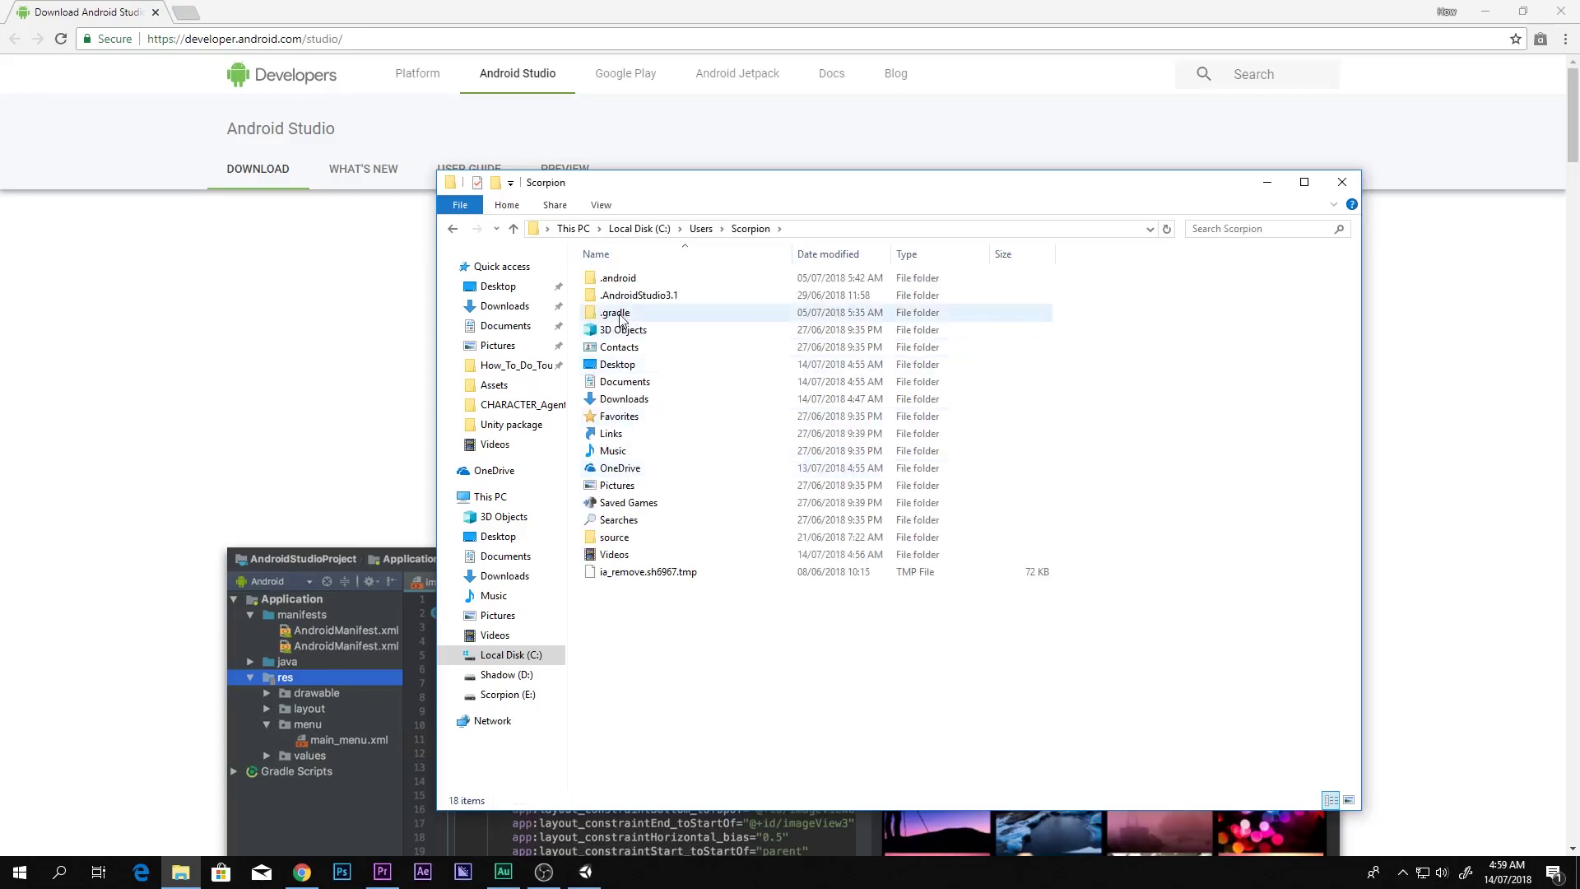
# - Extend the current folder path with AppData\Local and go to that folder
pyautogui.click(802, 229)
pyautogui.click(721, 234)
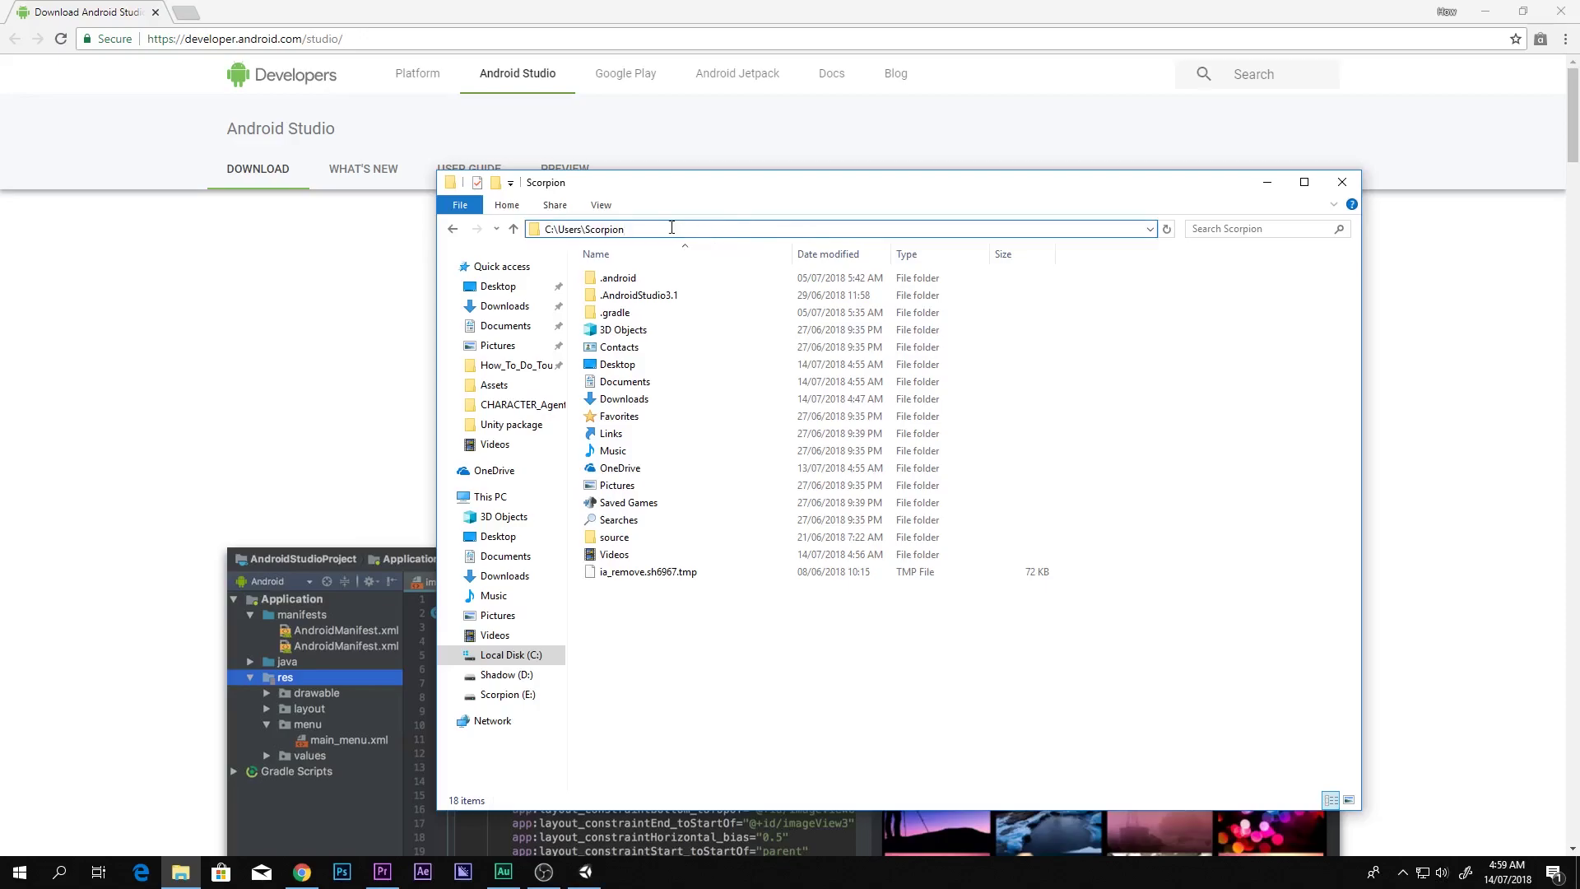
pyautogui.write('\\AppData')
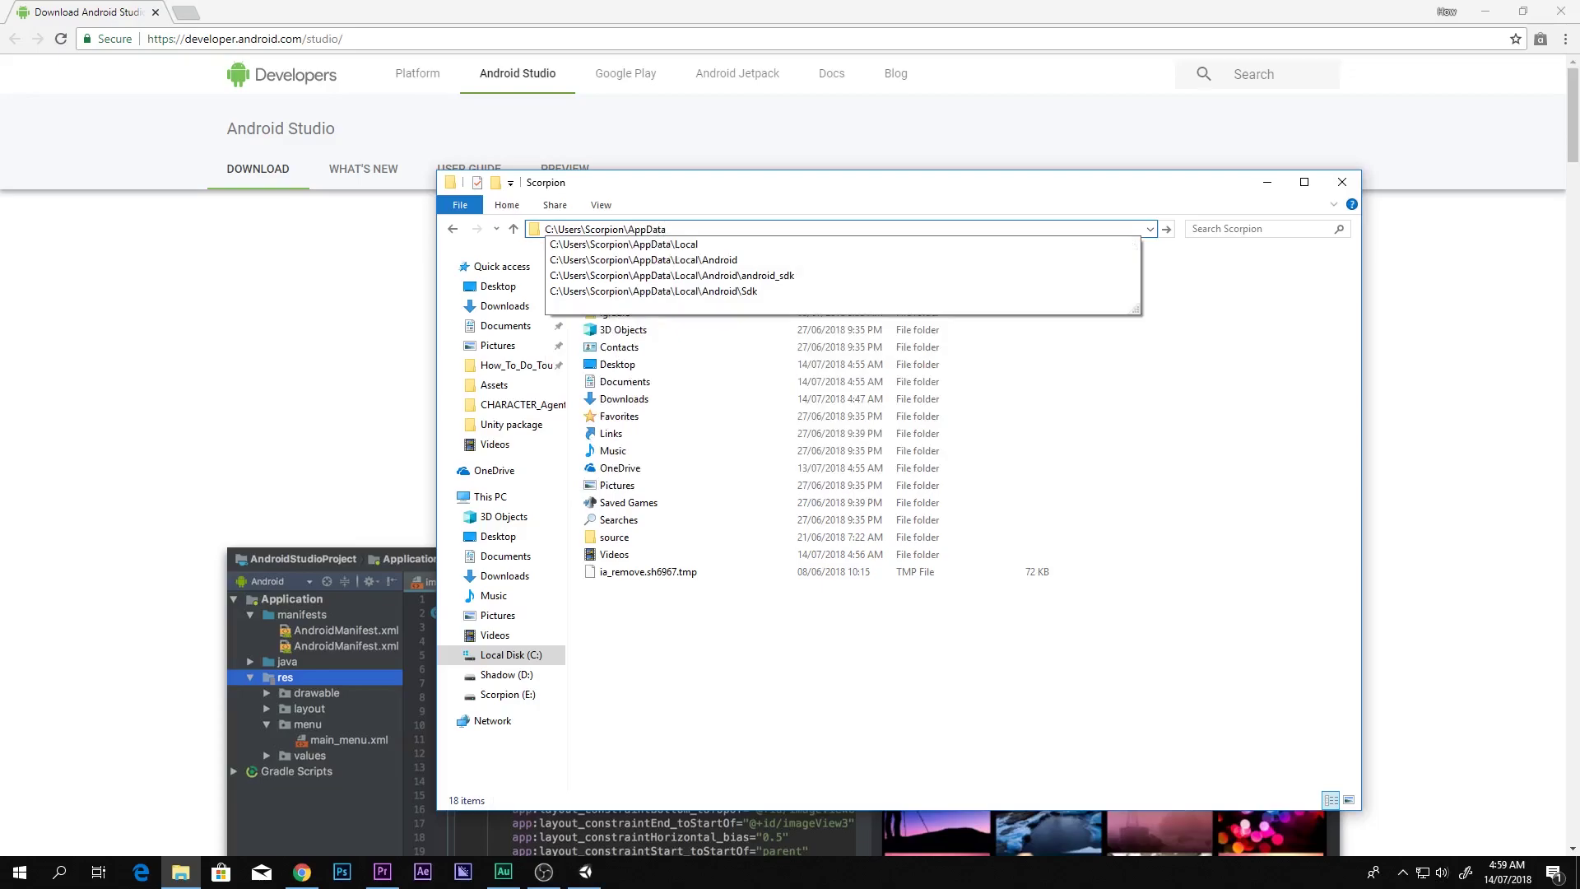
pyautogui.write('\\')
pyautogui.write('pa')
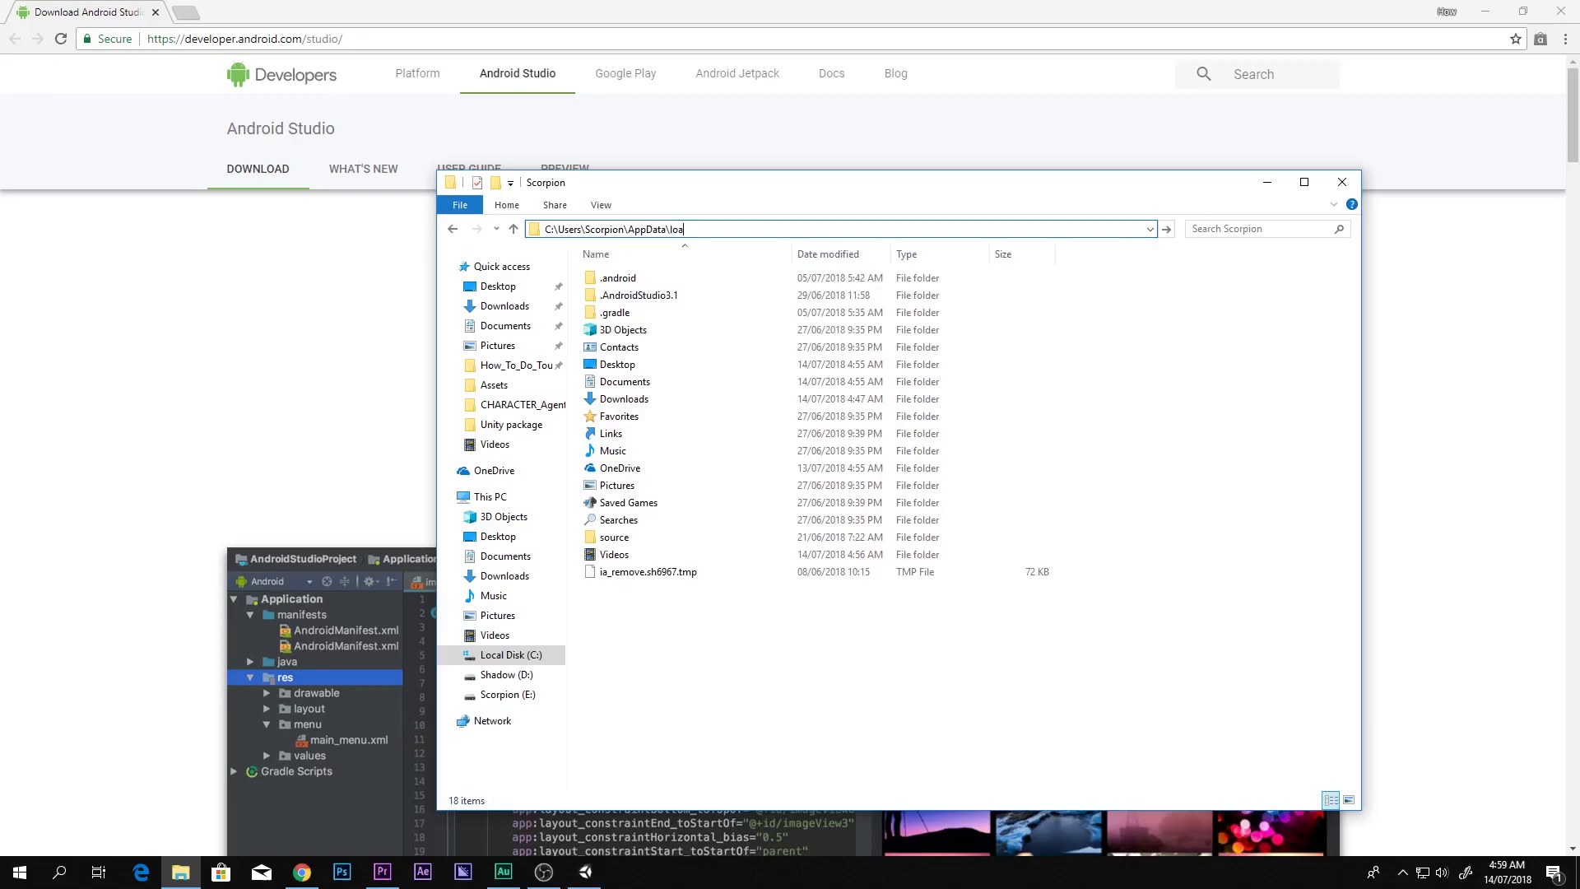
pyautogui.press('BackSpace')
pyautogui.press('BackSpace')
pyautogui.press('BackSpace')
pyautogui.write('Lo')
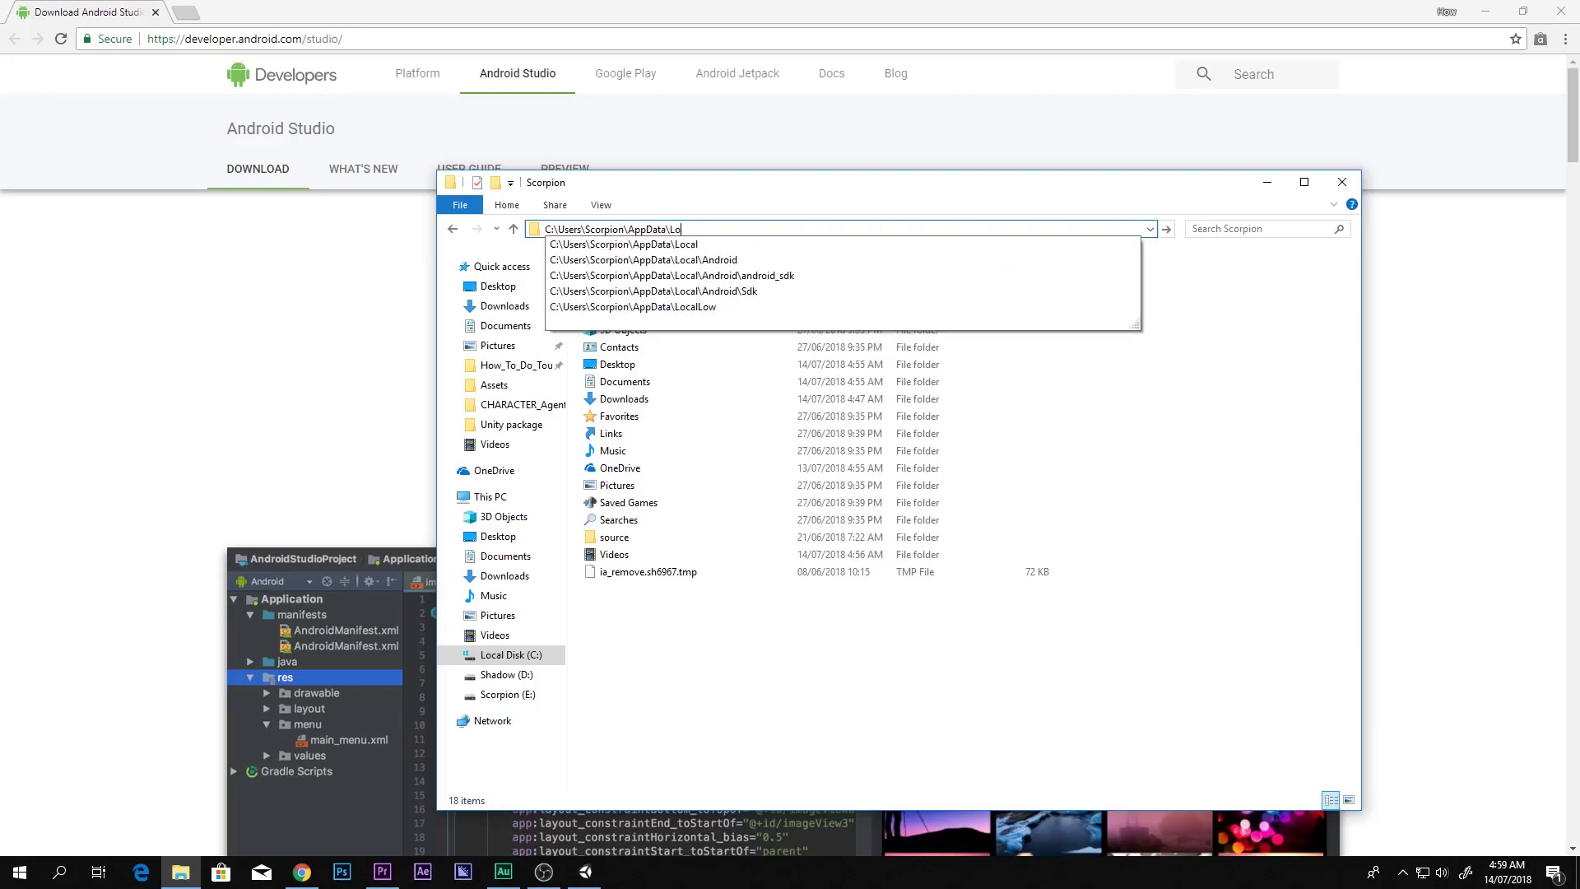
pyautogui.press('Return')
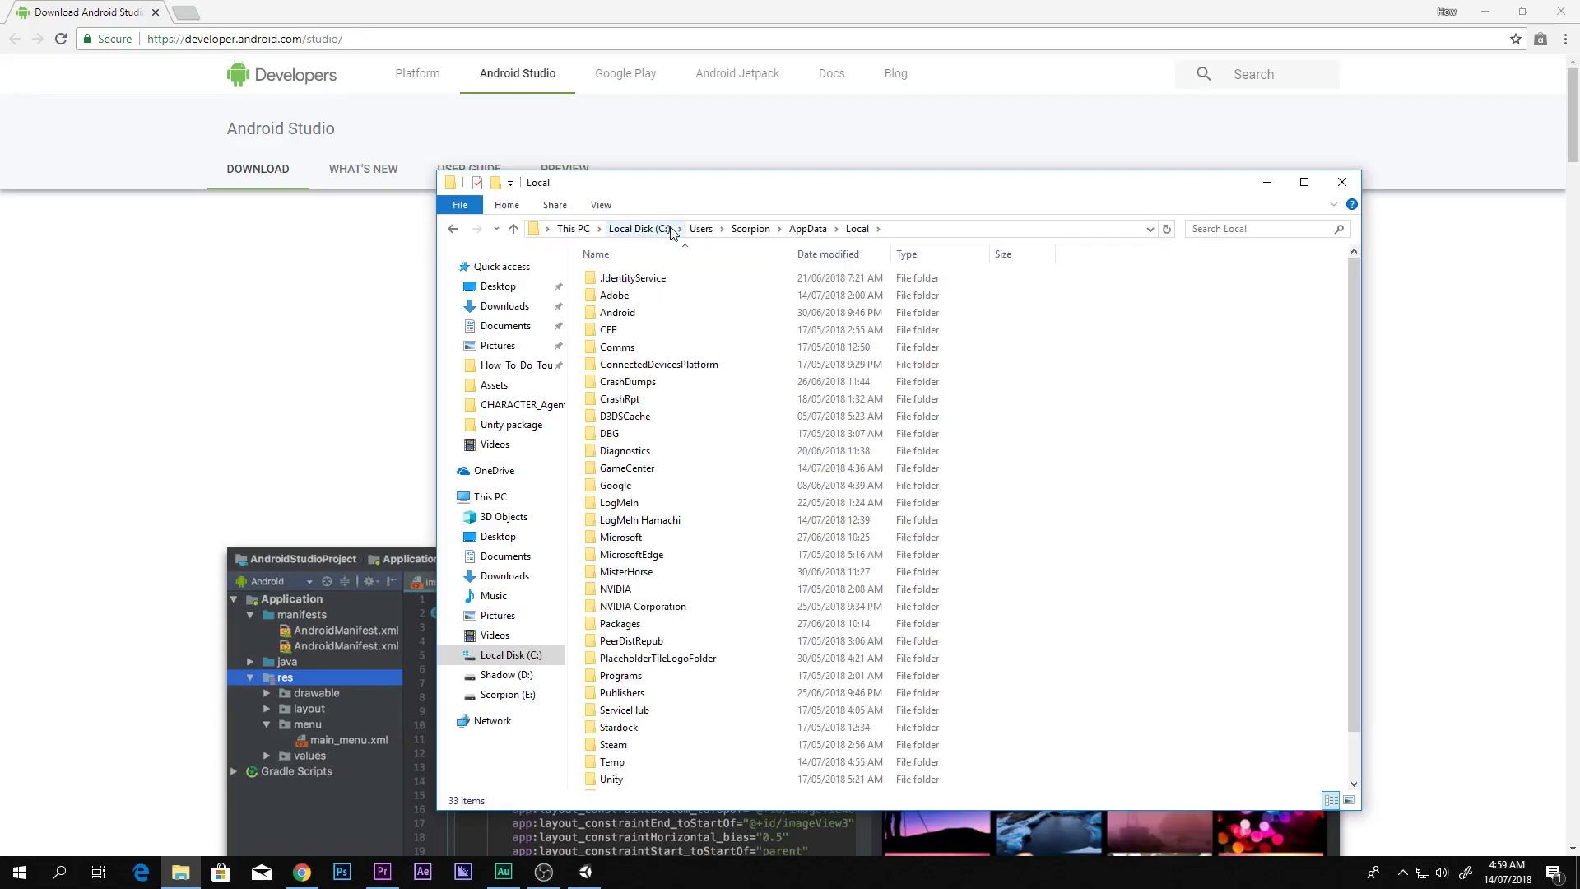
# - Open the Android folder containing the Sdk folder and copy the Android folder's path
pyautogui.doubleClick(617, 315)
pyautogui.click(609, 281)
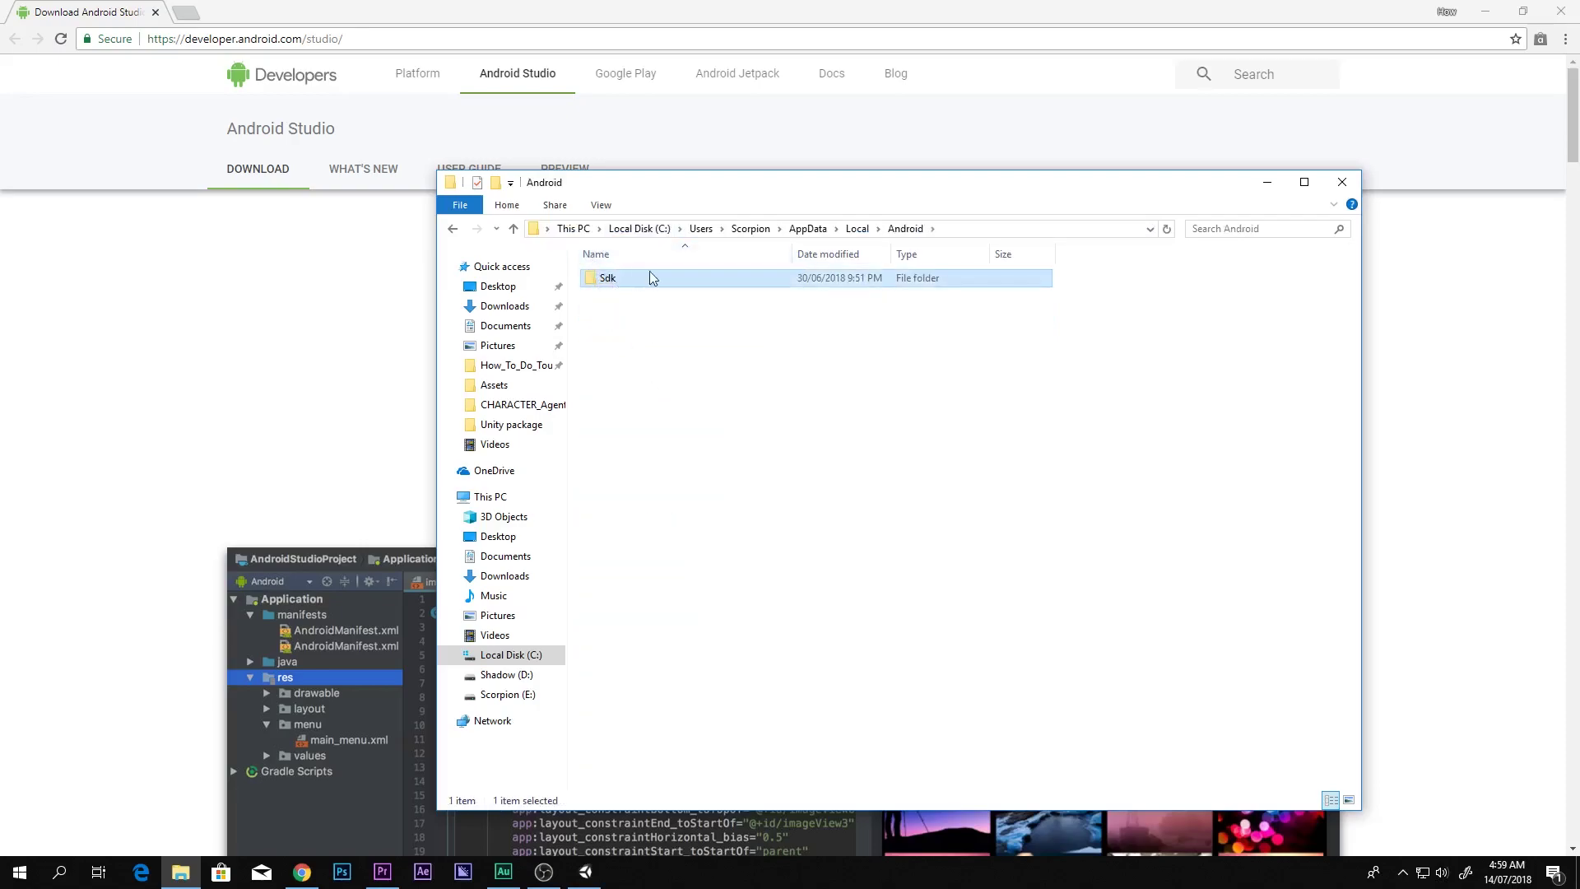
pyautogui.click(954, 230)
pyautogui.hotkey('ctrl', 'c')
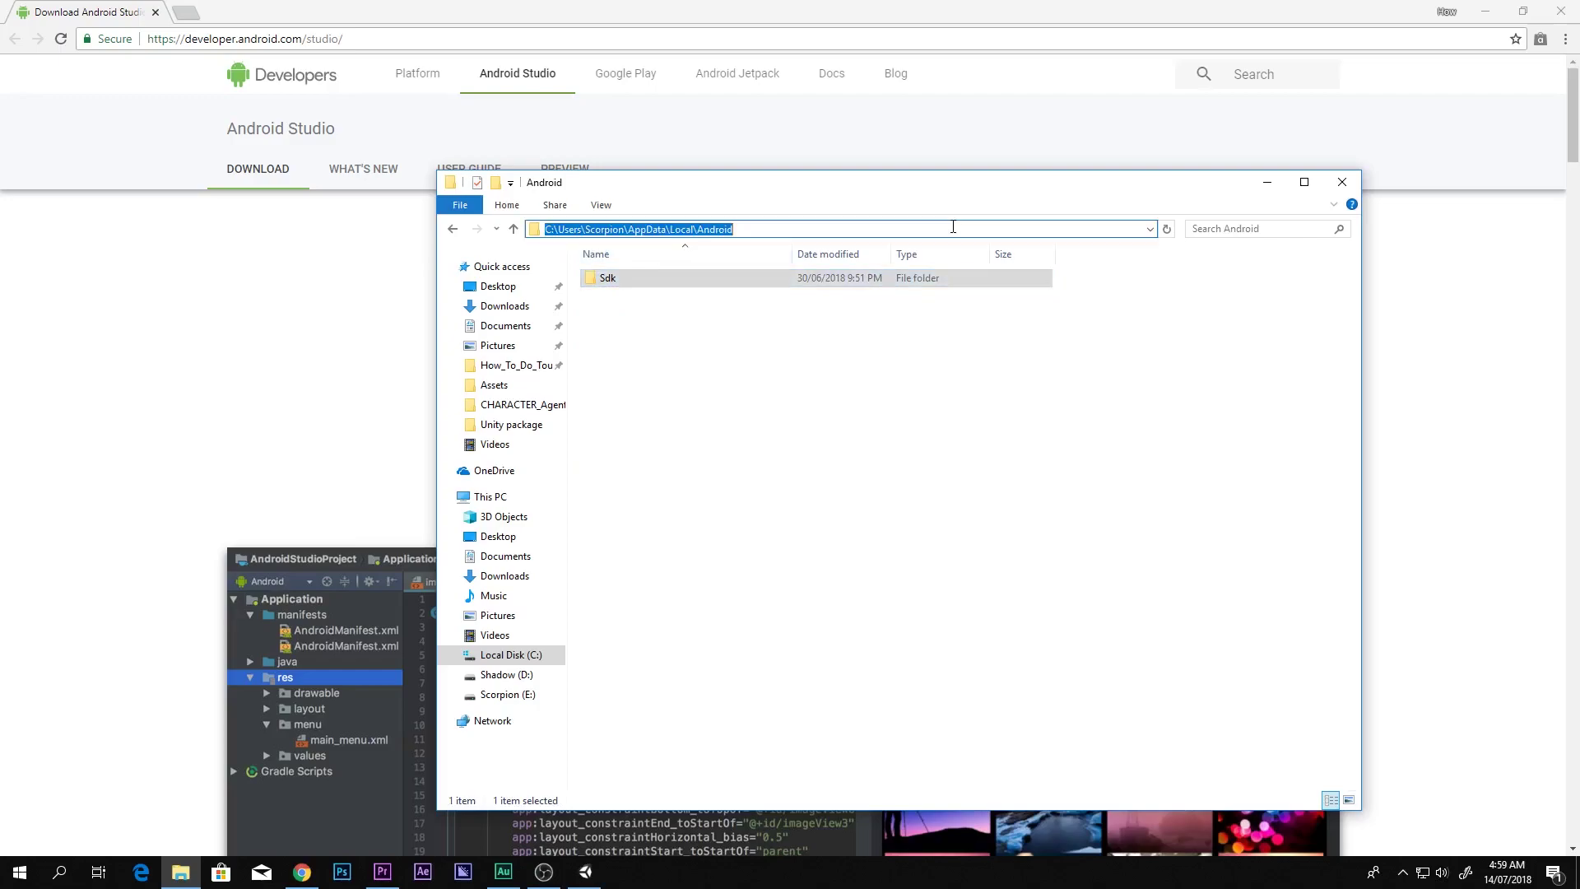
# - Switch to Unity and paste the copied AppData\Local\Android path as the Android SDK location in External Tools
pyautogui.click(585, 871)
pyautogui.click(735, 367)
pyautogui.hotkey('ctrl', 'v')
pyautogui.moveTo(647, 367); pyautogui.dragTo(820, 368)
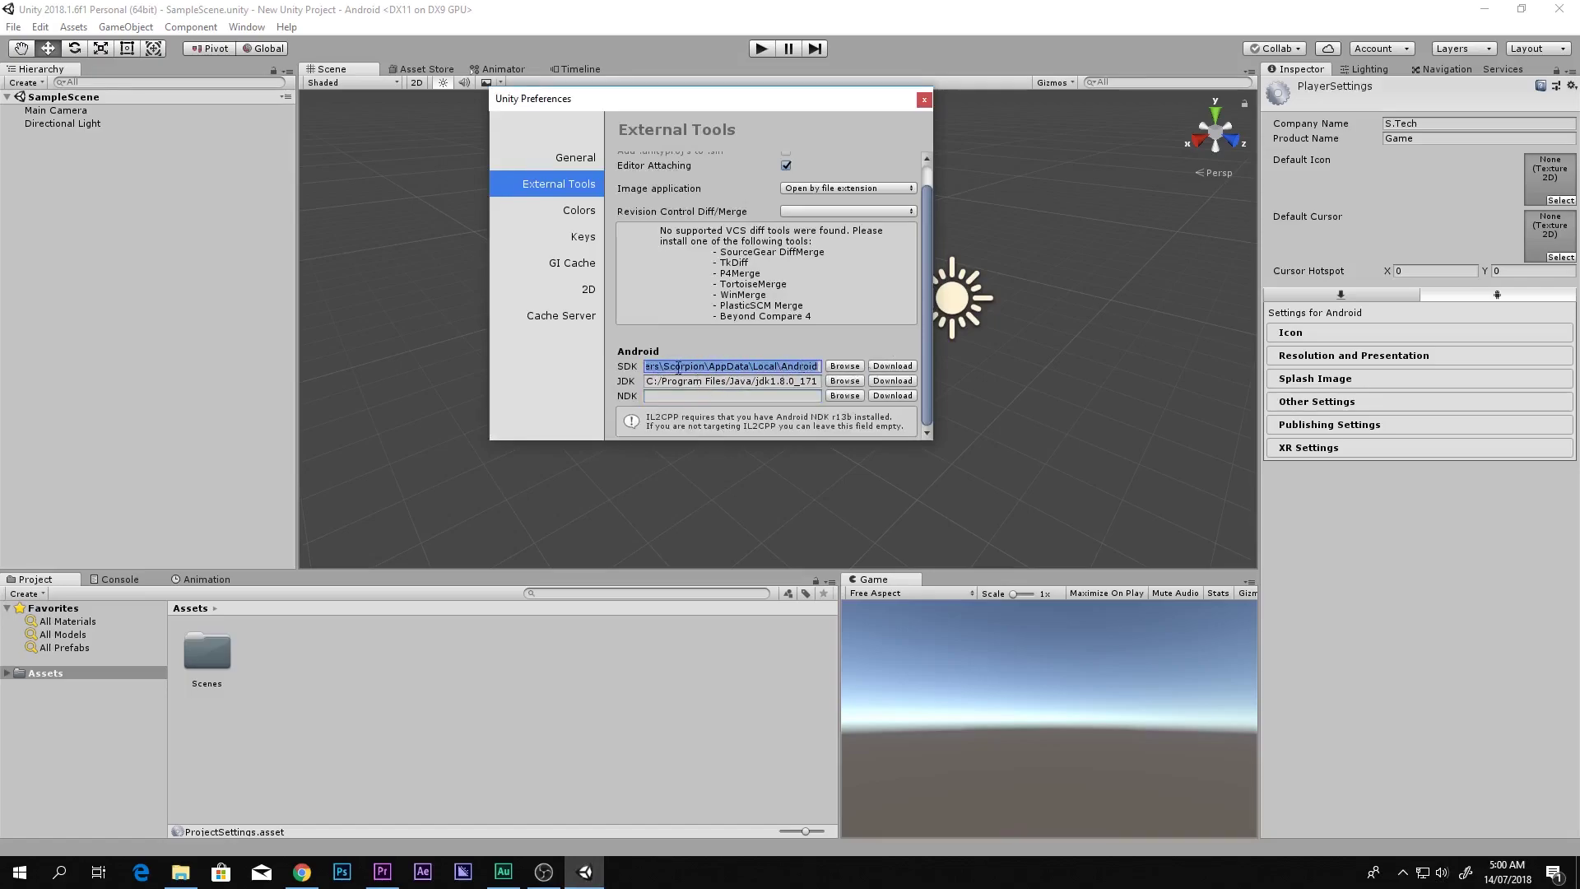
pyautogui.click(687, 396)
pyautogui.moveTo(650, 368); pyautogui.dragTo(811, 366)
# - Open the JDK download page from the preferences, accept the 8u171 licence, and start and cancel the jdk-8u171-windows-x64.exe download
pyautogui.click(892, 381)
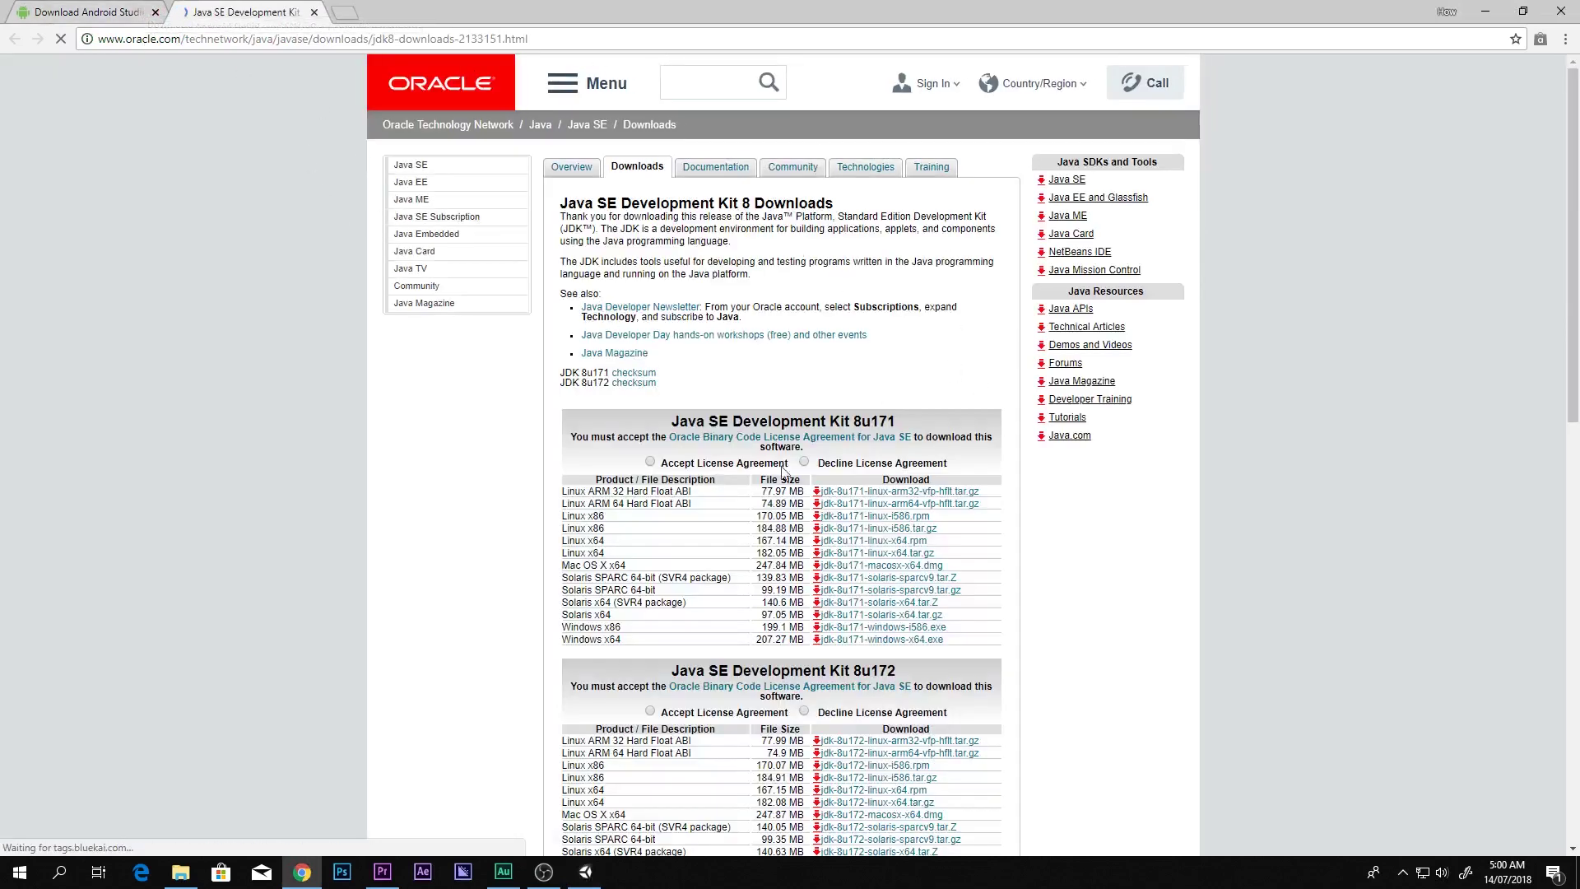
pyautogui.click(650, 462)
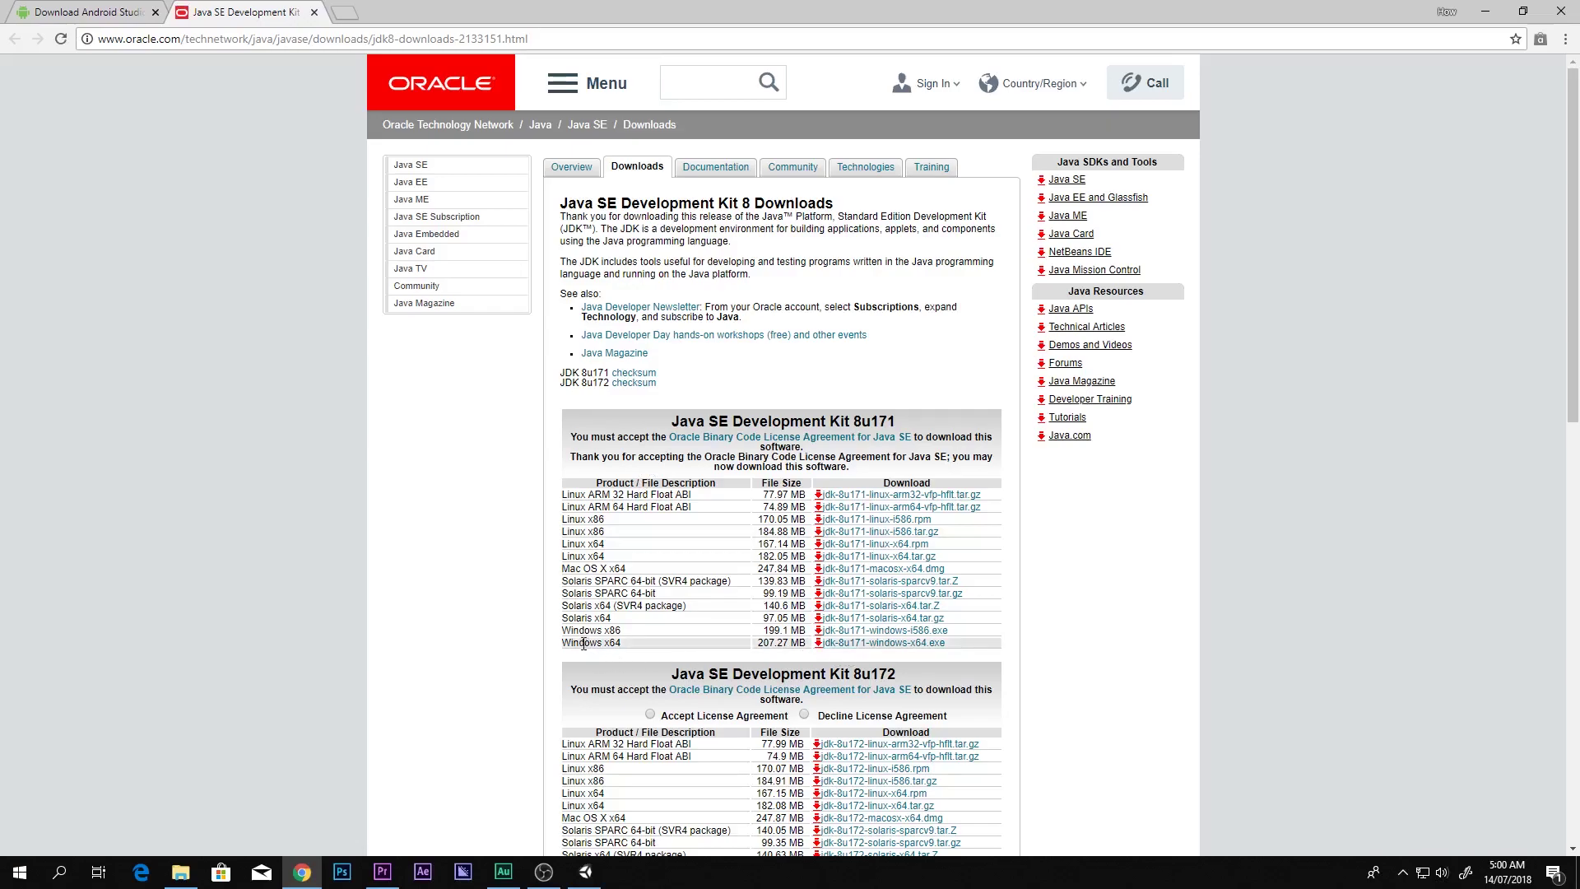
pyautogui.click(851, 647)
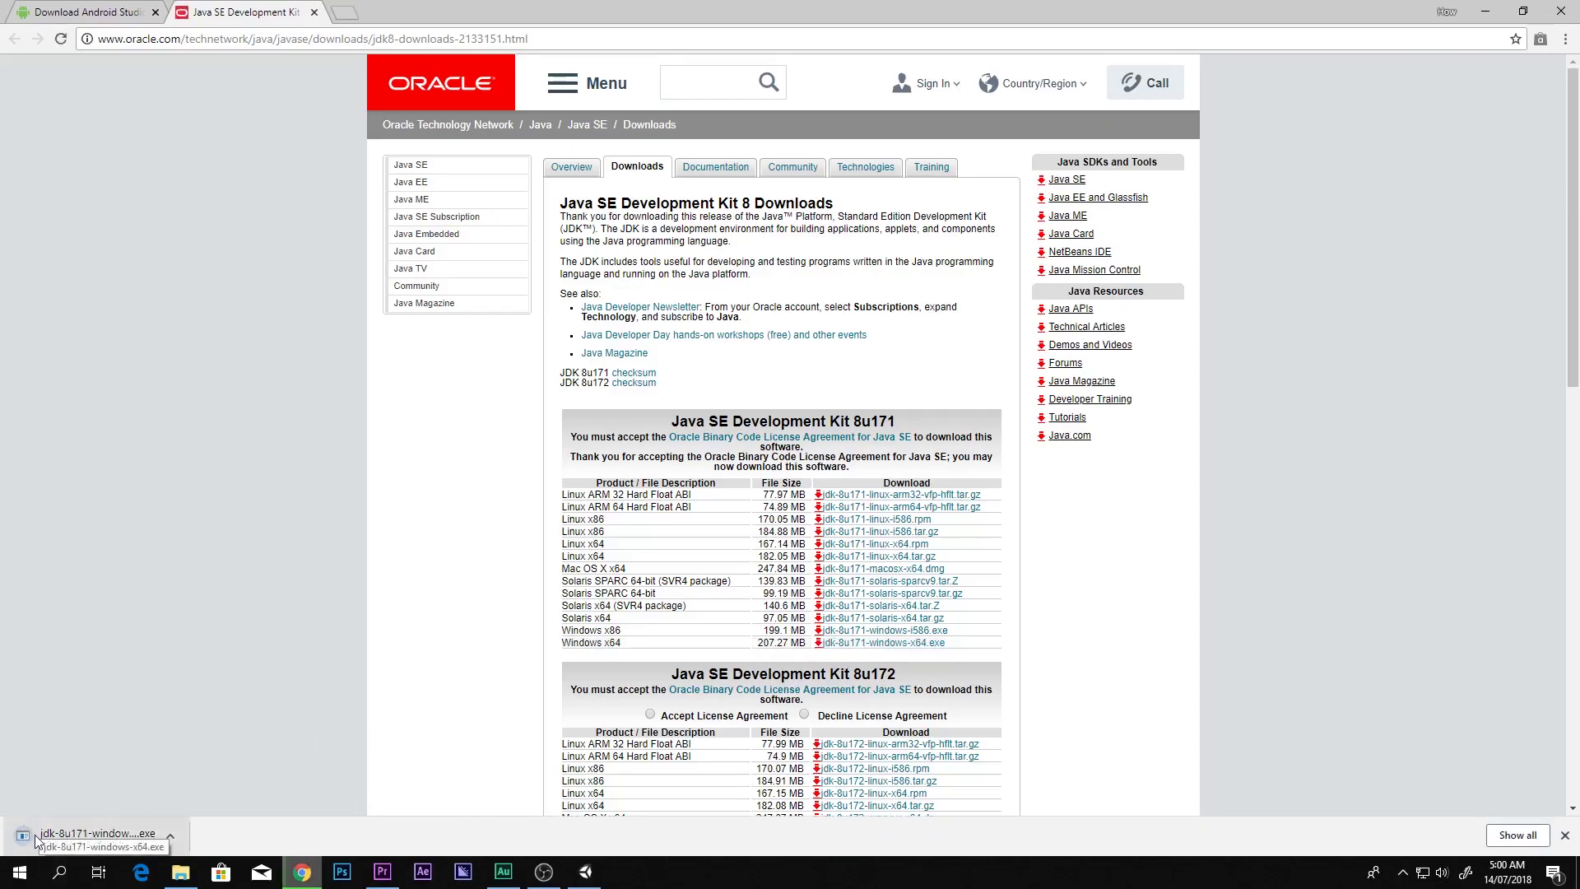
pyautogui.click(169, 837)
pyautogui.click(168, 837)
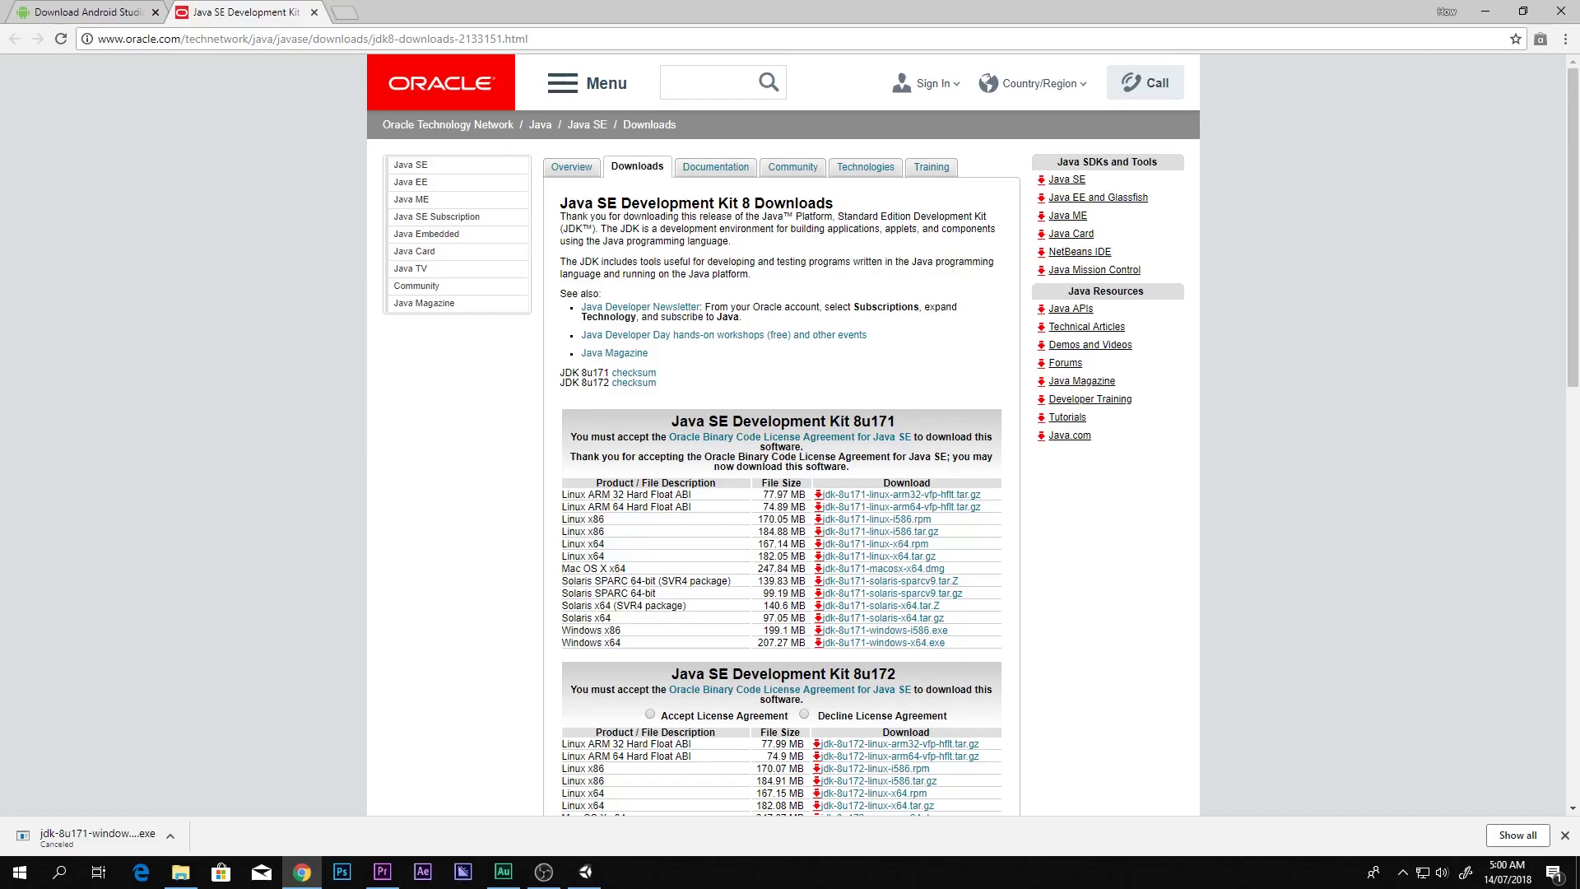
# - Switch to File Explorer, open C:\Program Files\Java\jdk1.8.0_171, and copy the folder's path
pyautogui.click(181, 871)
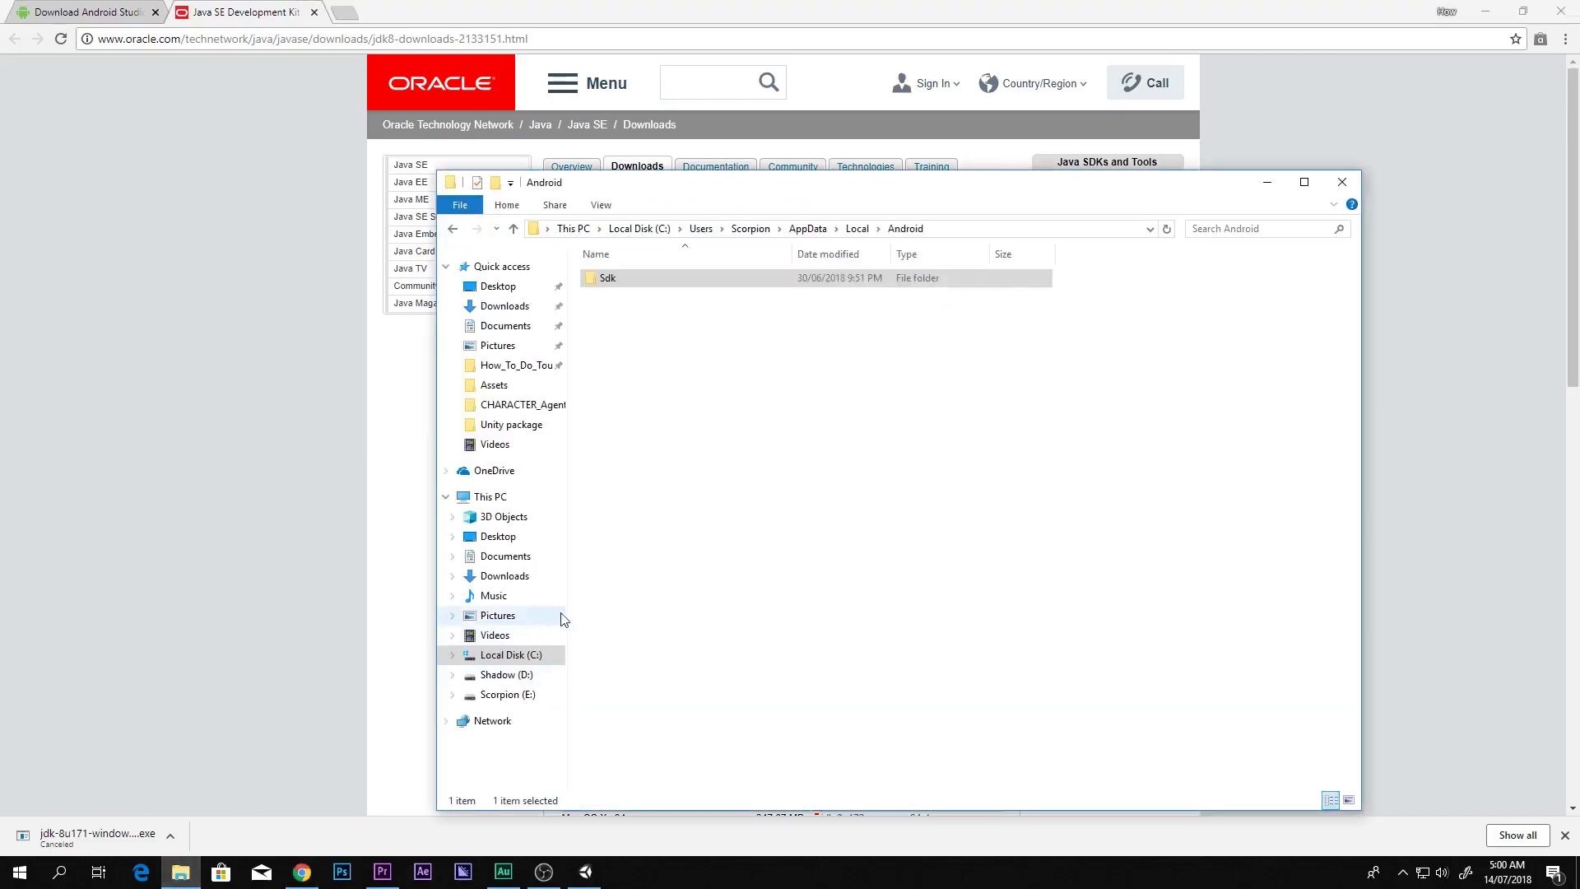
pyautogui.click(504, 655)
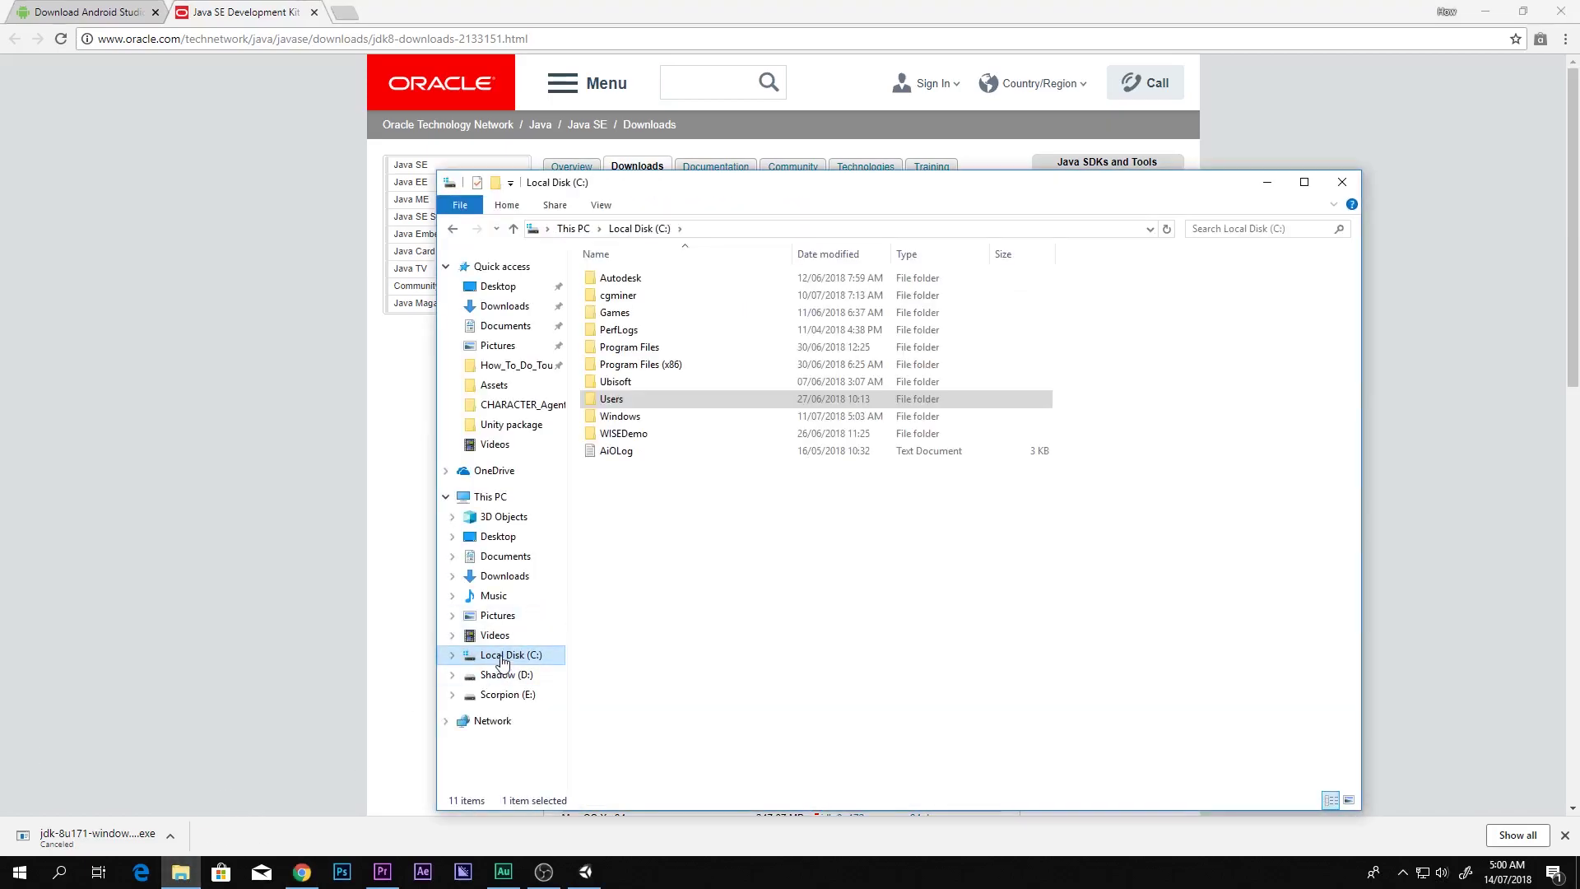
pyautogui.doubleClick(654, 354)
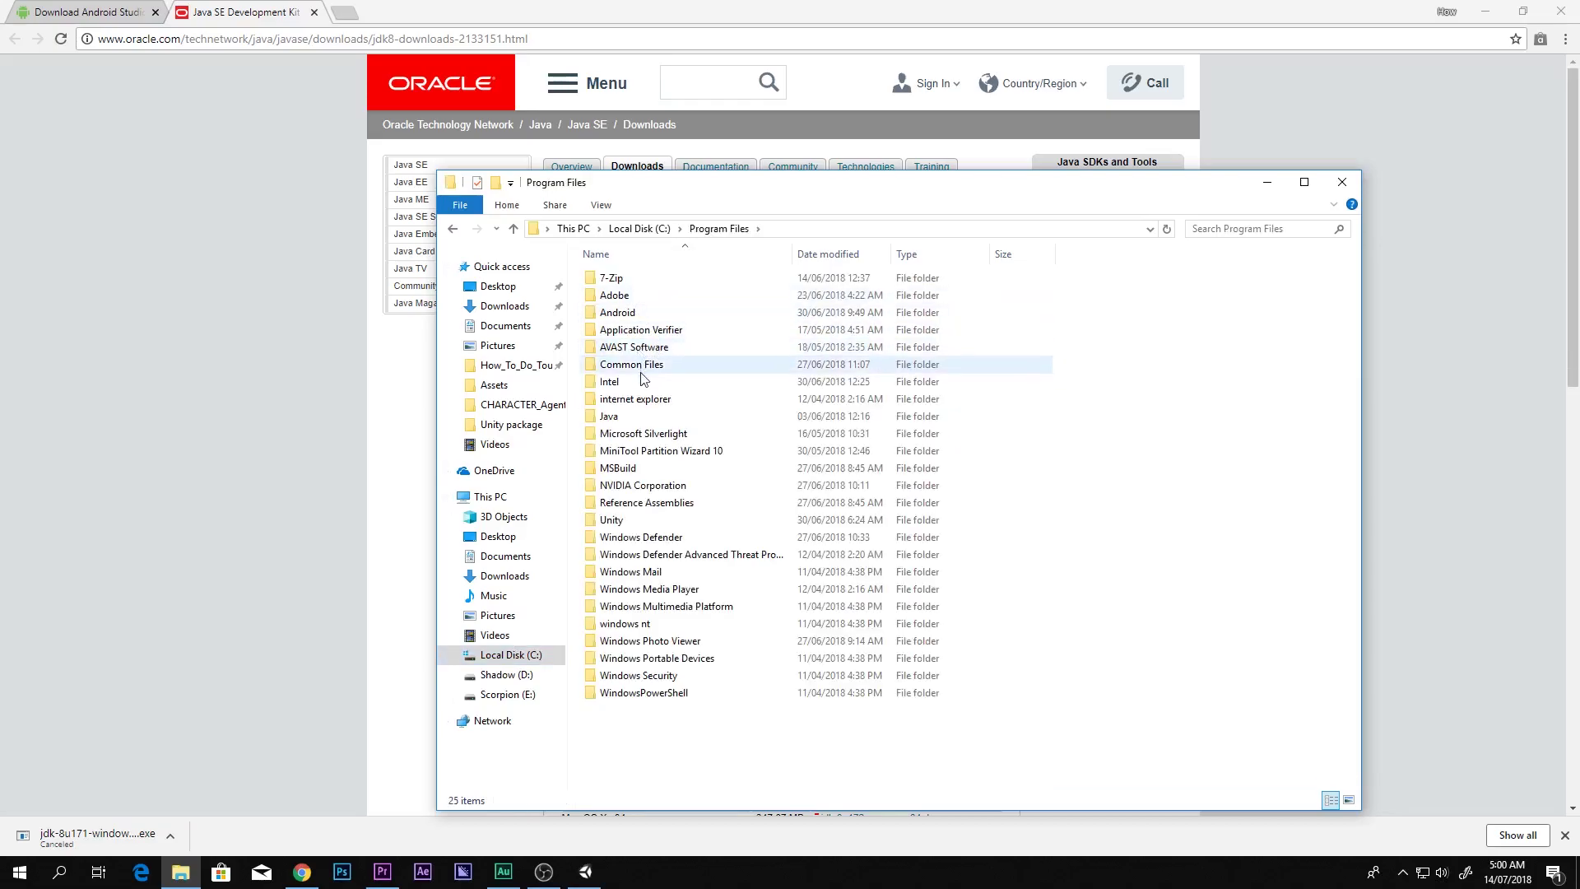
pyautogui.doubleClick(608, 417)
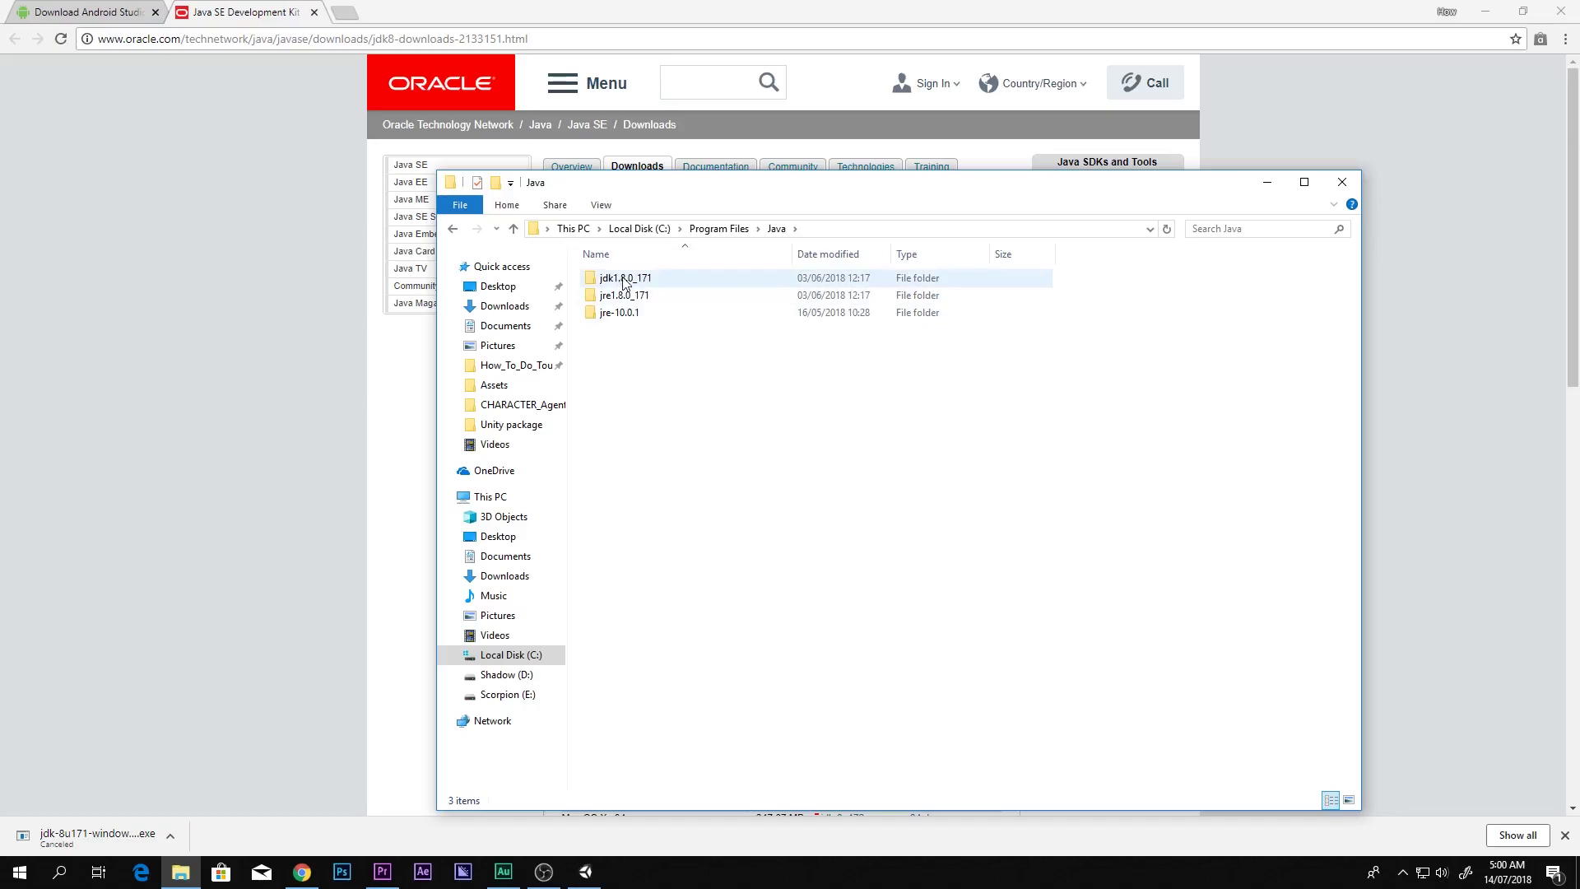
pyautogui.click(623, 282)
pyautogui.doubleClick(623, 282)
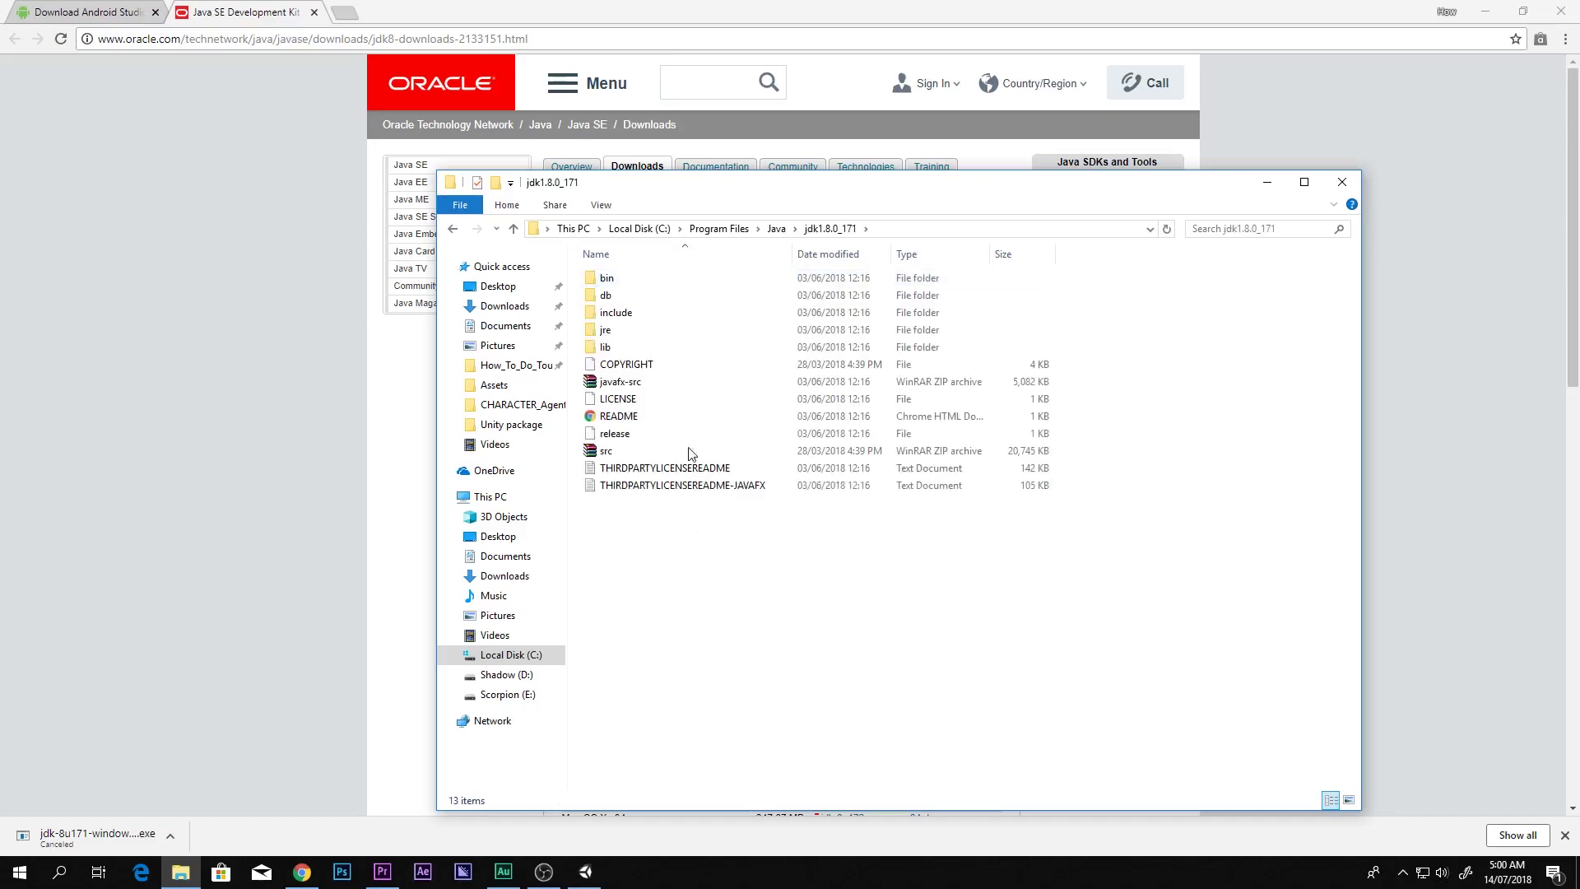
pyautogui.click(893, 231)
pyautogui.hotkey('ctrl', 'c')
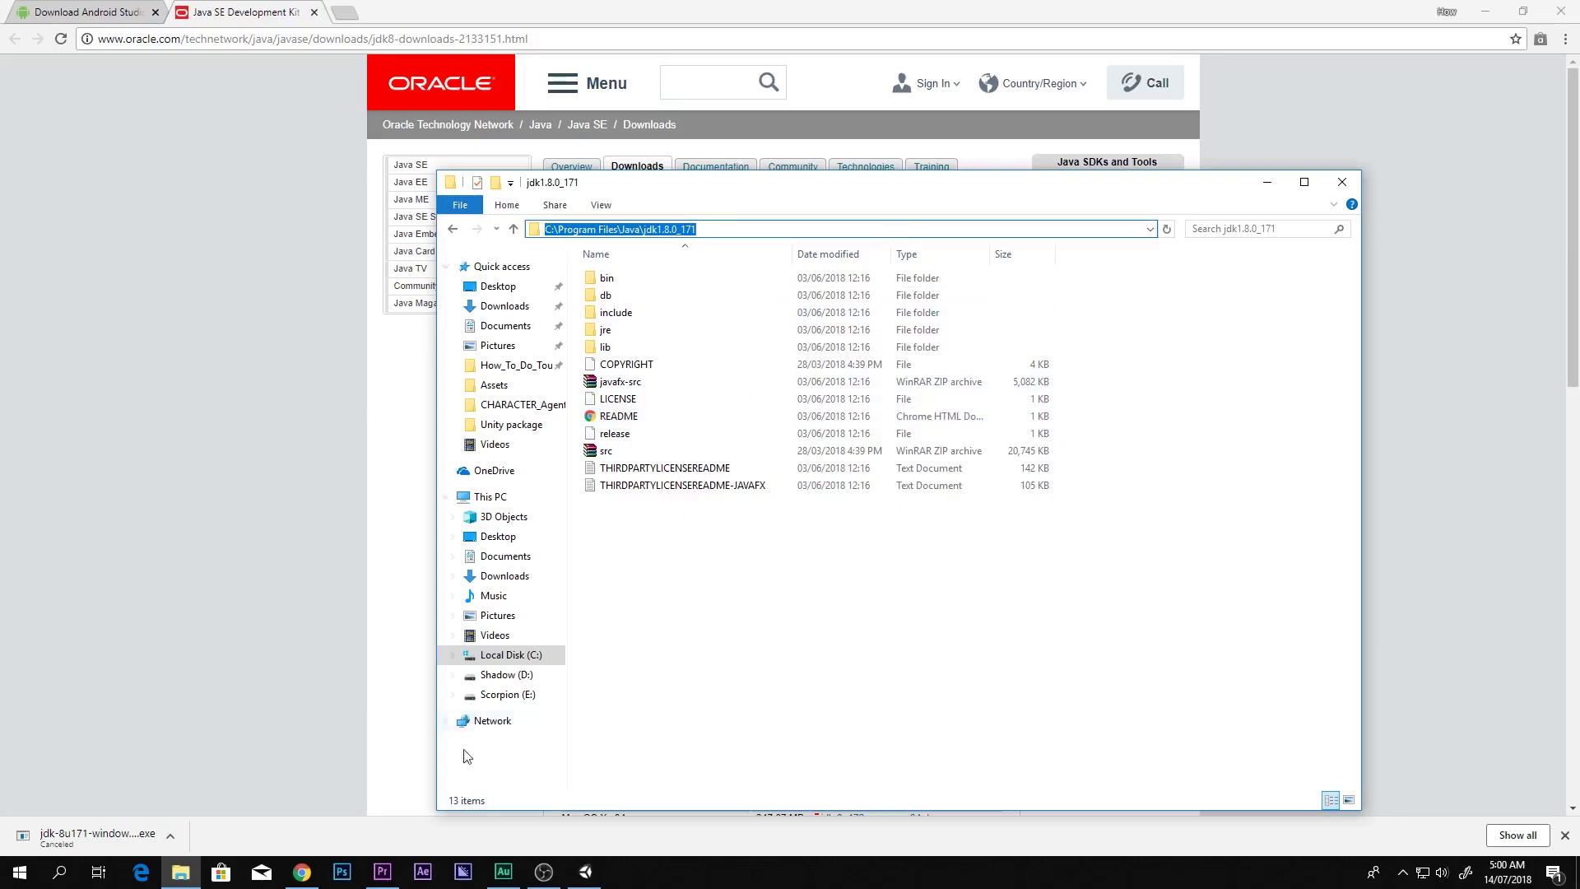
# - Switch to Unity, set the JDK location to the copied path C:\Program Files\Java\jdk1.8.0_171, and close the preferences
pyautogui.click(585, 872)
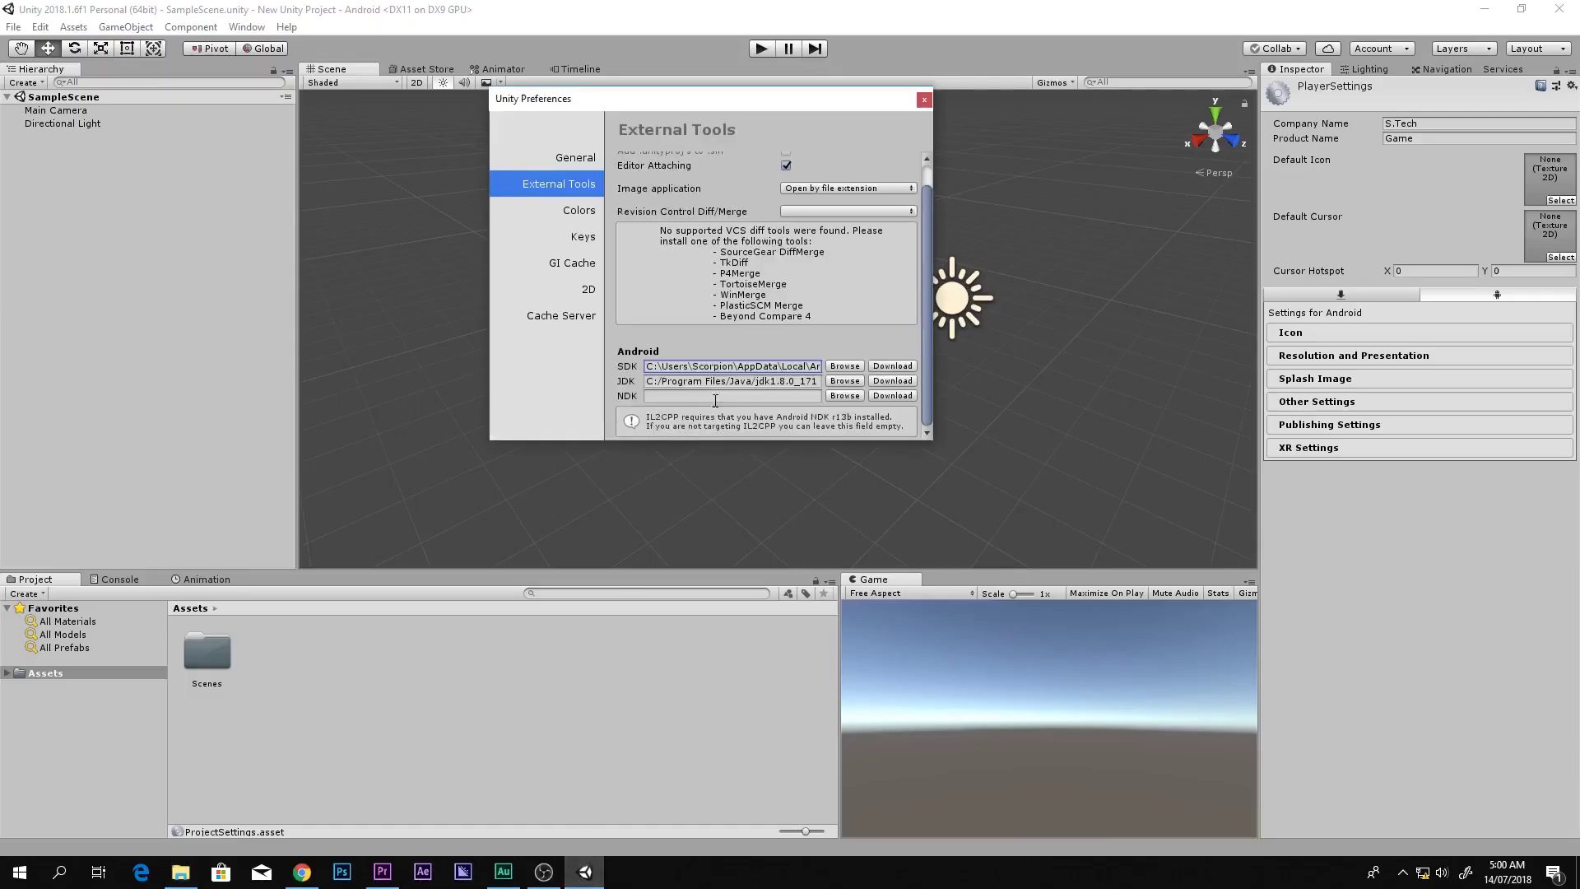
pyautogui.click(735, 380)
pyautogui.click(734, 381)
pyautogui.doubleClick(745, 381)
pyautogui.doubleClick(765, 381)
pyautogui.moveTo(646, 381); pyautogui.dragTo(966, 390)
pyautogui.hotkey('ctrl', 'v')
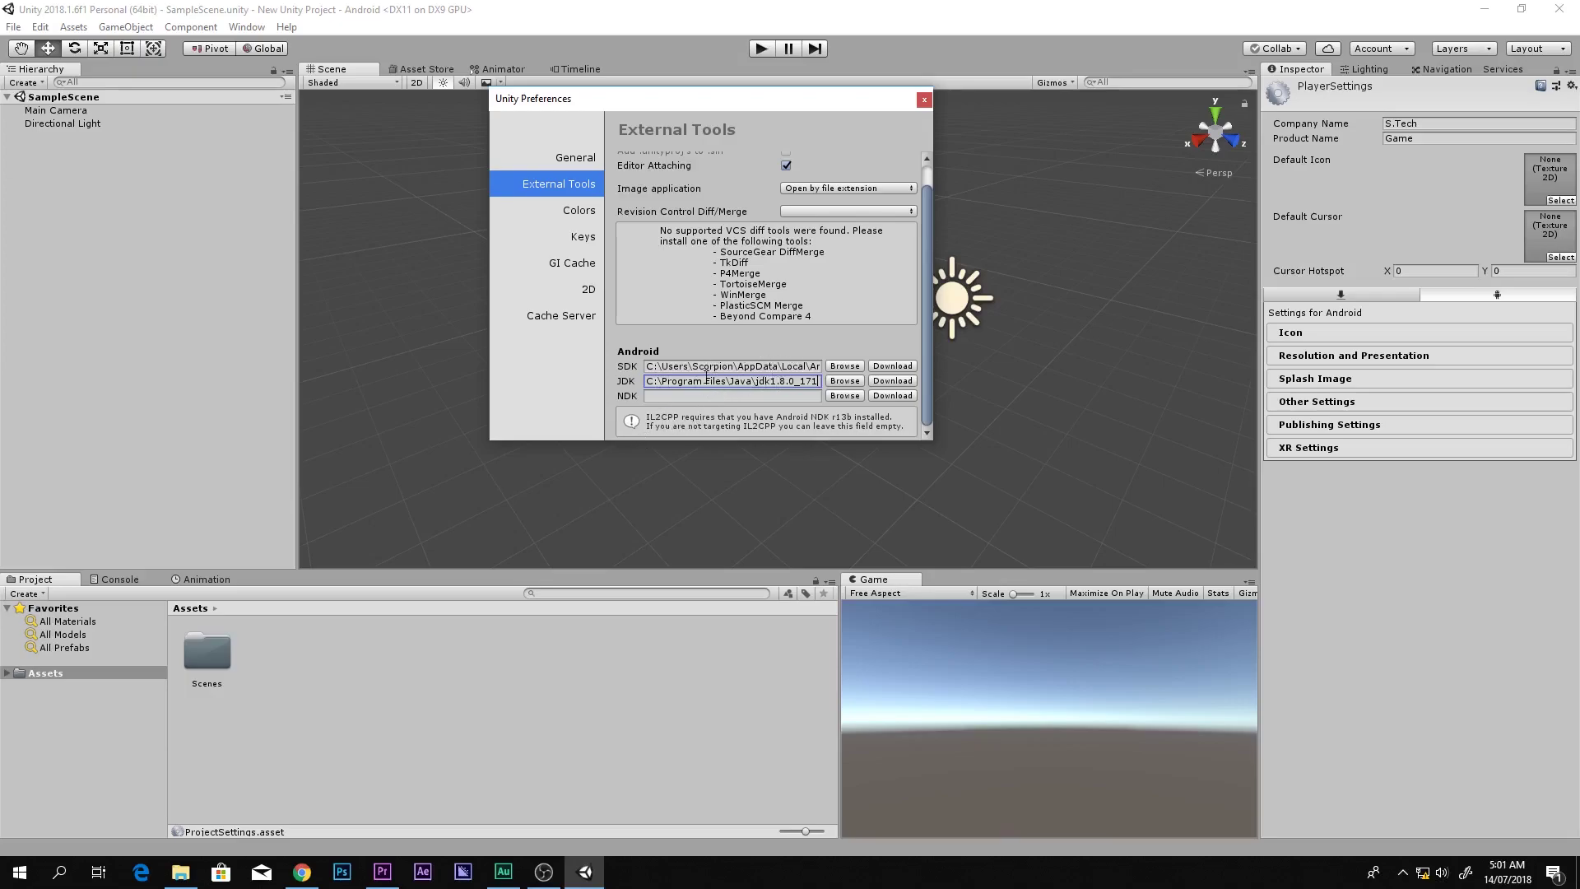
pyautogui.click(923, 100)
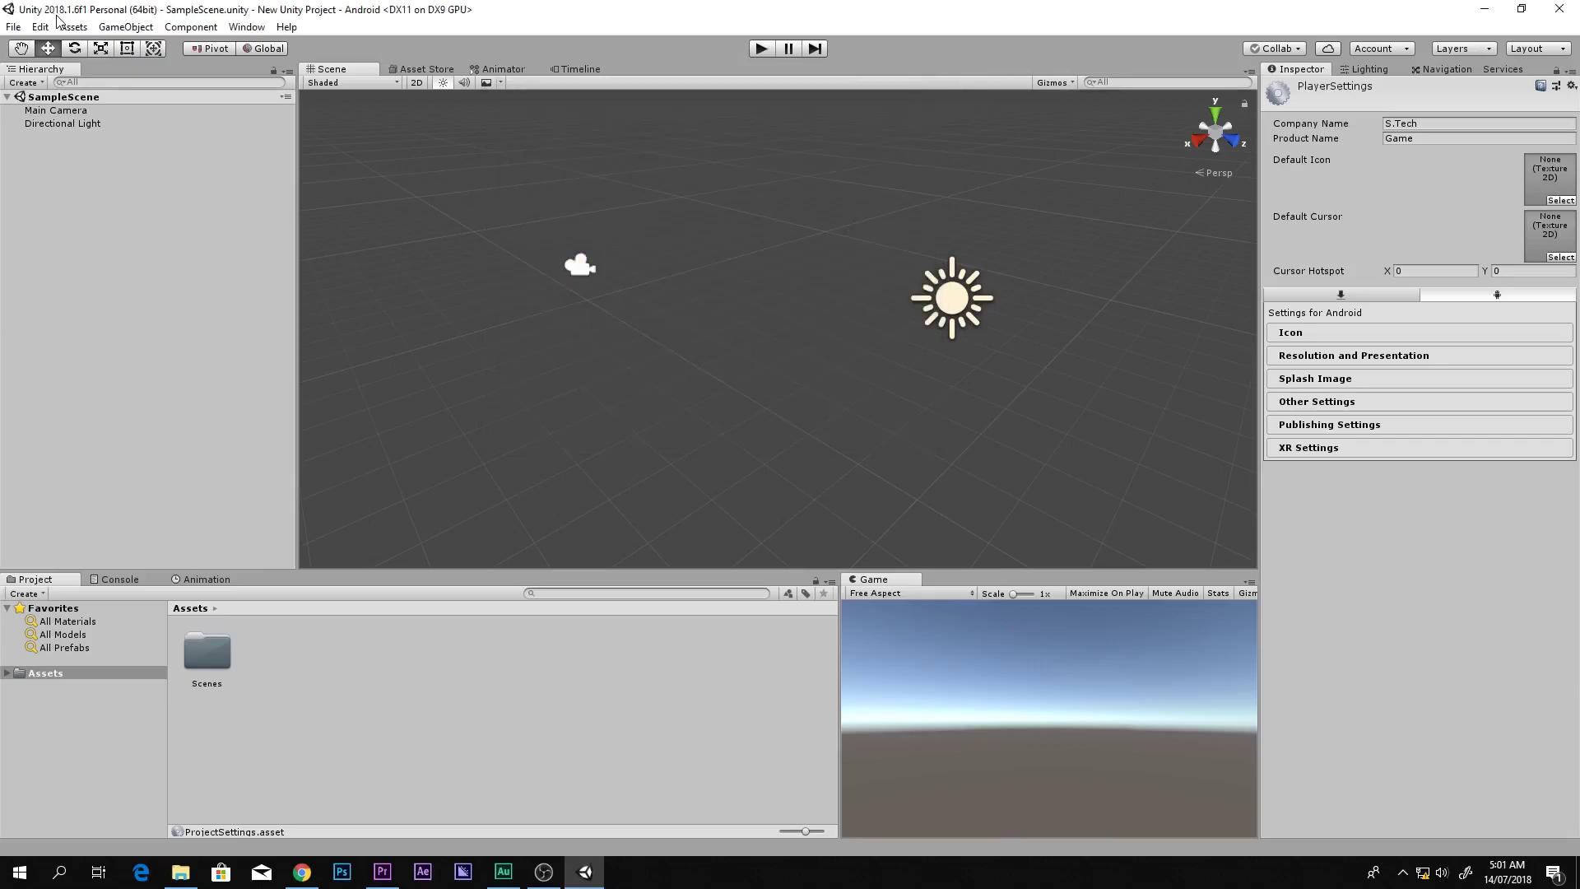
pyautogui.moveTo(509, 228); pyautogui.dragTo(645, 356)
pyautogui.click(942, 290)
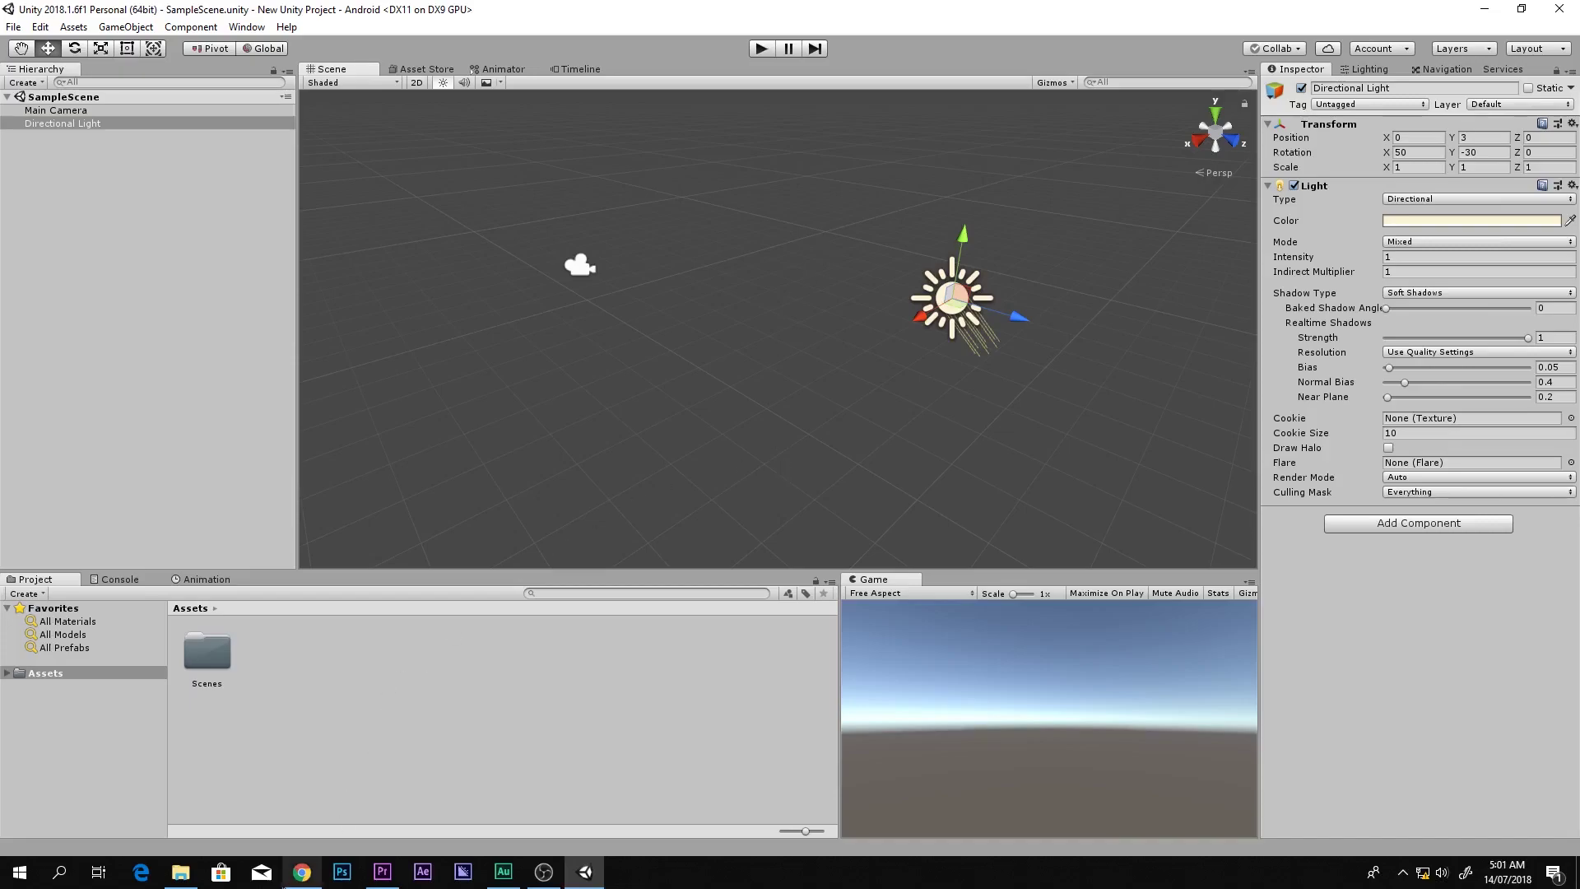
# - Switch to File Explorer, open Downloads, and delete the "tools" and "tools (1)" archives
pyautogui.click(185, 877)
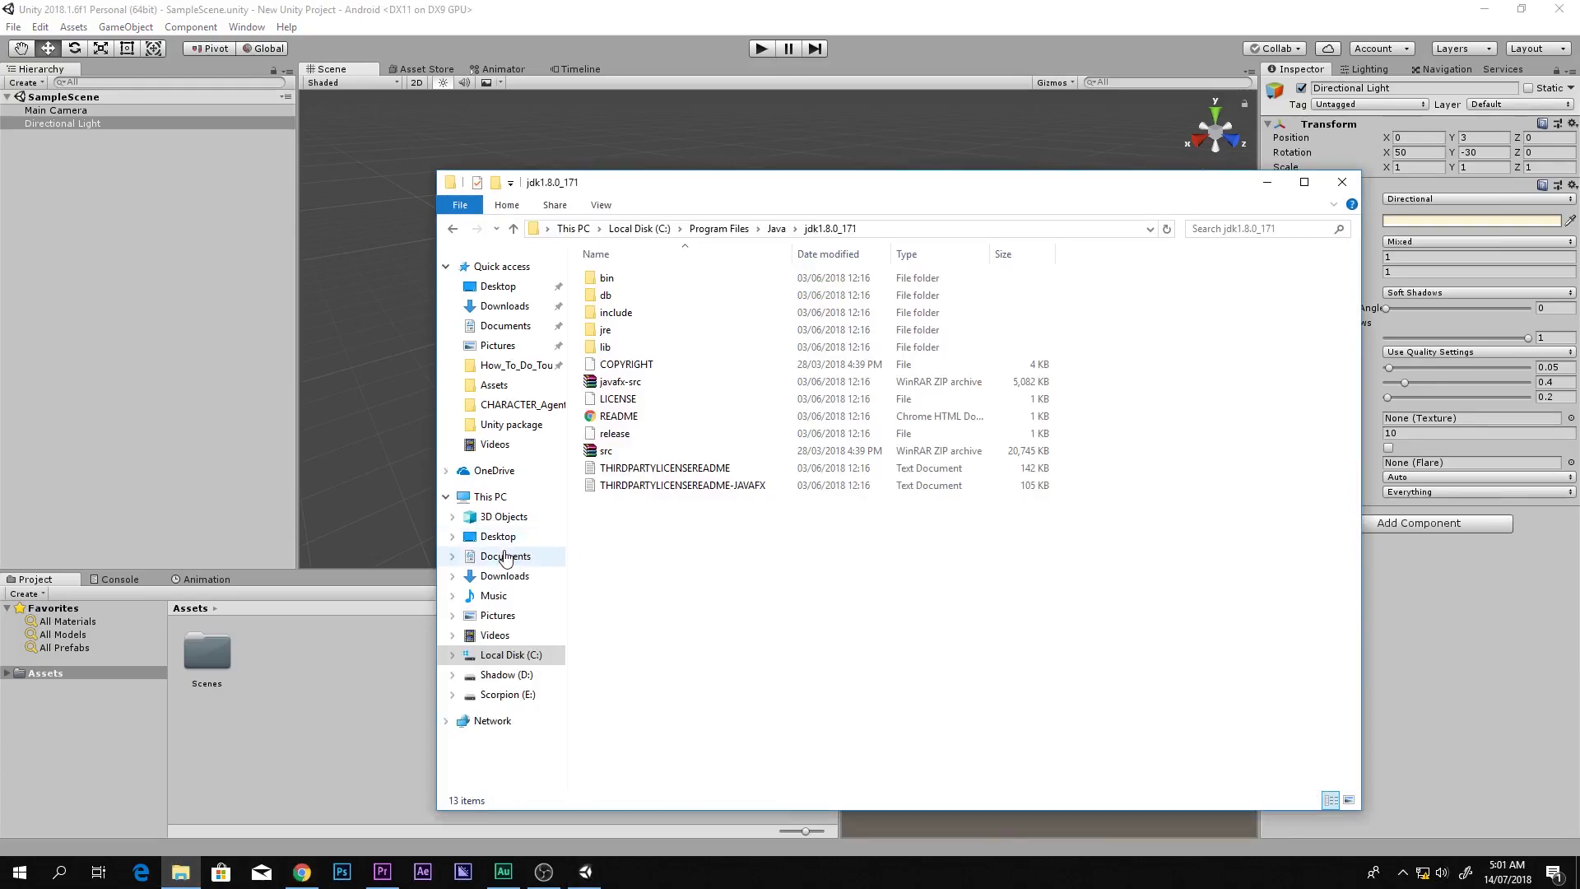
pyautogui.click(513, 579)
pyautogui.scroll(-15, 731, 496)
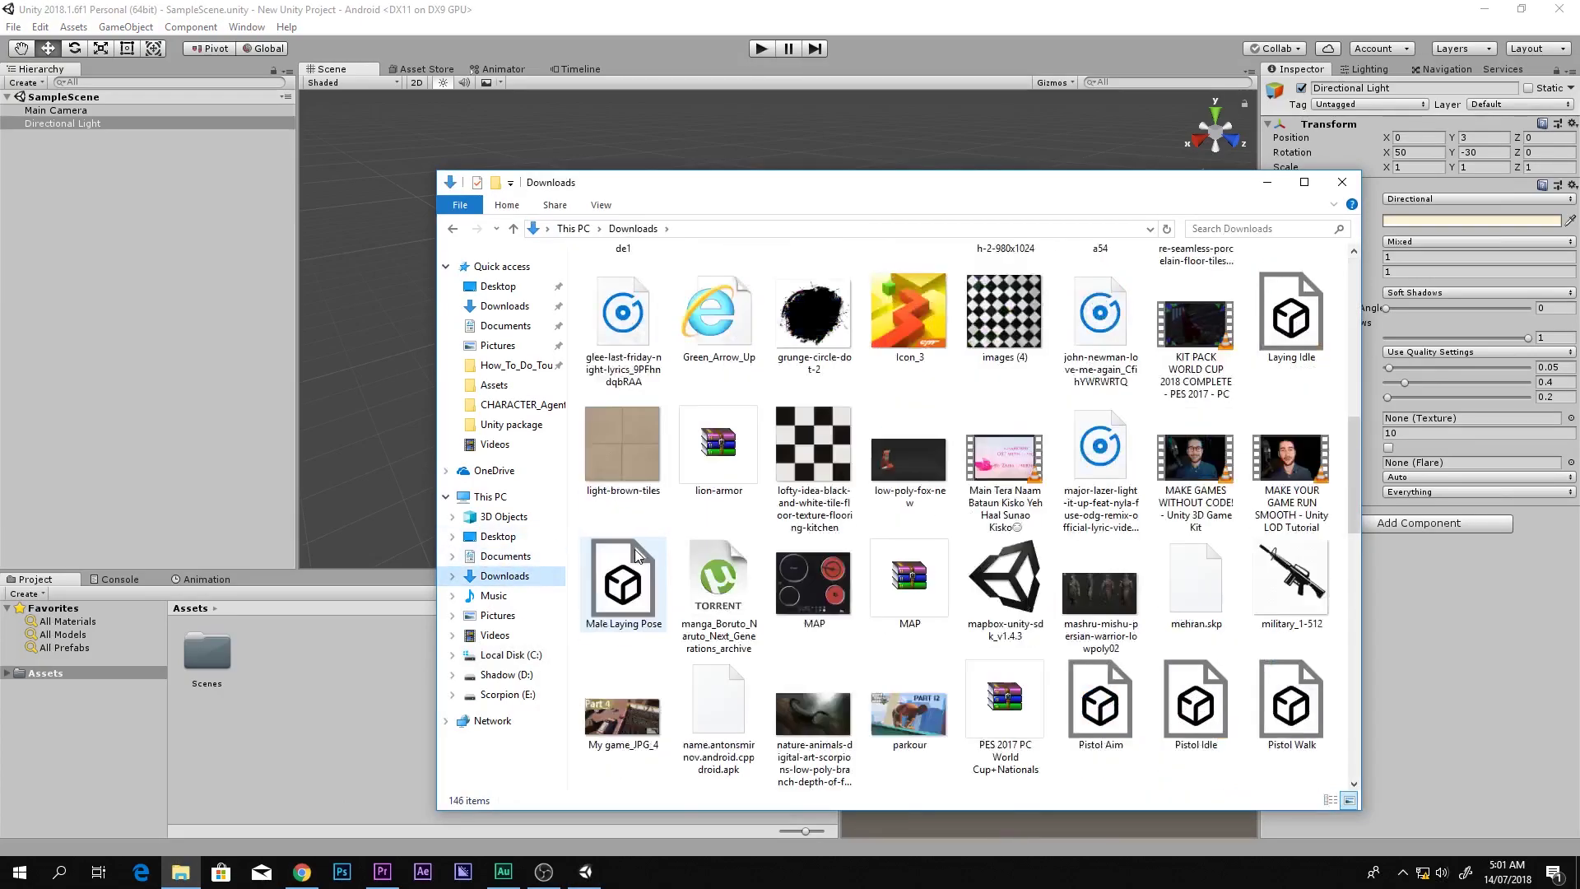
pyautogui.click(814, 461)
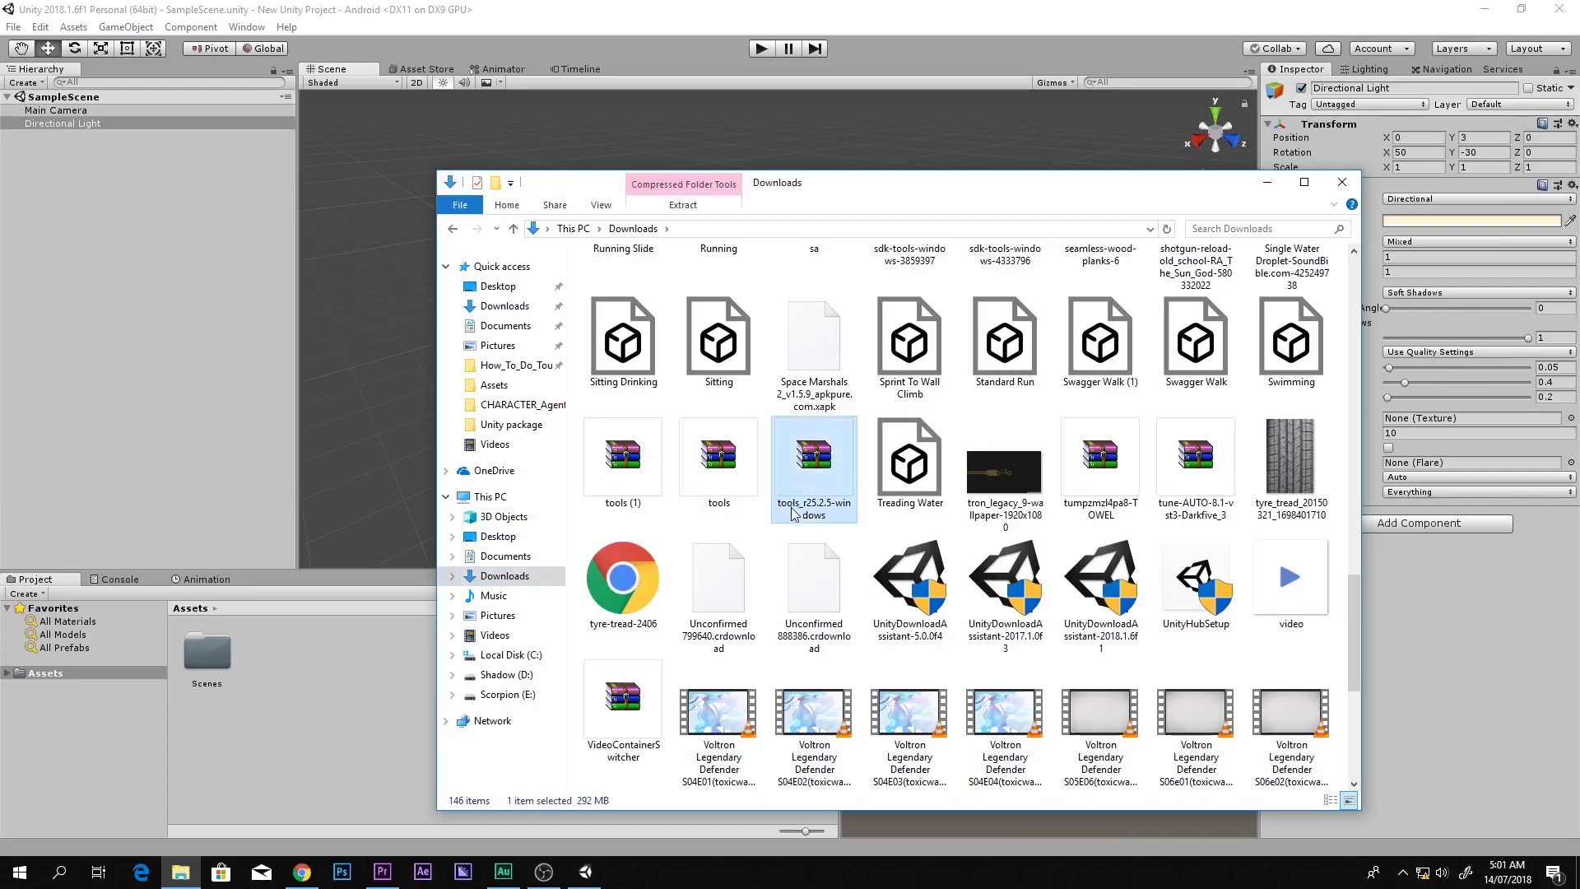
pyautogui.click(623, 461)
pyautogui.press('Delete')
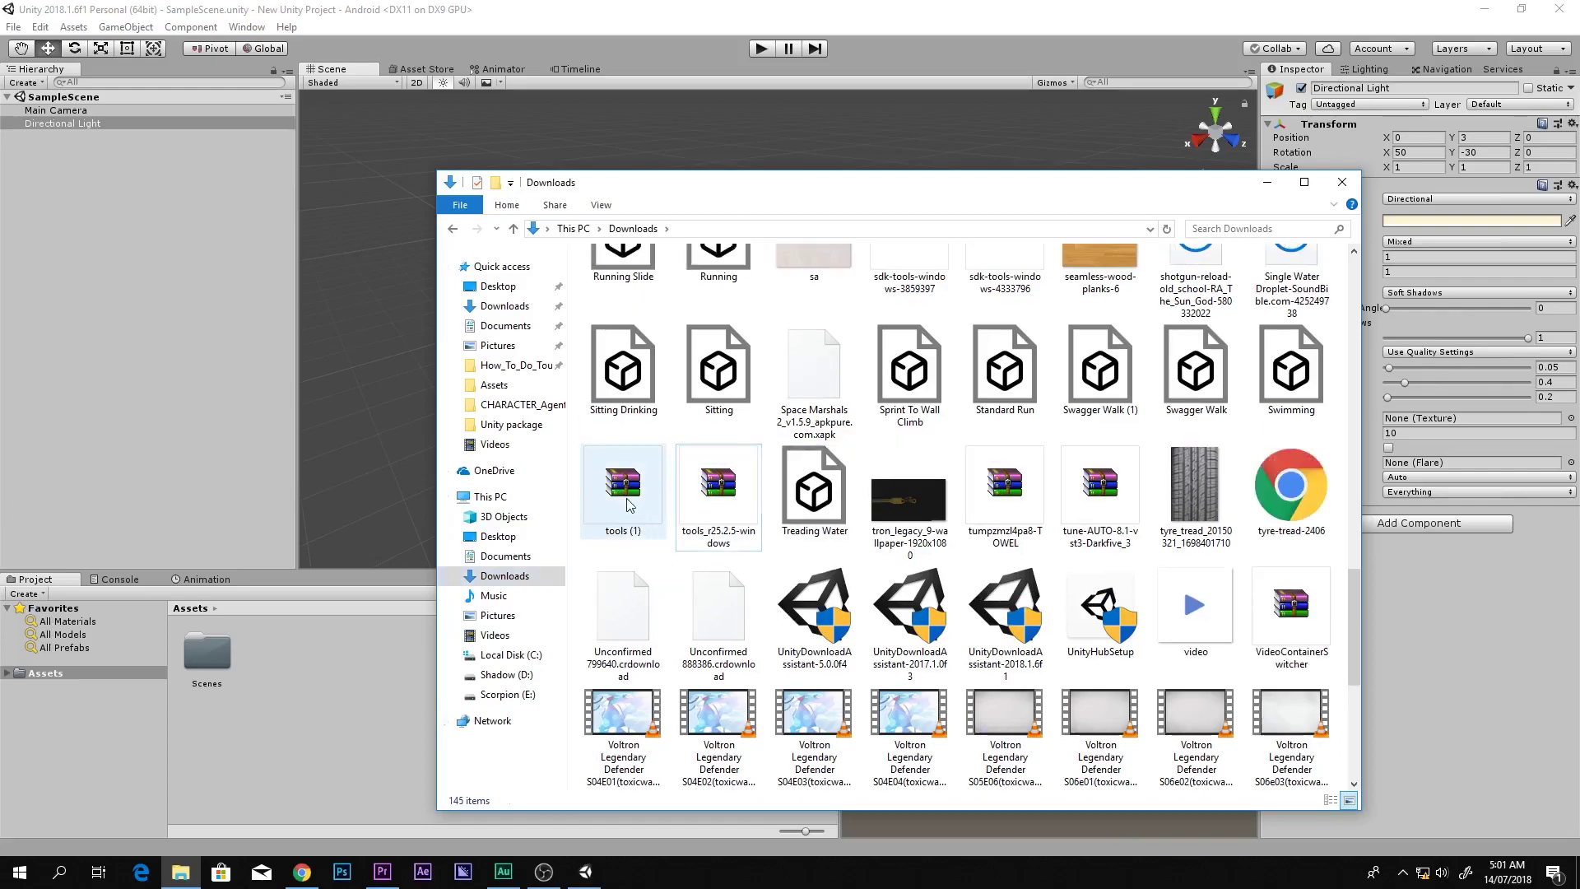
pyautogui.click(623, 474)
pyautogui.press('Delete')
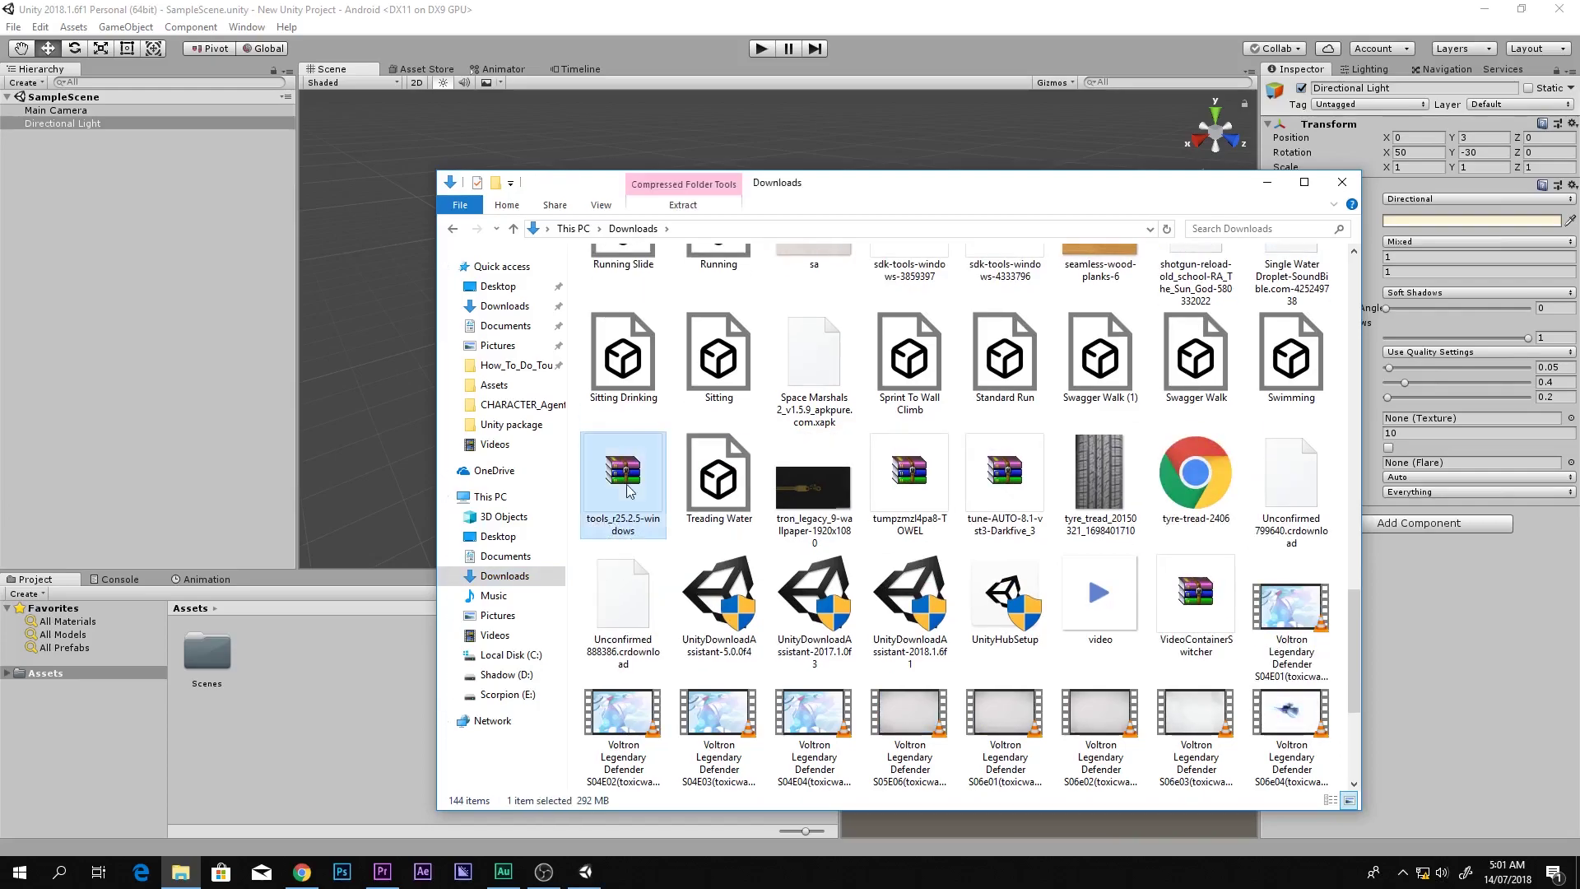
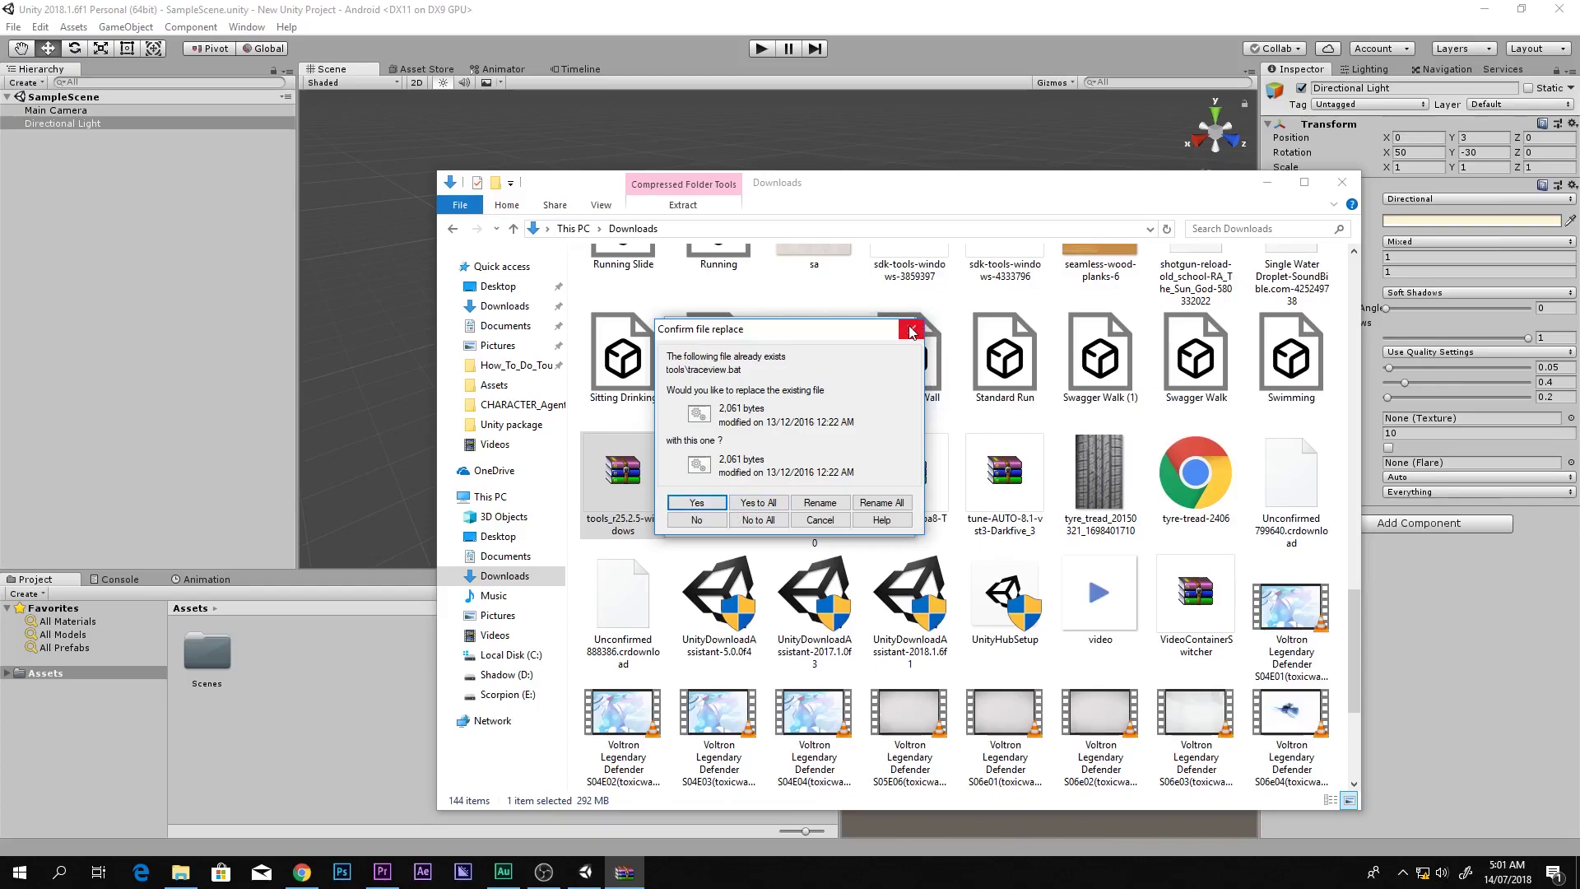
# - Cancel the file replacement for the tools_r25.2.5-windows archive extraction and locate the extracted tools_r25.2.5-windows folder in Downloads
pyautogui.click(910, 329)
pyautogui.scroll(15, 903, 463)
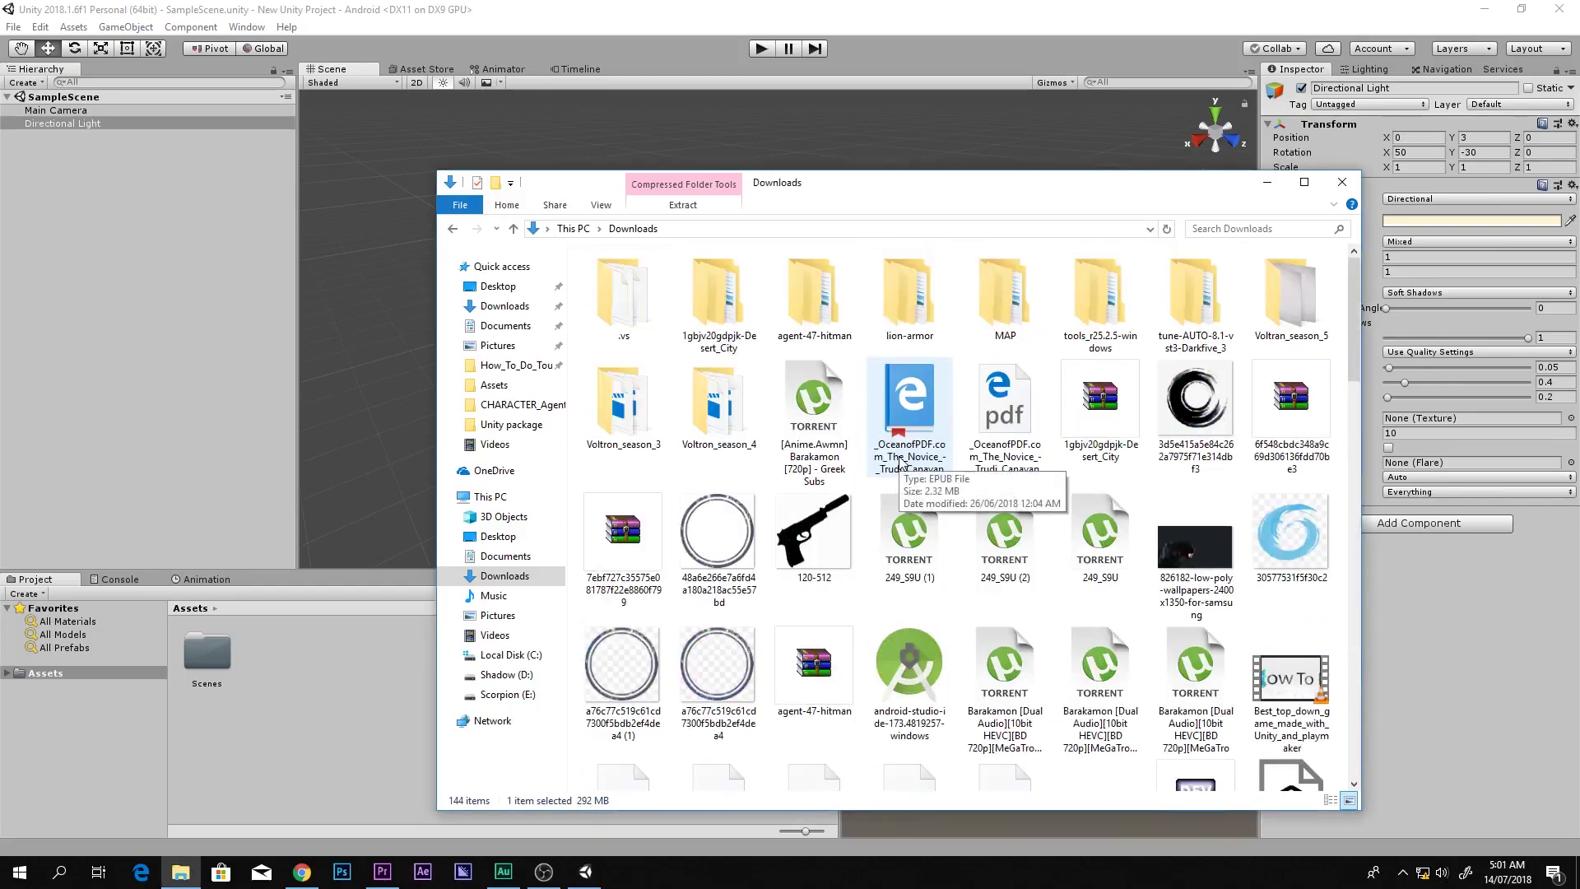
pyautogui.scroll(-15, 903, 463)
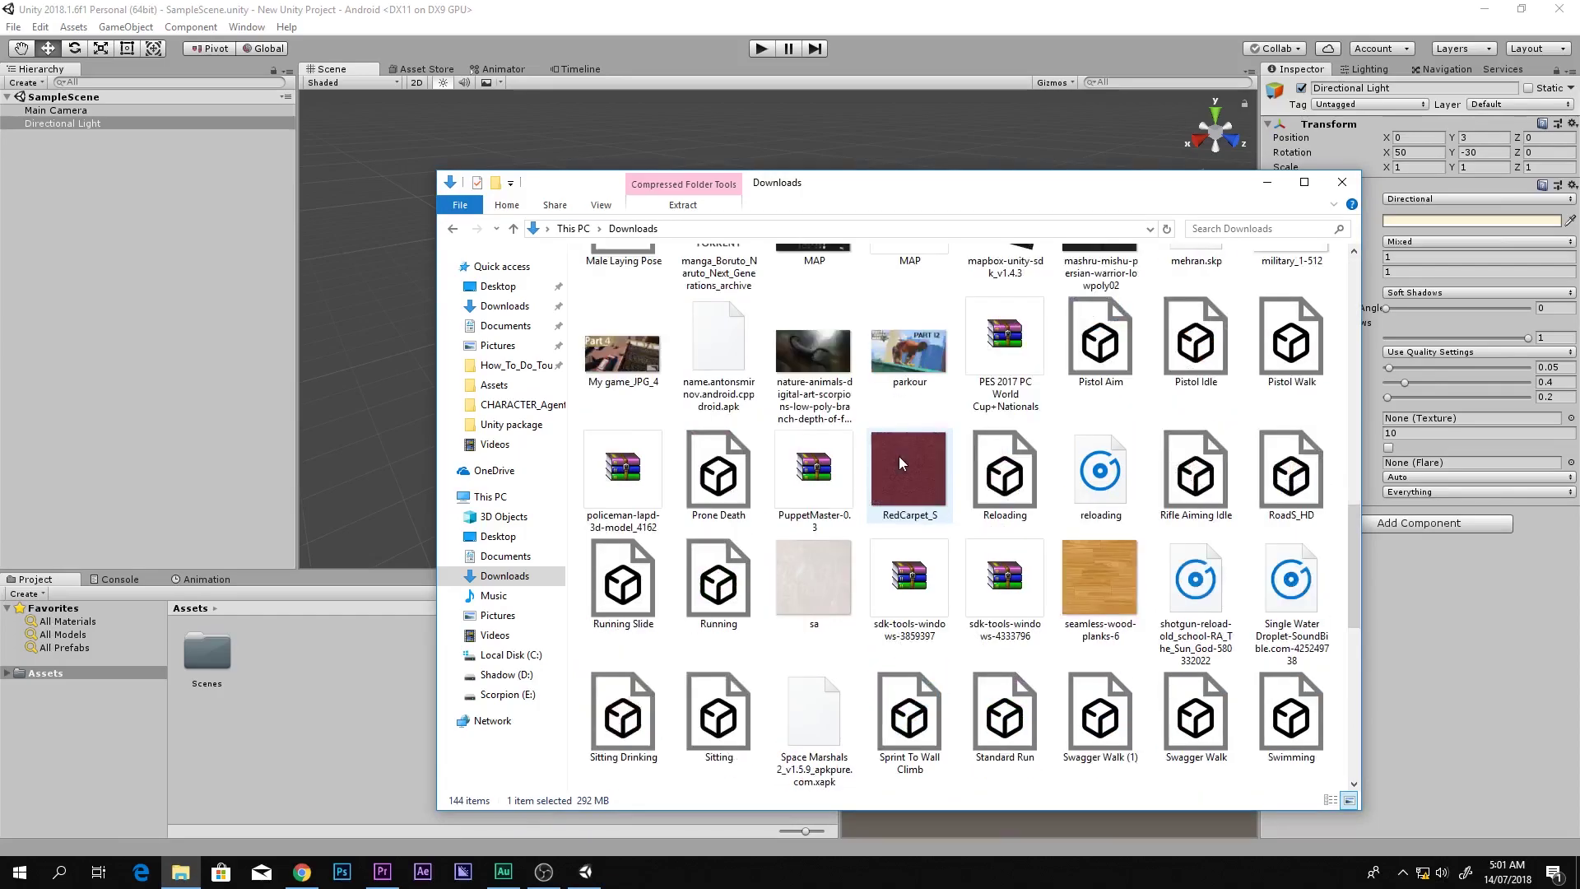
pyautogui.scroll(-3, 901, 463)
pyautogui.scroll(15, 901, 464)
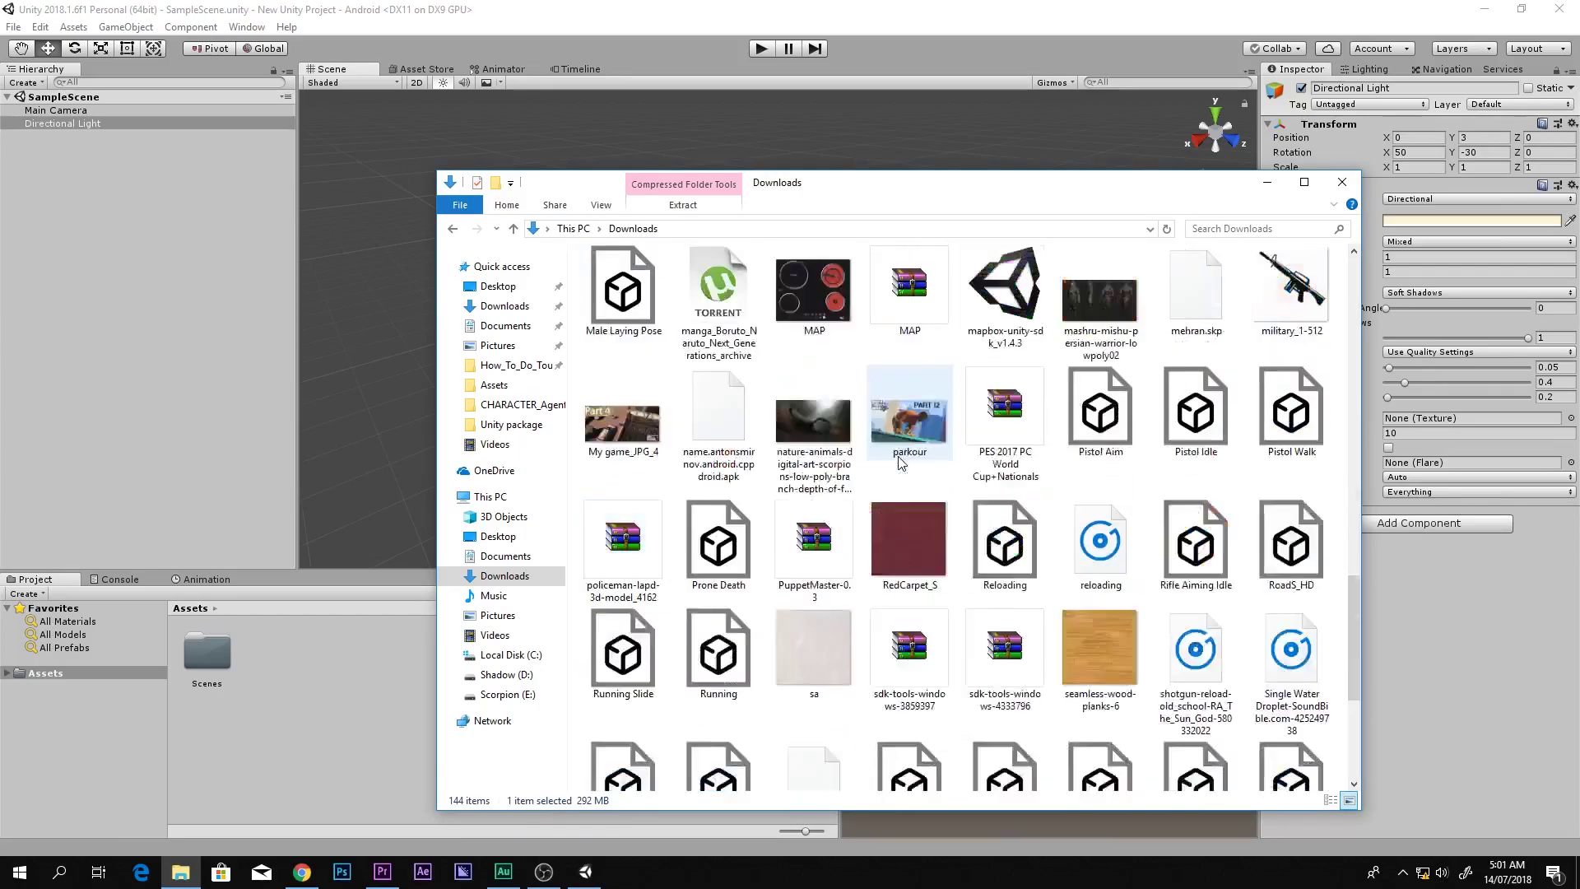
pyautogui.click(643, 309)
pyautogui.click(1189, 305)
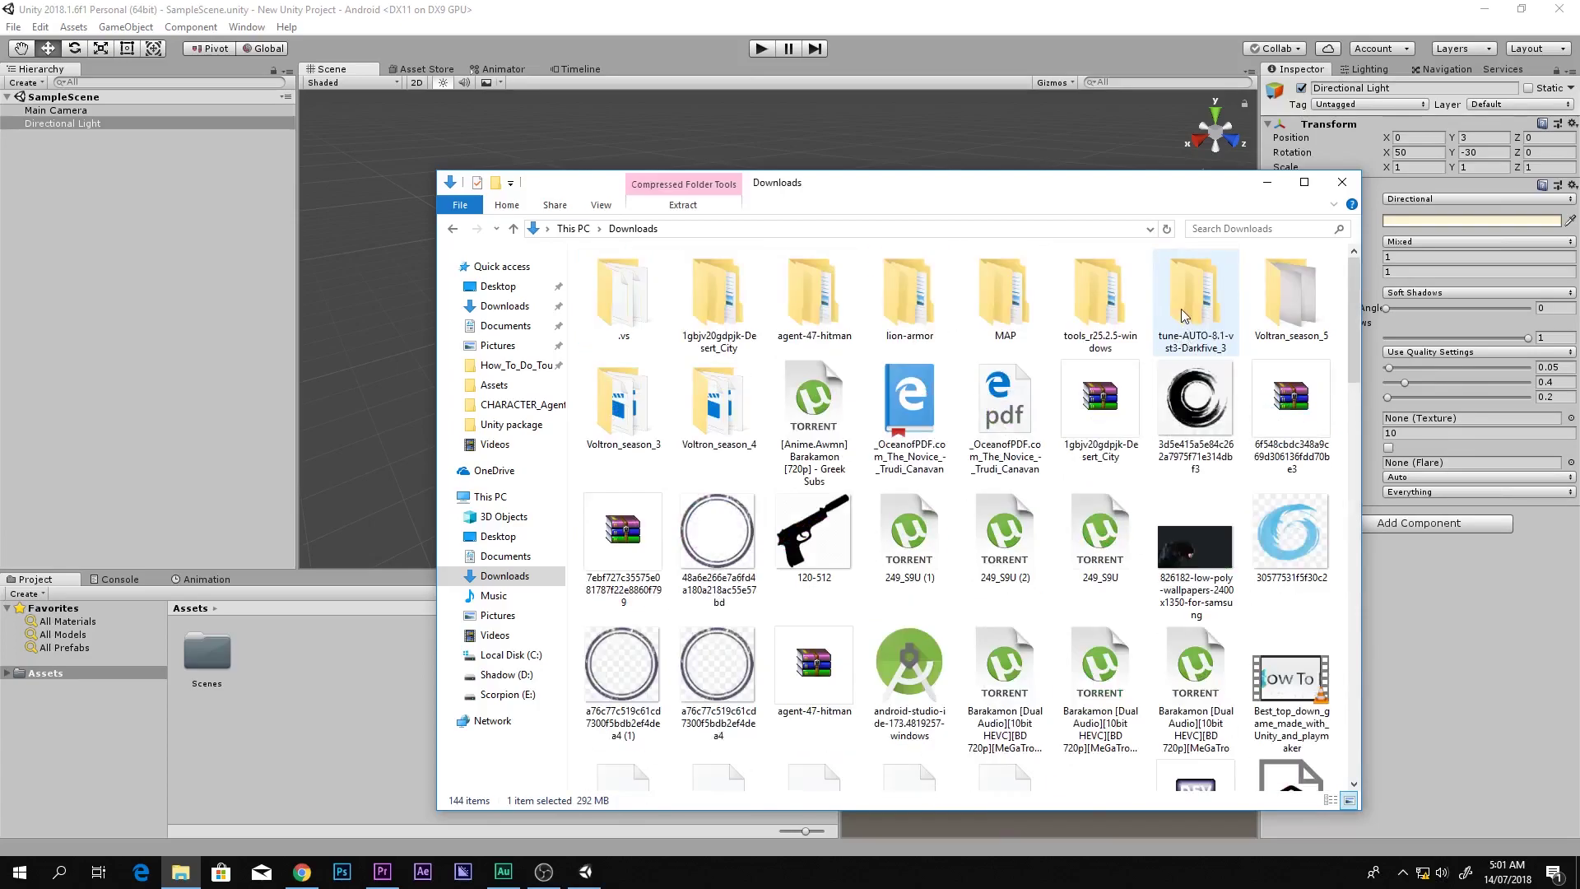
pyautogui.click(1102, 303)
pyautogui.scroll(-15, 1069, 354)
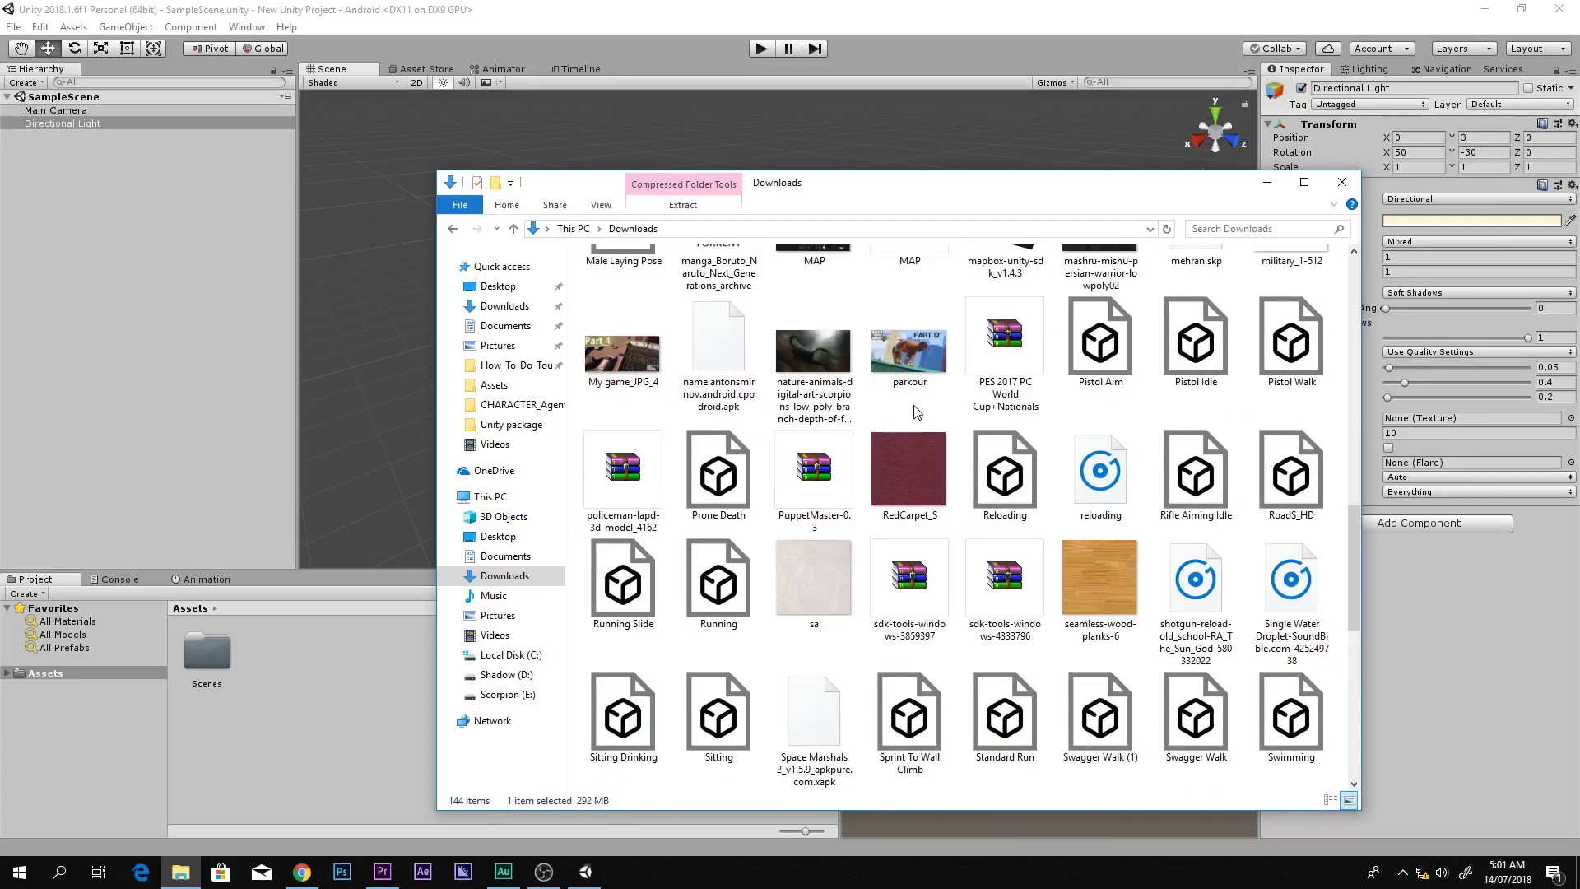
pyautogui.scroll(3, 713, 445)
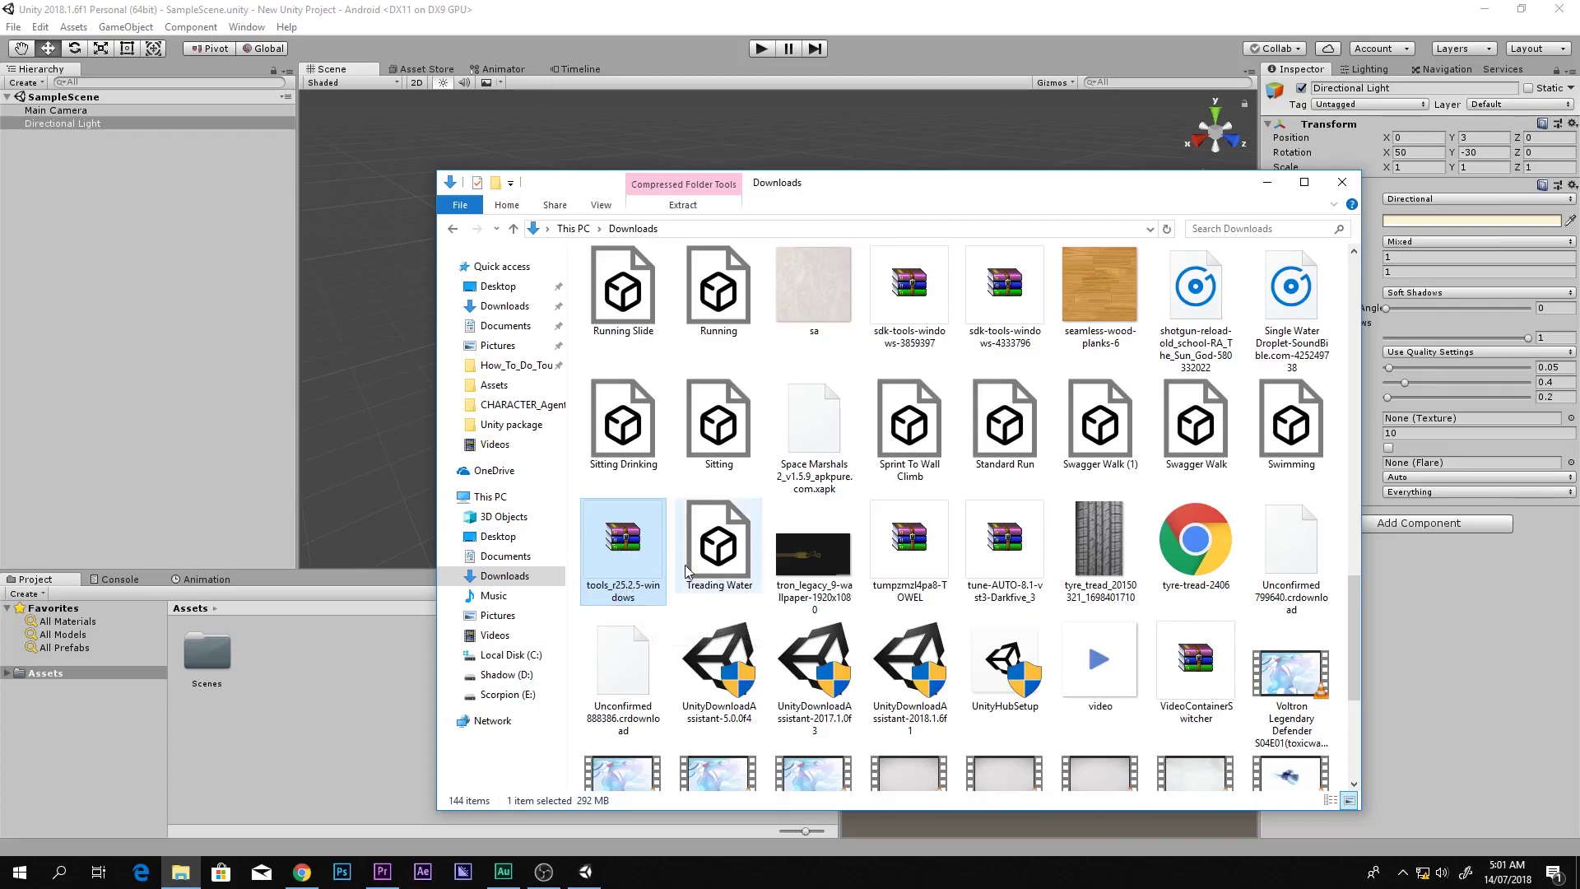
pyautogui.scroll(5, 724, 535)
# - Open the tools_r25.2.5-windows folder, check the contents of its tools subfolder, and copy the tools folder
pyautogui.doubleClick(1101, 297)
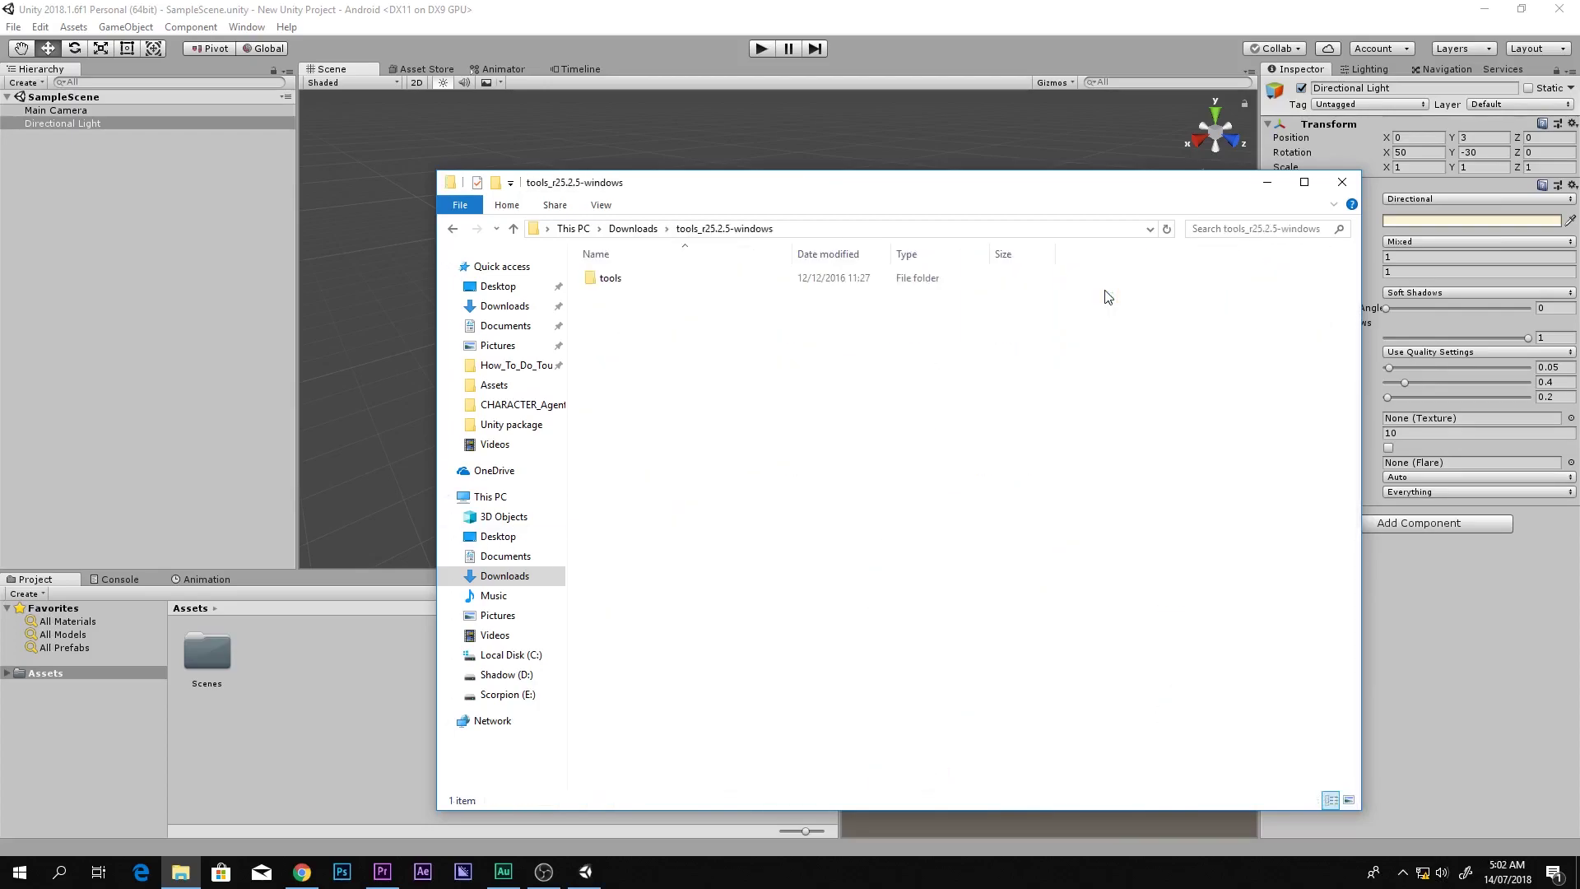
pyautogui.doubleClick(619, 279)
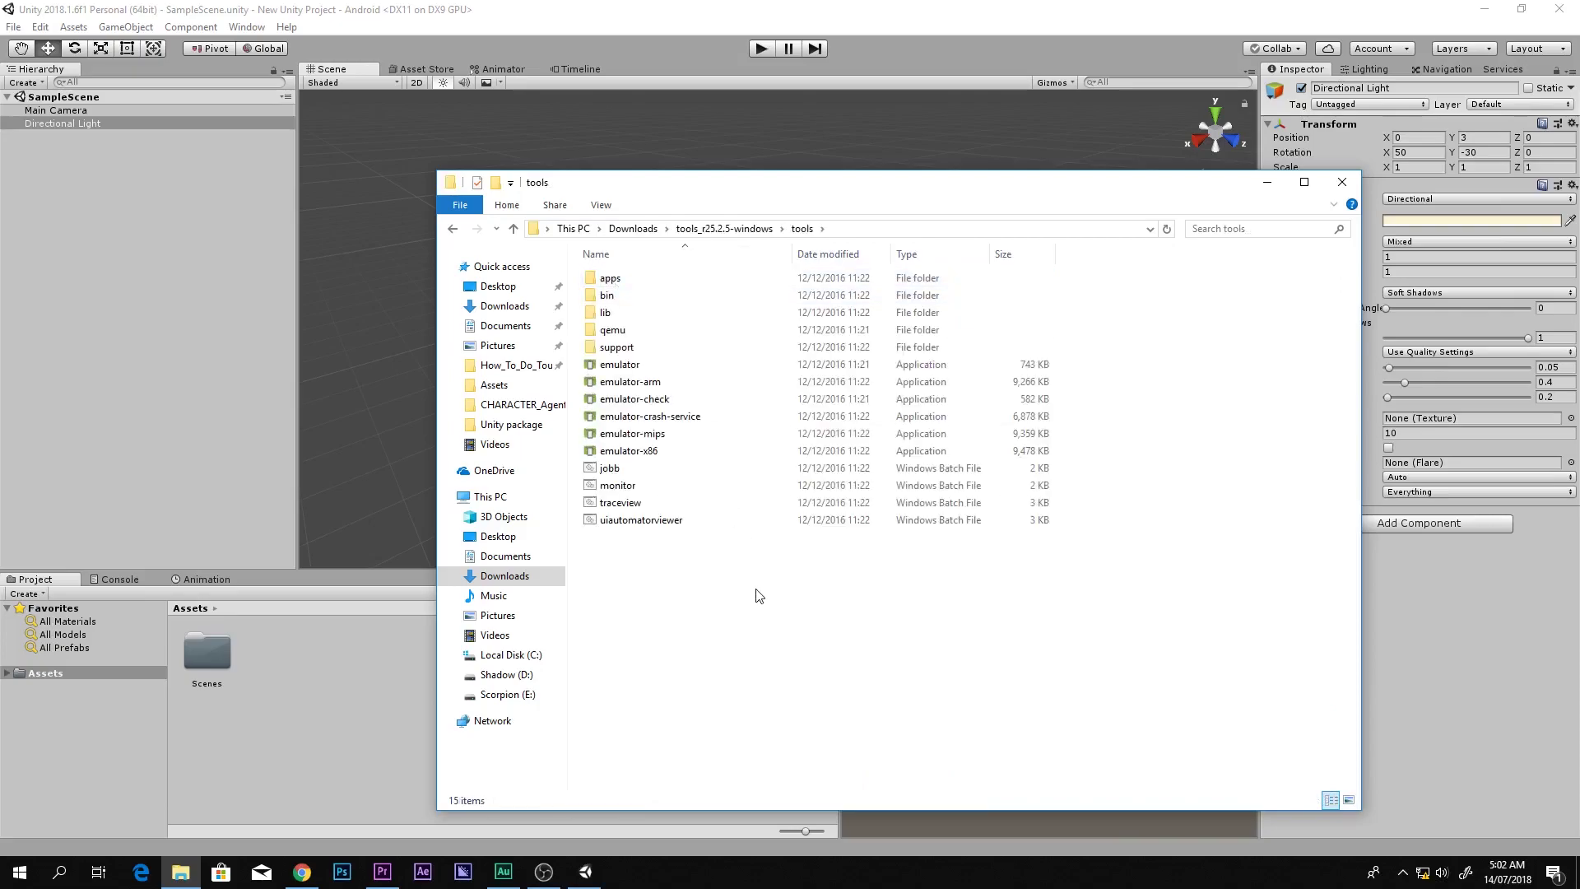
pyautogui.hotkey('alt', 'Left')
pyautogui.moveTo(621, 281)
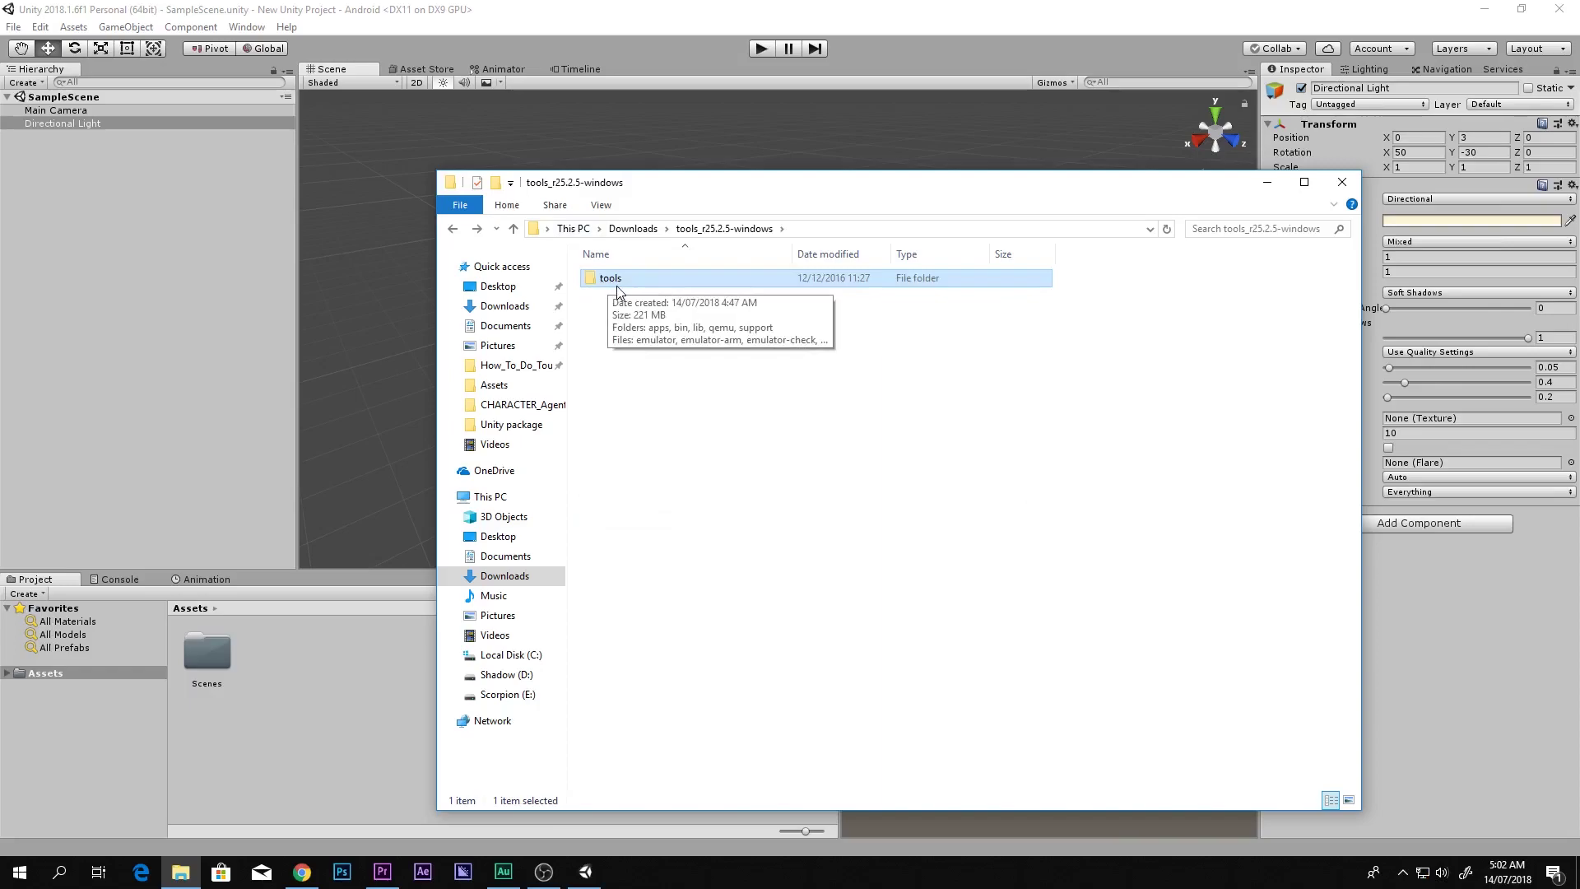
pyautogui.rightClick(619, 280)
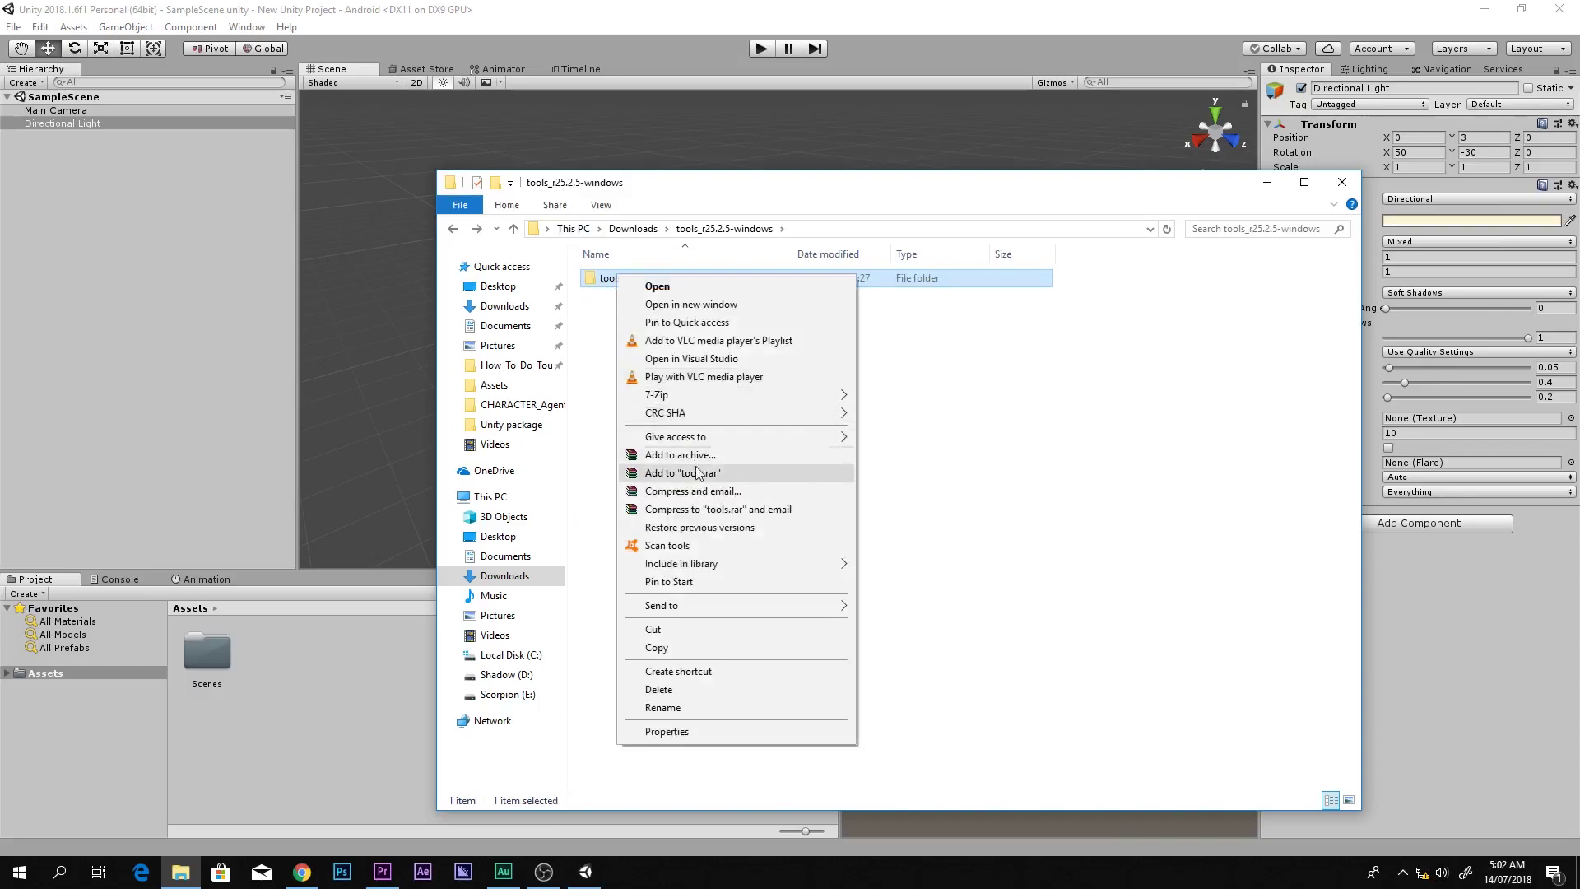
pyautogui.click(652, 647)
pyautogui.click(749, 568)
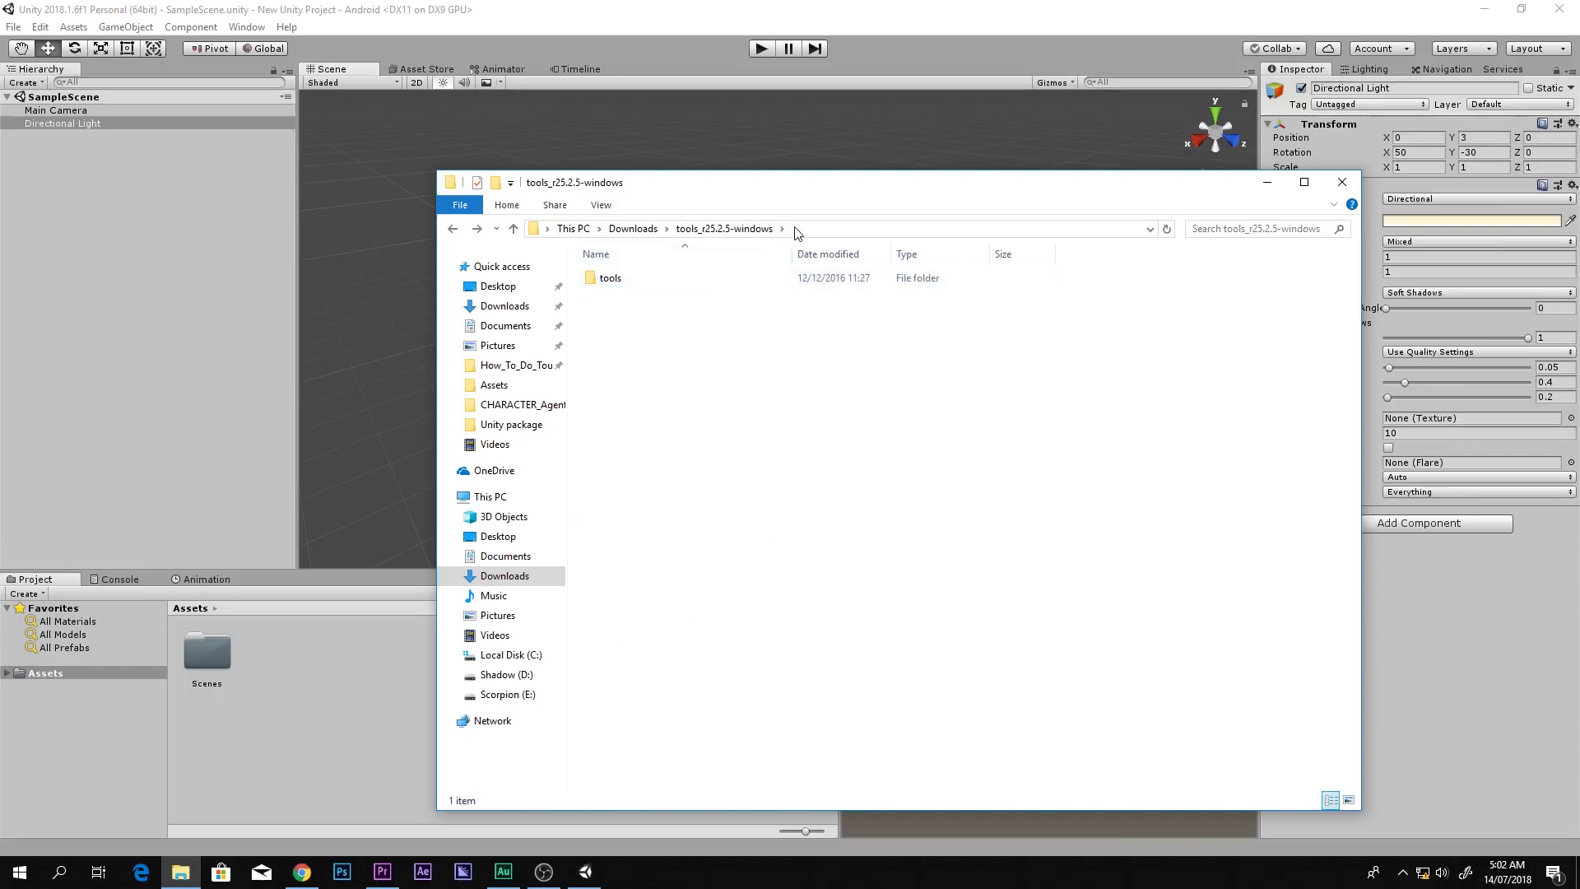
# - Browse to the AppData\Local folder of the user's profile under C:\Users
pyautogui.click(815, 229)
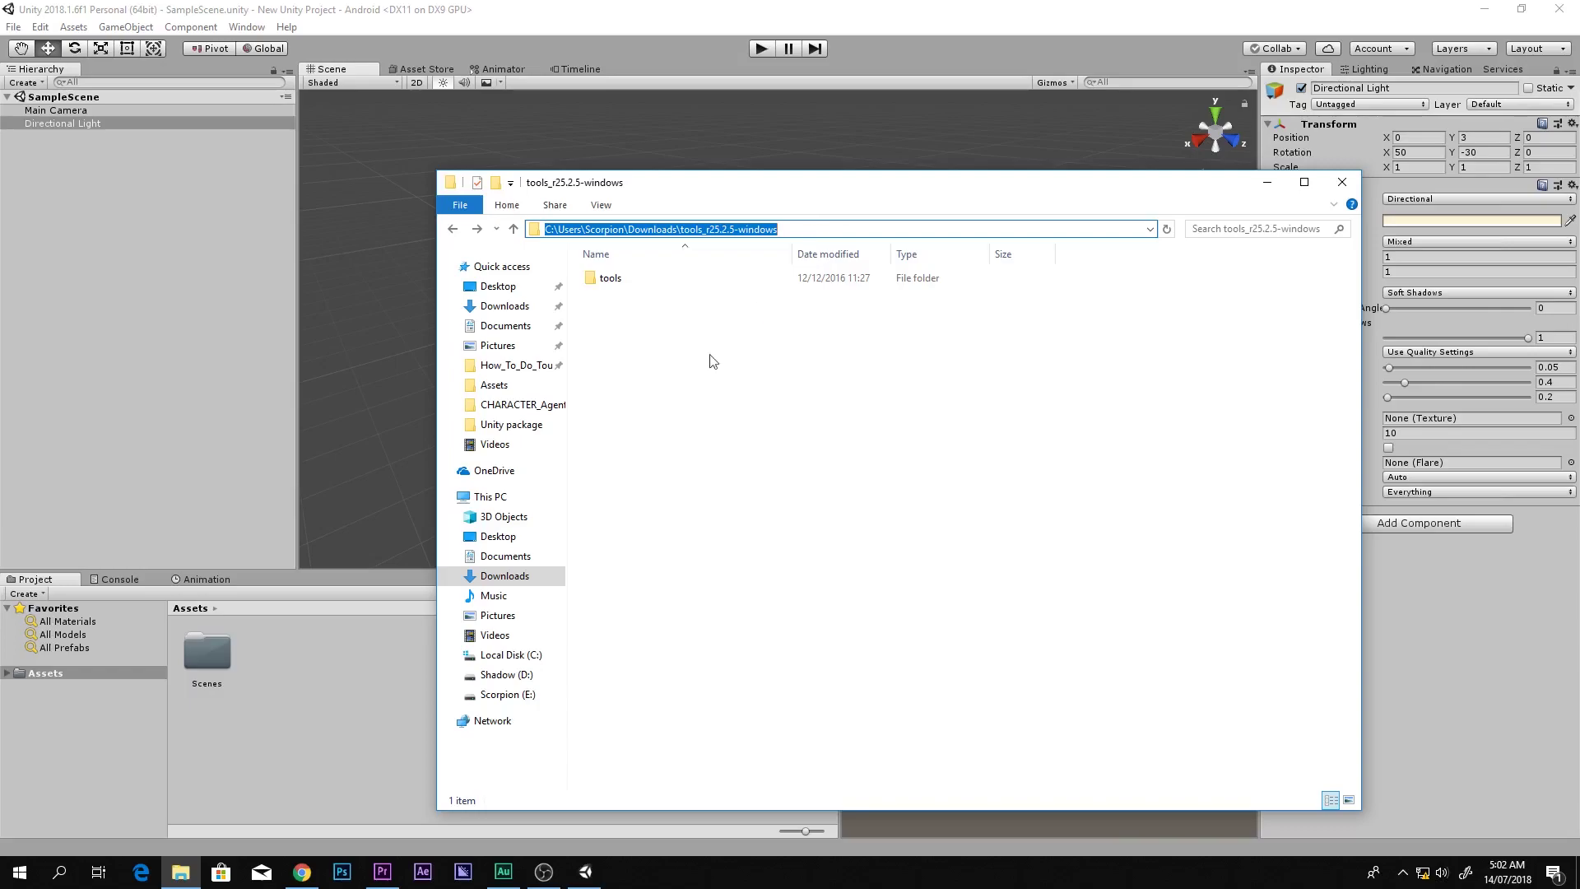
pyautogui.click(506, 655)
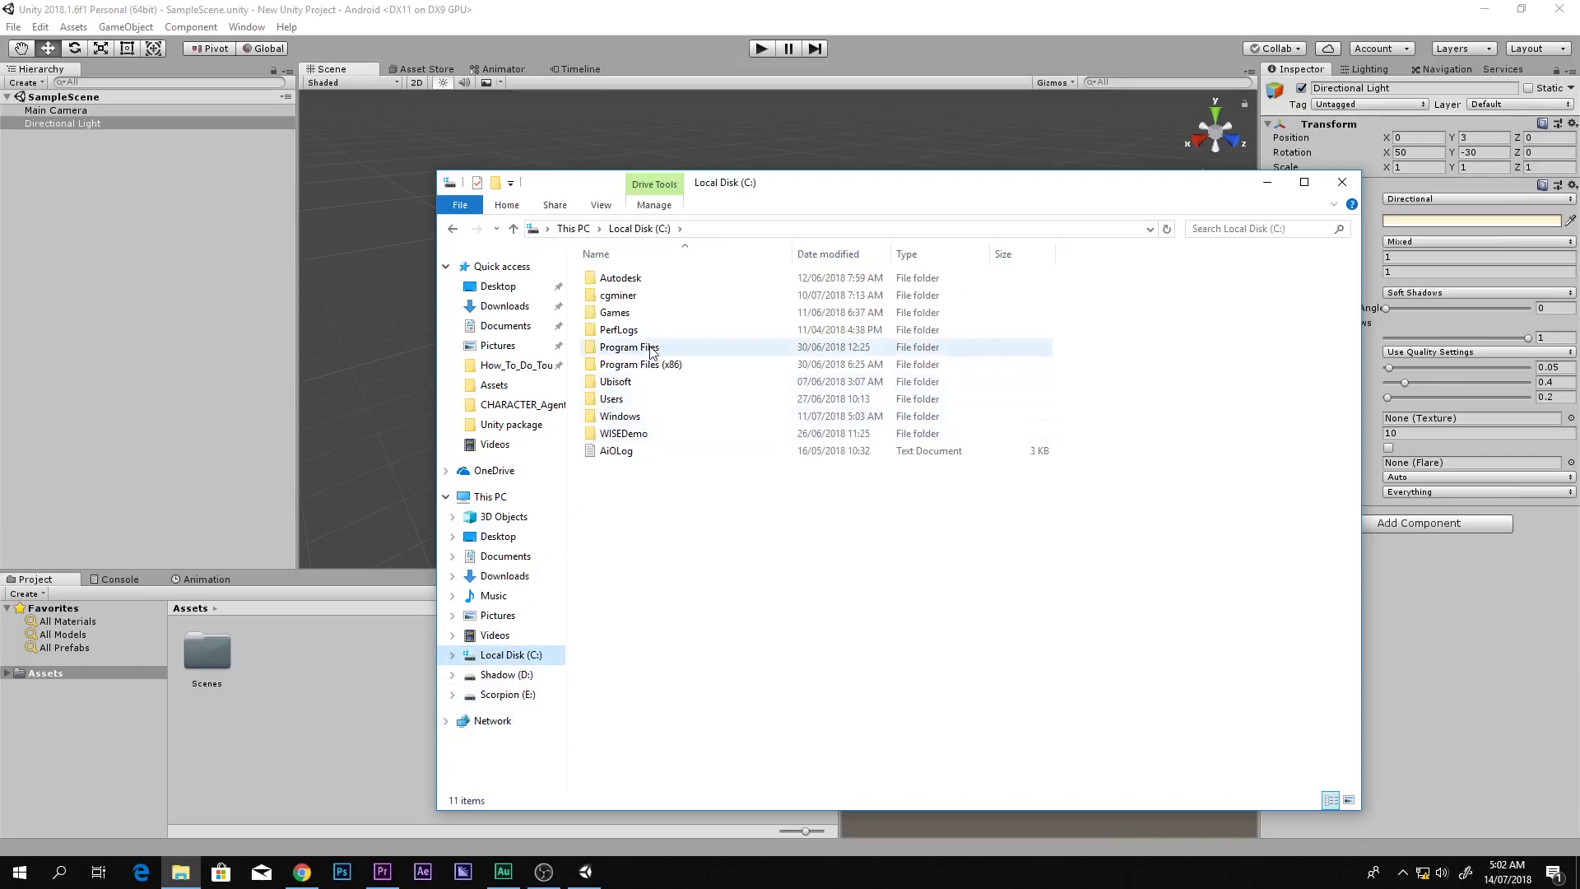
pyautogui.doubleClick(611, 400)
pyautogui.click(625, 295)
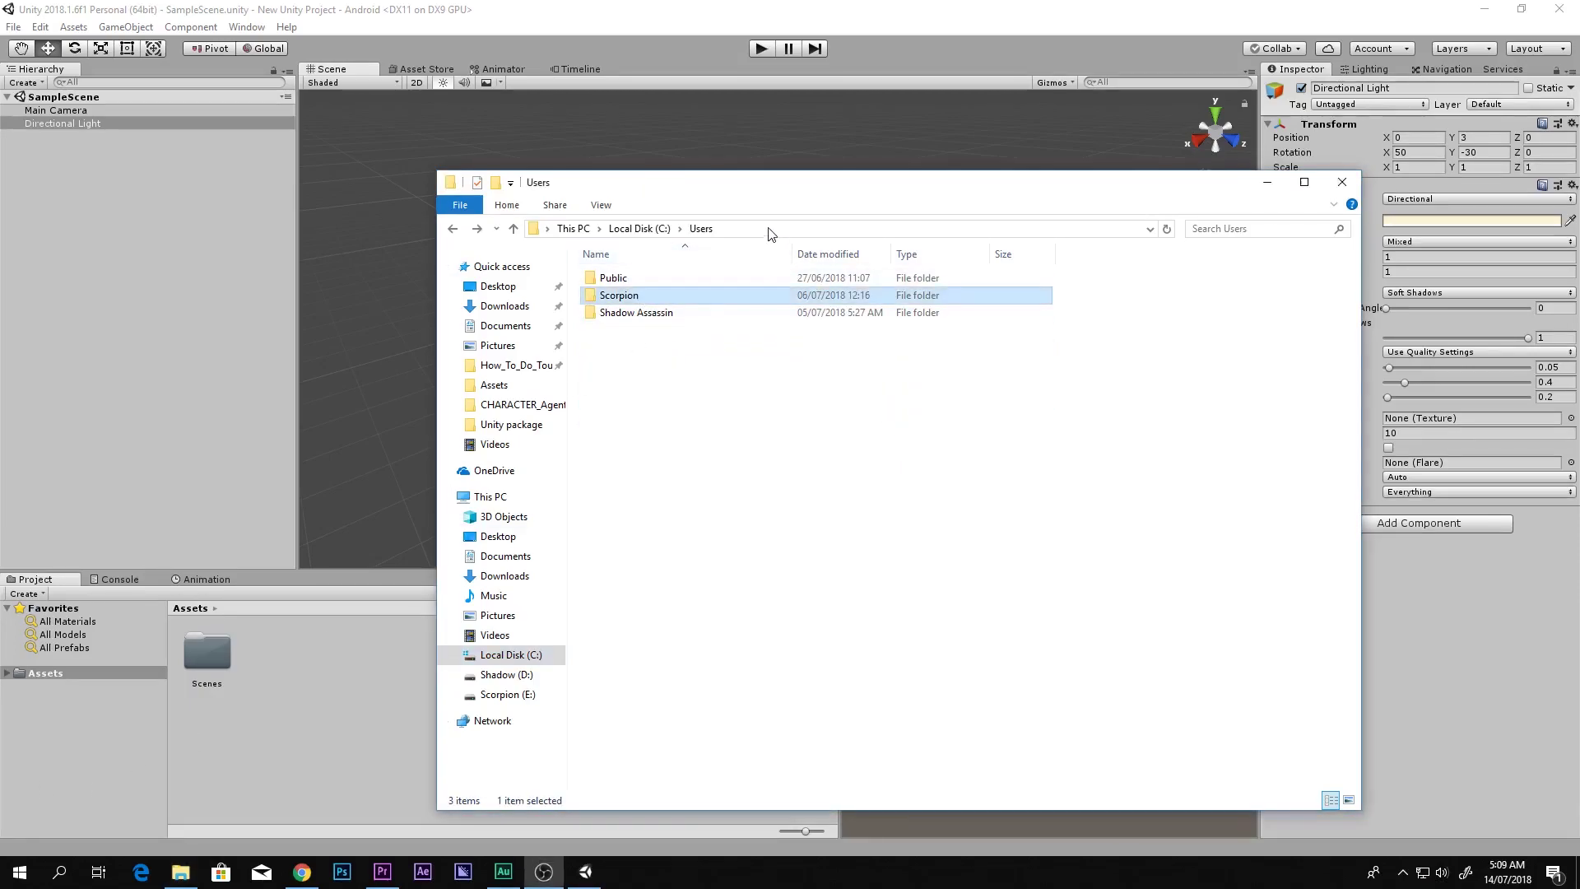
pyautogui.click(769, 228)
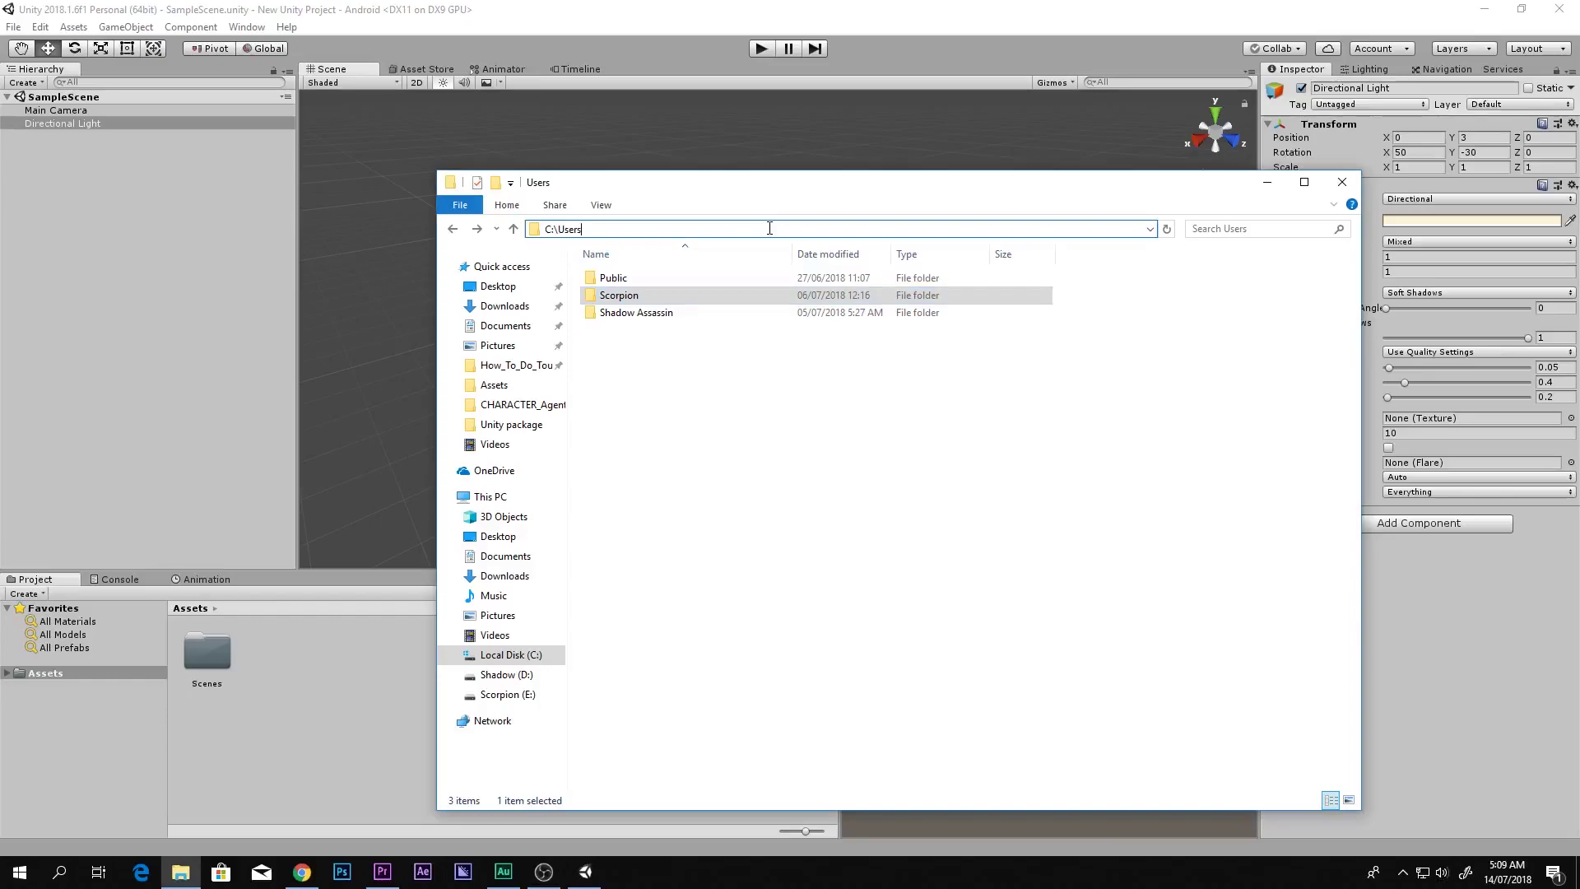
pyautogui.write('\\')
pyautogui.press('Down')
pyautogui.press('Down')
pyautogui.press('Down')
pyautogui.press('Return')
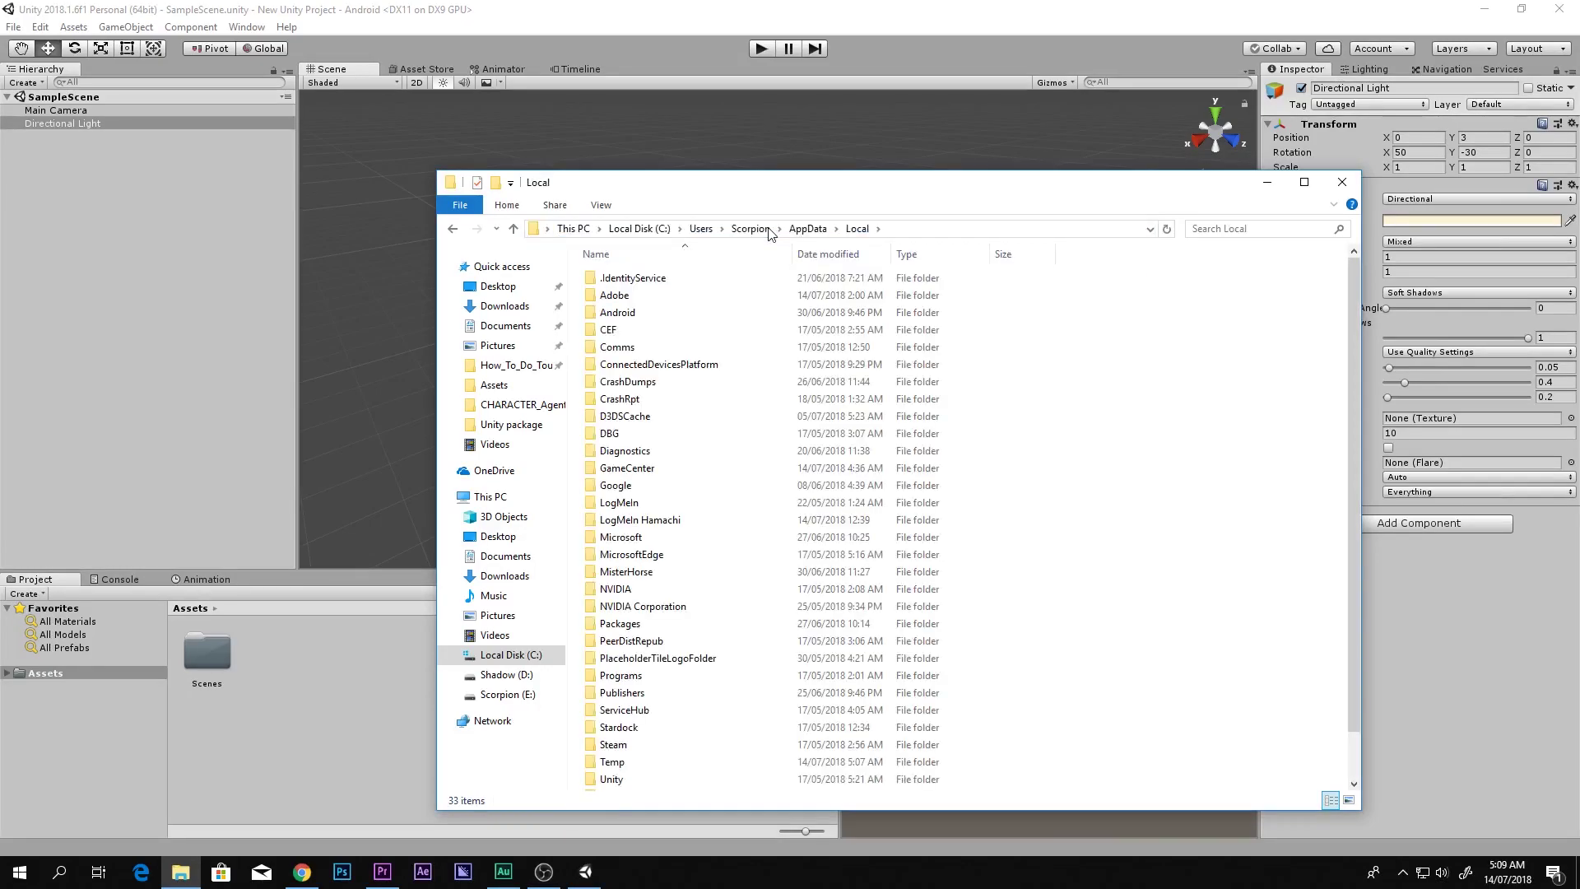
# - Open the Android folder in AppData\Local and go into its Sdk subfolder
pyautogui.doubleClick(619, 295)
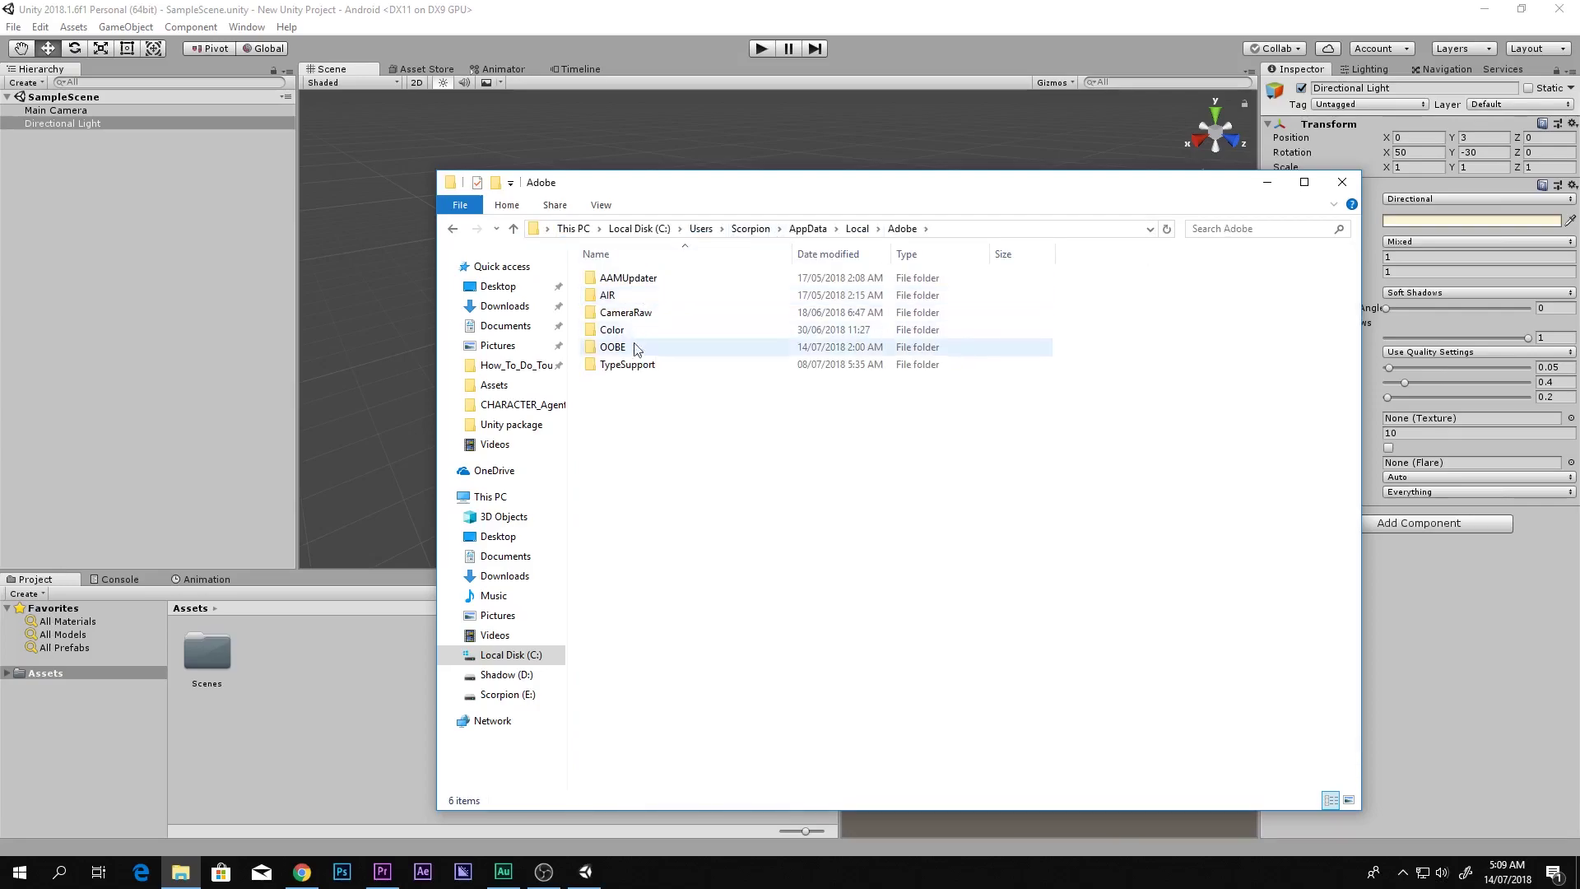
pyautogui.press('BackSpace')
pyautogui.press('Down')
pyautogui.press('Return')
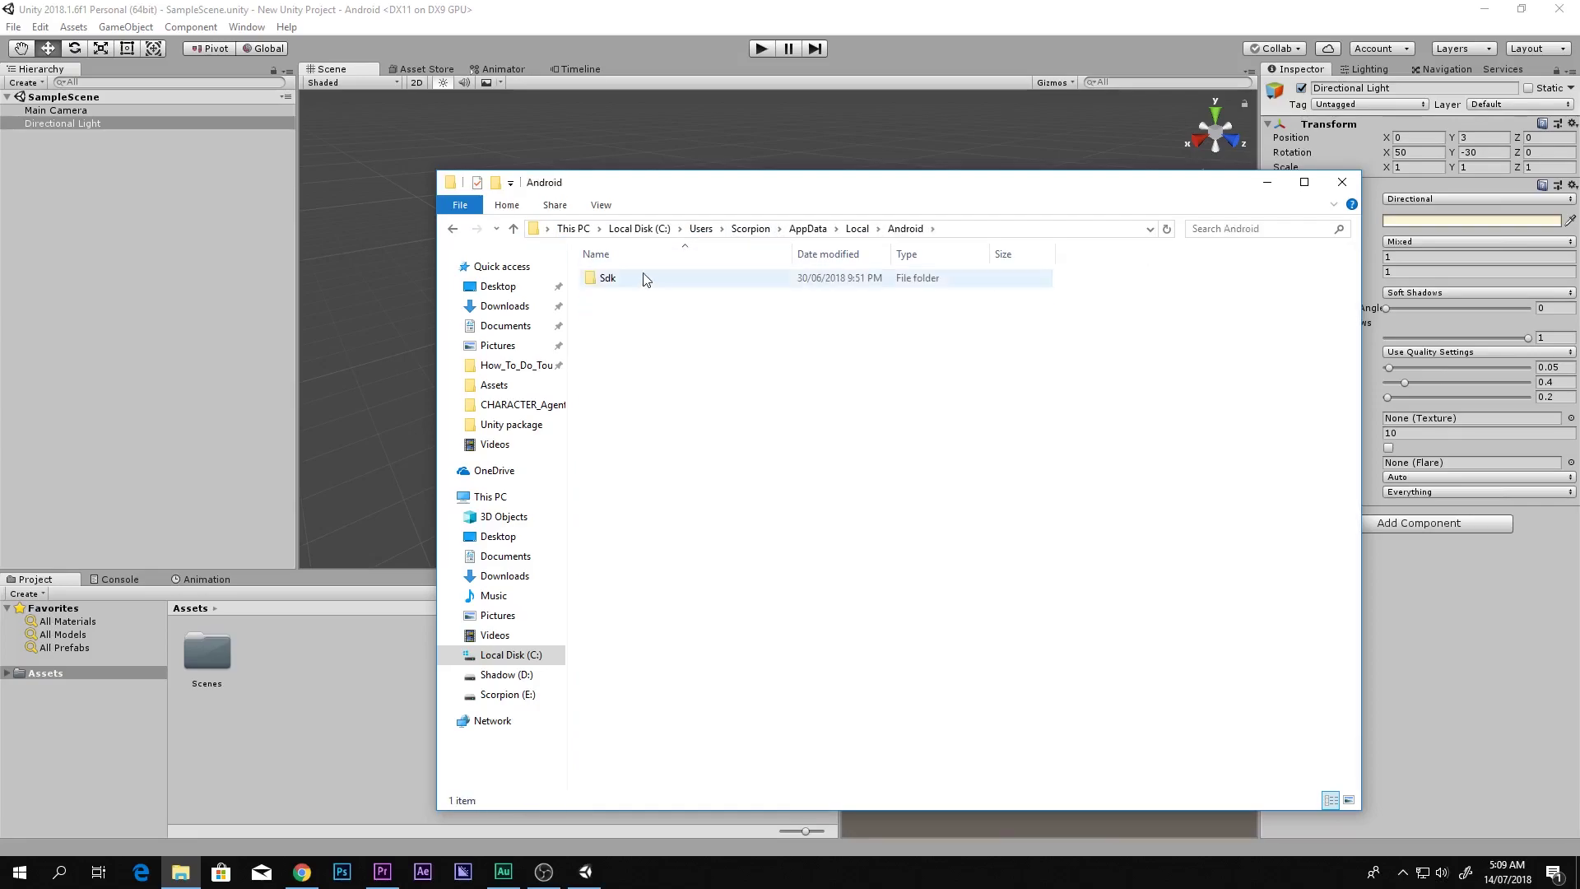
pyautogui.doubleClick(635, 280)
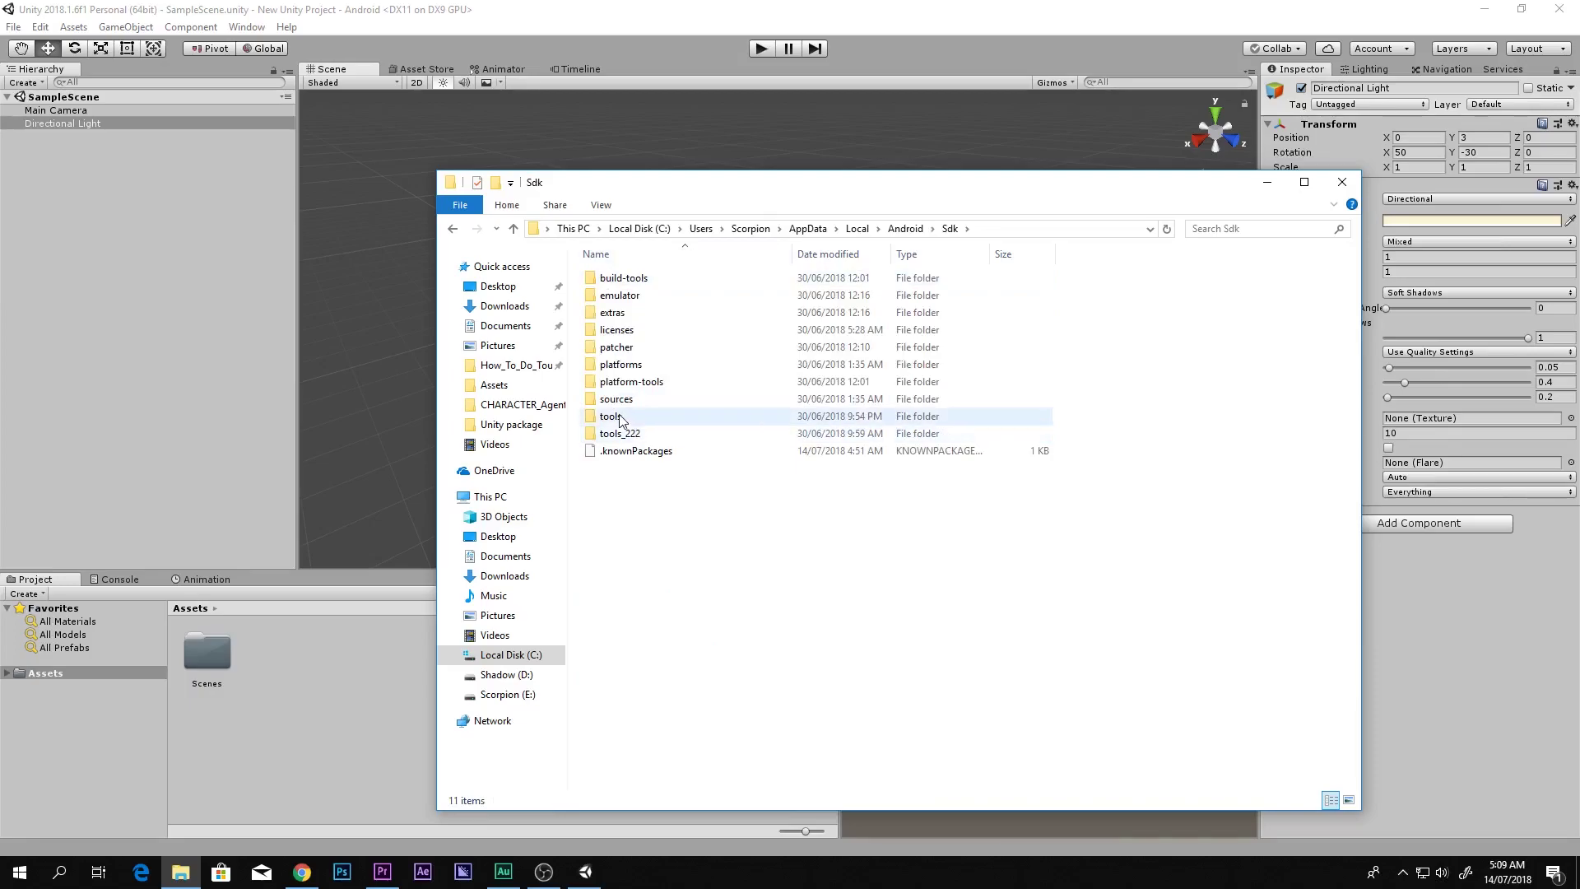
# - Examine the tools and tools_222 folders inside the Android Sdk folder
pyautogui.click(614, 421)
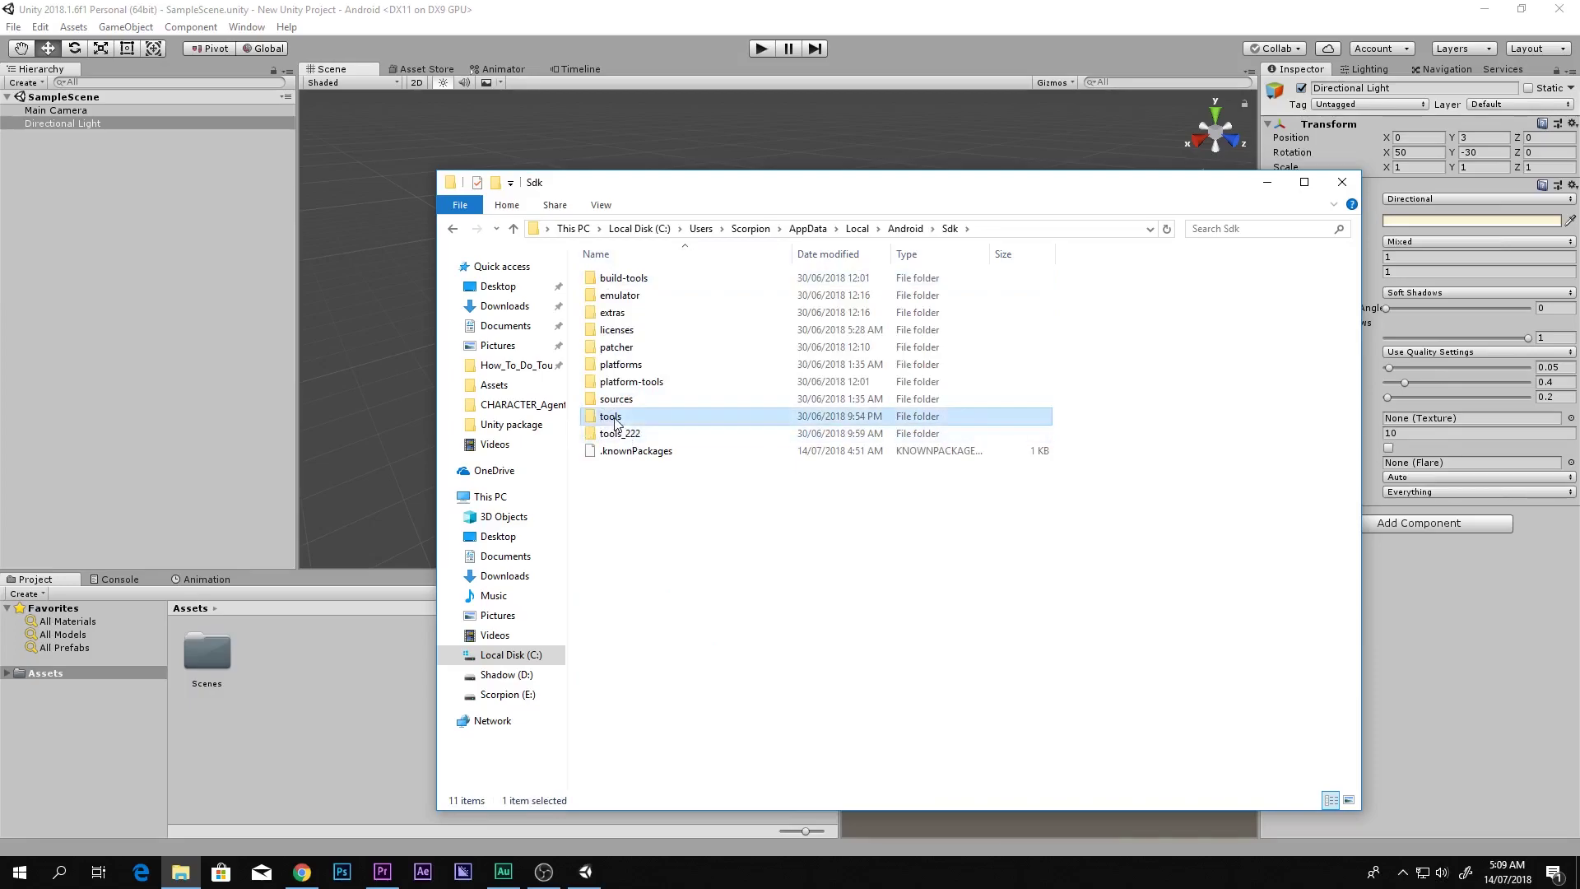
pyautogui.click(589, 434)
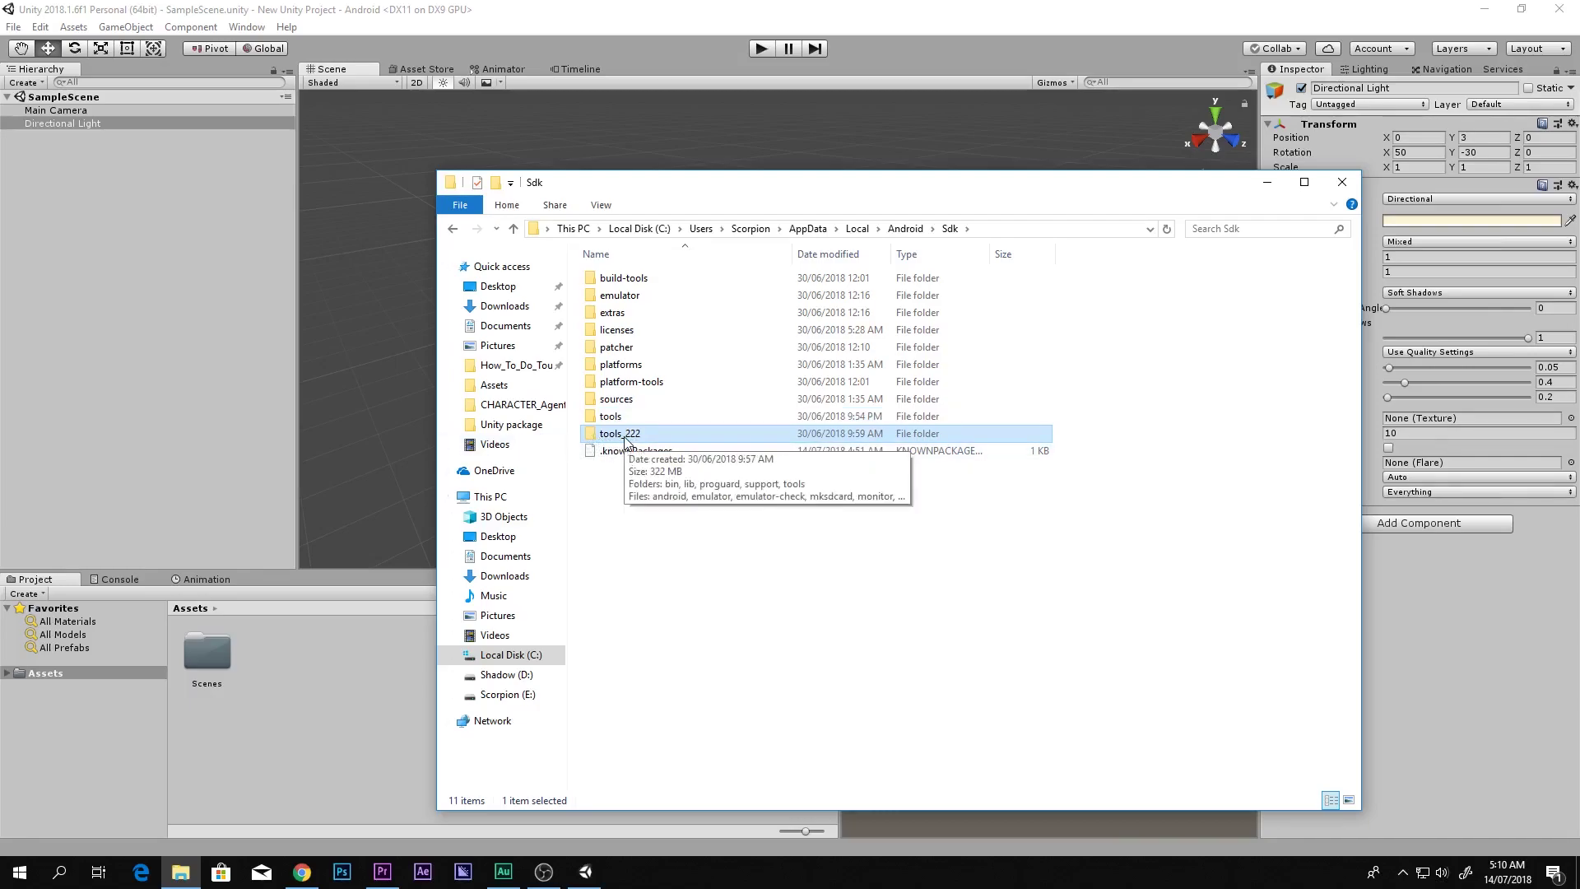
pyautogui.click(611, 417)
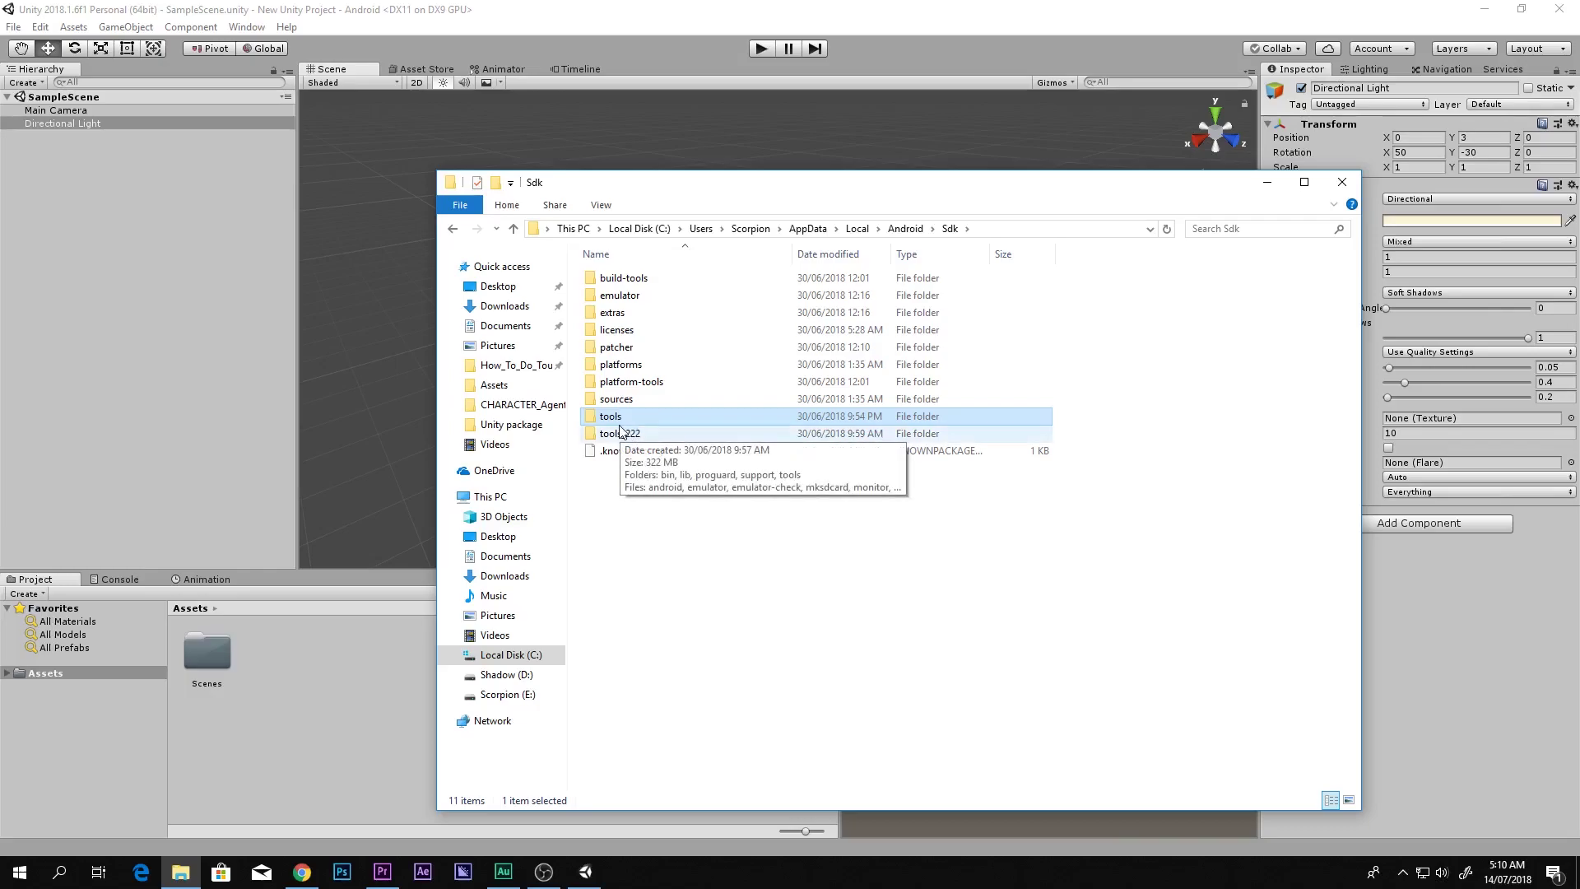
pyautogui.rightClick(711, 510)
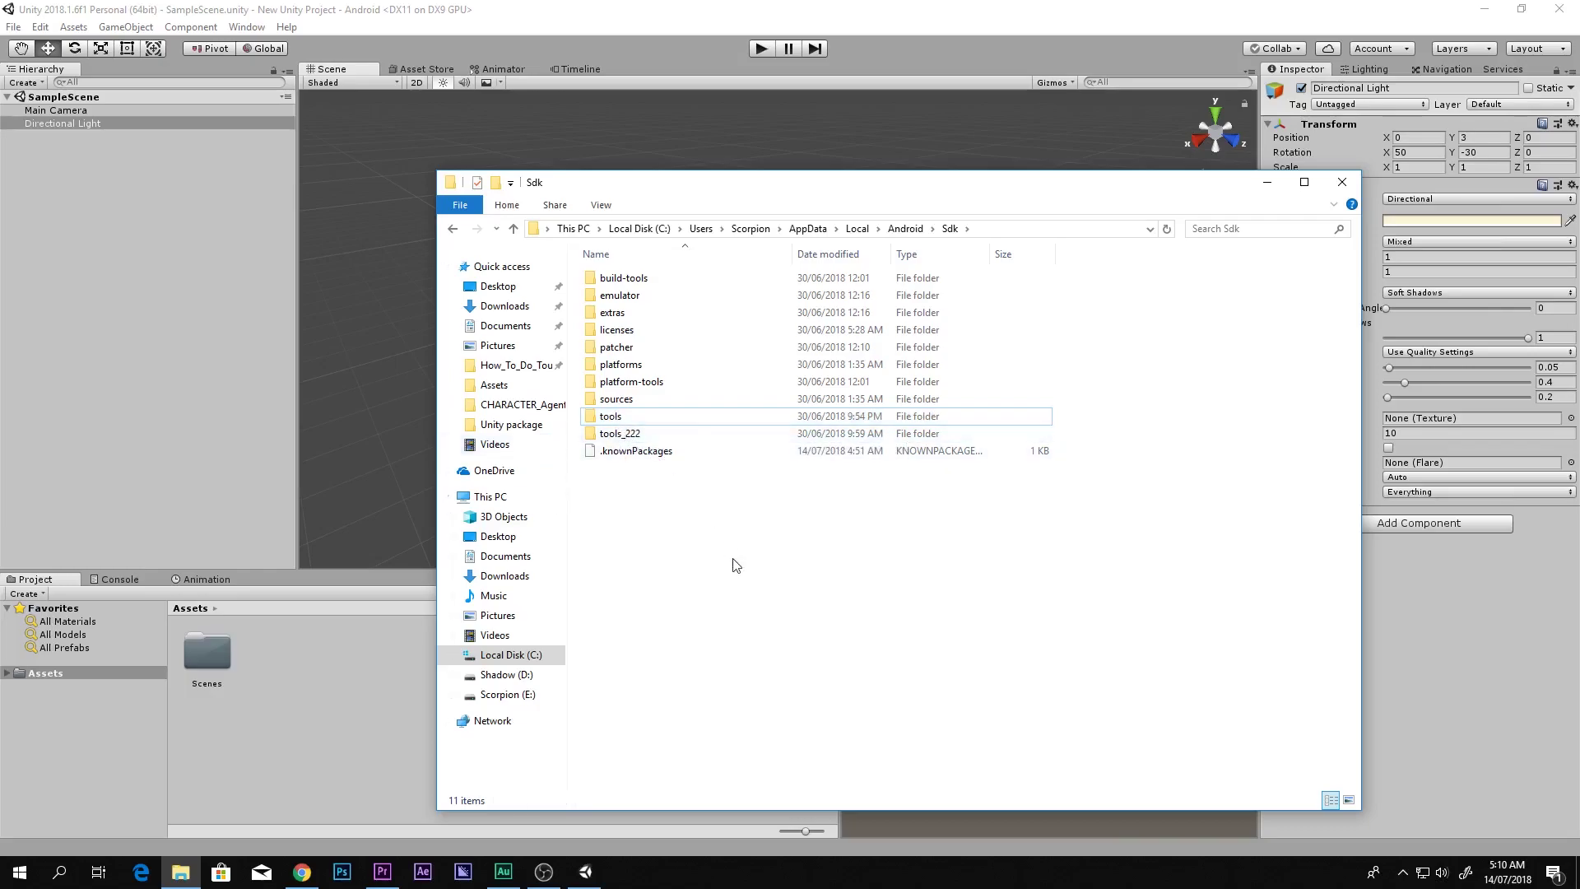
pyautogui.click(616, 664)
# - Open a second File Explorer window at Downloads\tools_r25.2.5-windows and inspect the tools folder that replaces the one in Sdk
pyautogui.click(20, 875)
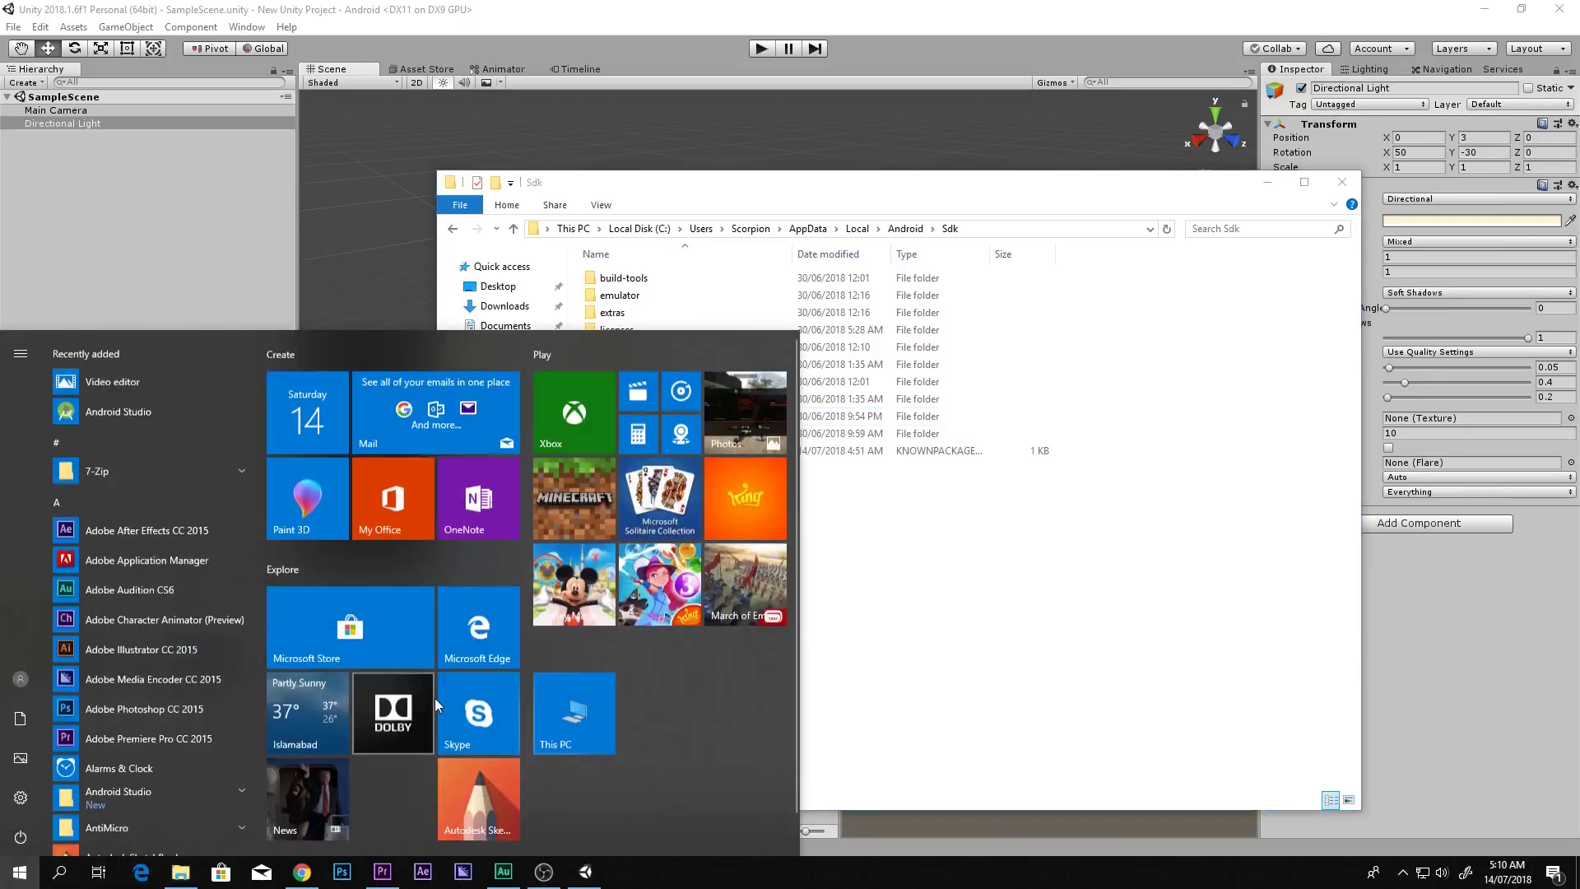
pyautogui.click(545, 713)
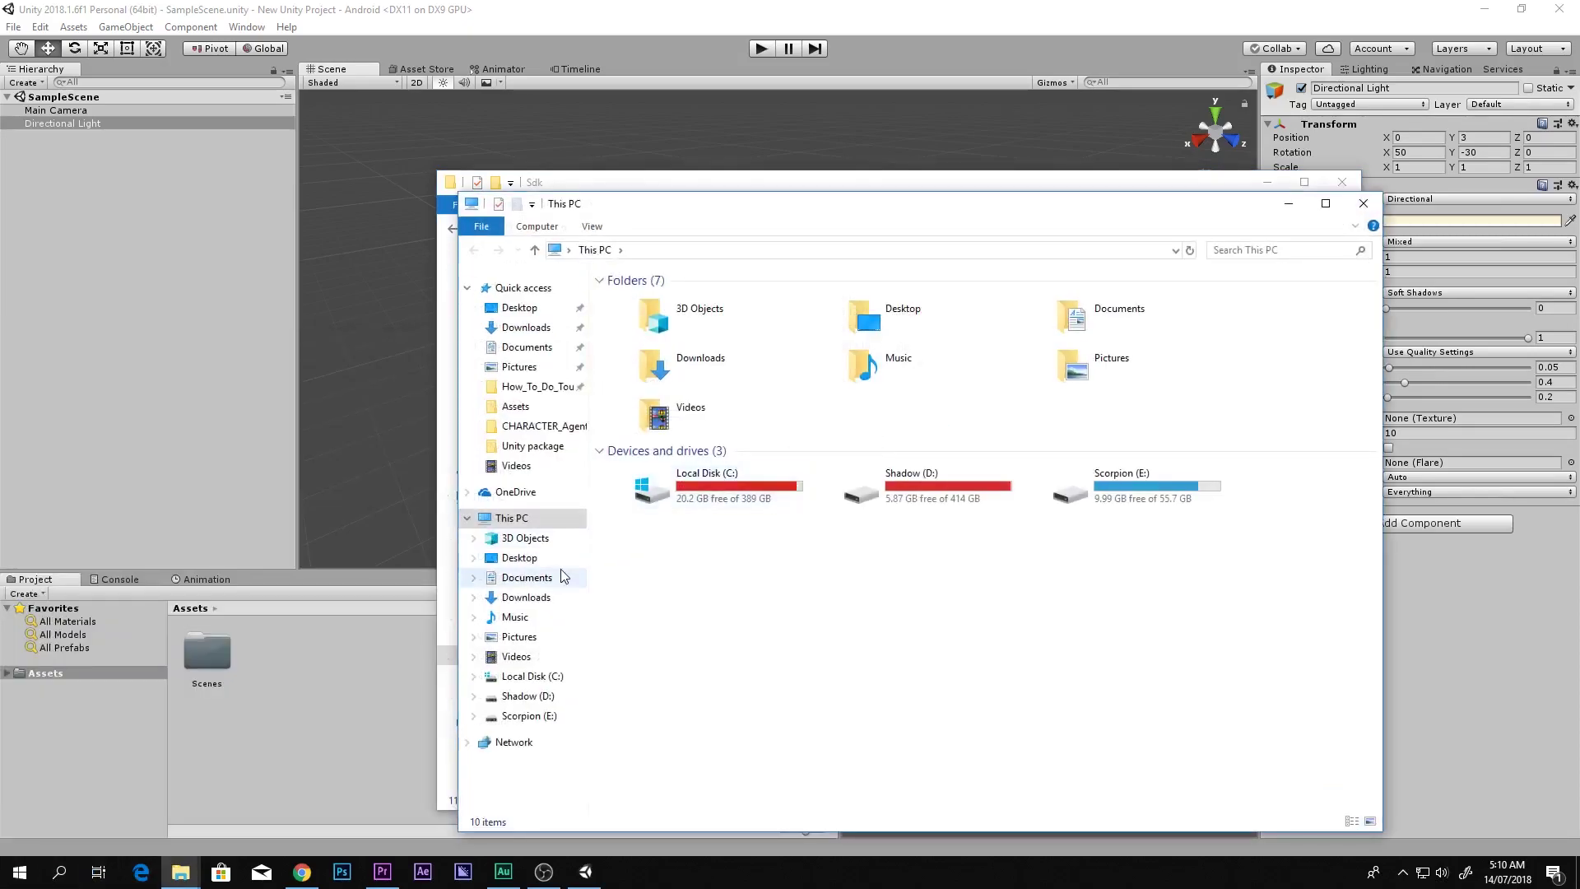
pyautogui.click(527, 597)
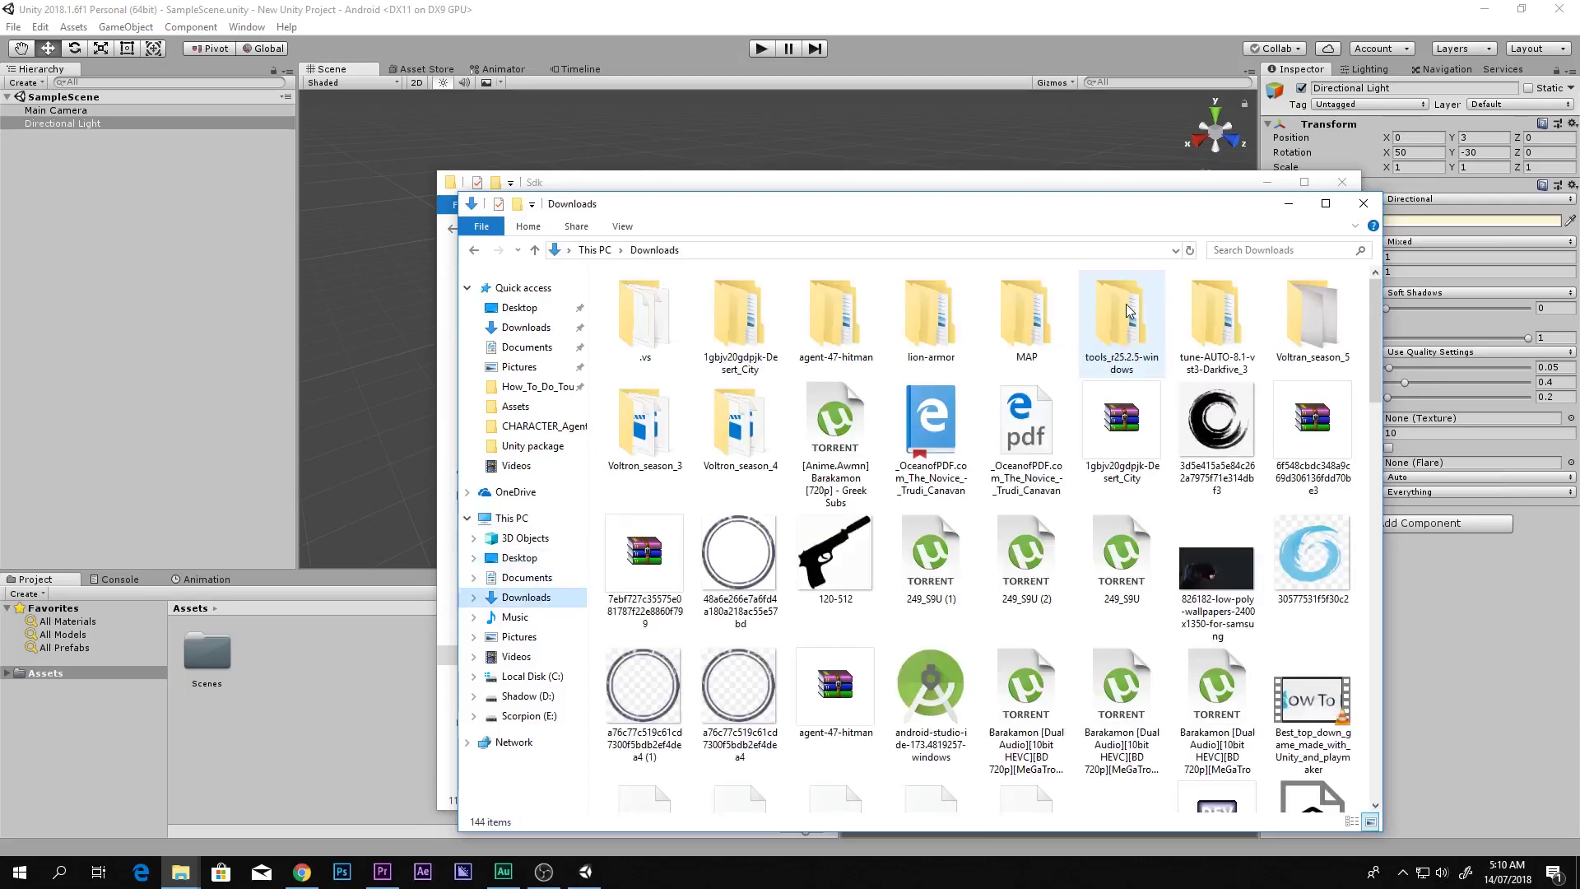
pyautogui.doubleClick(1126, 313)
pyautogui.click(635, 306)
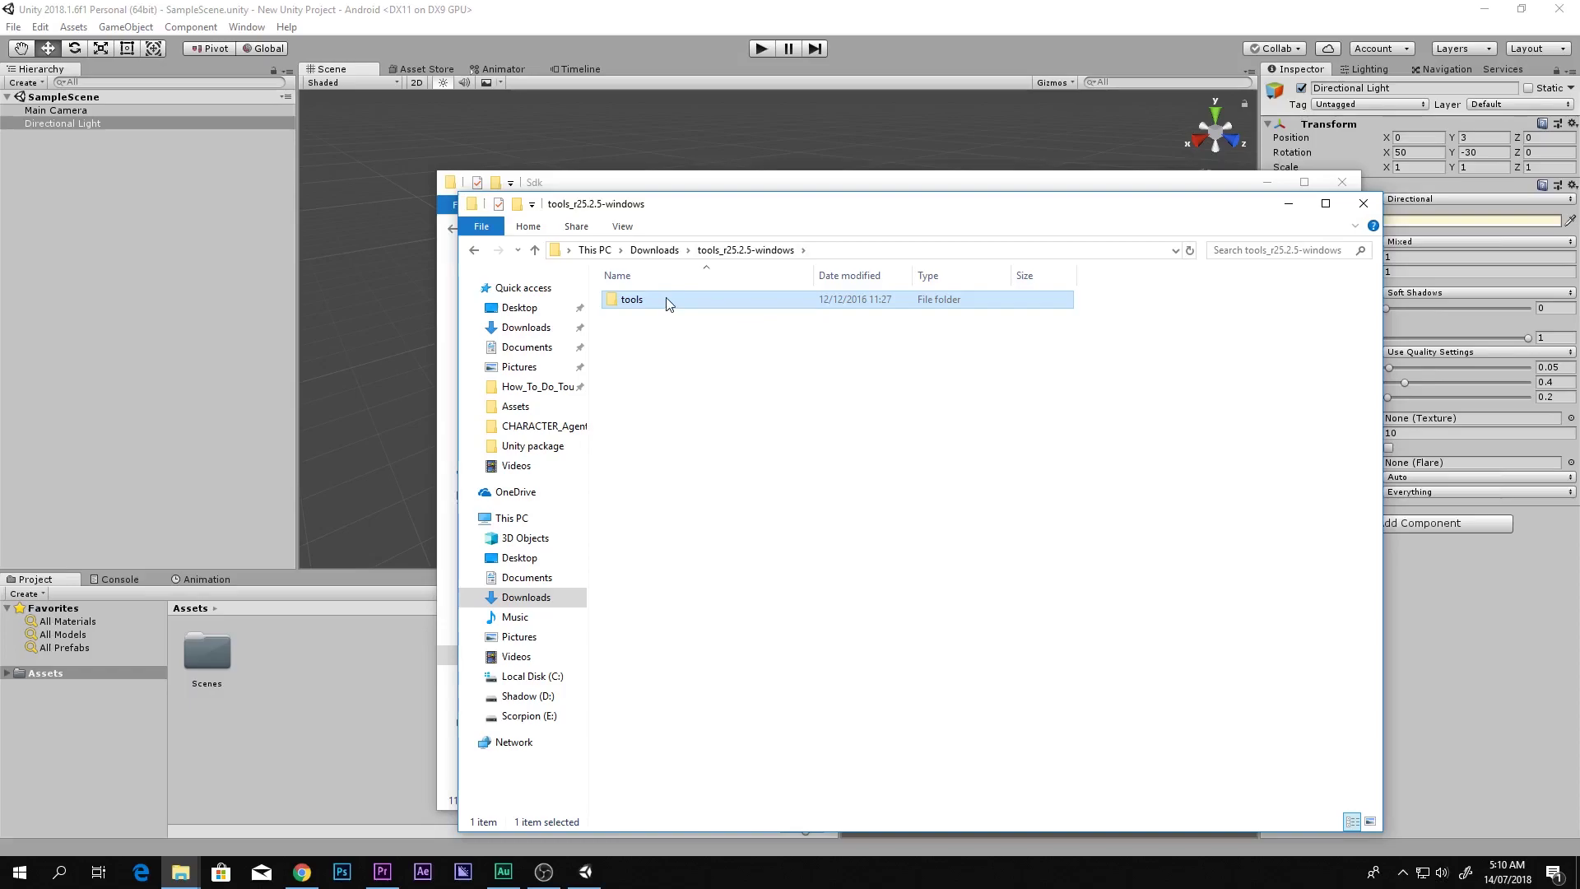
pyautogui.doubleClick(667, 303)
pyautogui.press('BackSpace')
# - Close both File Explorer windows to return to Unity
pyautogui.click(721, 183)
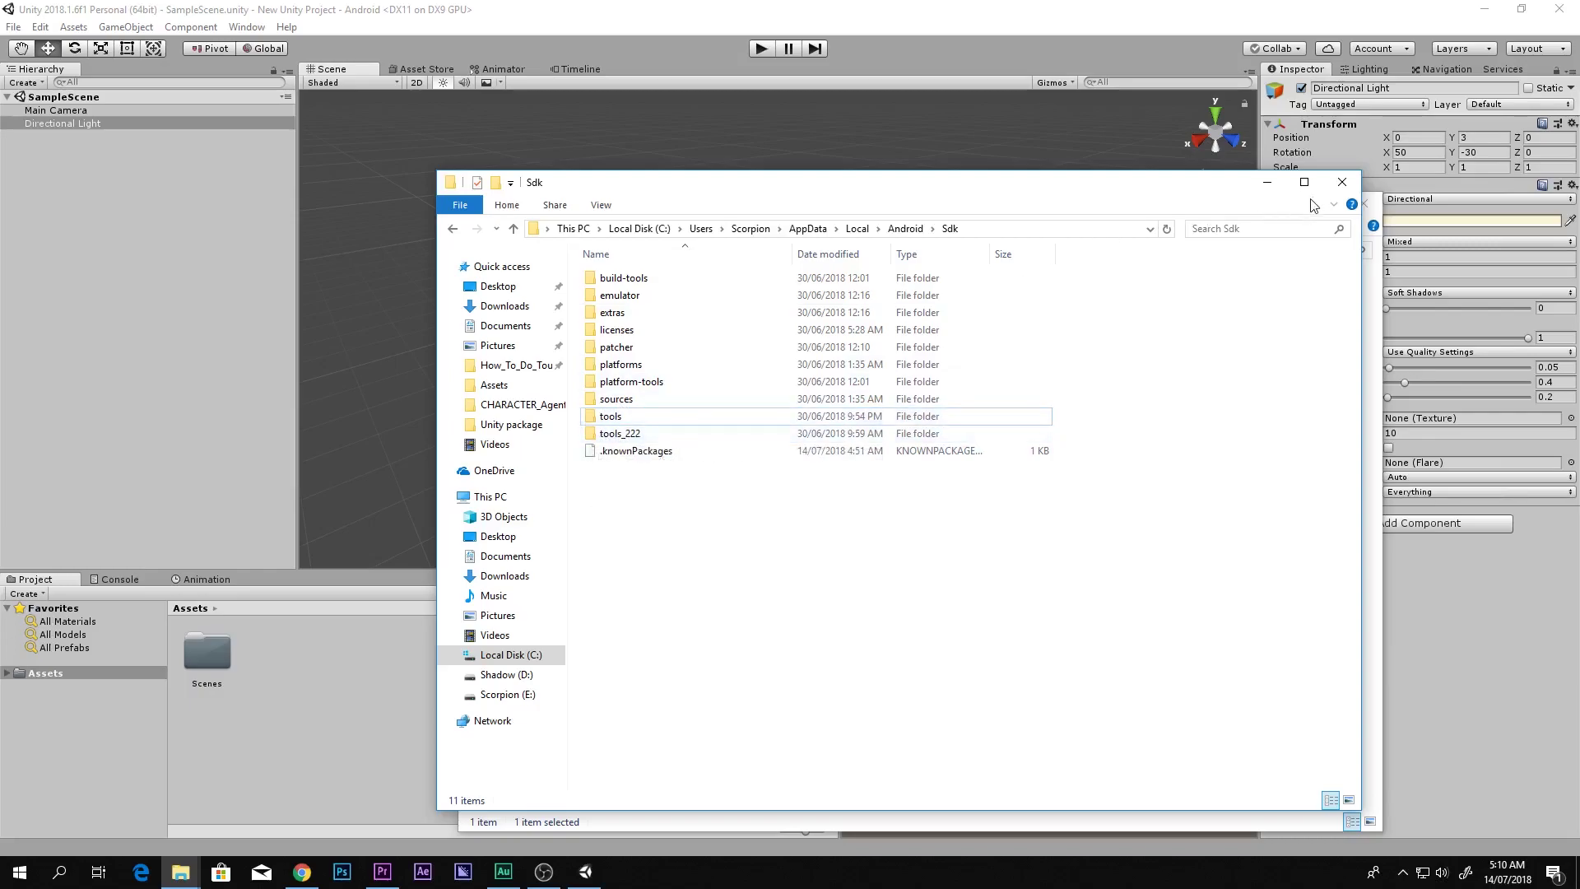
pyautogui.click(1342, 183)
pyautogui.click(1373, 195)
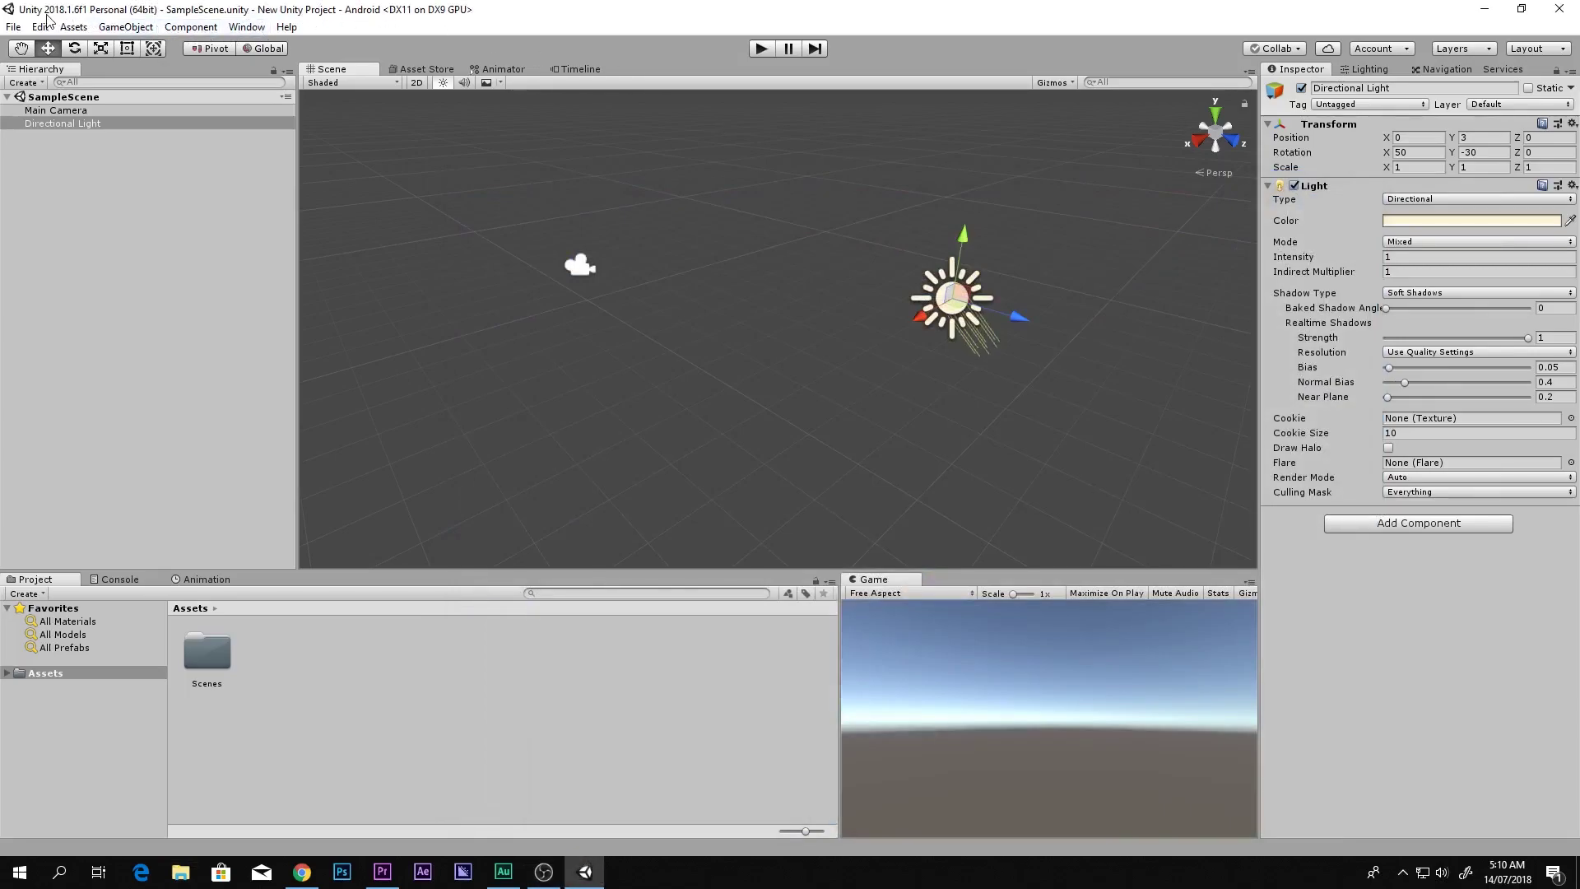
# - Open the Build Settings and try to start an Android build, then back out of it
pyautogui.moveTo(563, 320); pyautogui.dragTo(321, 221, button='right')
pyautogui.click(12, 26)
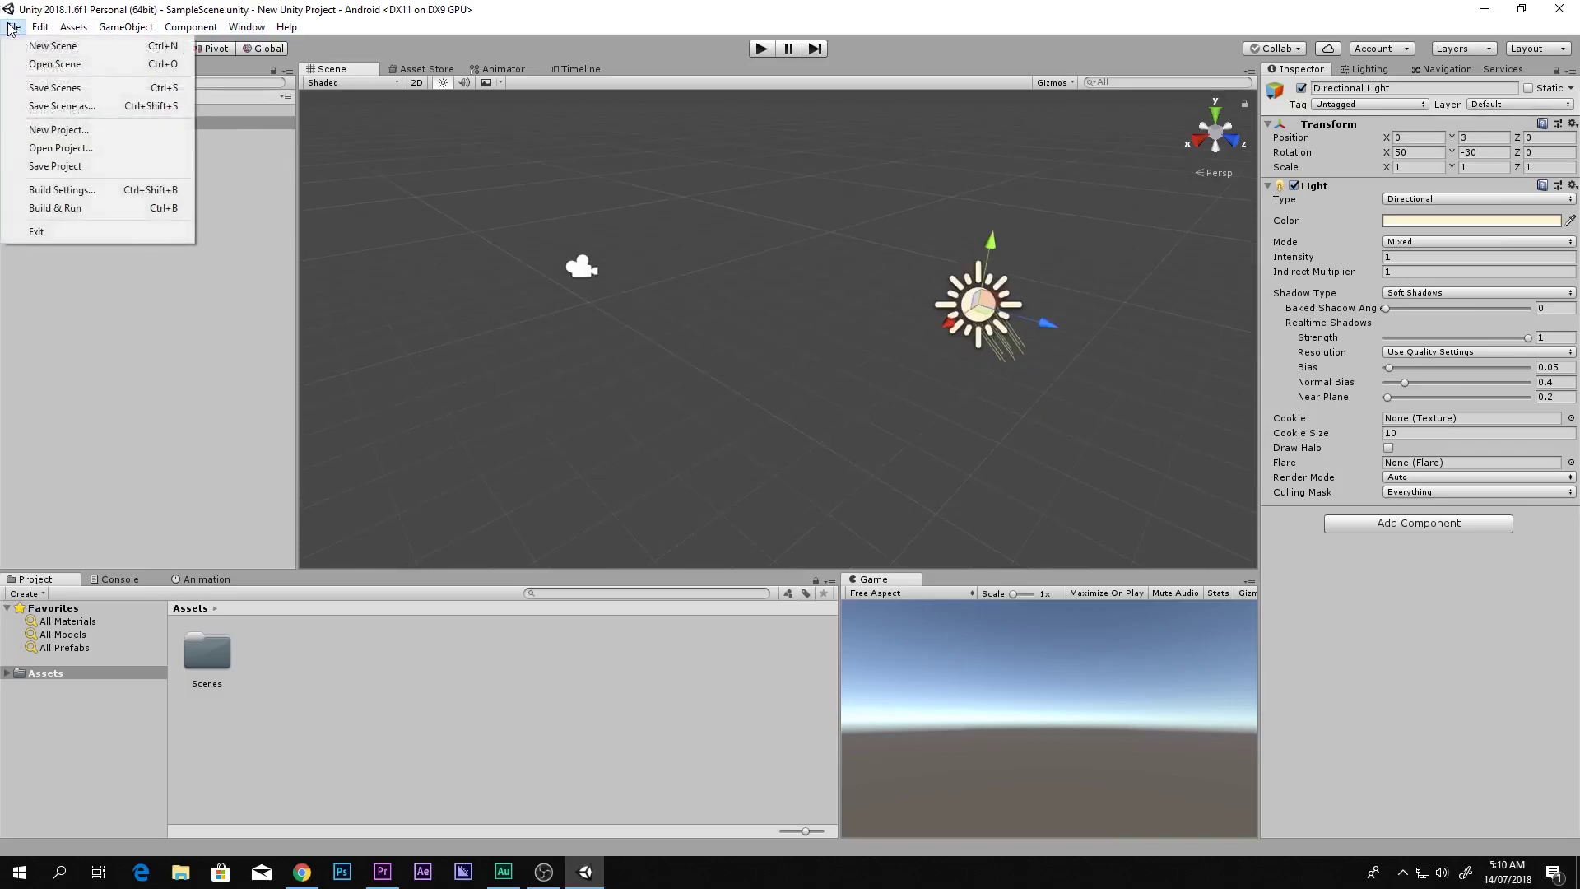
pyautogui.click(90, 189)
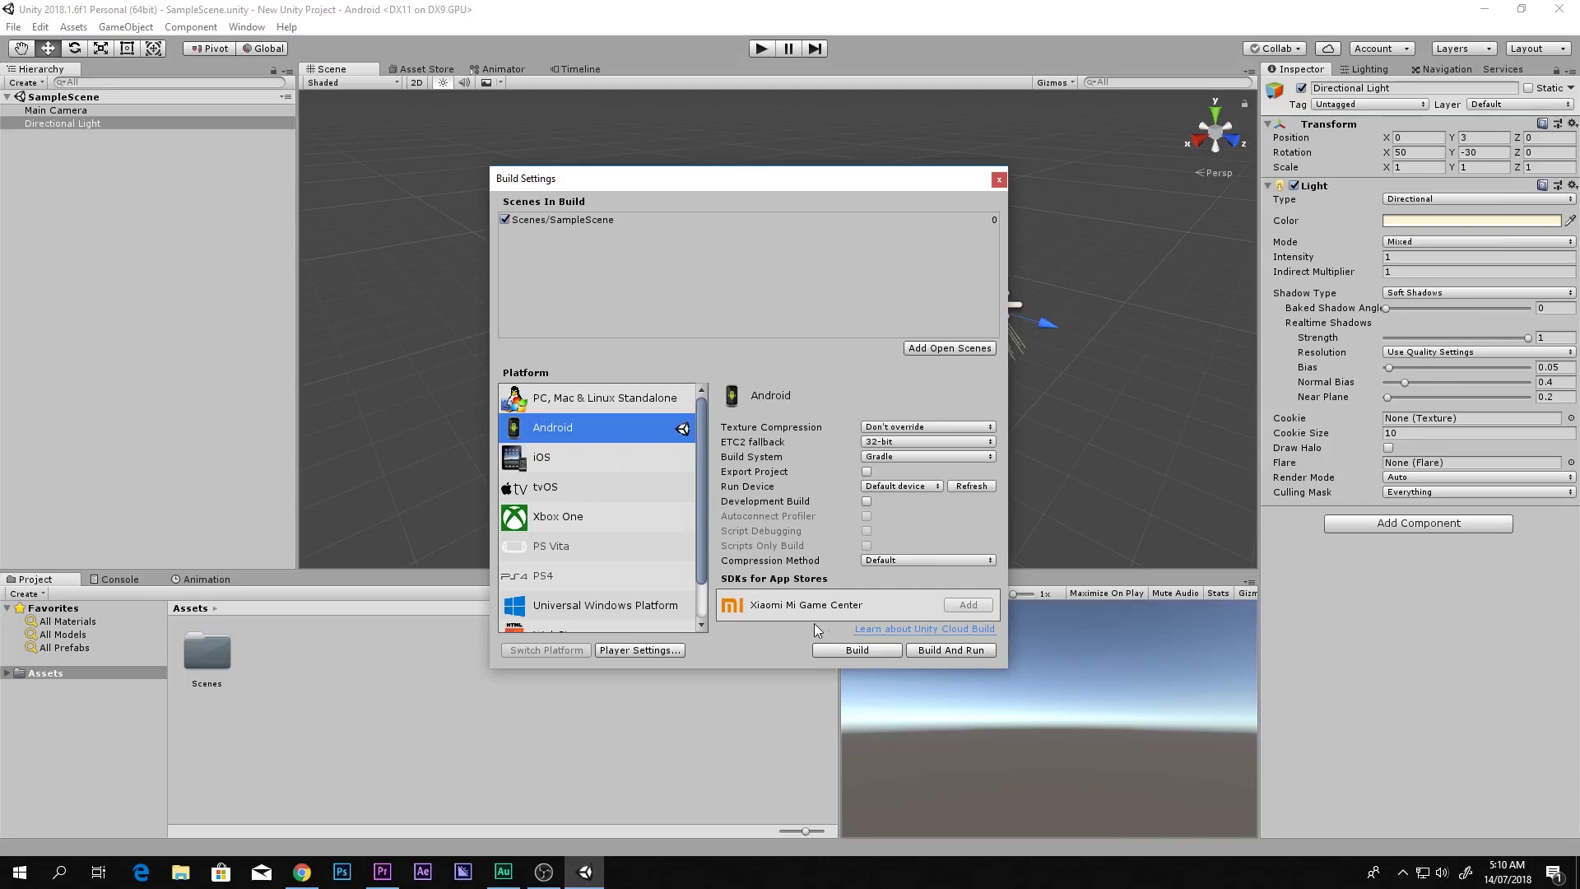
pyautogui.click(856, 650)
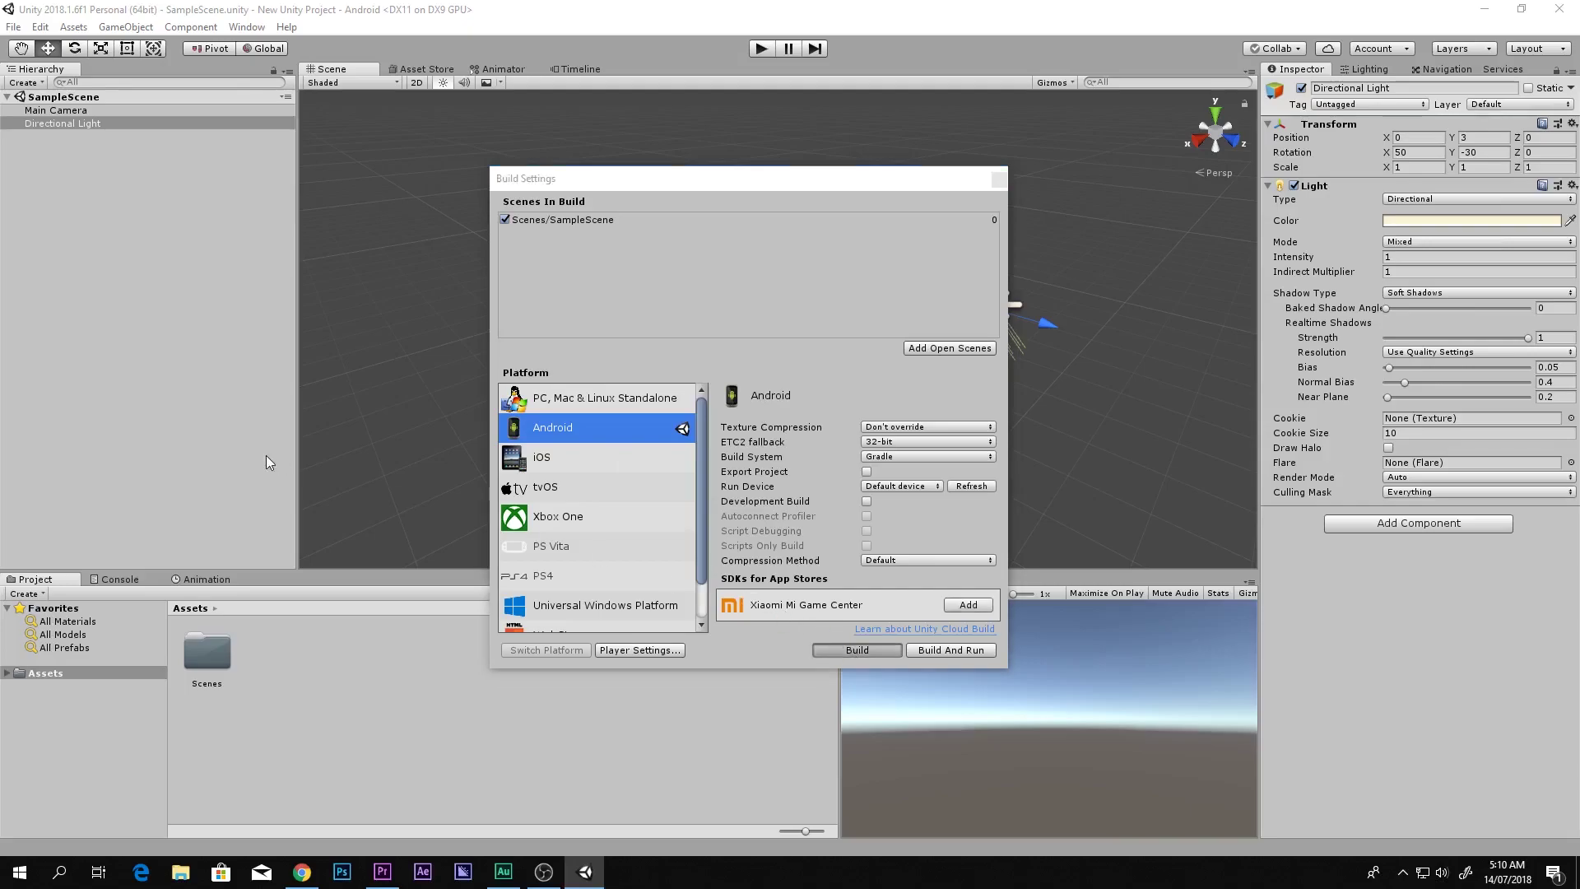
pyautogui.click(704, 453)
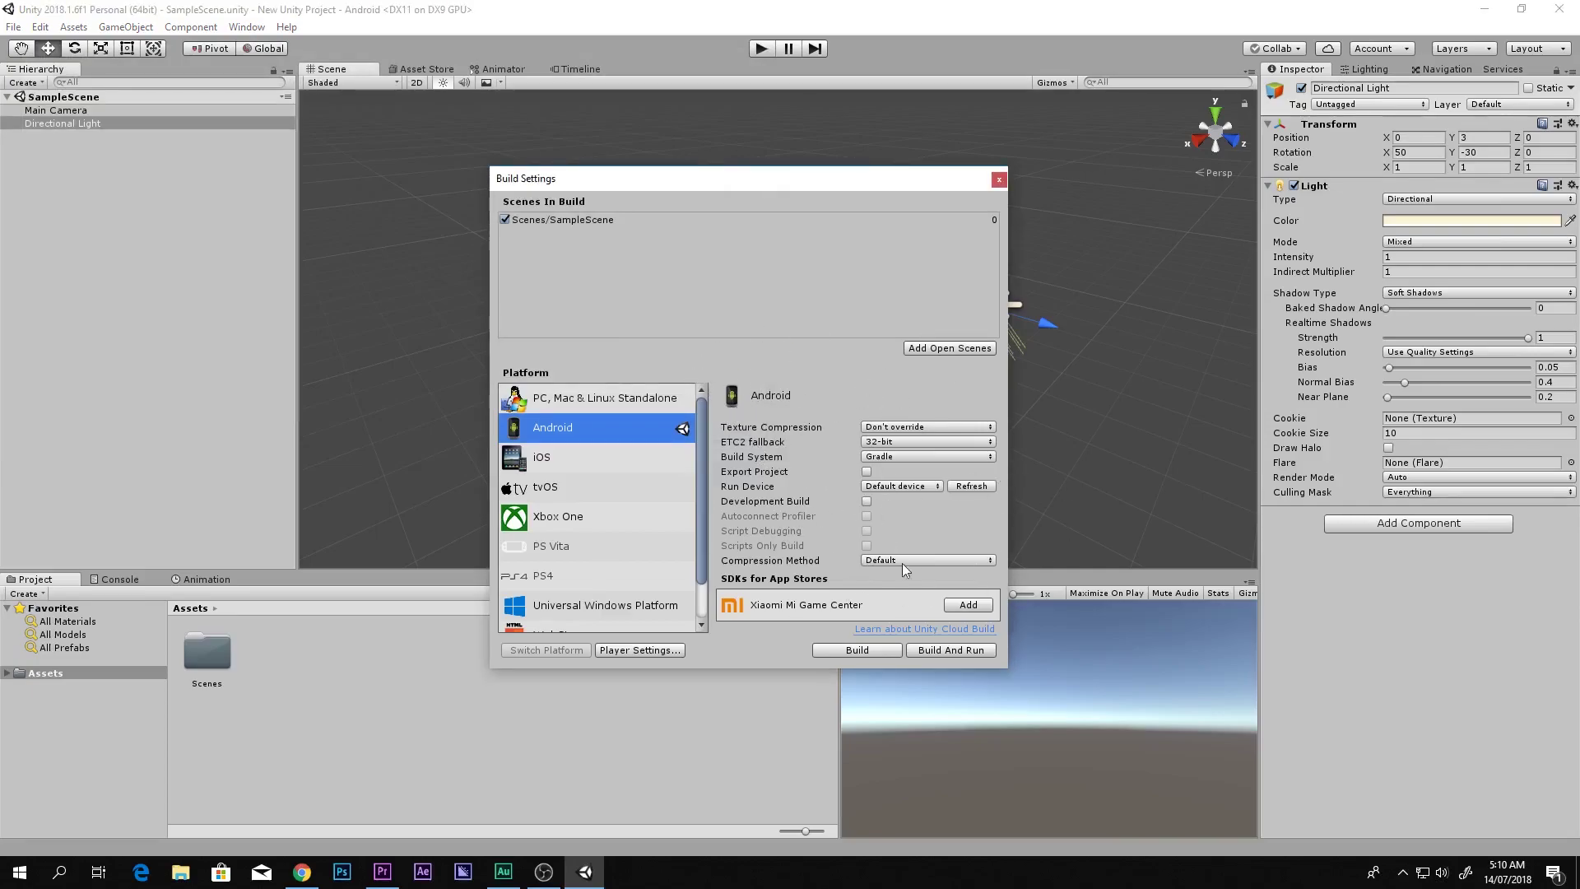
# - Select the iOS platform in the Build Settings and open its module download page
pyautogui.click(570, 458)
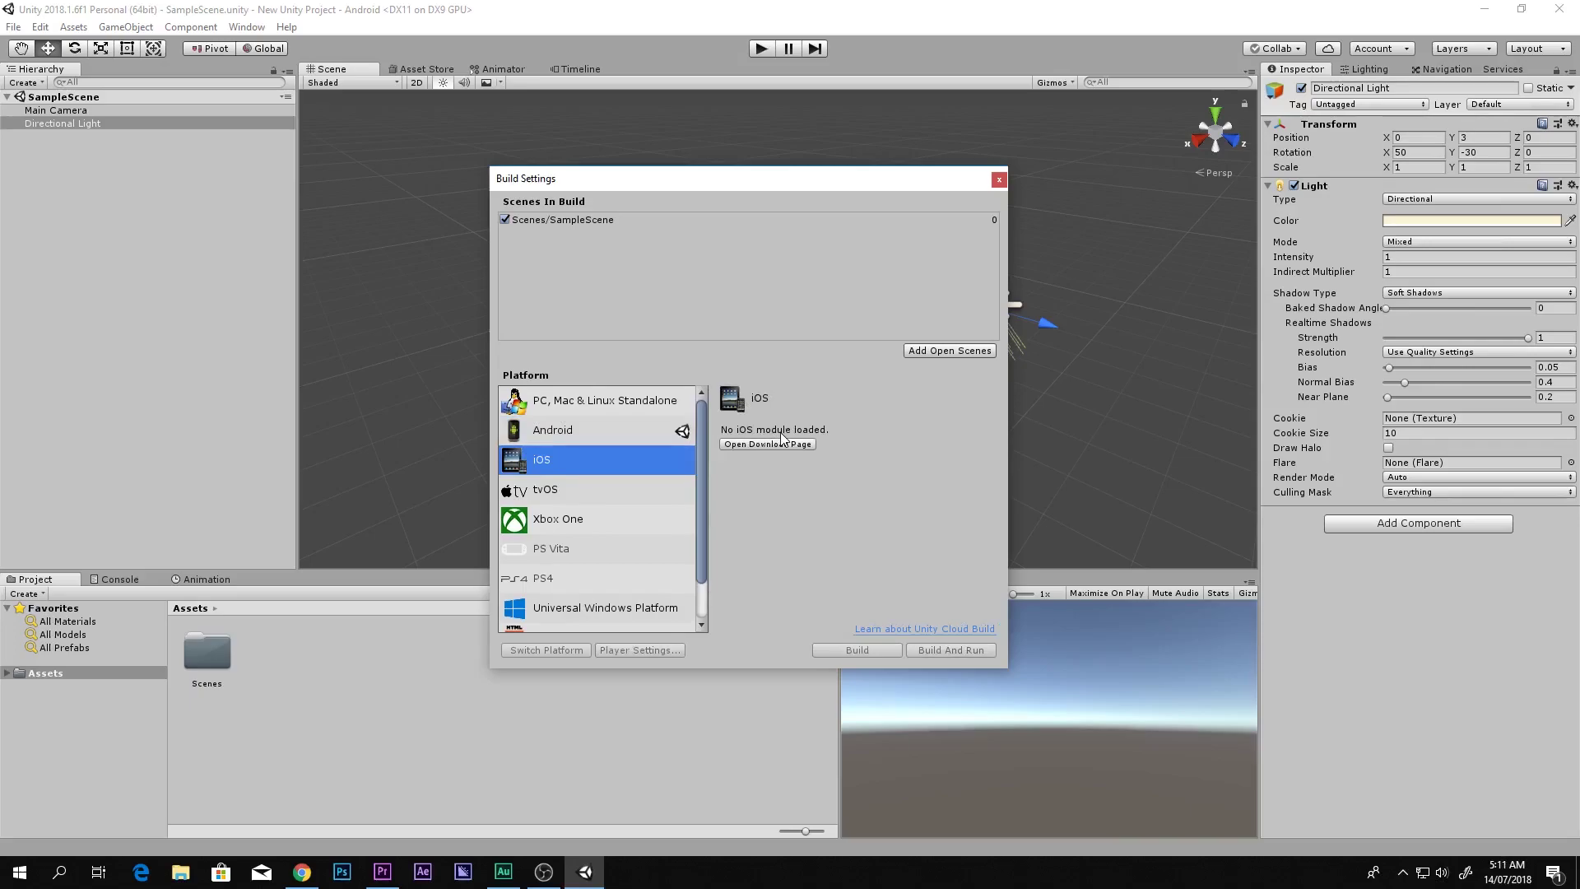
pyautogui.press('Up')
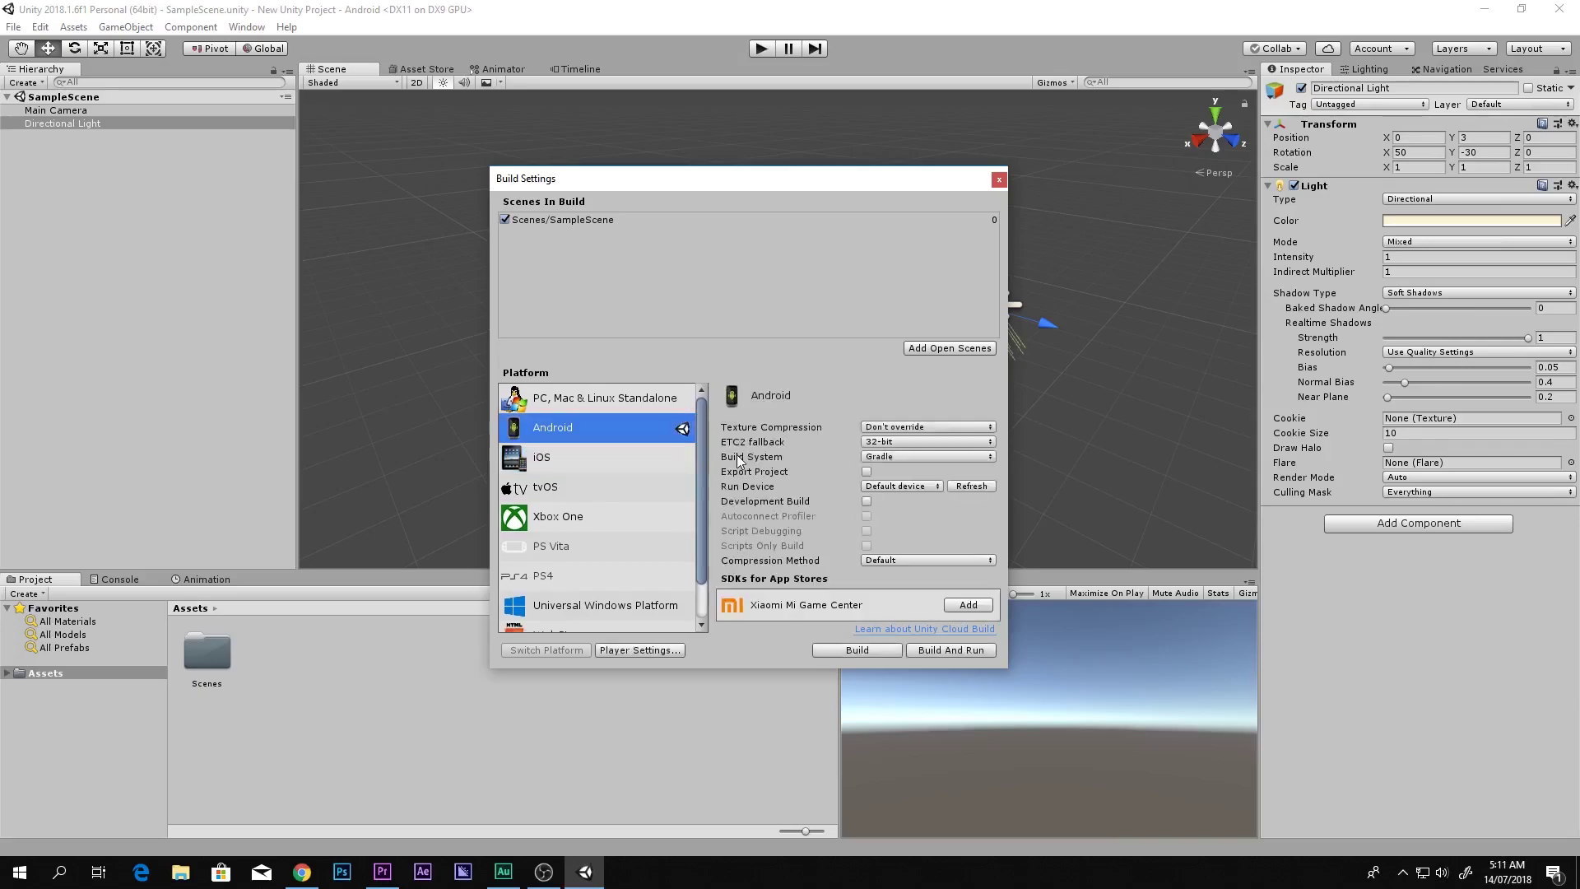
pyautogui.click(619, 463)
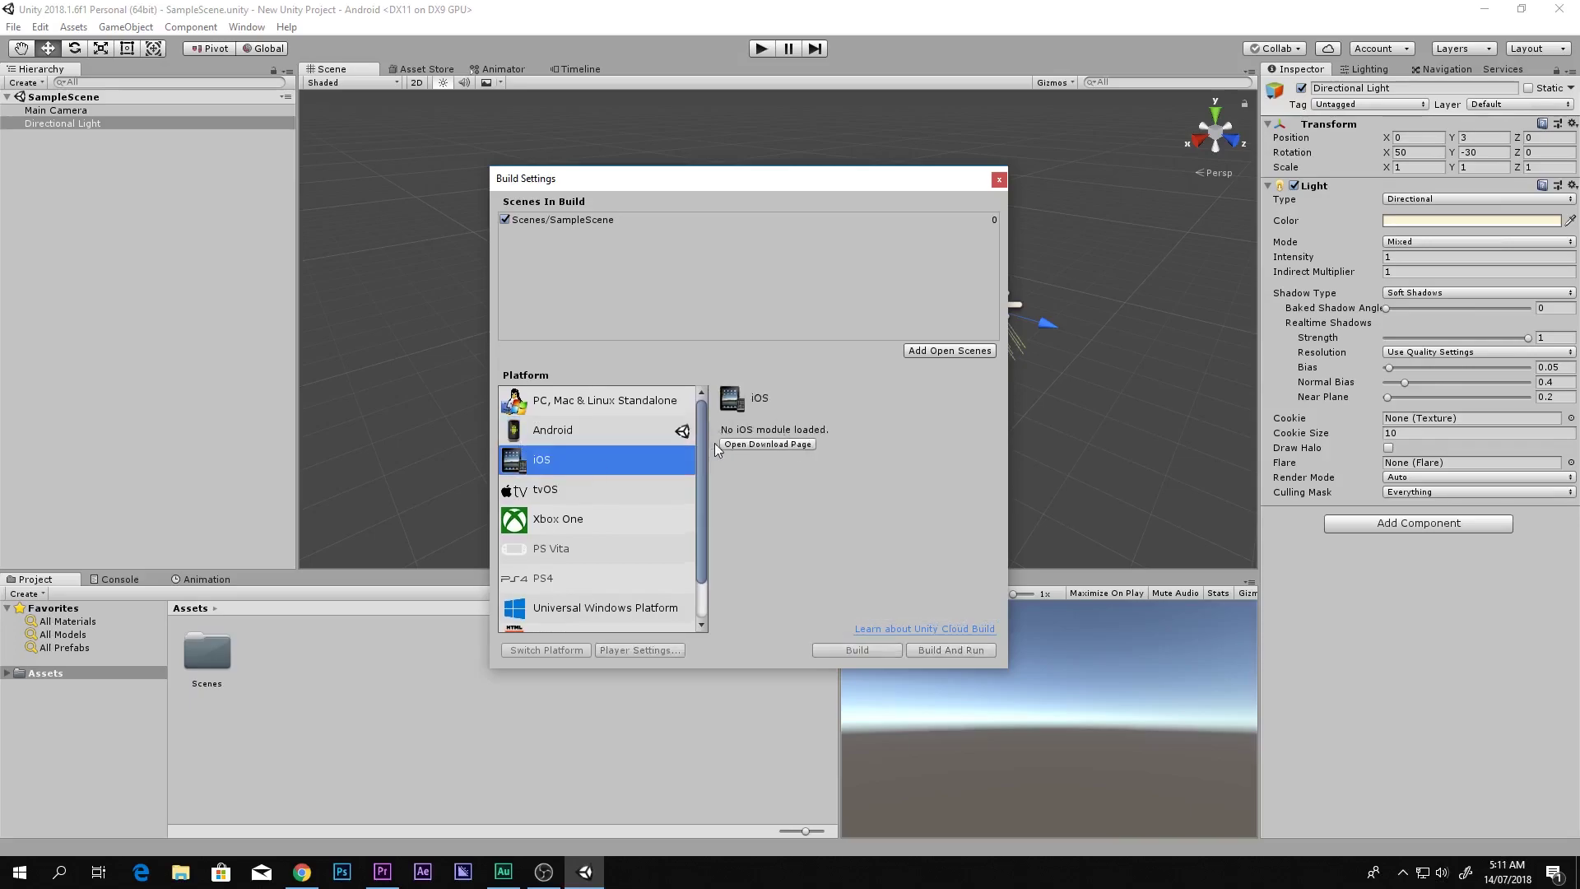
pyautogui.click(737, 446)
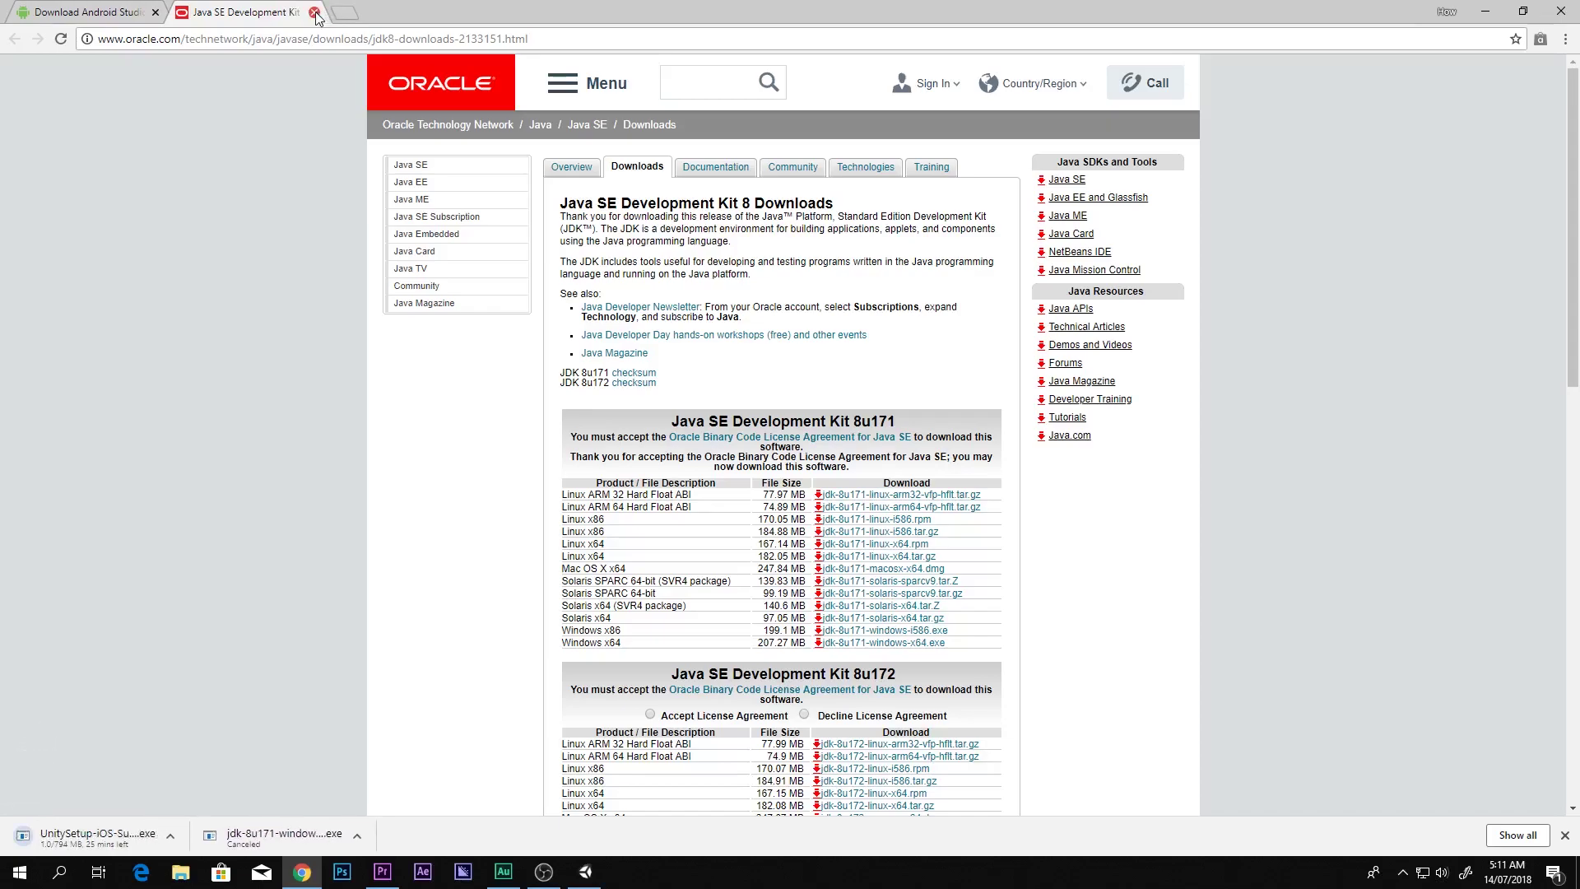
# - Cancel the UnitySetup-iOS download in the browser and switch back to Unity
pyautogui.click(171, 836)
pyautogui.click(206, 810)
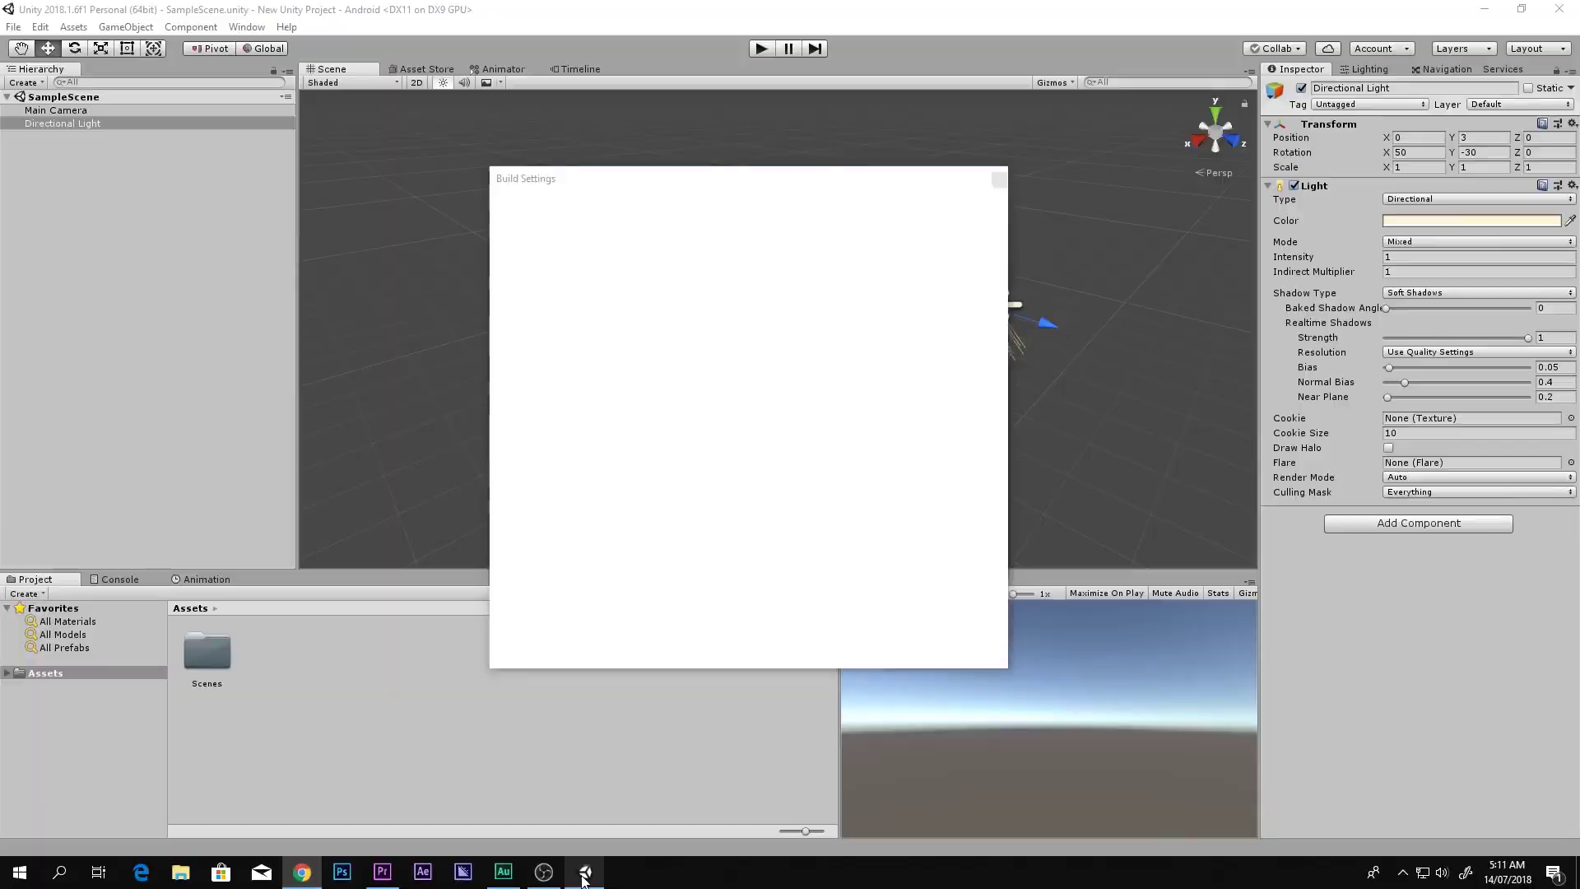
pyautogui.click(585, 872)
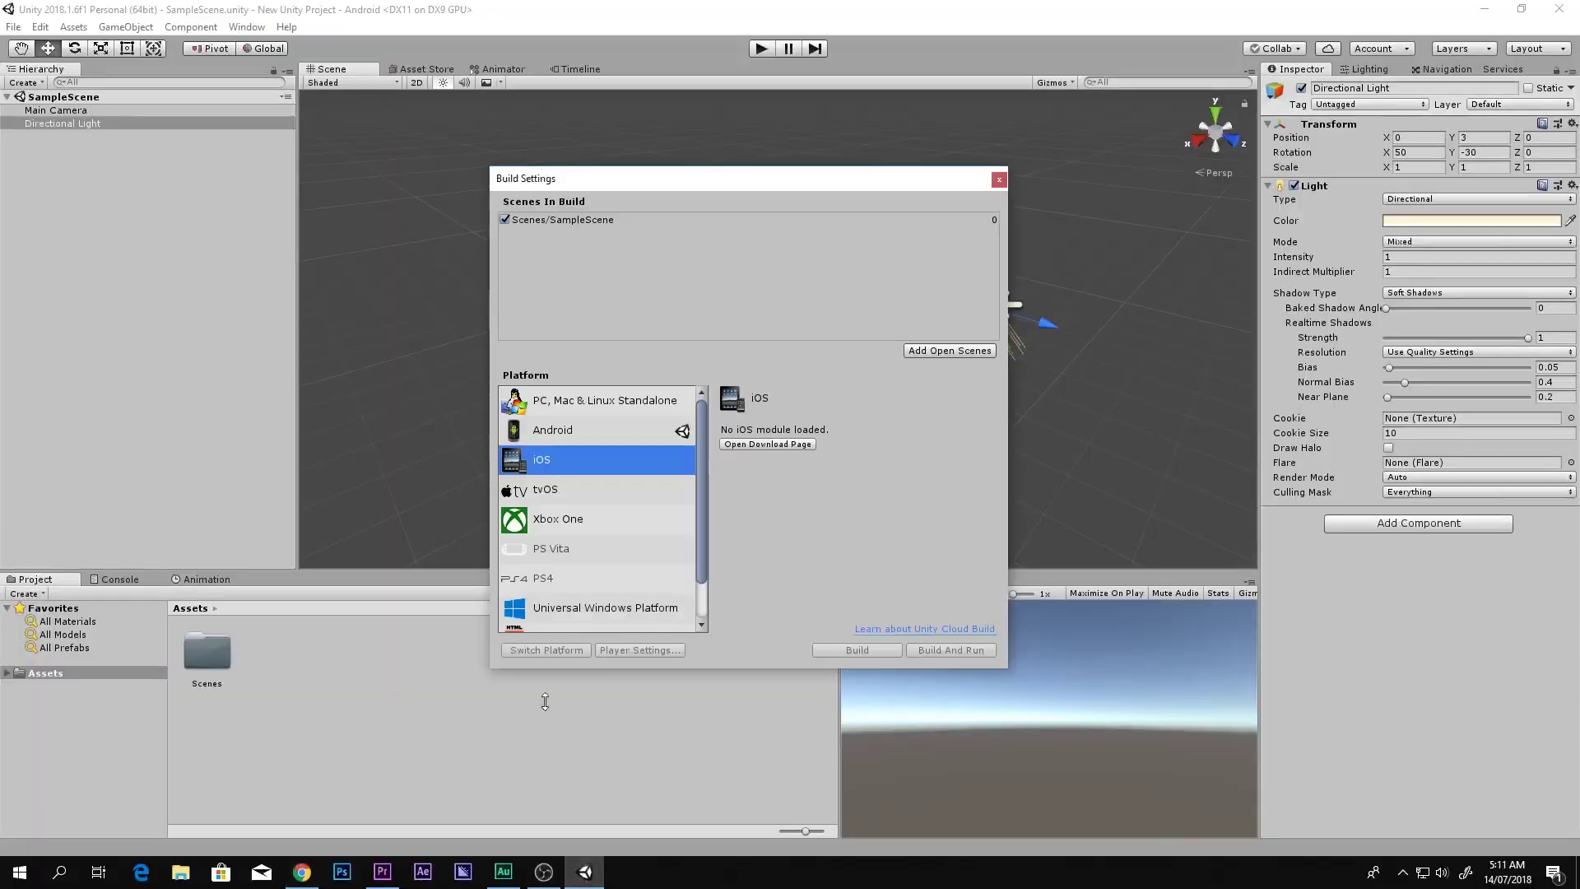
# - Locate the UnityDownloadAssistant-2018.1.6f1 installer in the Downloads folder in File Explorer, checking it against the Unity editor's version
pyautogui.click(182, 871)
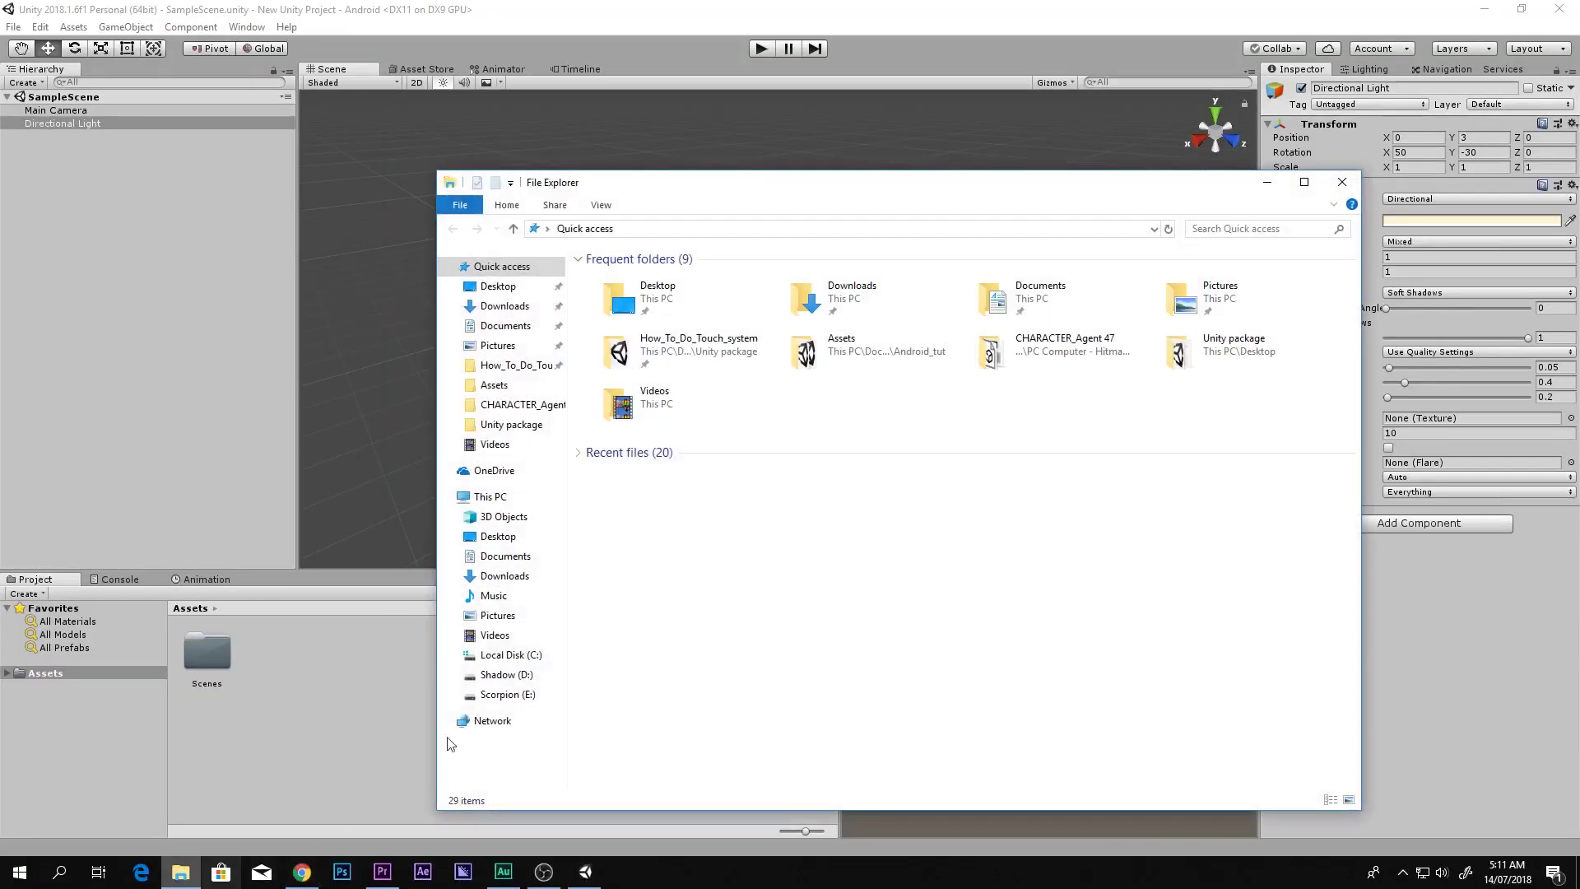
pyautogui.click(517, 555)
pyautogui.click(515, 579)
pyautogui.scroll(-10, 1040, 461)
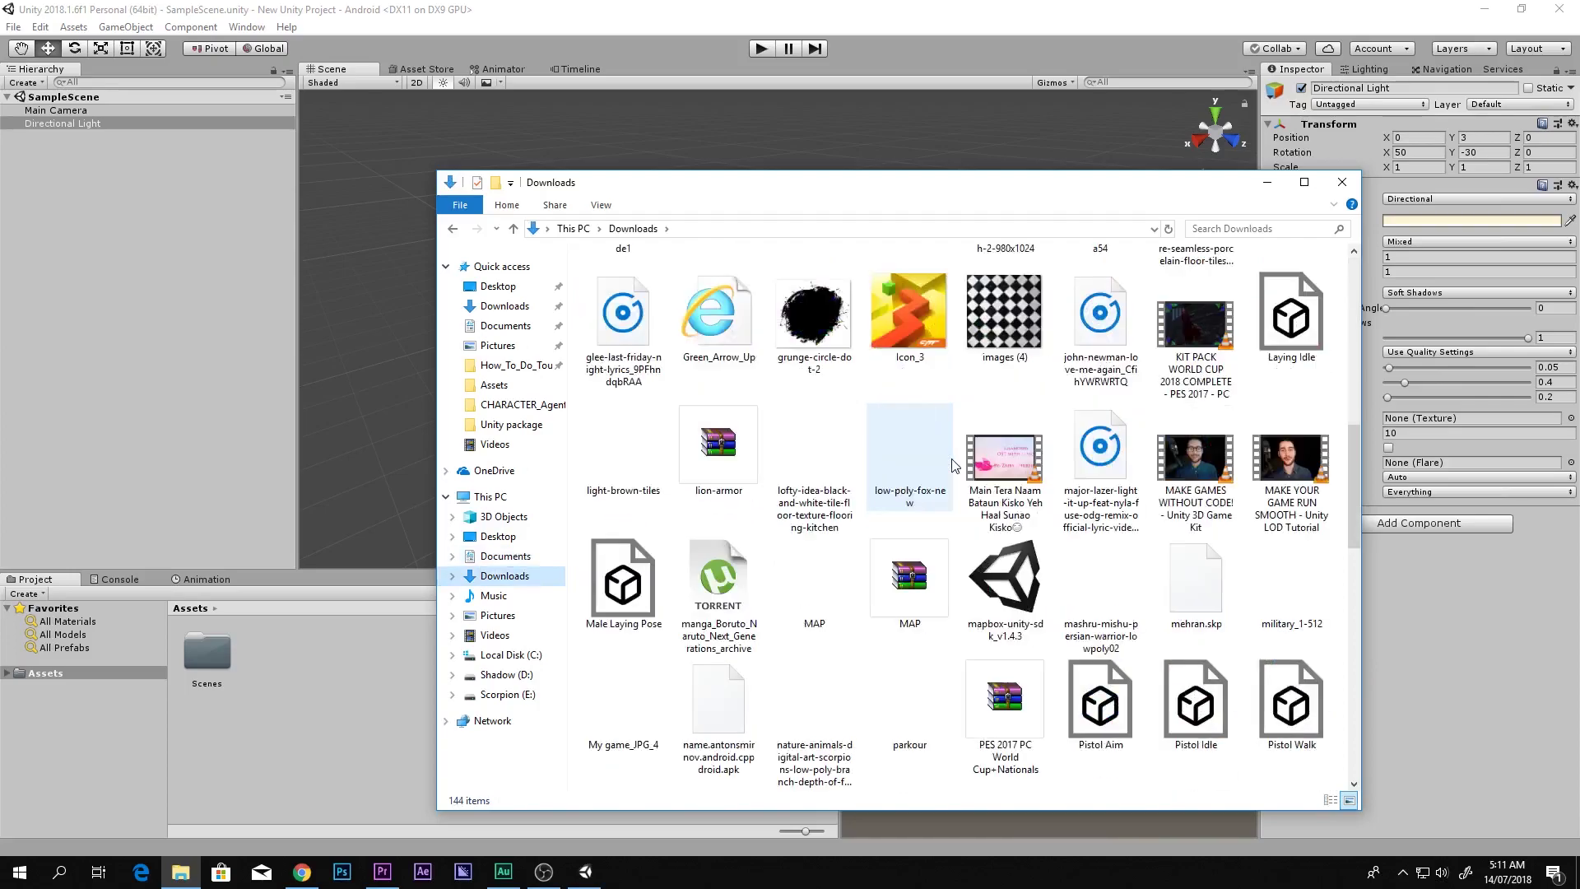
pyautogui.scroll(-10, 1040, 461)
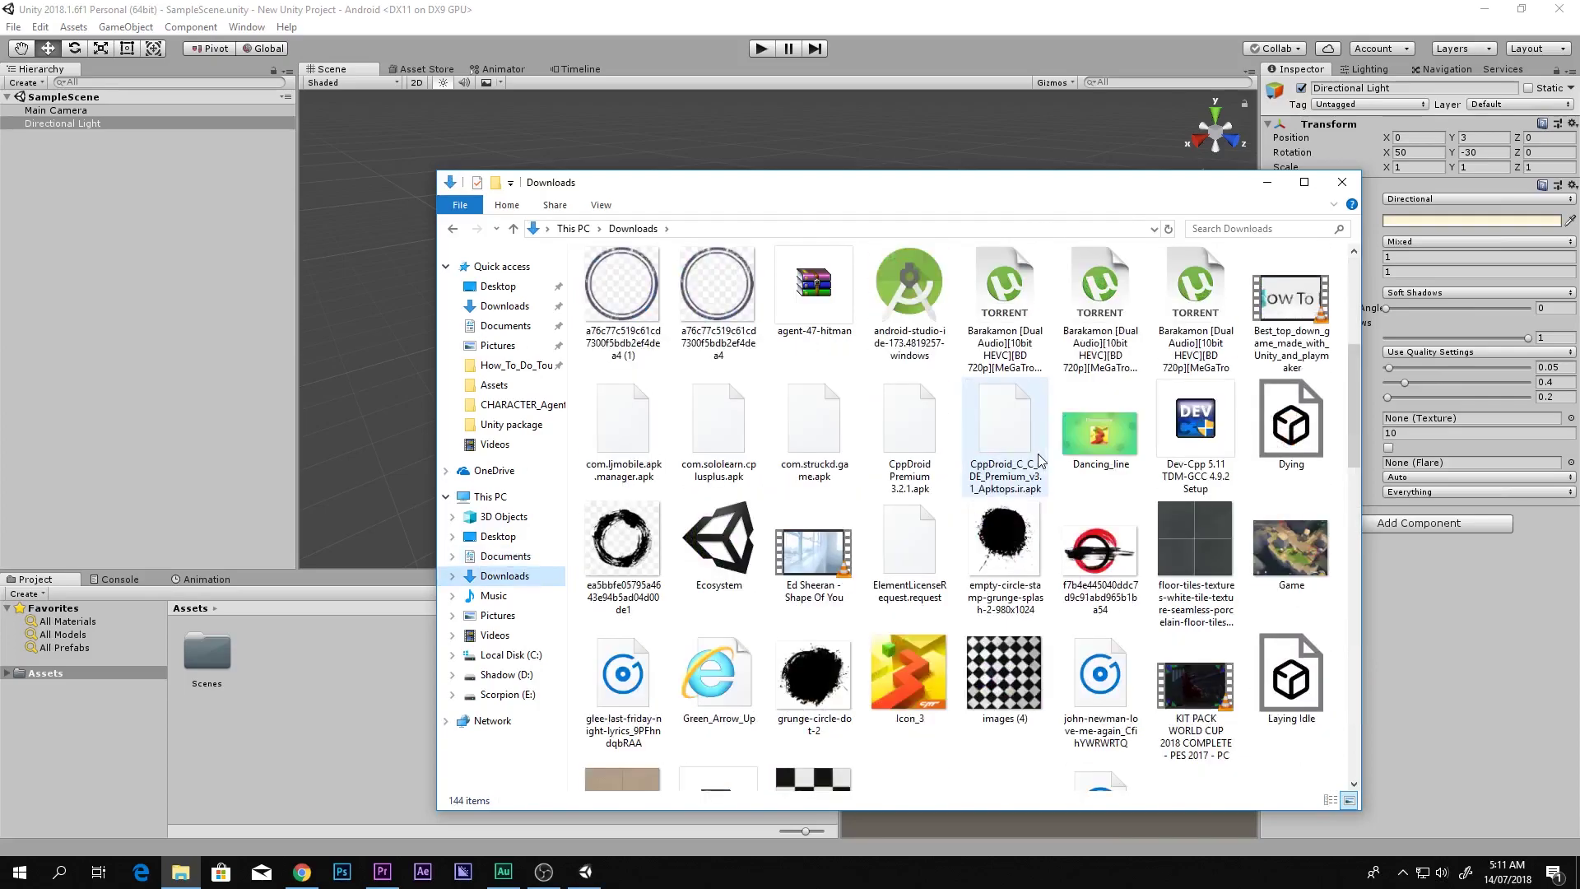
pyautogui.click(819, 336)
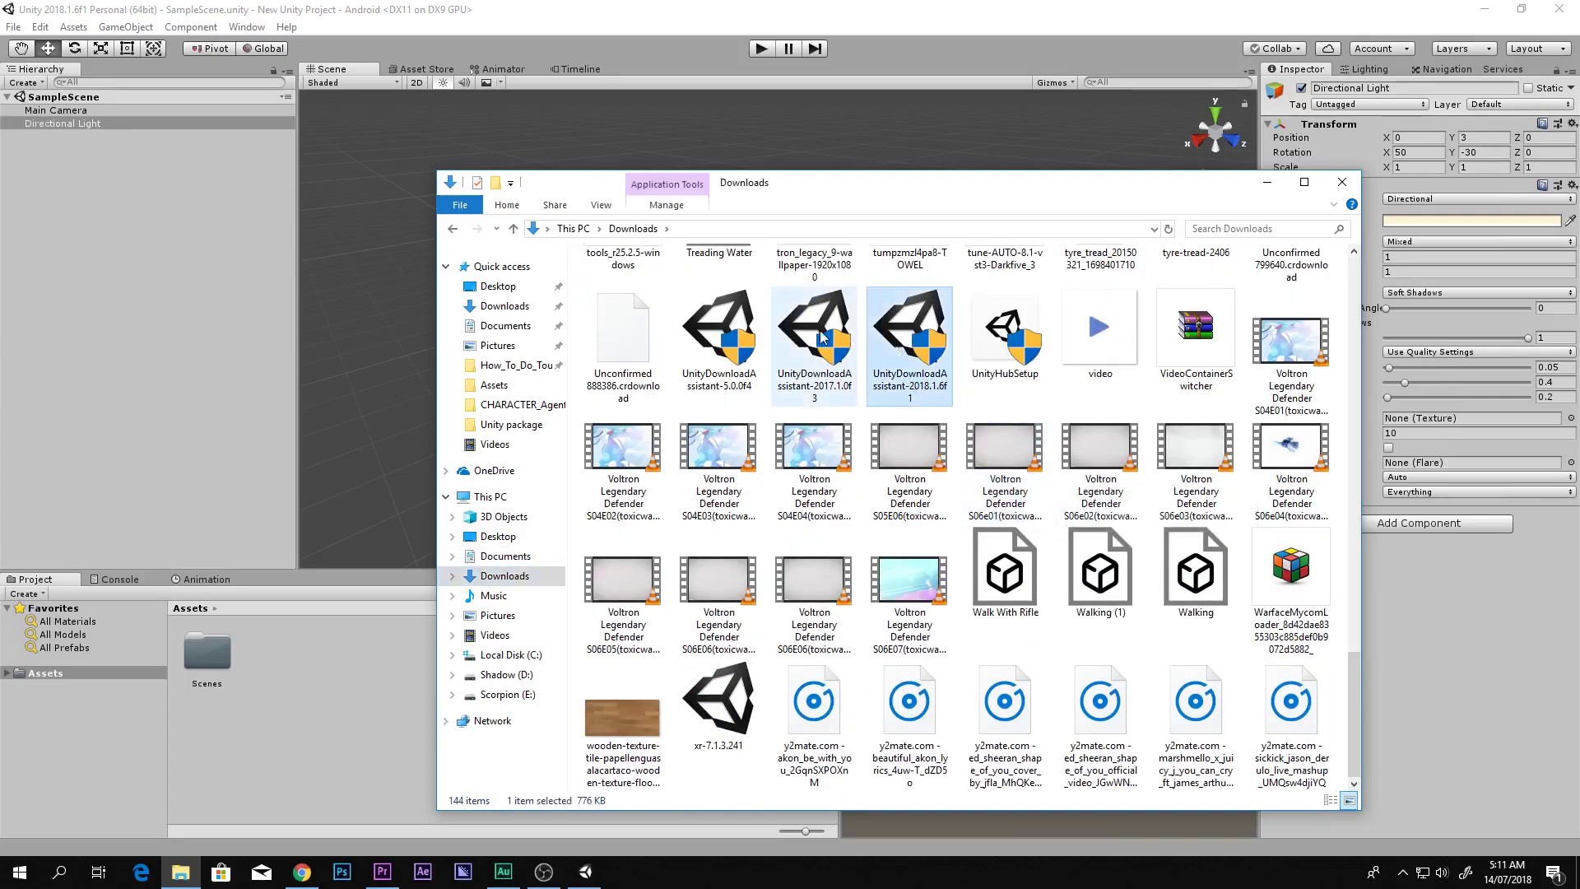
pyautogui.click(755, 333)
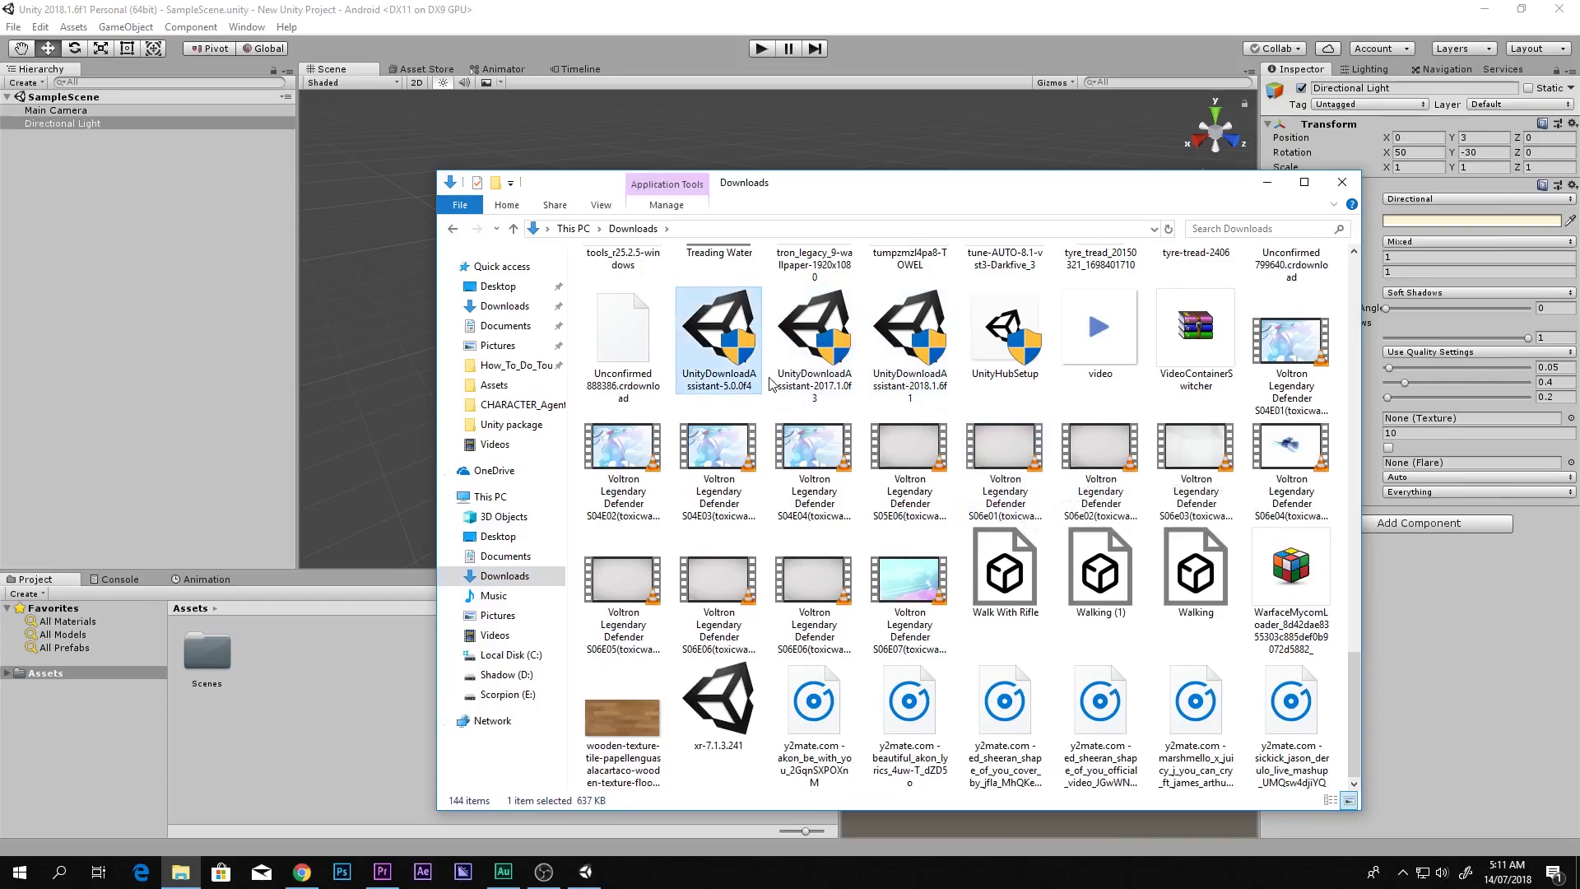
pyautogui.scroll(3, 731, 716)
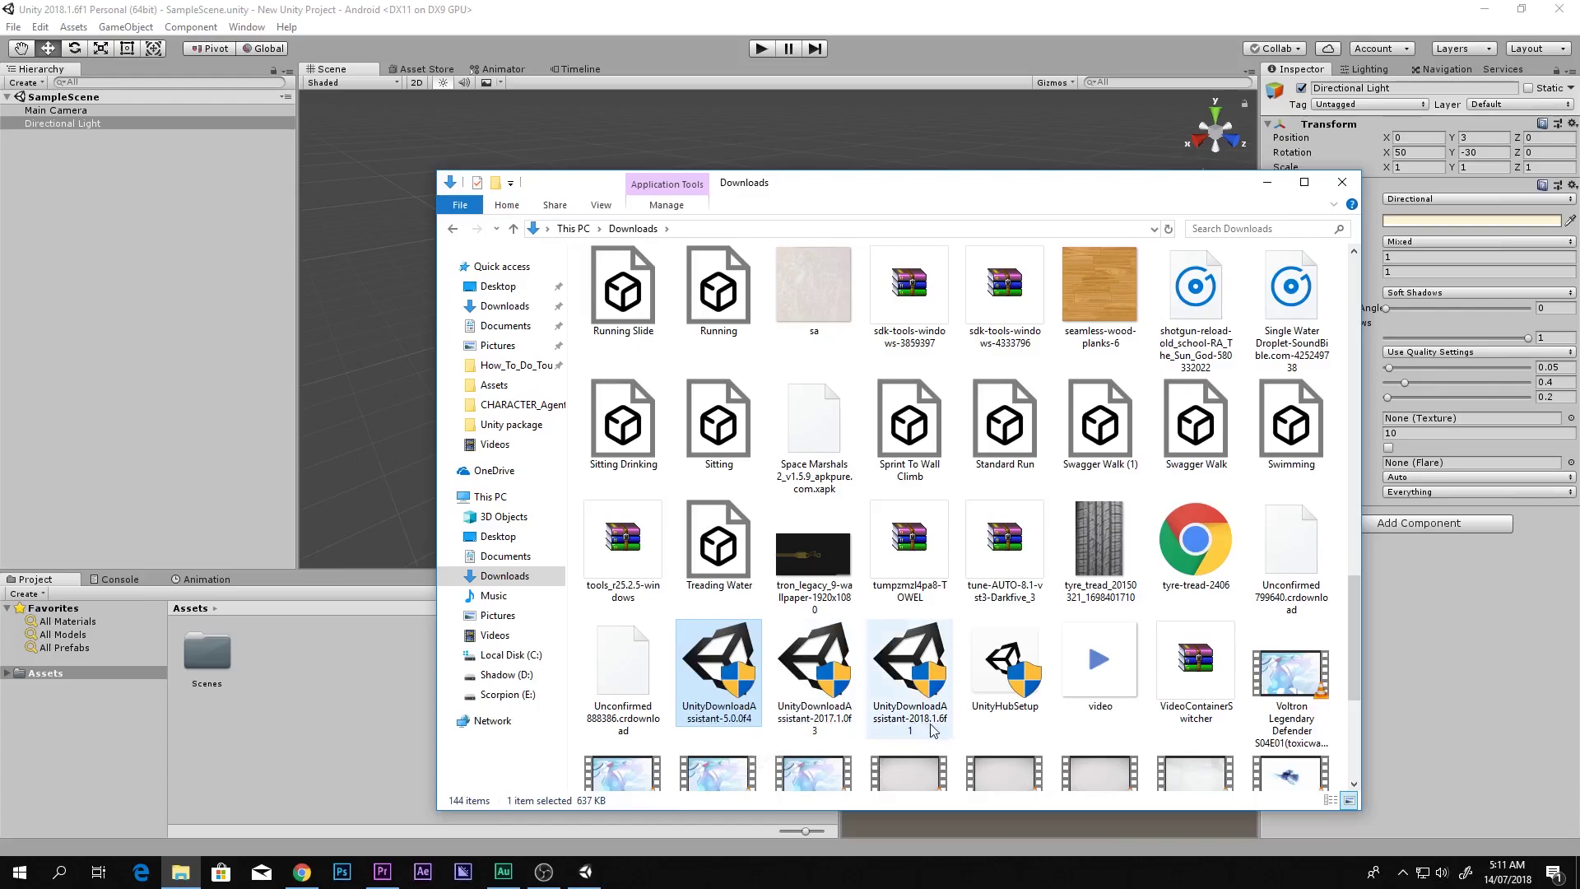
pyautogui.click(909, 676)
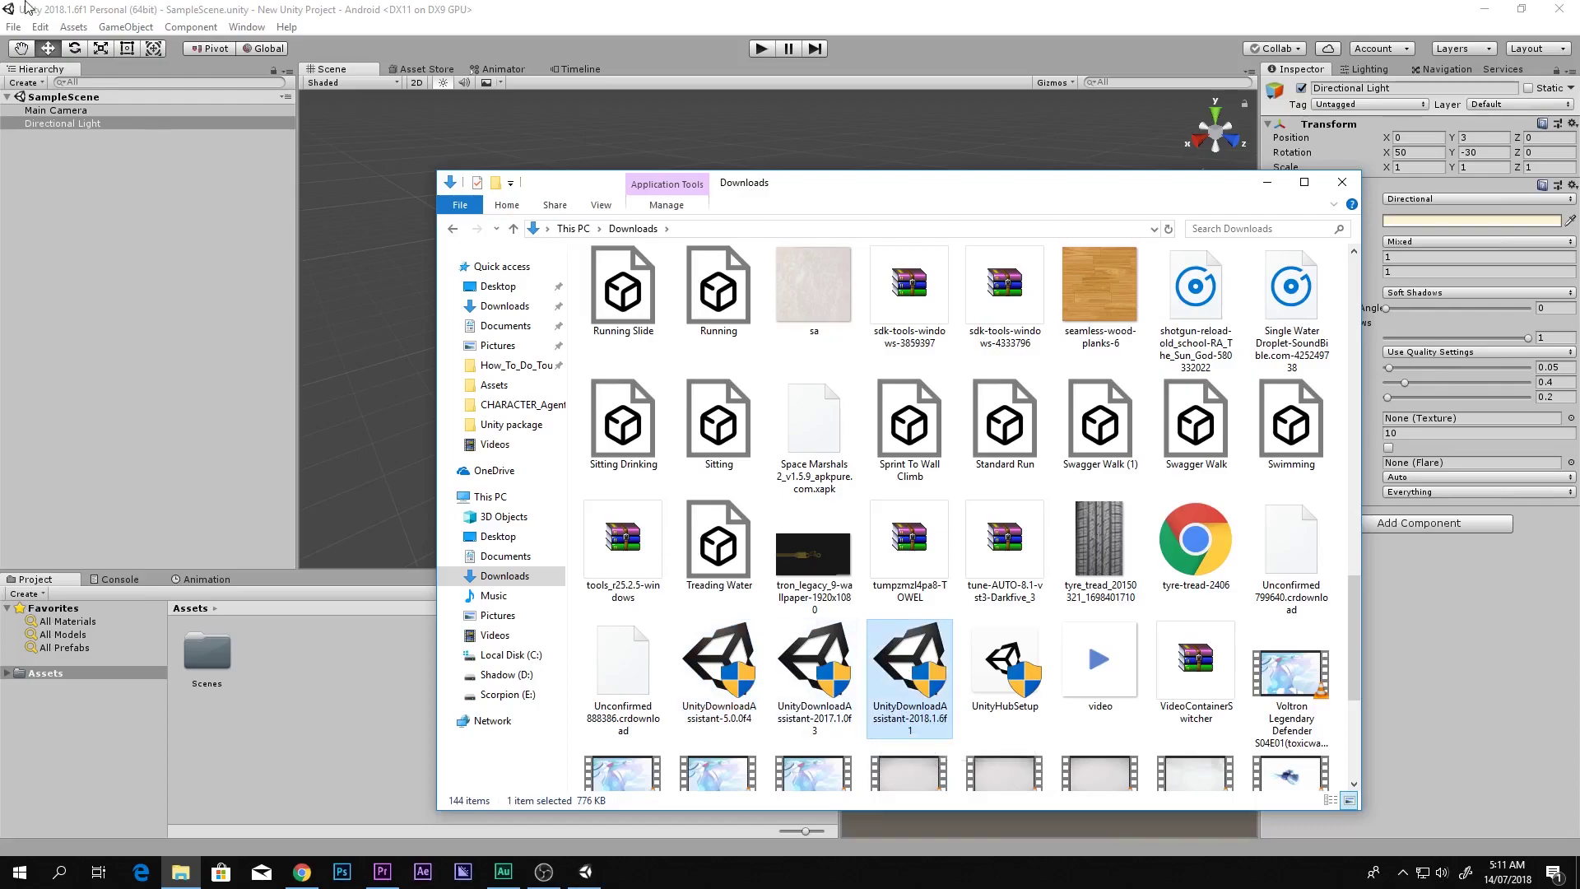
pyautogui.click(313, 10)
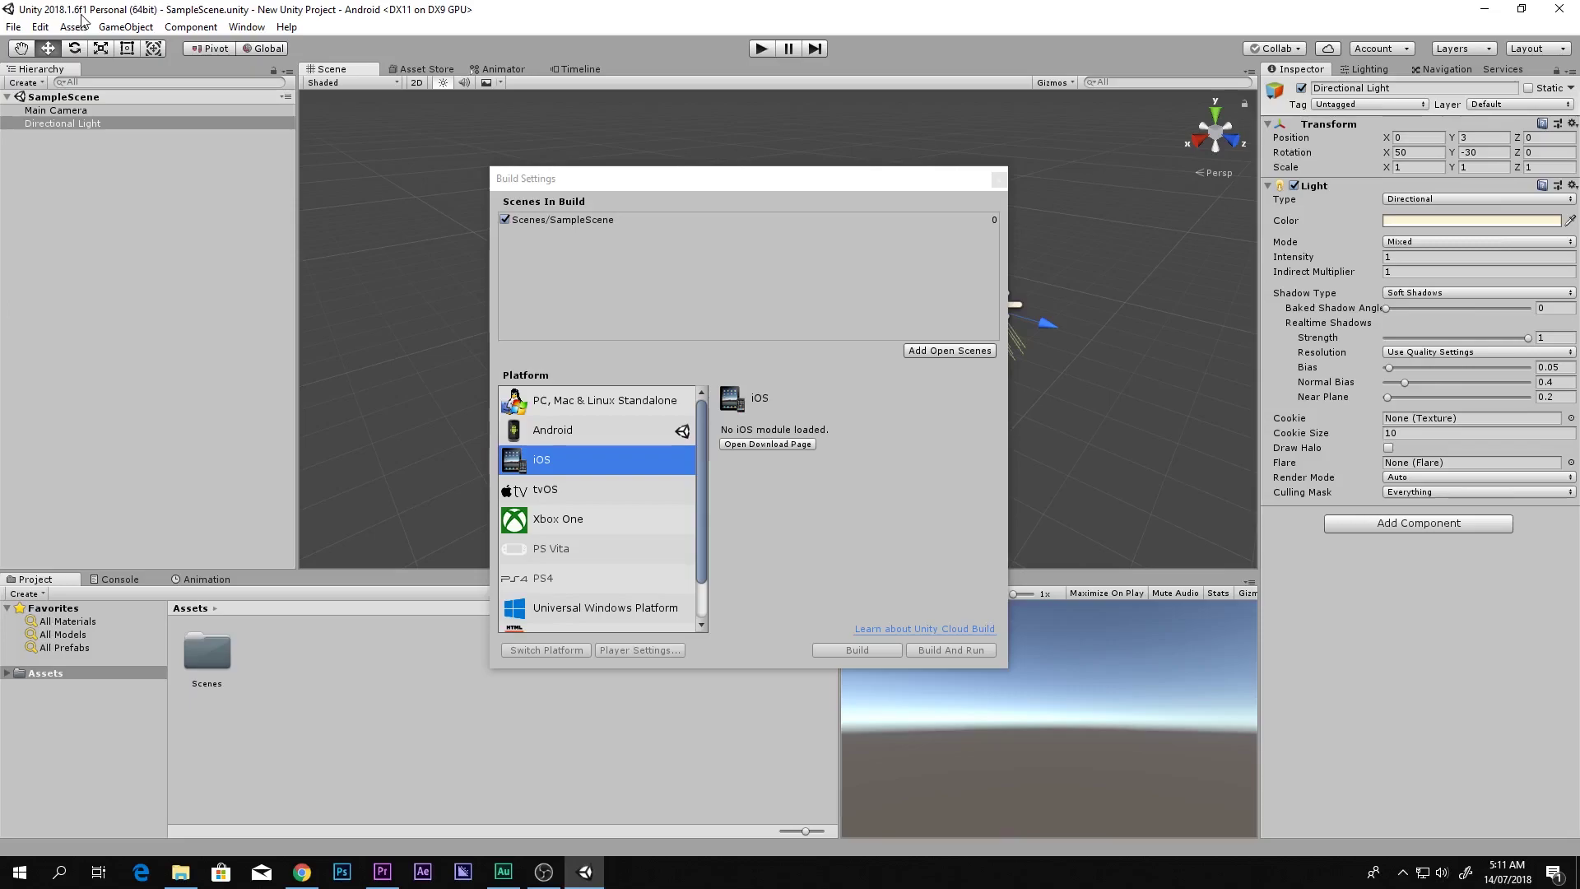
pyautogui.click(180, 871)
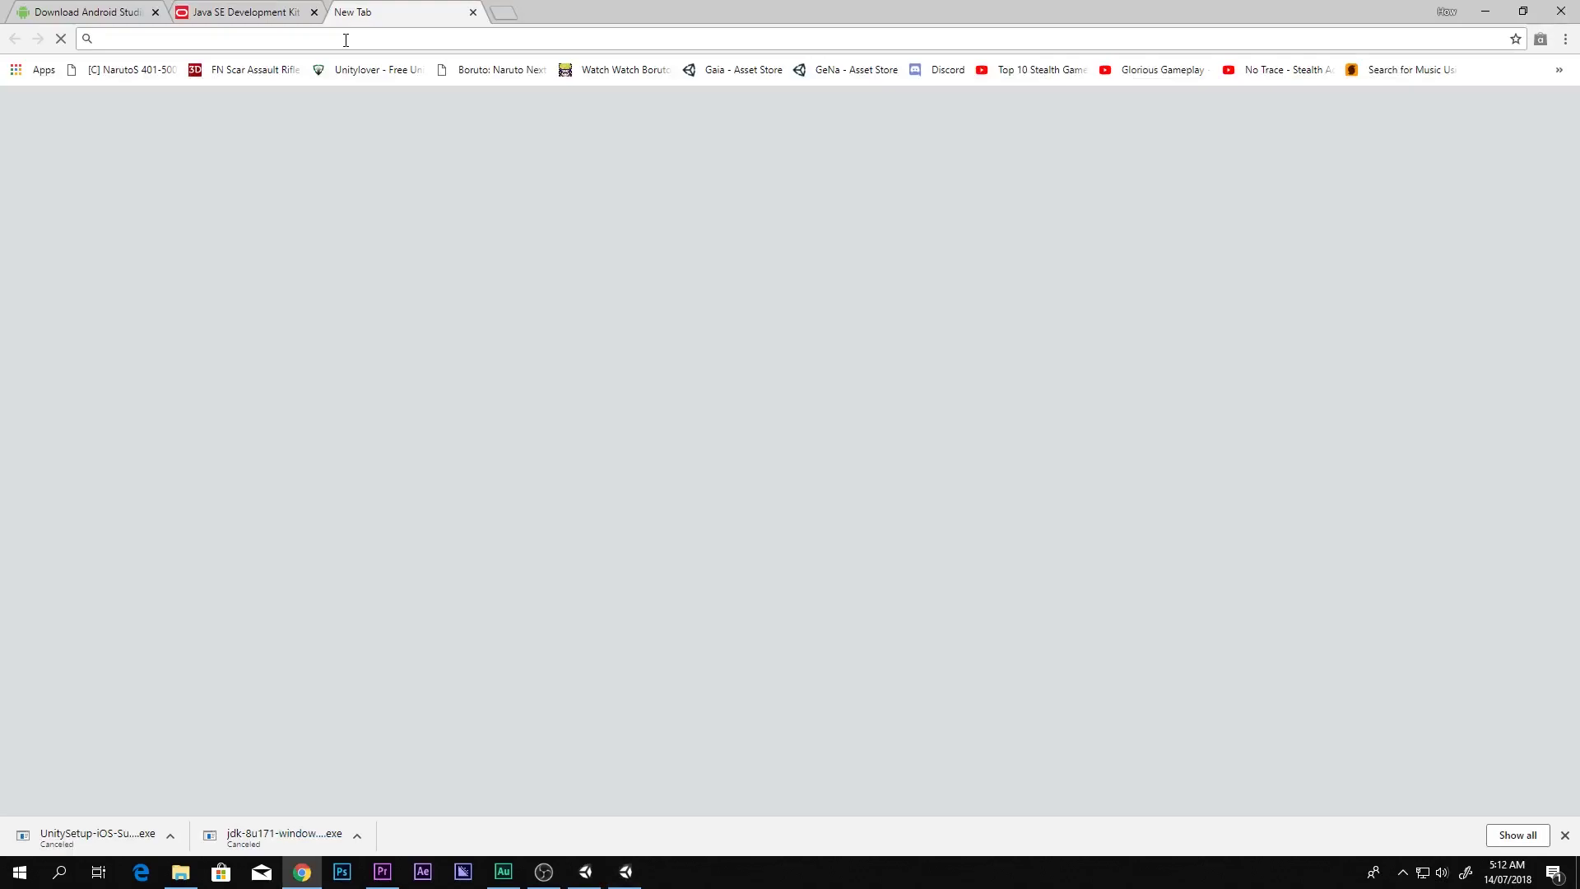
# - Search for "unity" in a new Chrome tab, open unity3d.com and go to its Get Unity page
pyautogui.write('Unitylover.com')
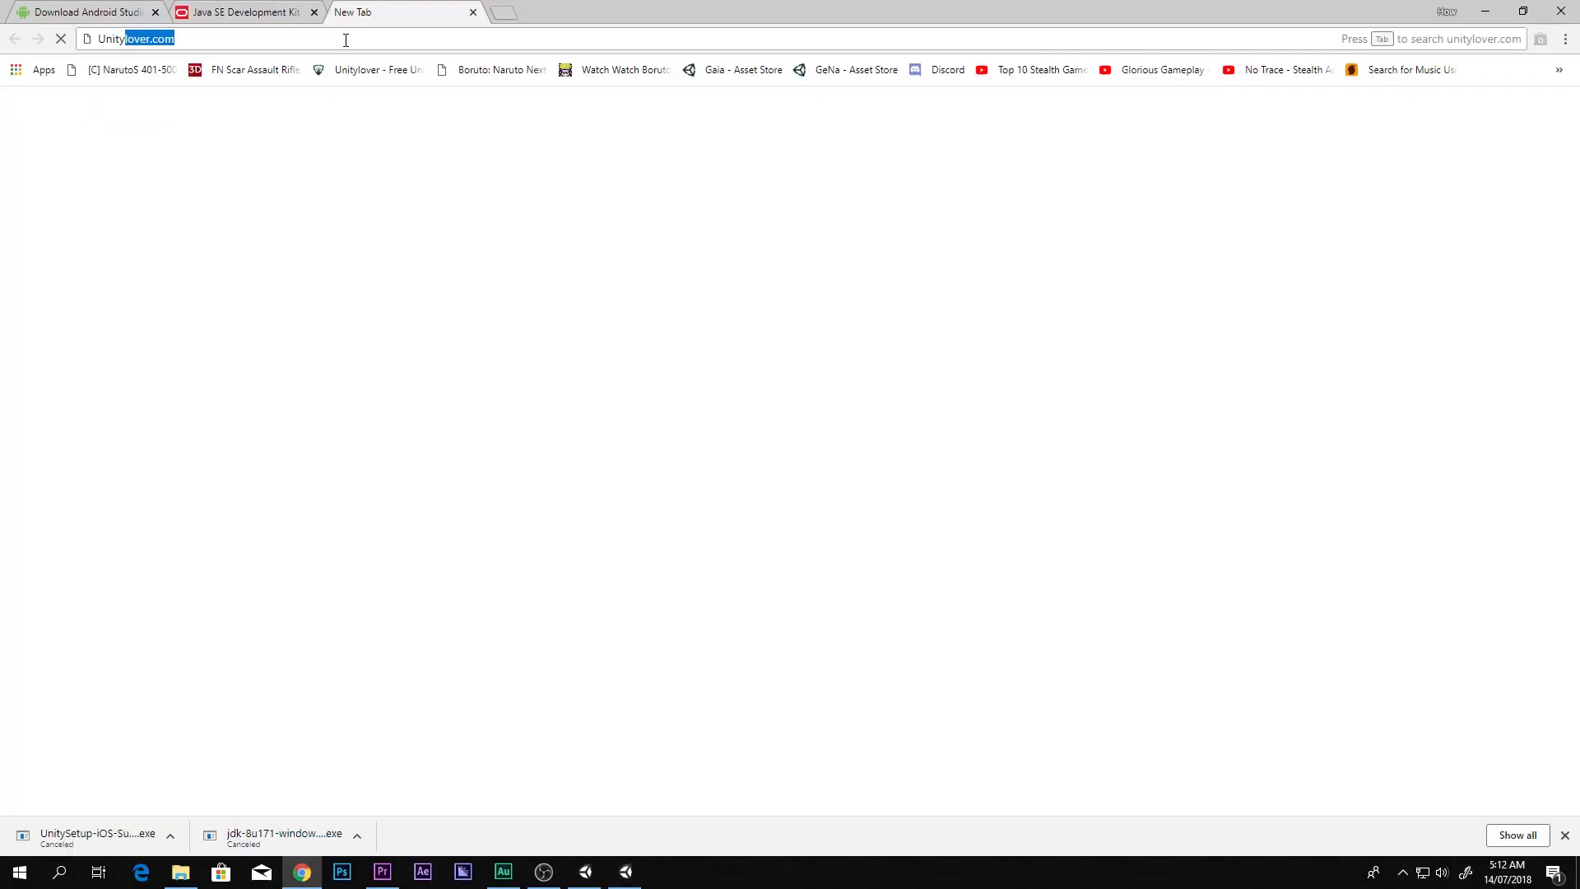
pyautogui.press('Return')
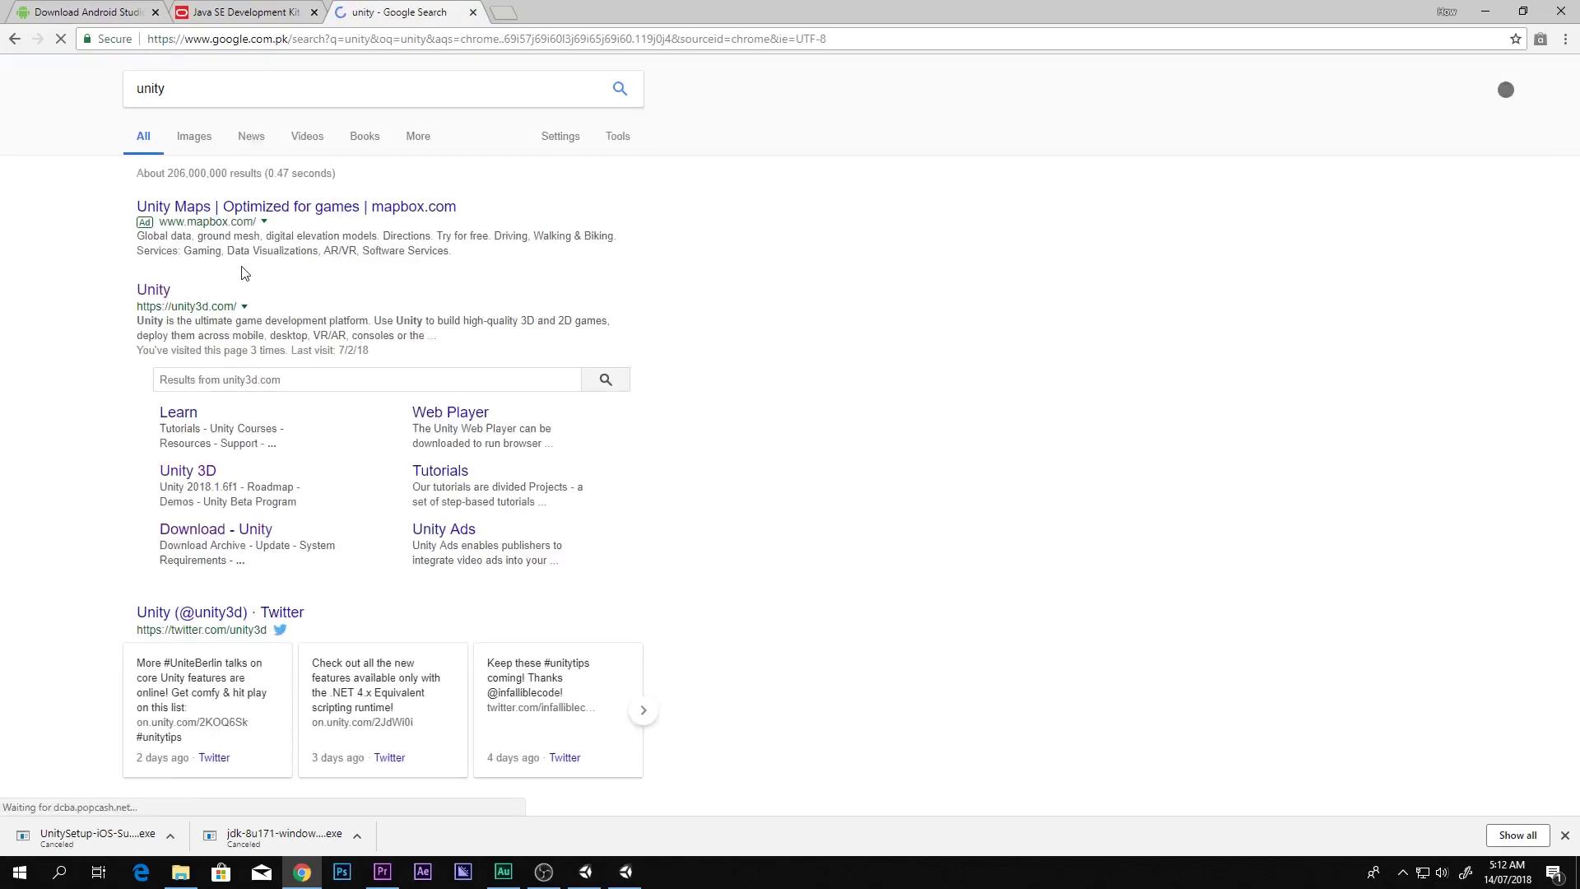
pyautogui.click(212, 287)
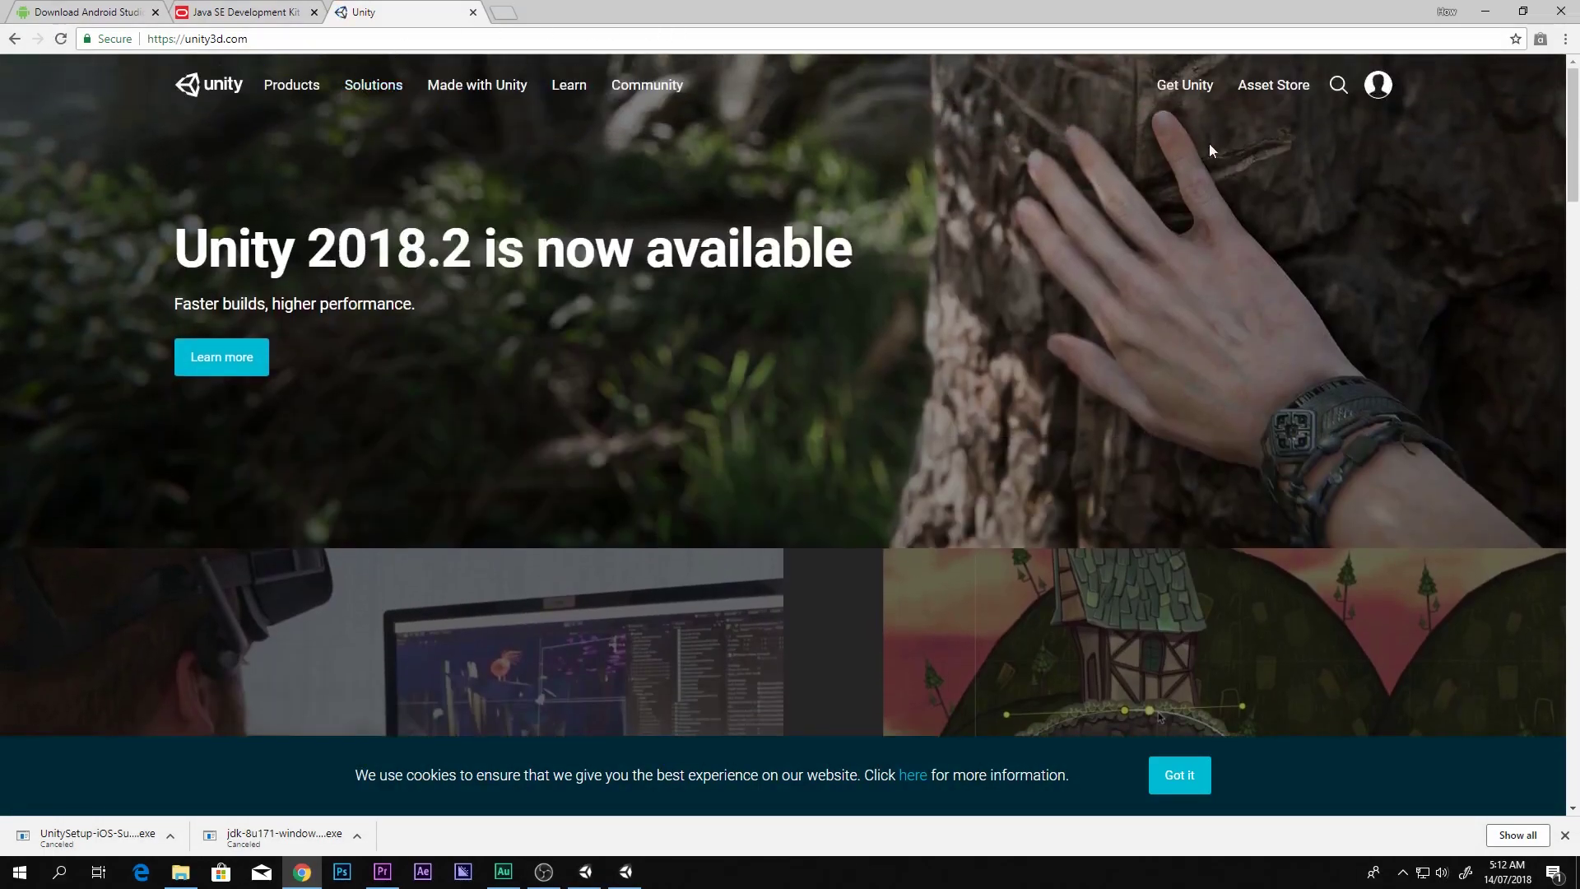
pyautogui.click(1203, 86)
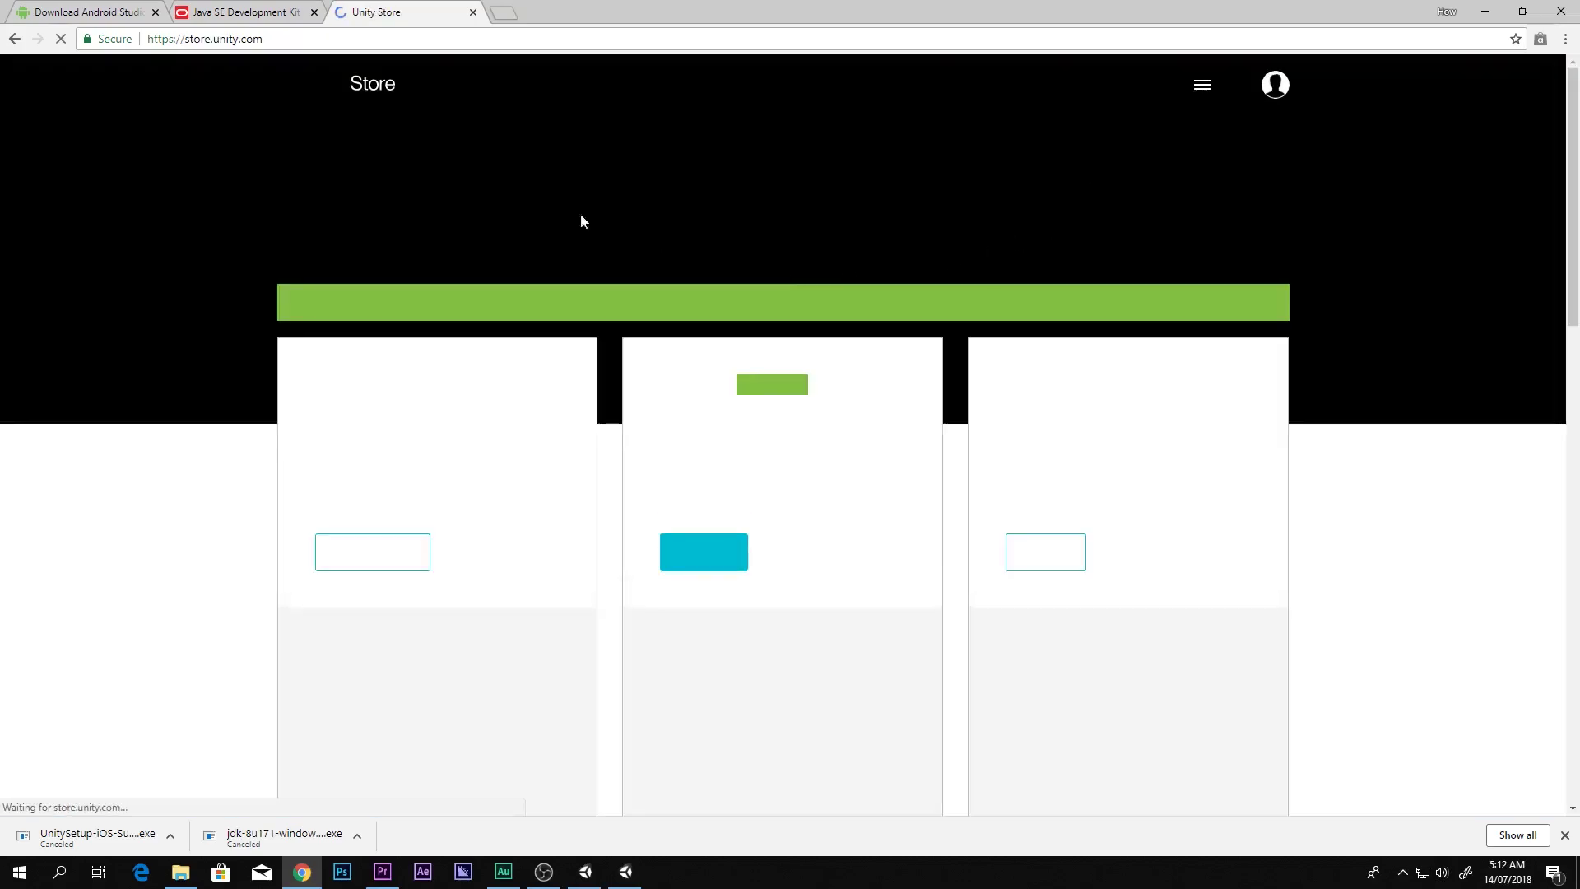
# - Choose the Unity Personal plan, accept its eligibility terms and download the installer for Windows
pyautogui.scroll(-14, 323, 580)
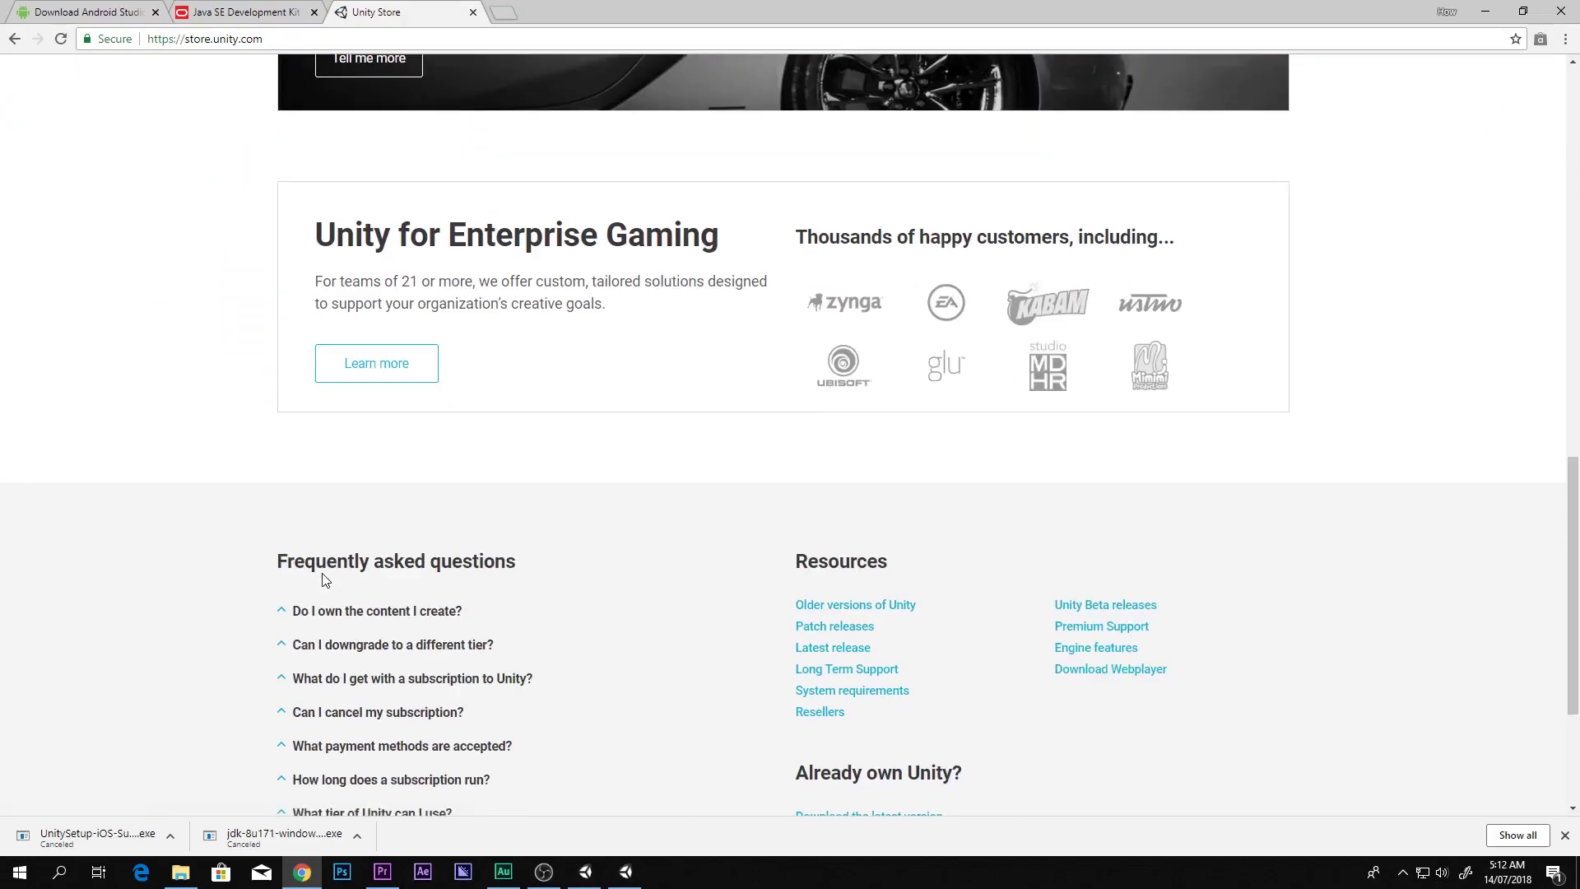
pyautogui.scroll(15, 322, 580)
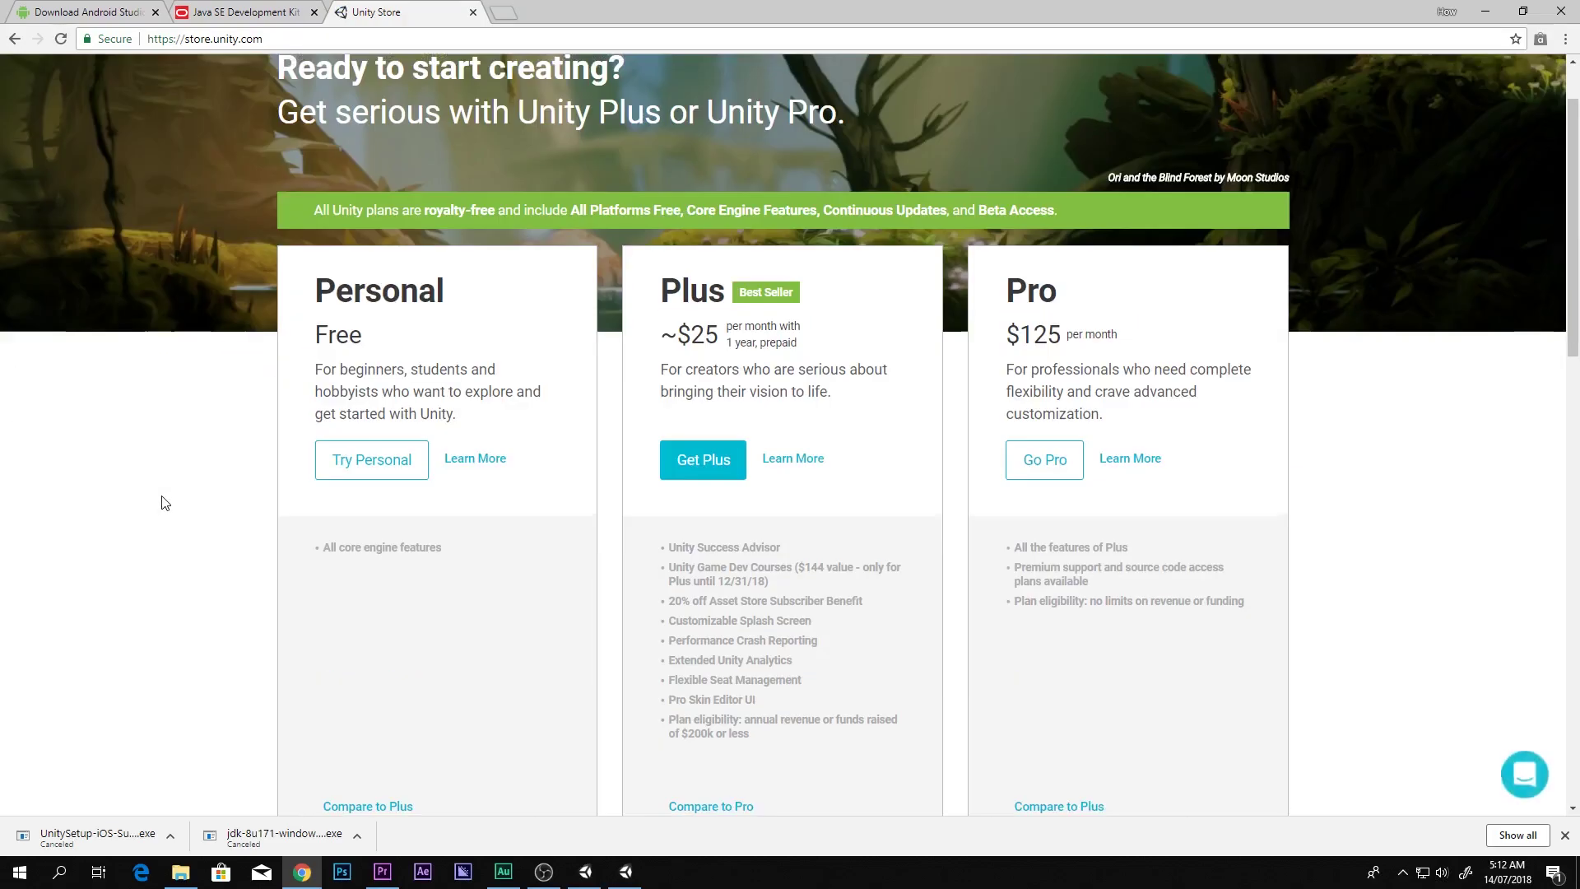
pyautogui.click(363, 459)
pyautogui.click(293, 549)
pyautogui.scroll(-3, 206, 604)
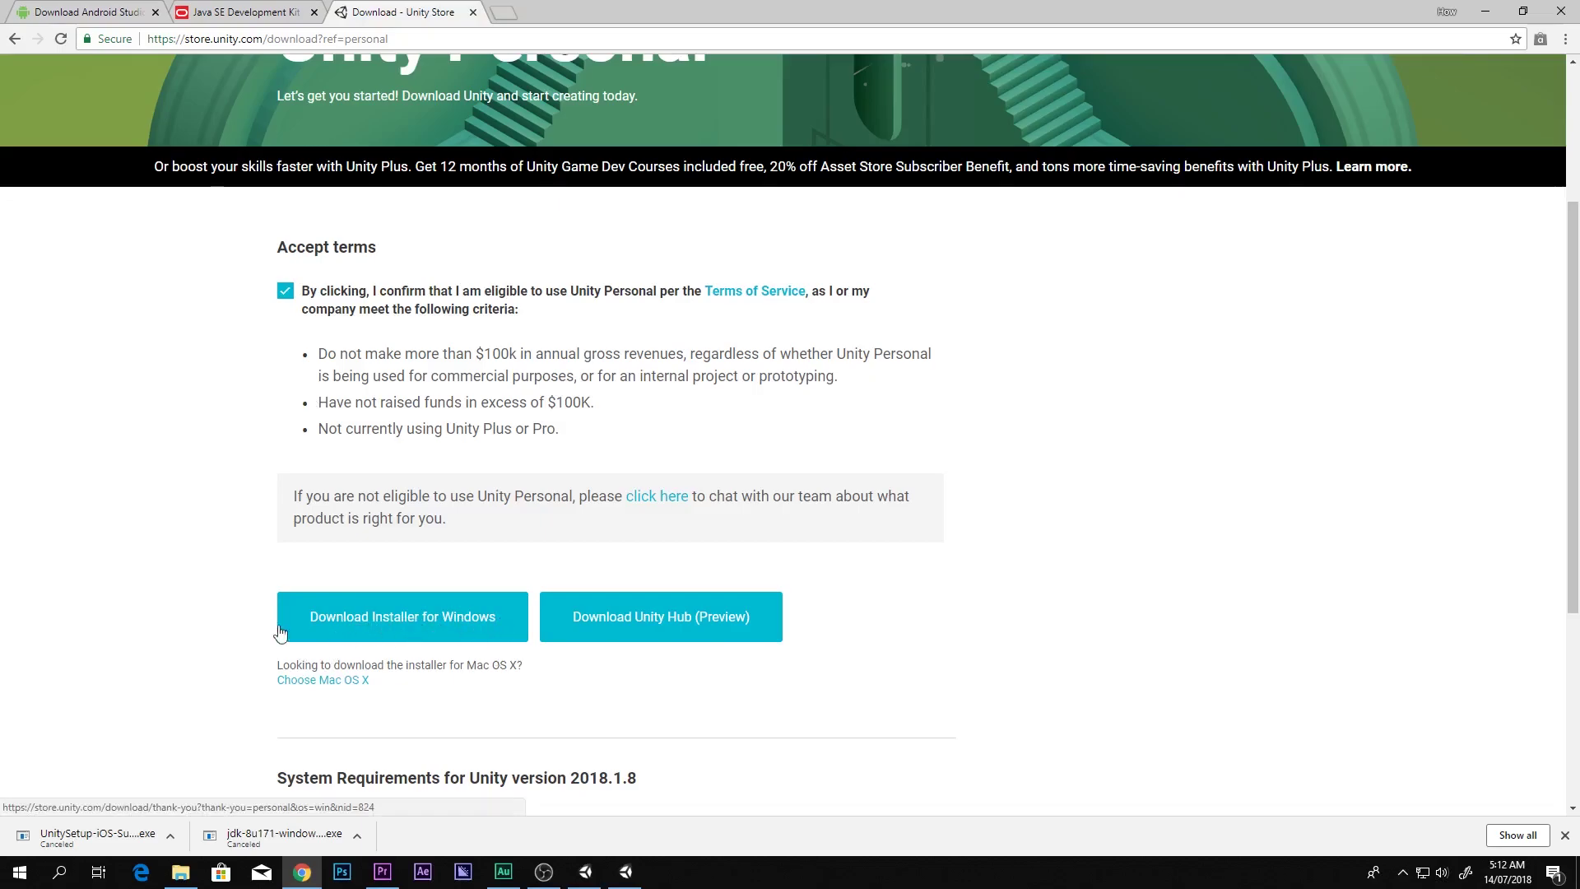
pyautogui.click(330, 627)
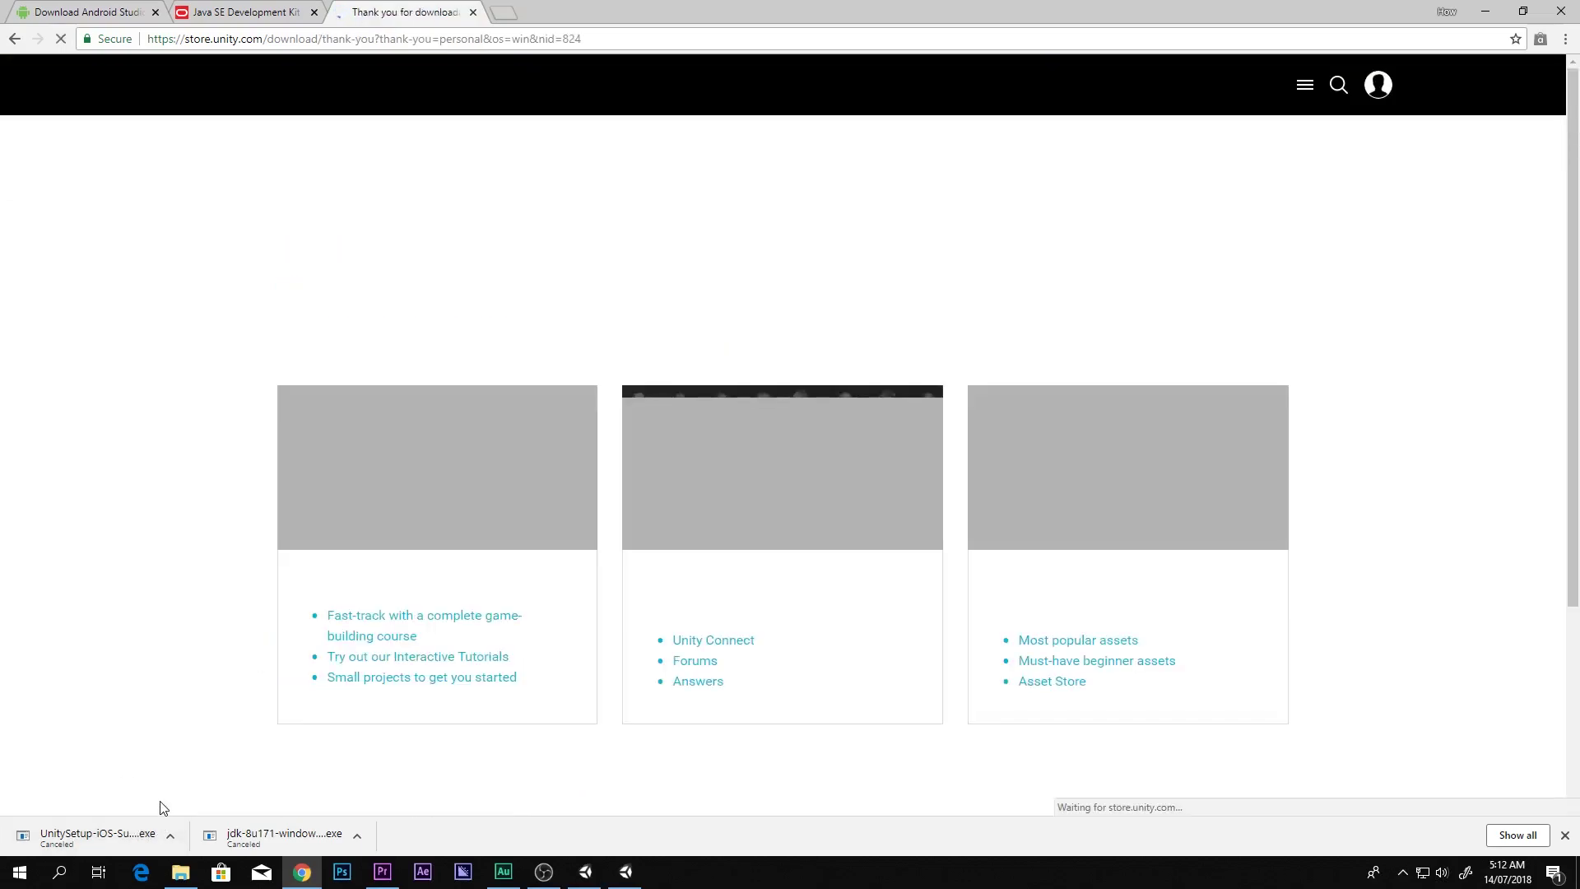
pyautogui.scroll(-3, 192, 746)
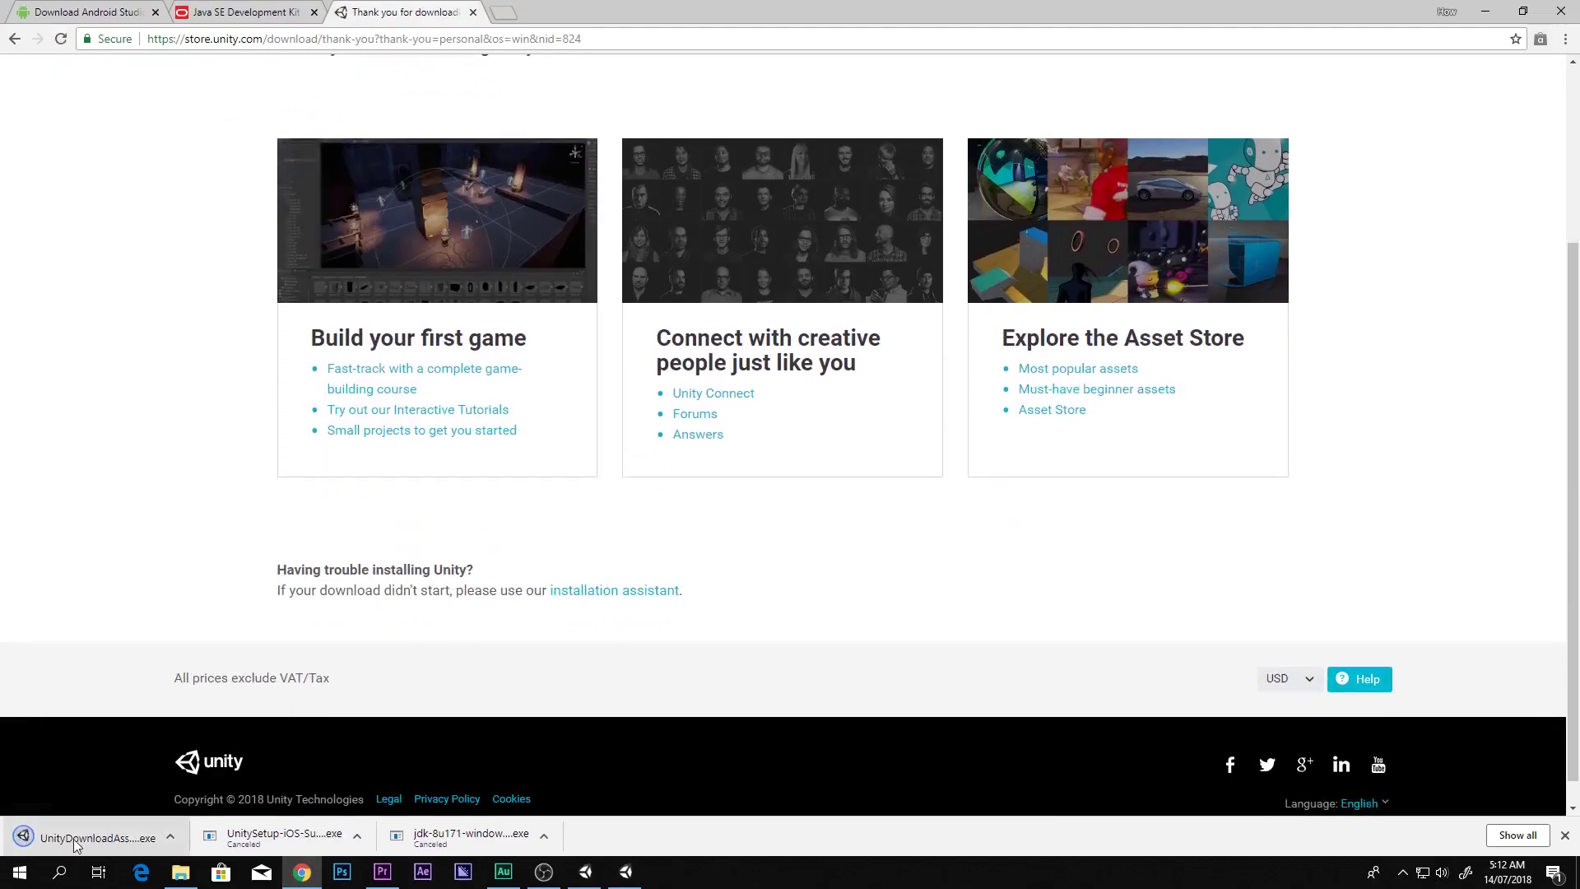
pyautogui.click(170, 837)
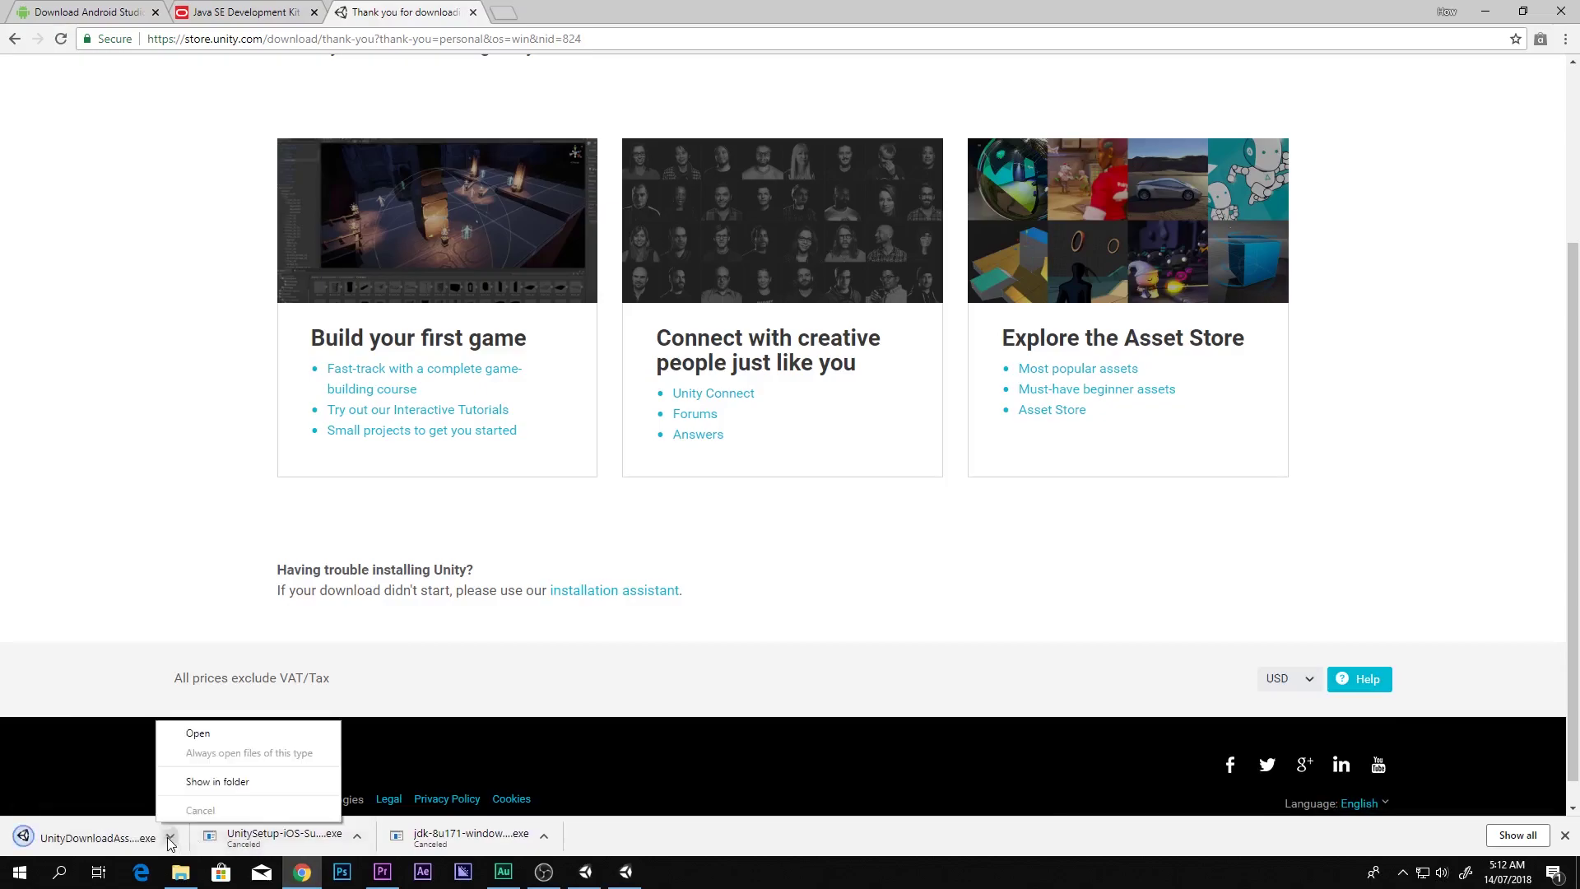
# - Switch to the Unity 2018.1.6f1 Download Assistant, accept the license agreement and continue to the component selection
pyautogui.click(625, 874)
pyautogui.click(882, 598)
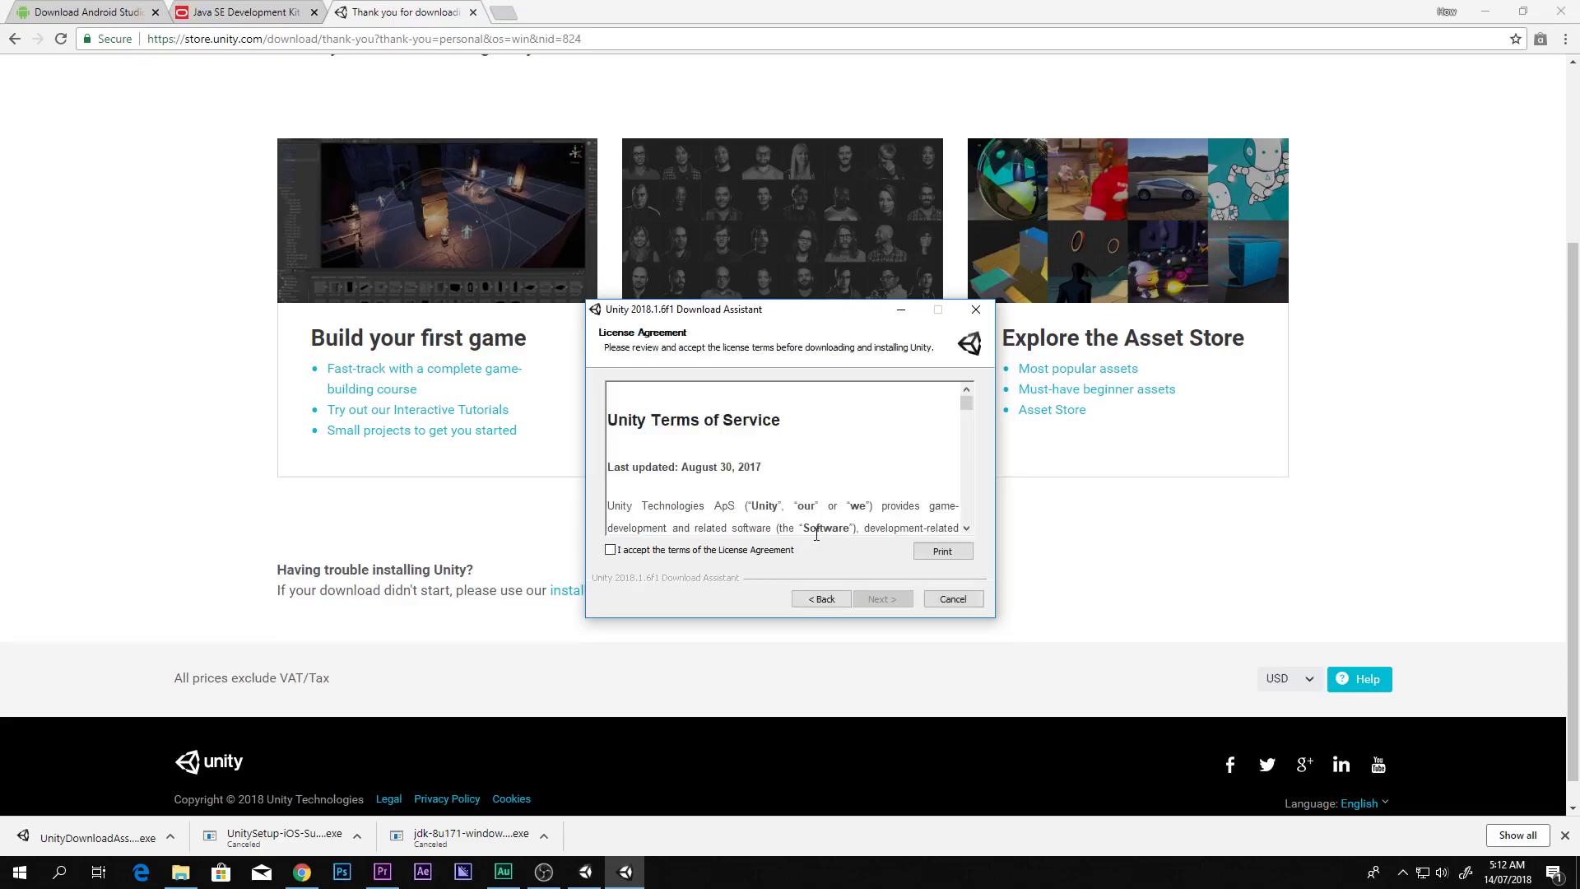
pyautogui.click(610, 549)
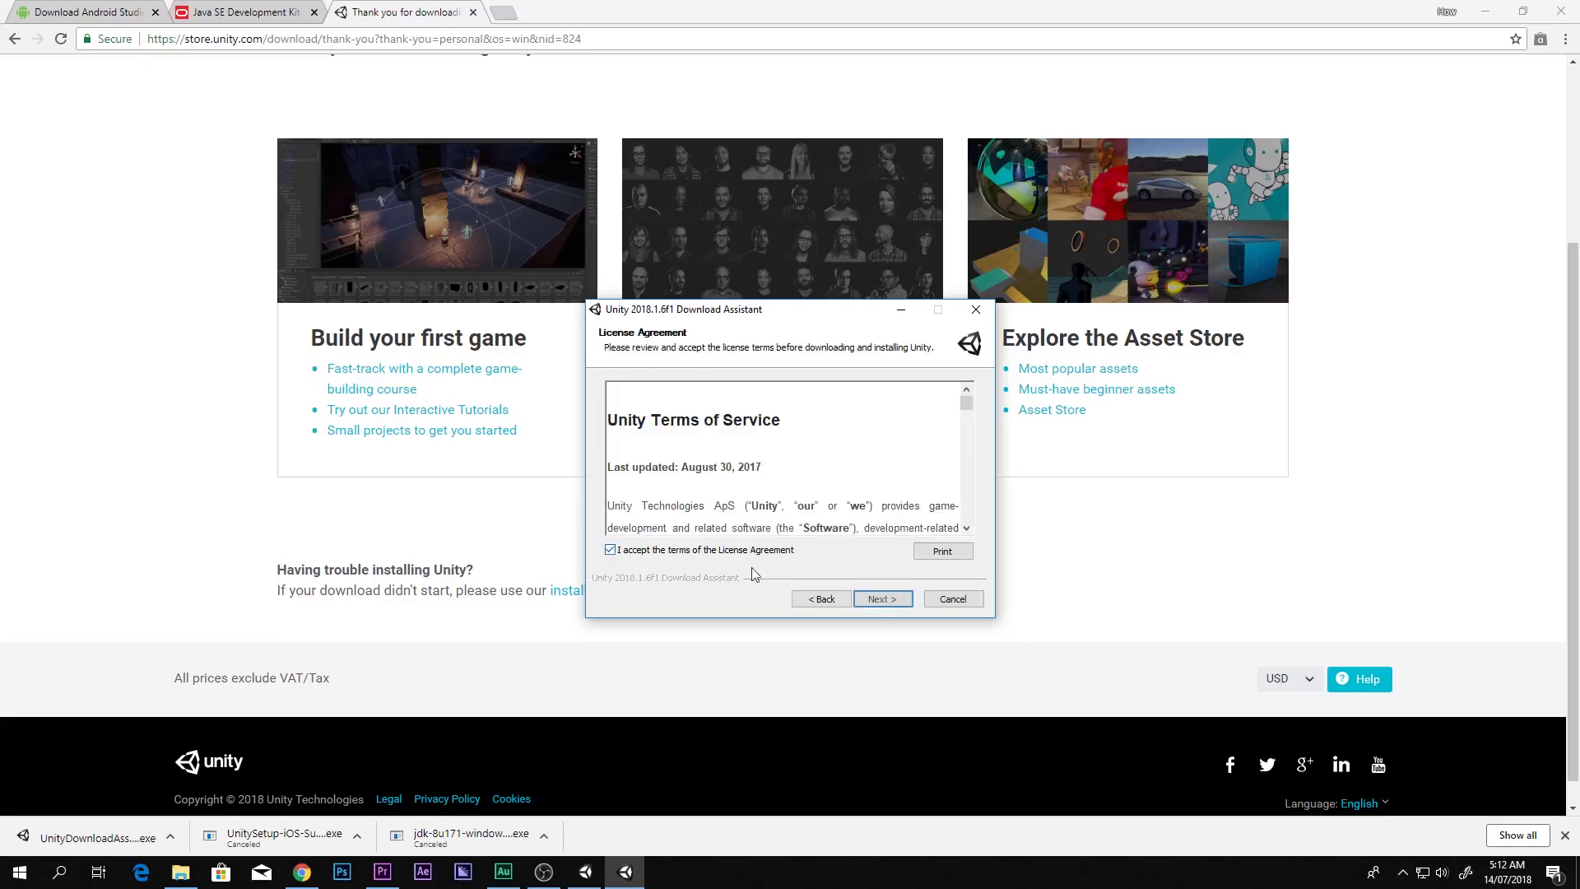
pyautogui.click(882, 598)
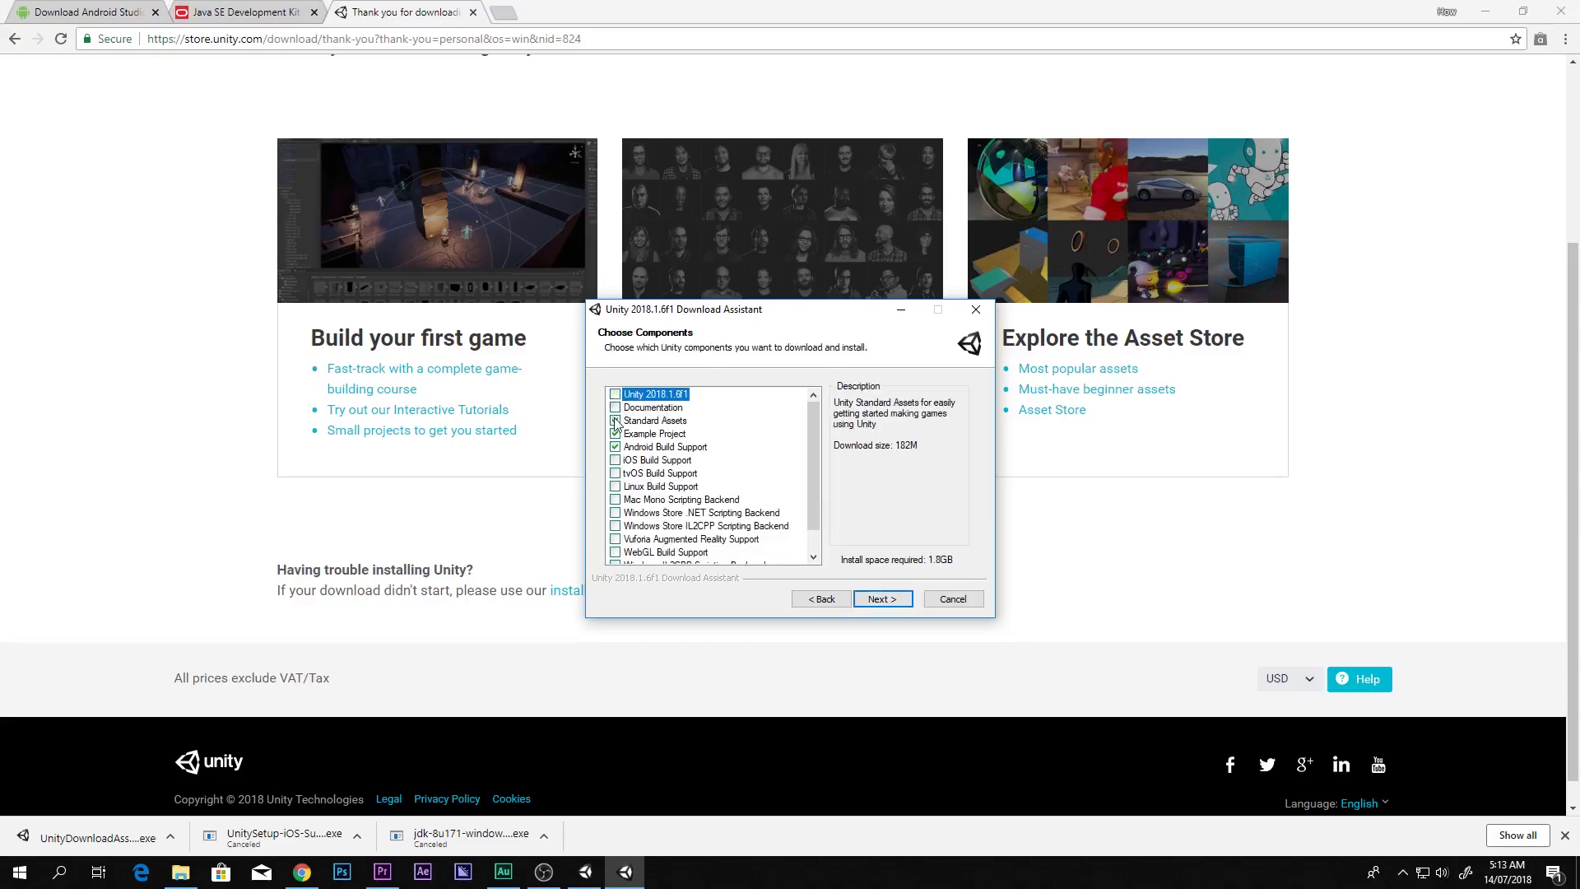
# - Deselect Standard Assets and Example Project, keeping Android Build Support as the only component to install
pyautogui.click(616, 420)
pyautogui.click(616, 434)
pyautogui.scroll(-1, 648, 526)
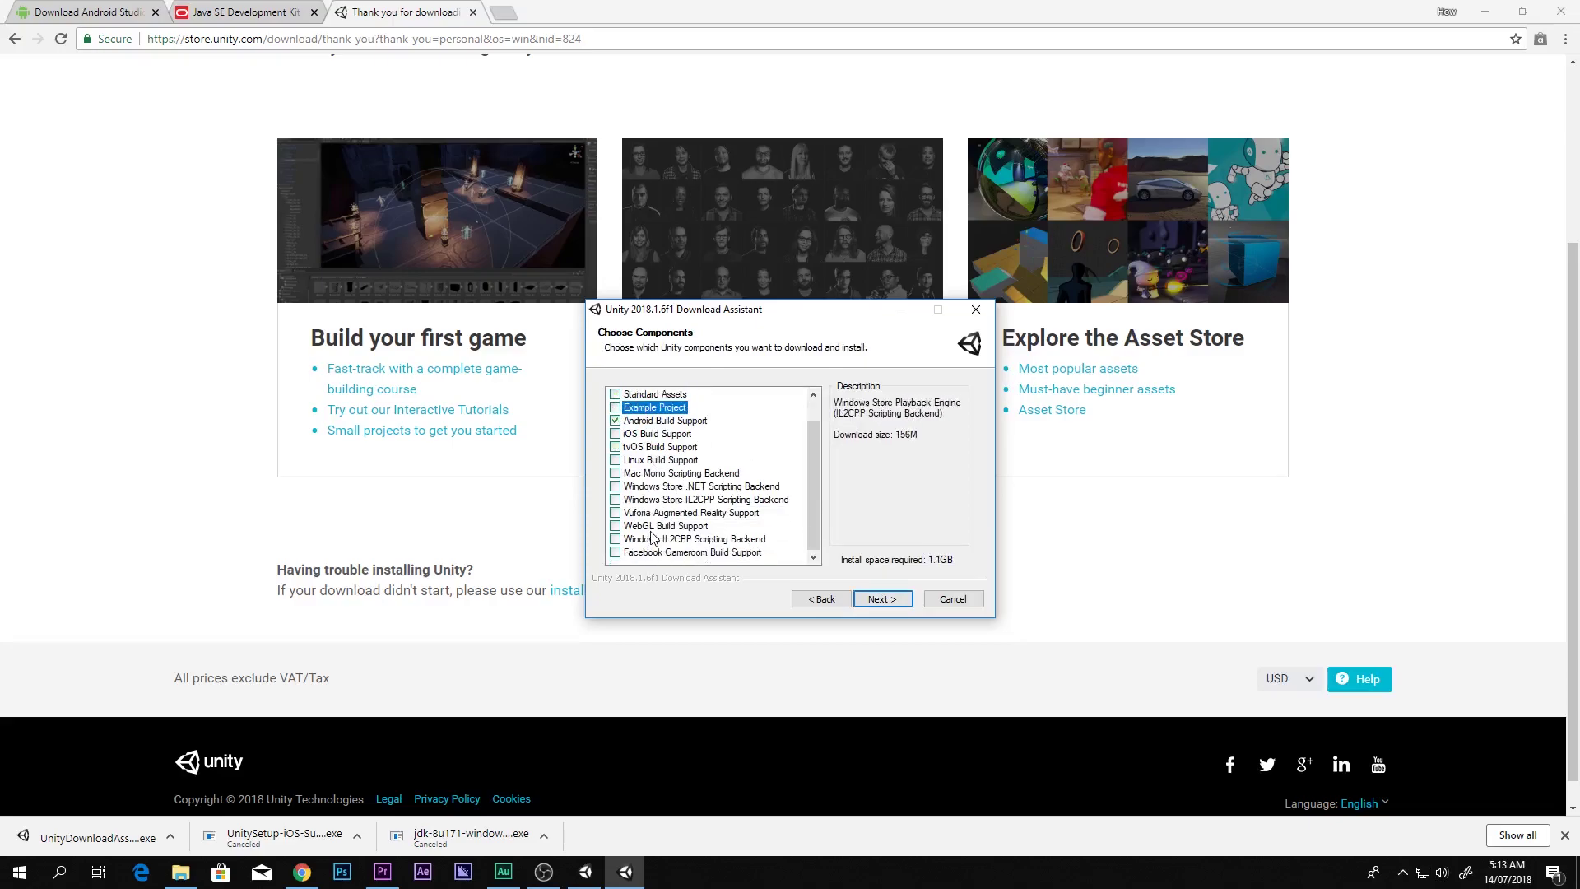
pyautogui.scroll(1, 648, 547)
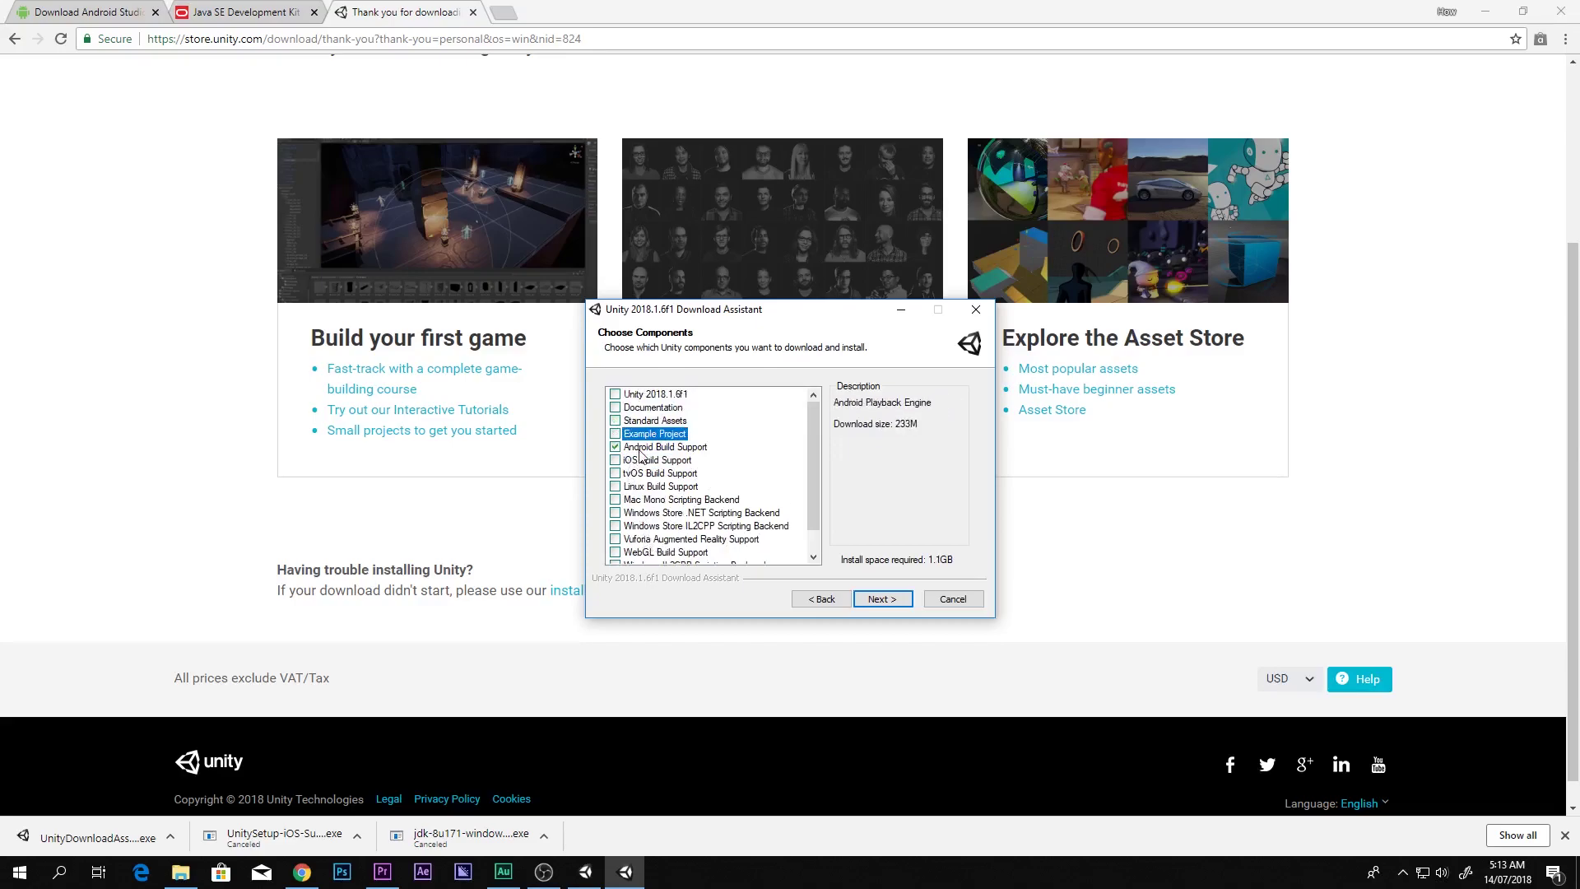
pyautogui.click(640, 448)
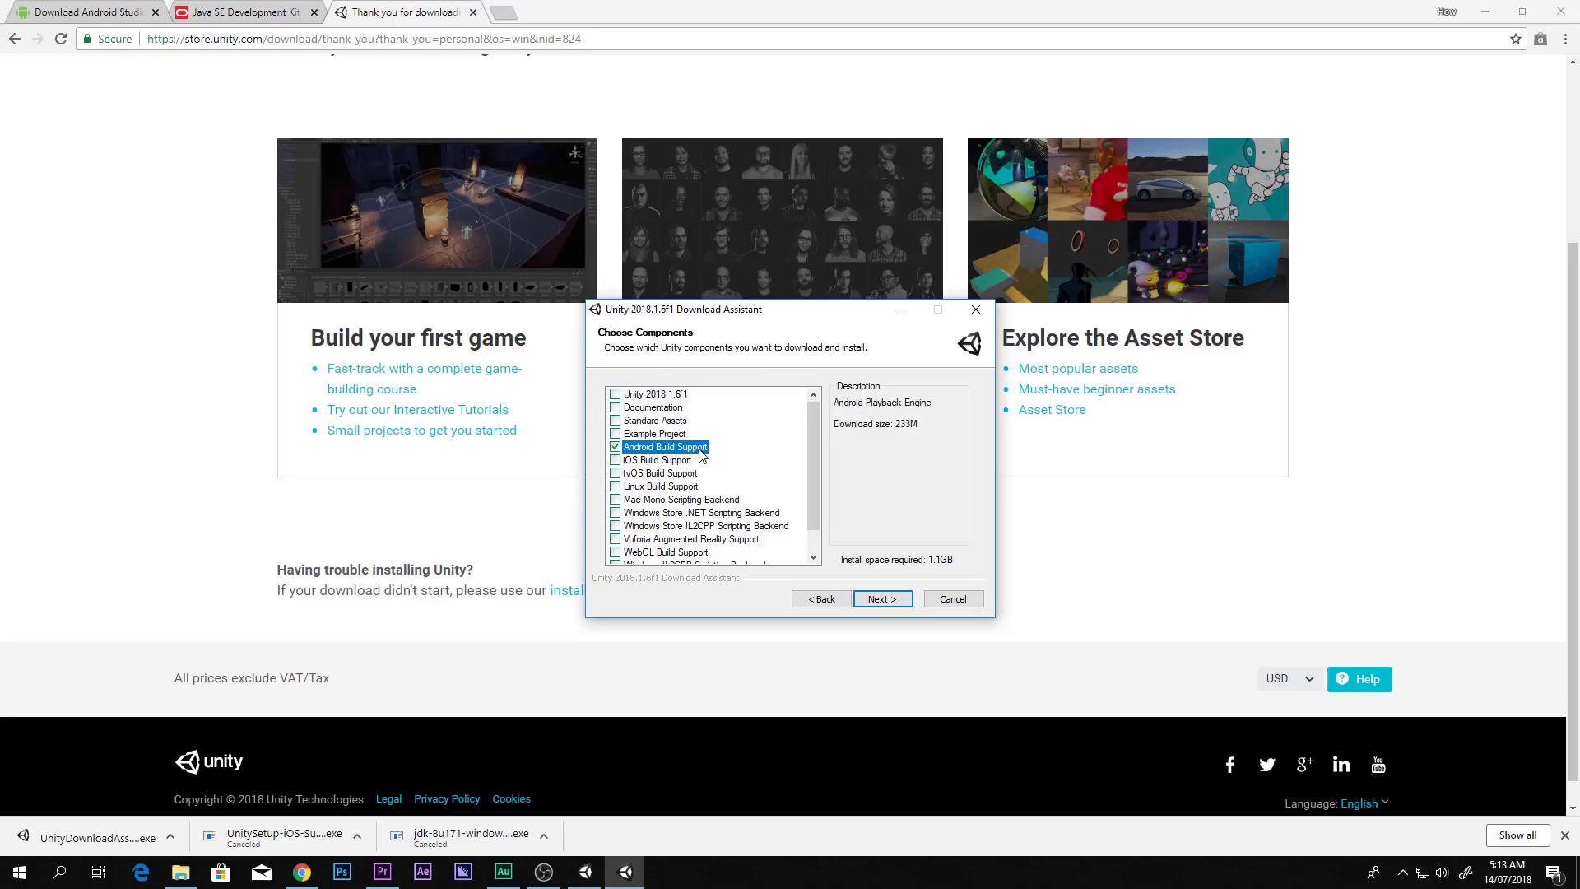
# - Cancel the Unity Download Assistant setup without installing, and return to Unity's Build Settings
pyautogui.click(942, 602)
pyautogui.click(809, 490)
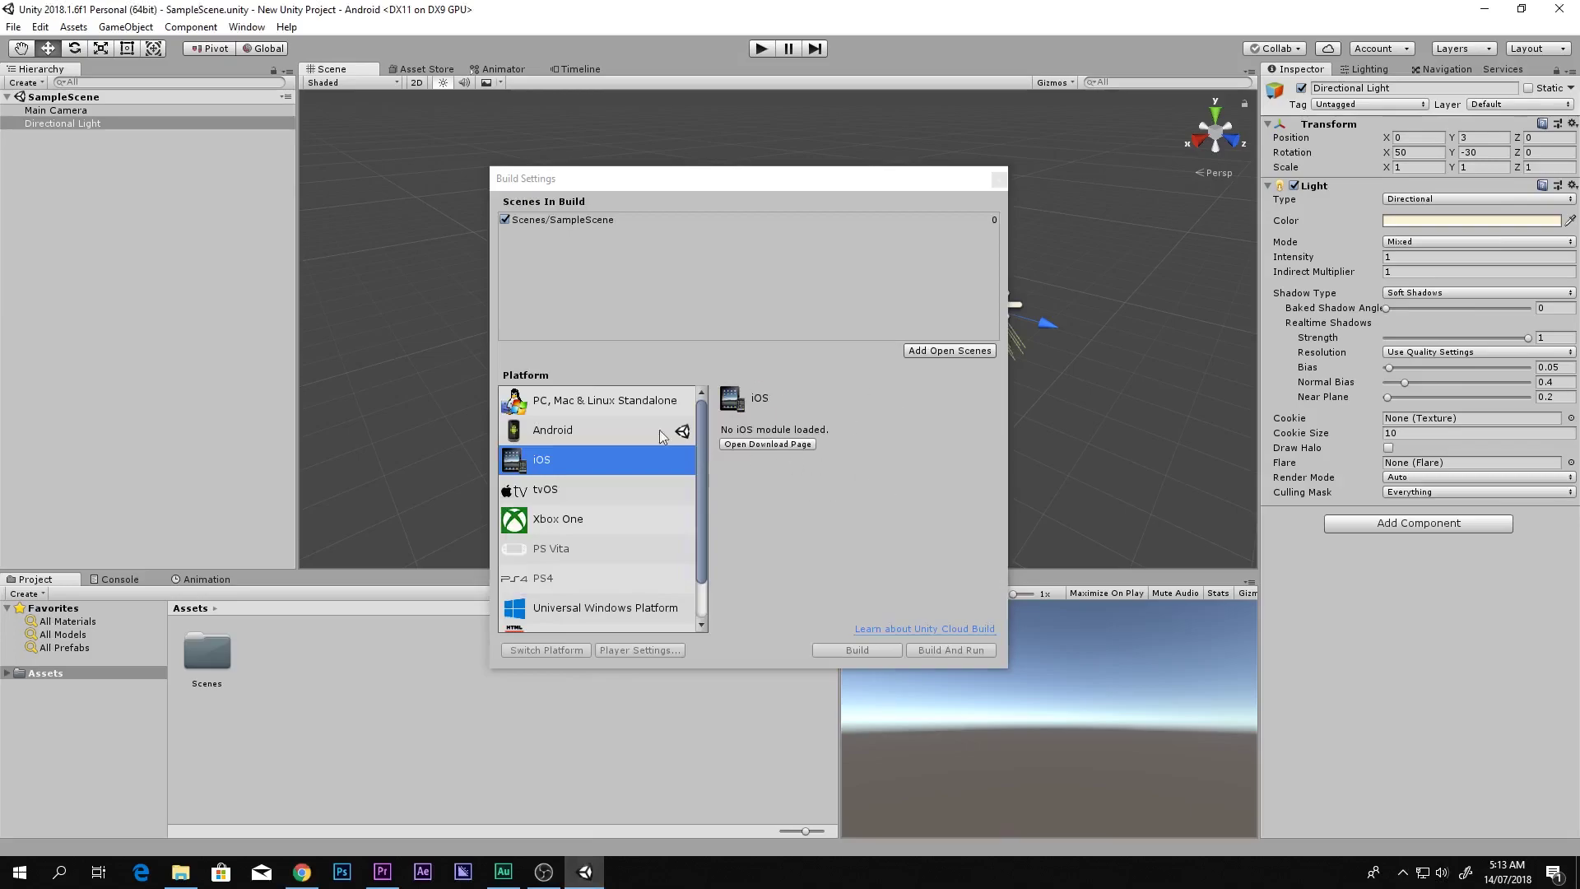
# - Build the project for Android as an apk named gamr in the New Unity Project folder, selecting Sdk as the Android SDK root folder
pyautogui.click(569, 430)
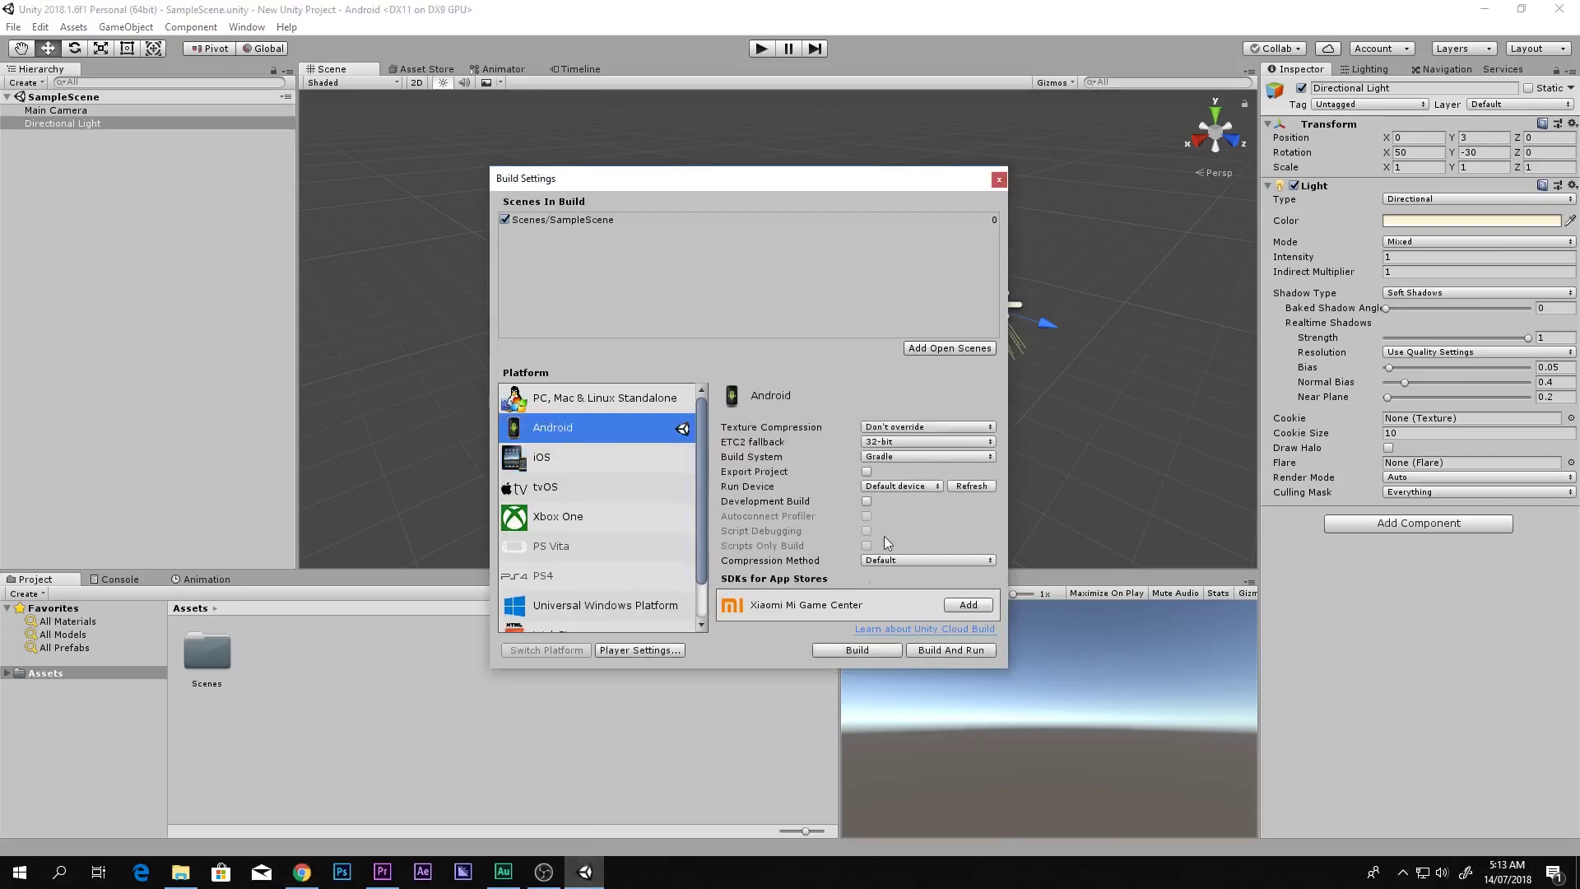
pyautogui.click(840, 650)
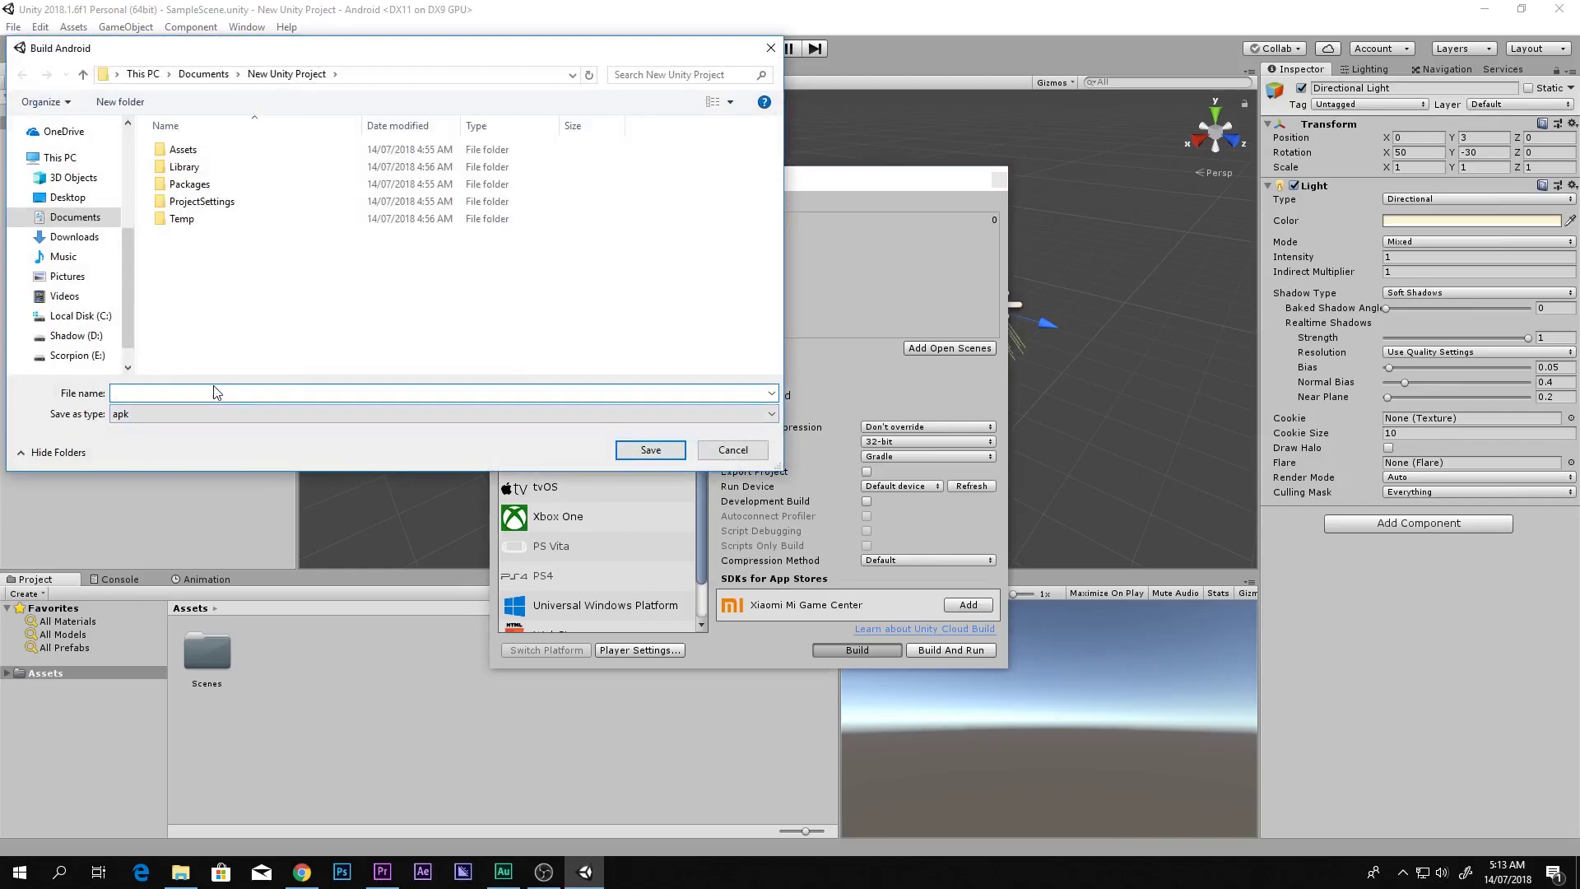
pyautogui.write('gamr')
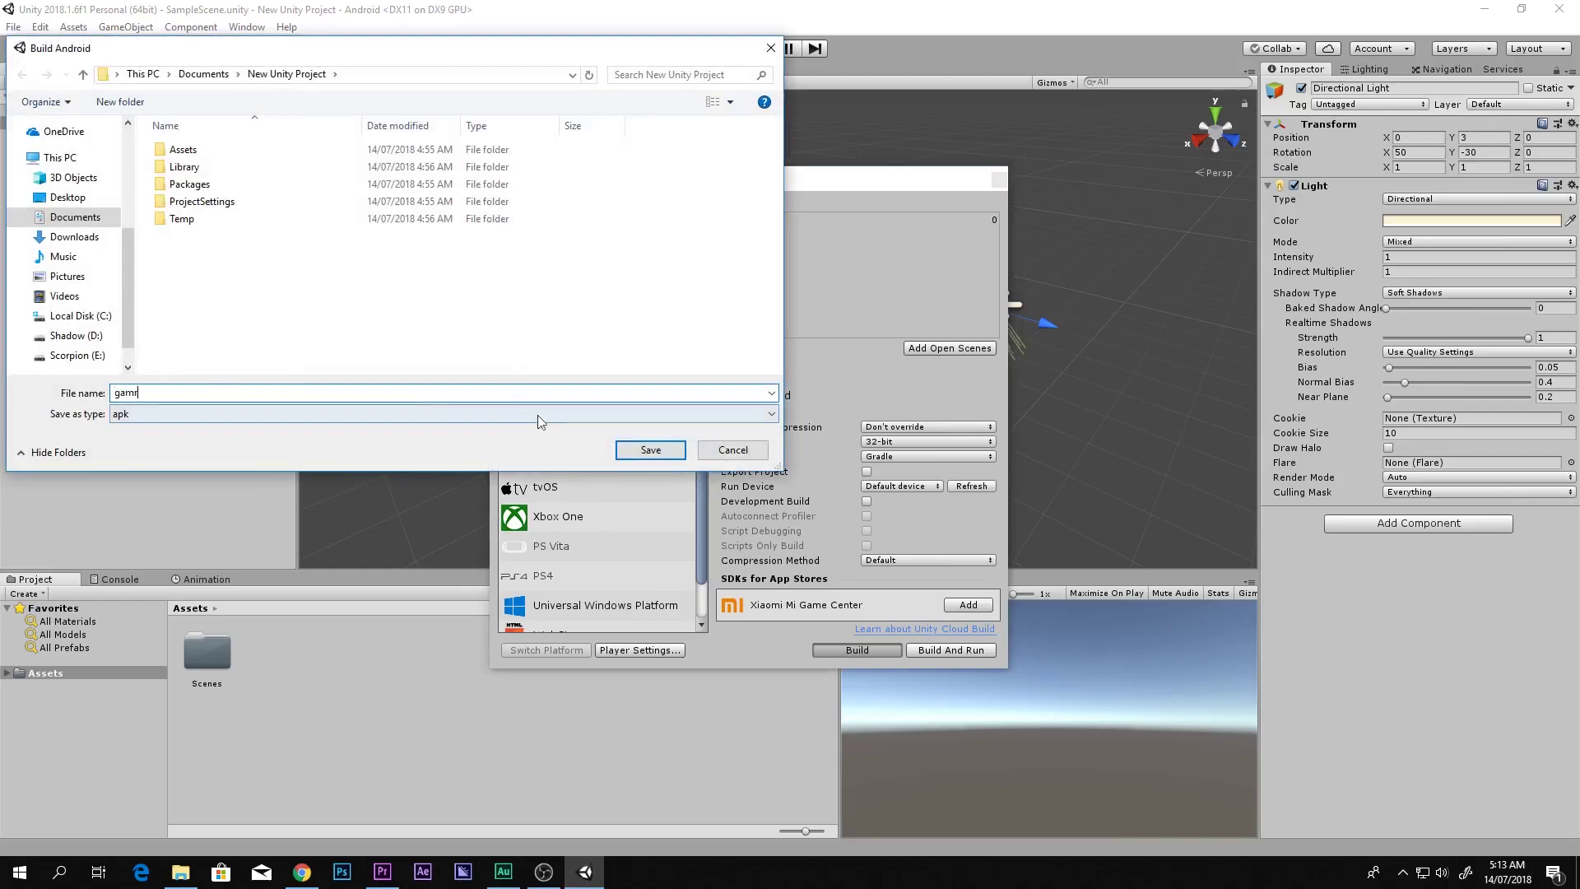
pyautogui.click(628, 447)
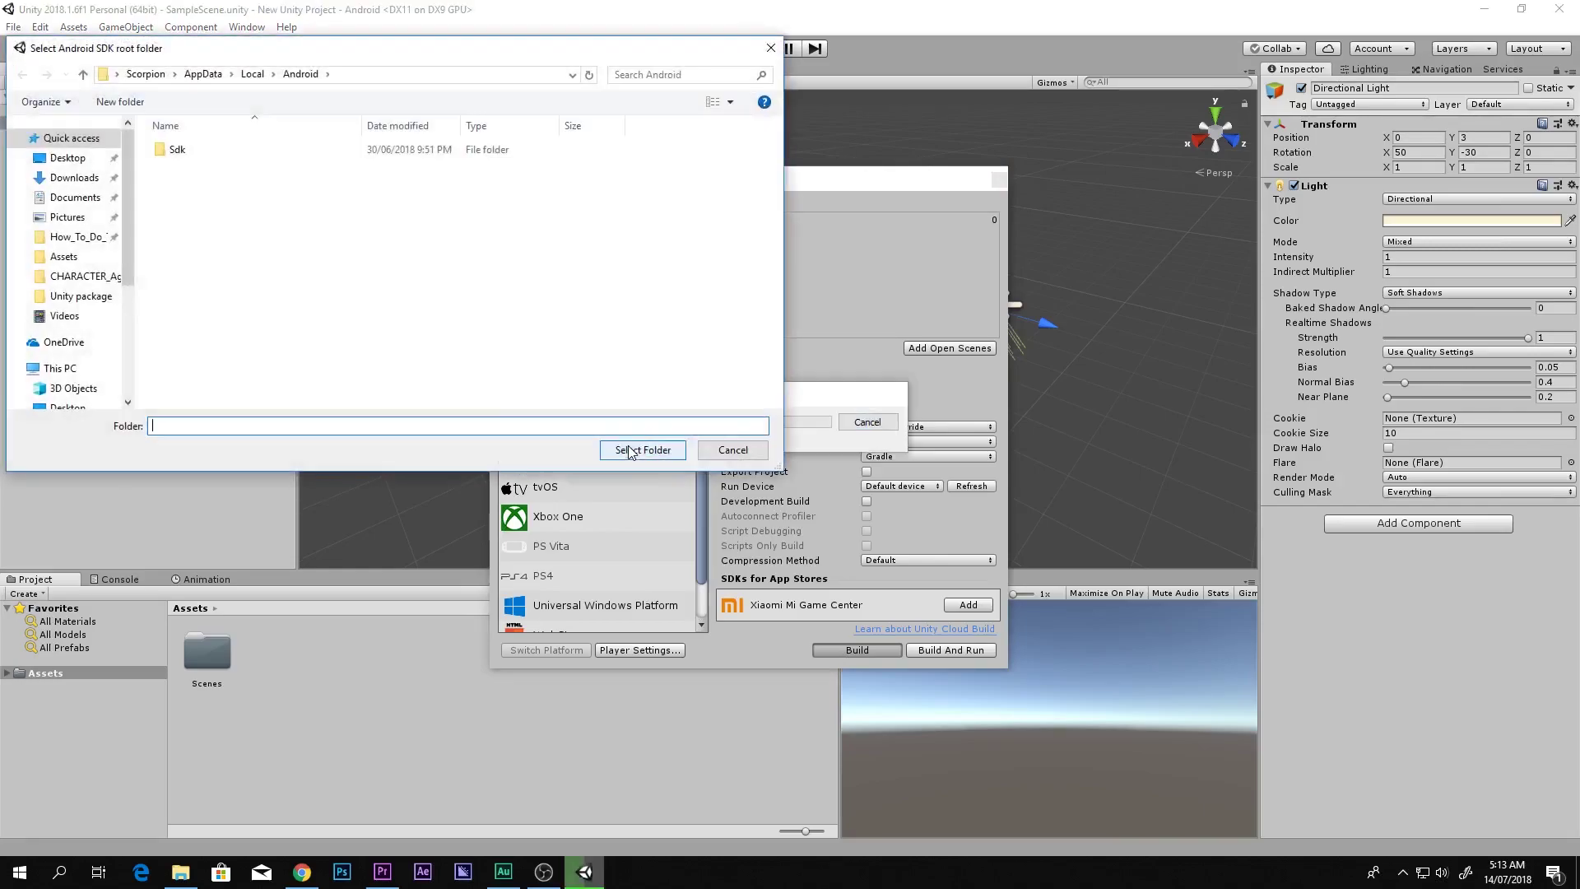
pyautogui.click(237, 153)
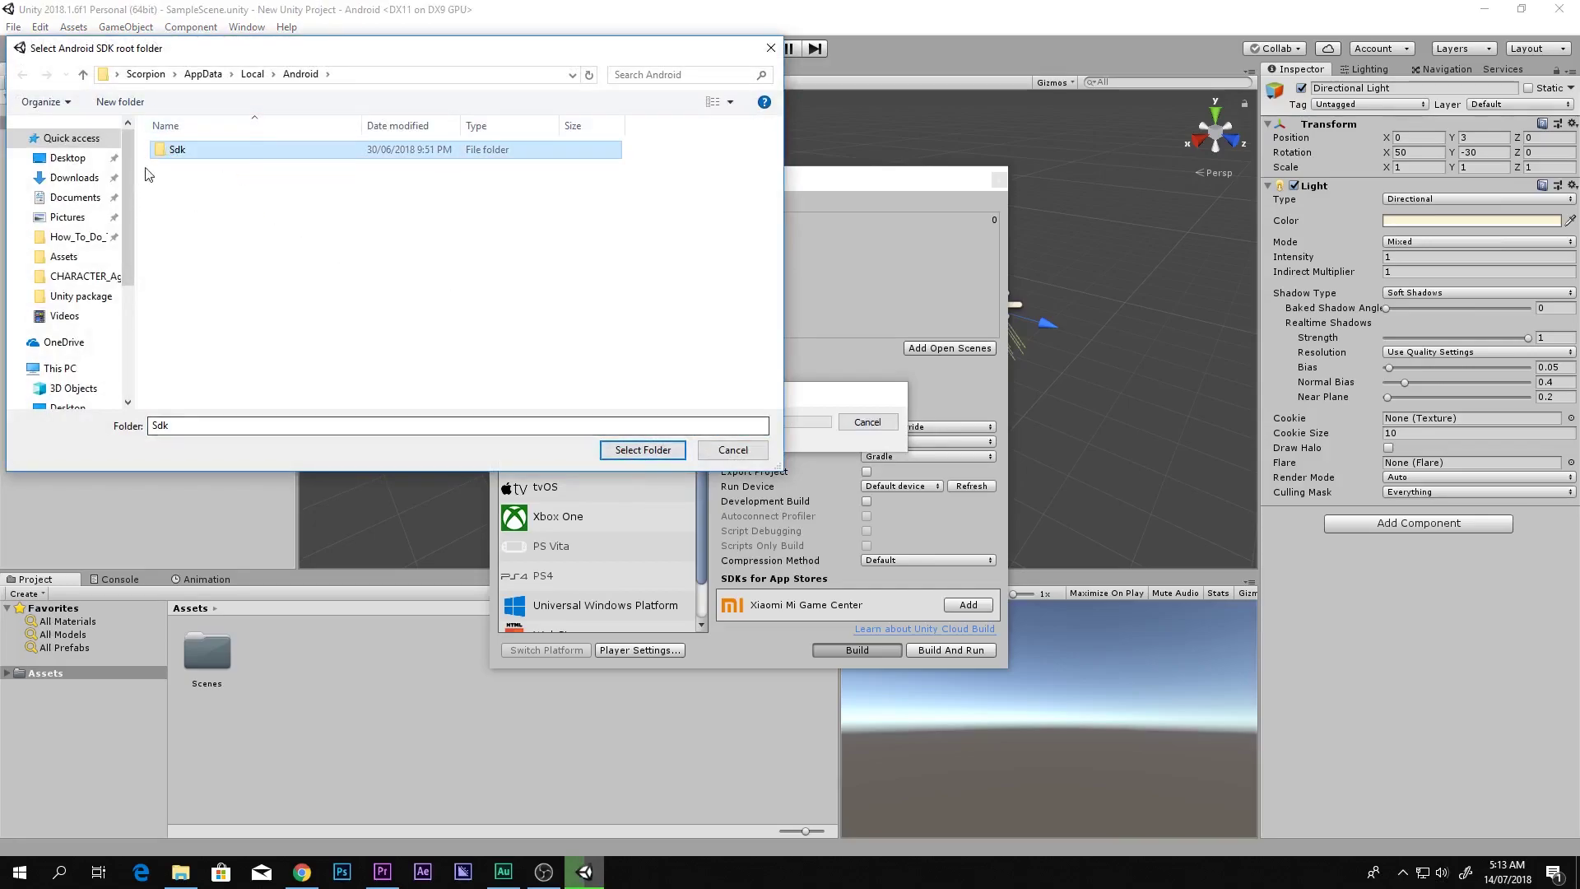
pyautogui.click(642, 450)
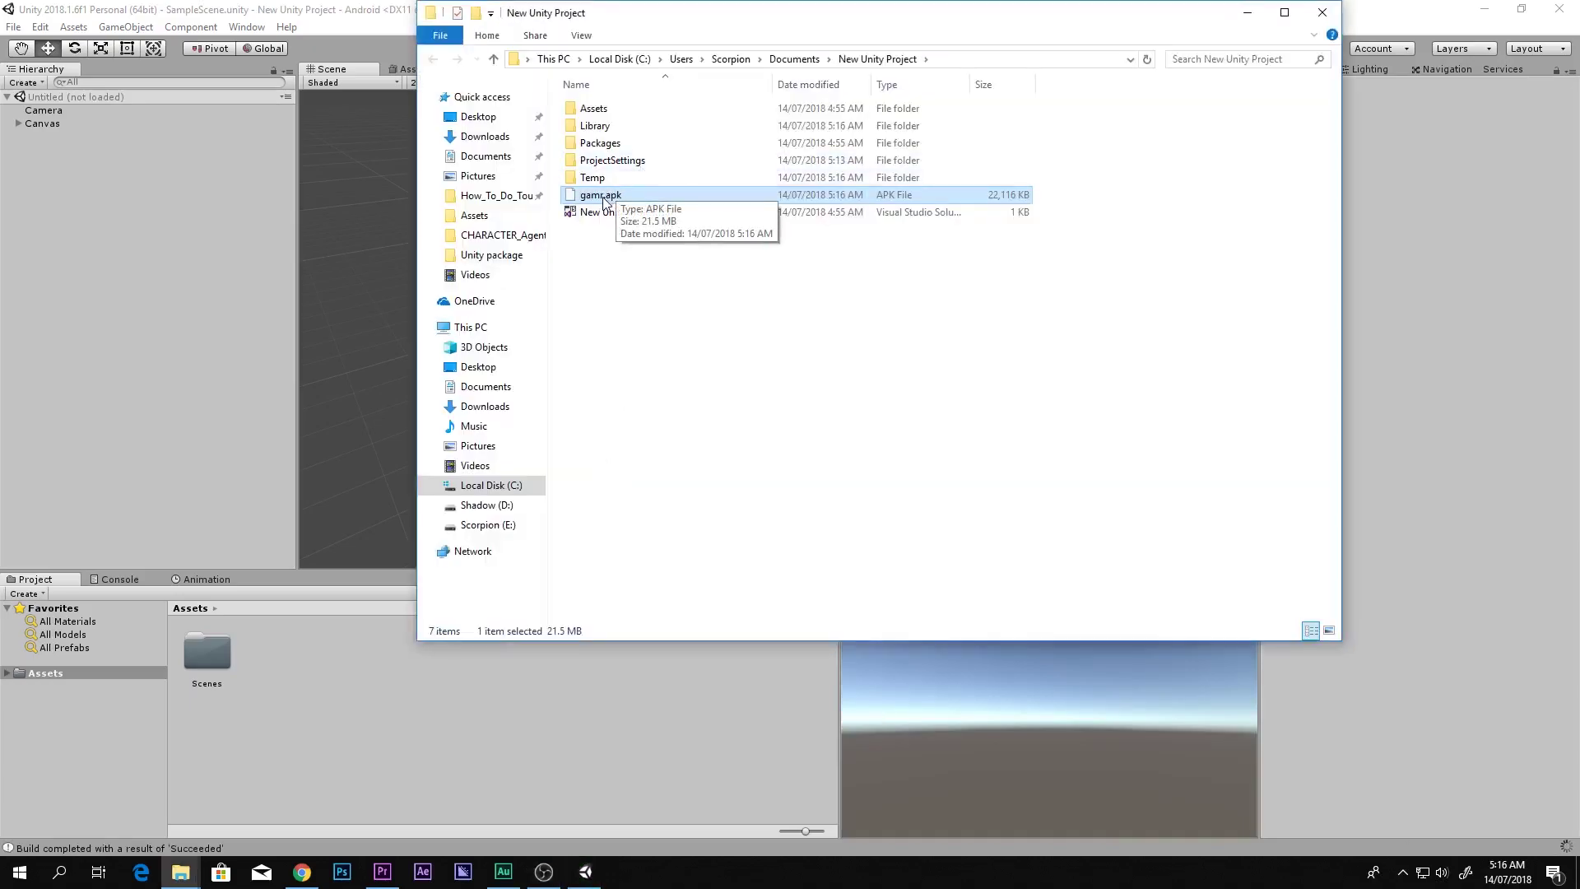
# - Close the project folder window containing the built apk and dismiss Unity's Build Settings
pyautogui.click(689, 475)
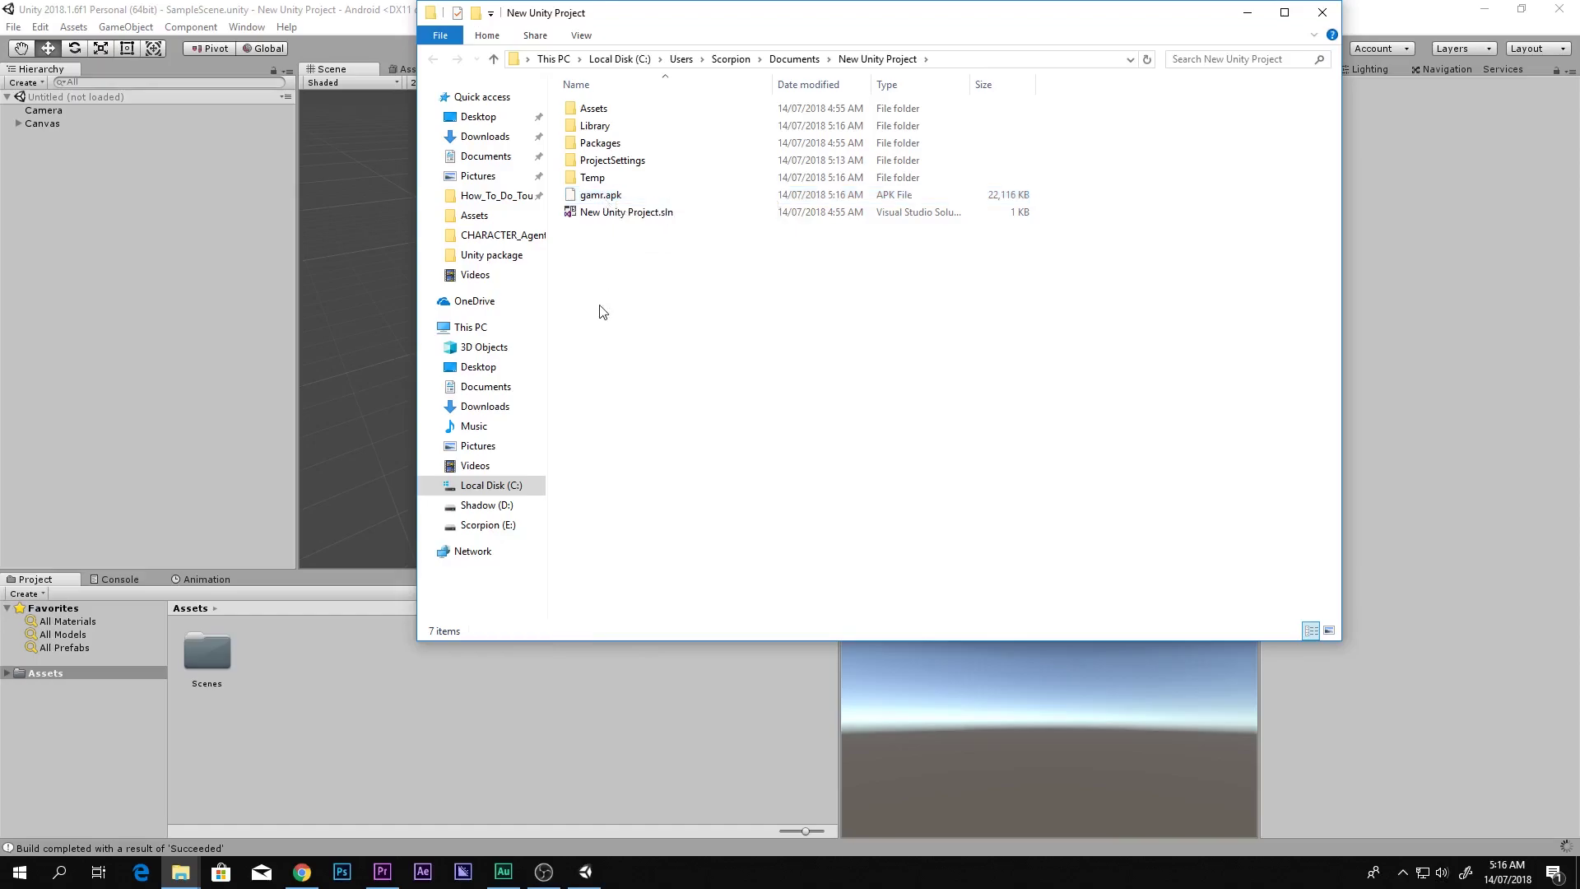
pyautogui.click(1322, 12)
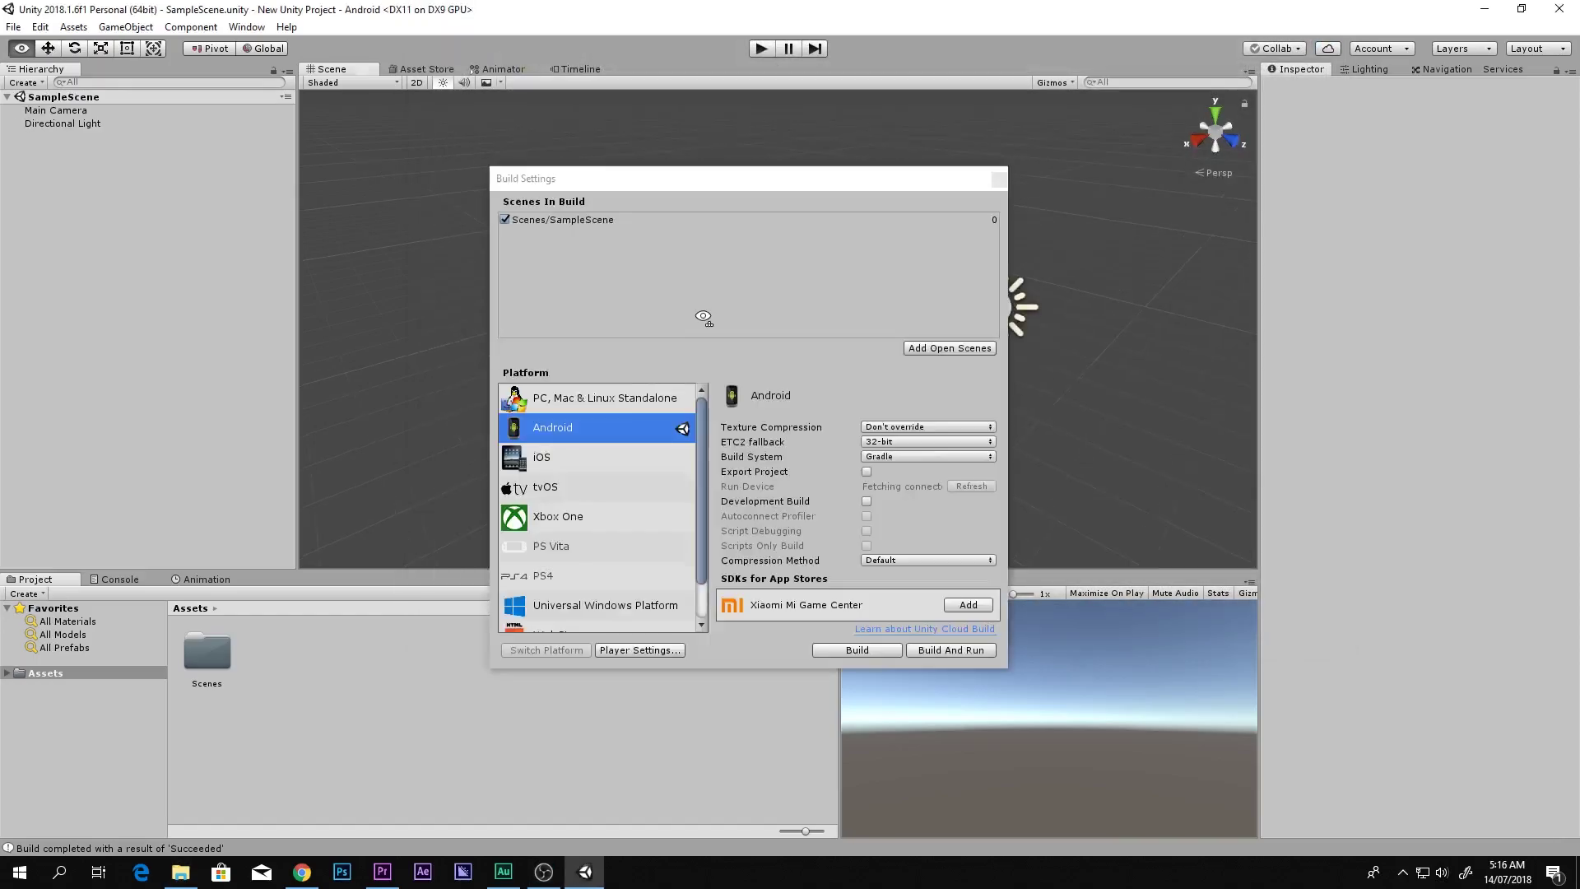
pyautogui.click(968, 343)
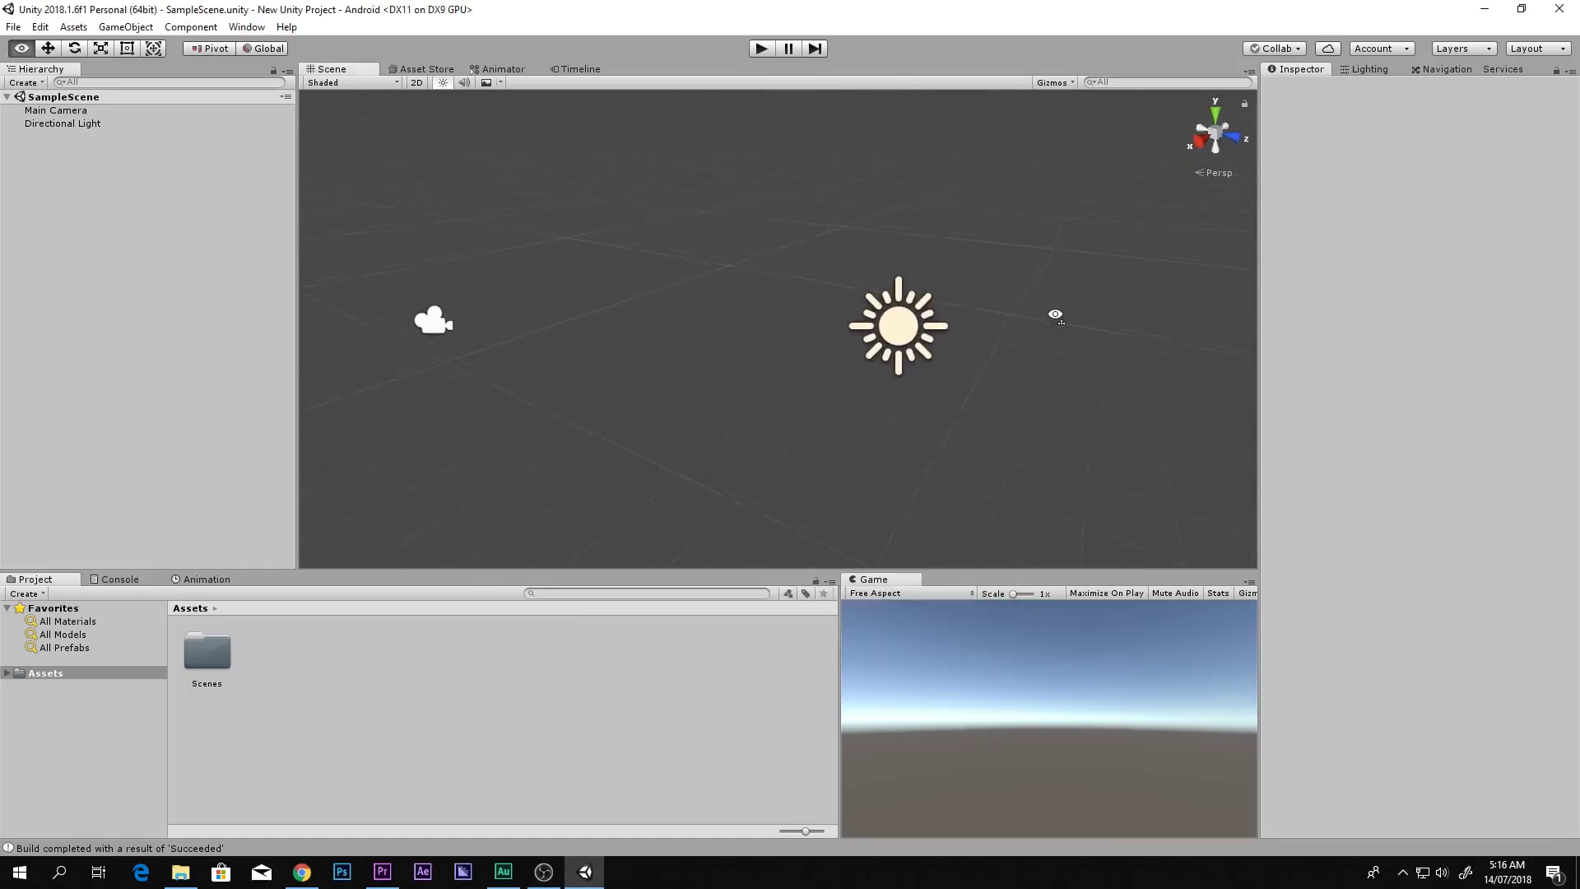
pyautogui.moveTo(1069, 319); pyautogui.dragTo(756, 279, button='right')
pyautogui.press('w')
pyautogui.press('s')
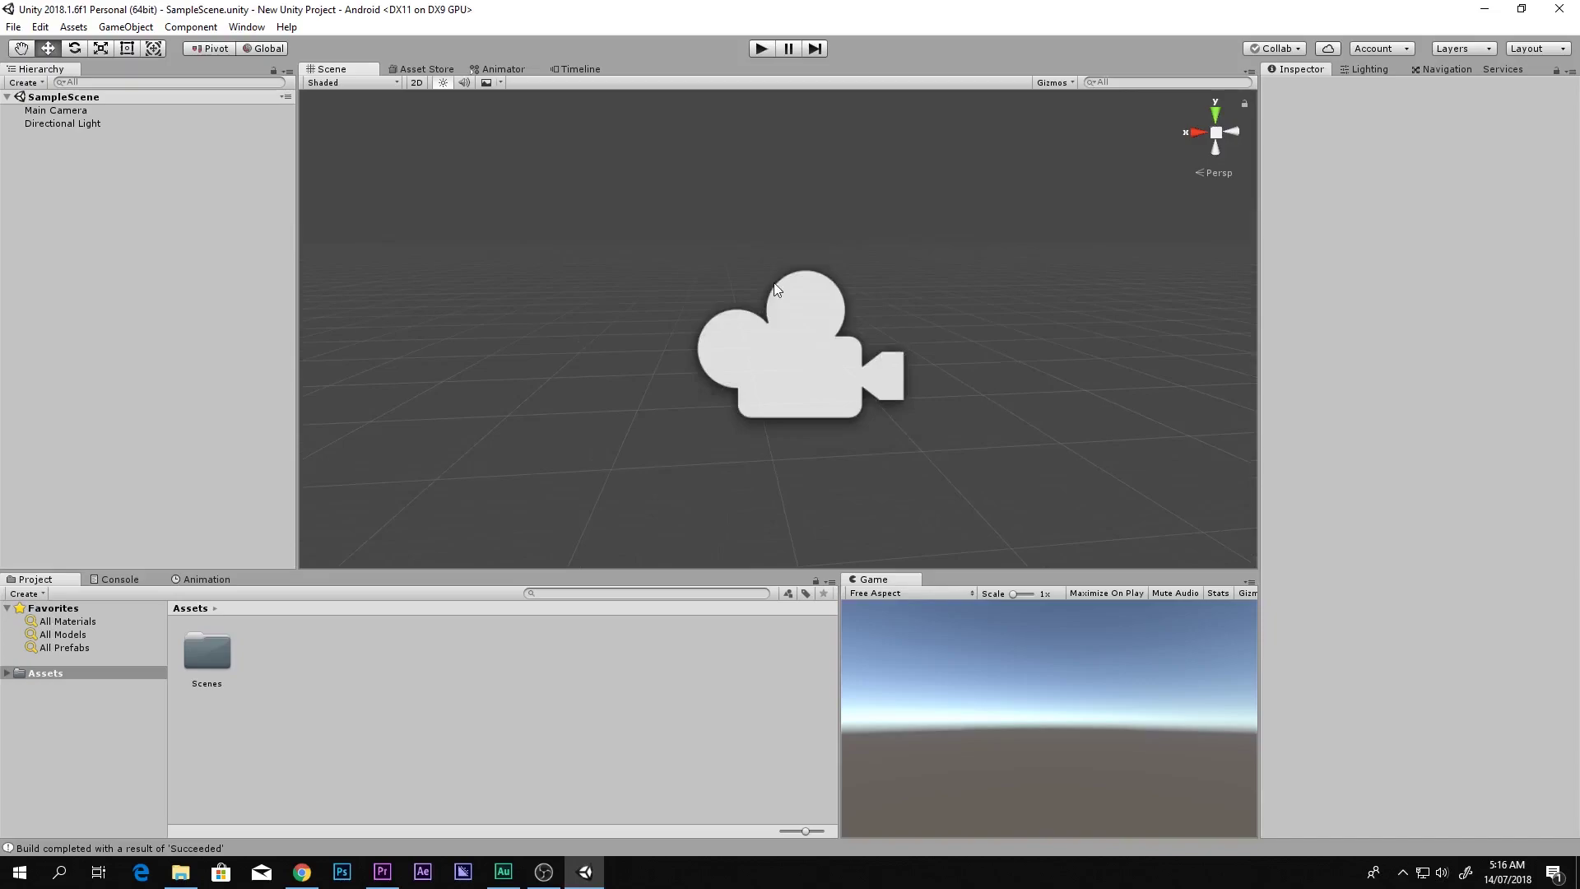
pyautogui.click(7, 608)
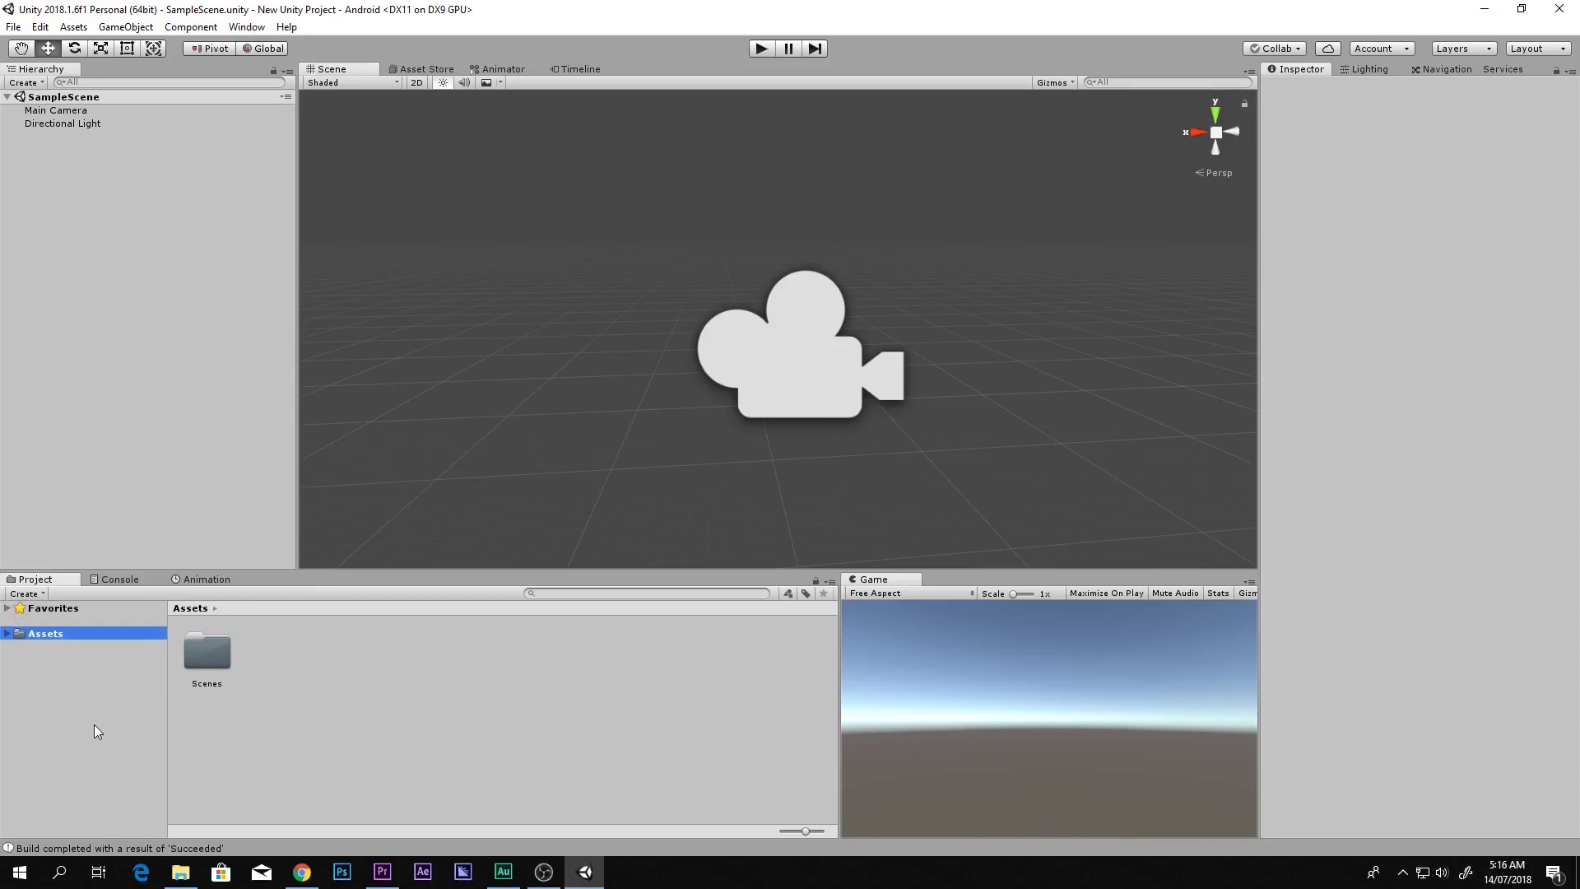
pyautogui.keyDown('alt'); pyautogui.moveTo(480, 367); pyautogui.dragTo(773, 390); pyautogui.keyUp('alt')
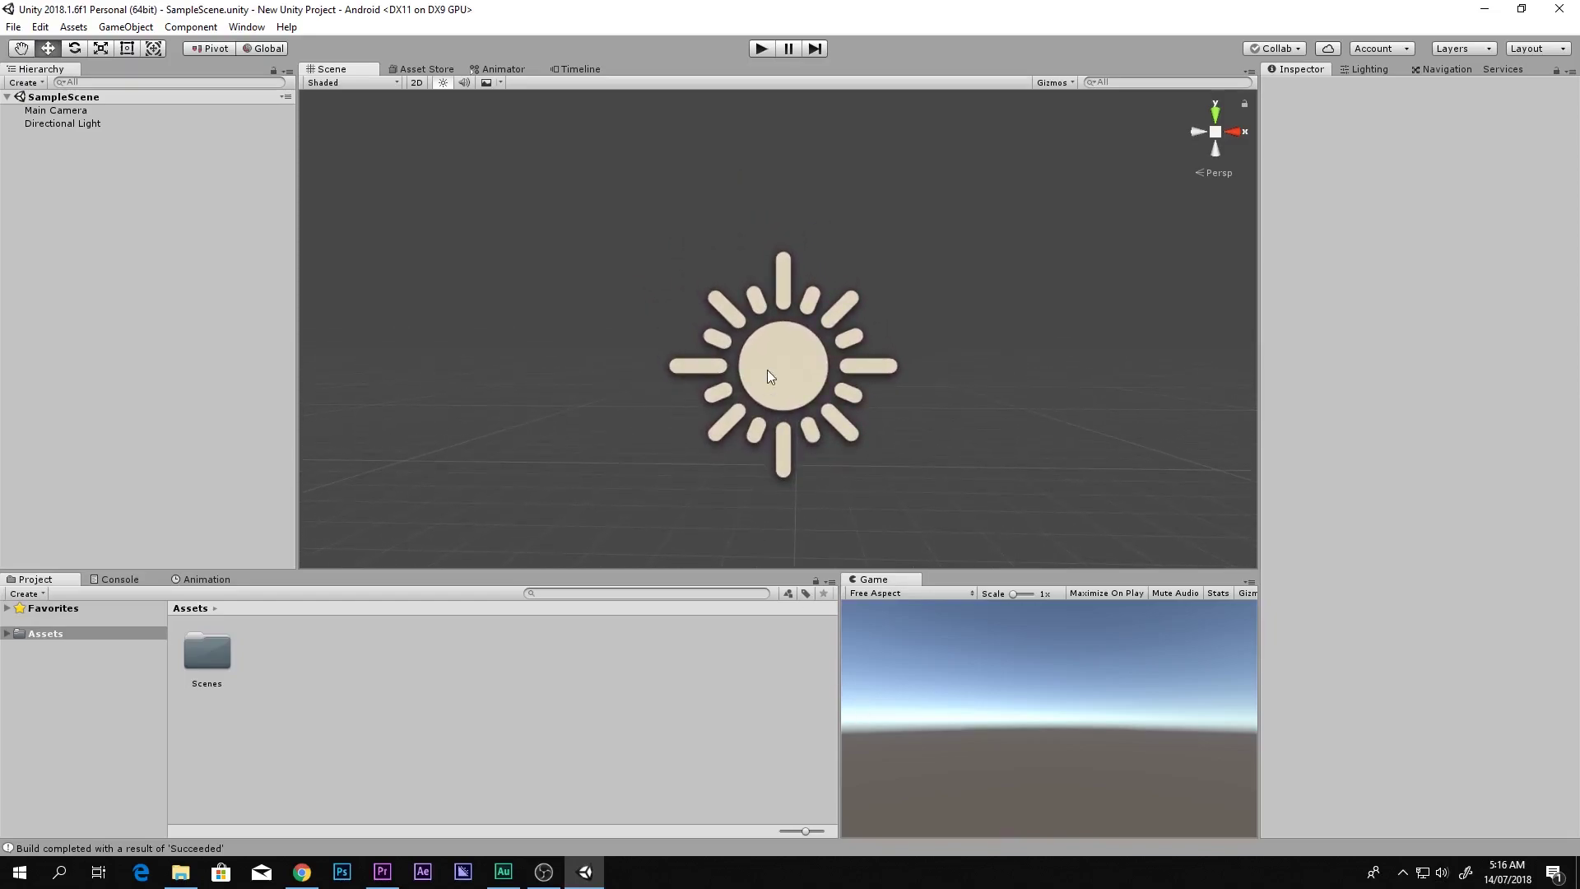